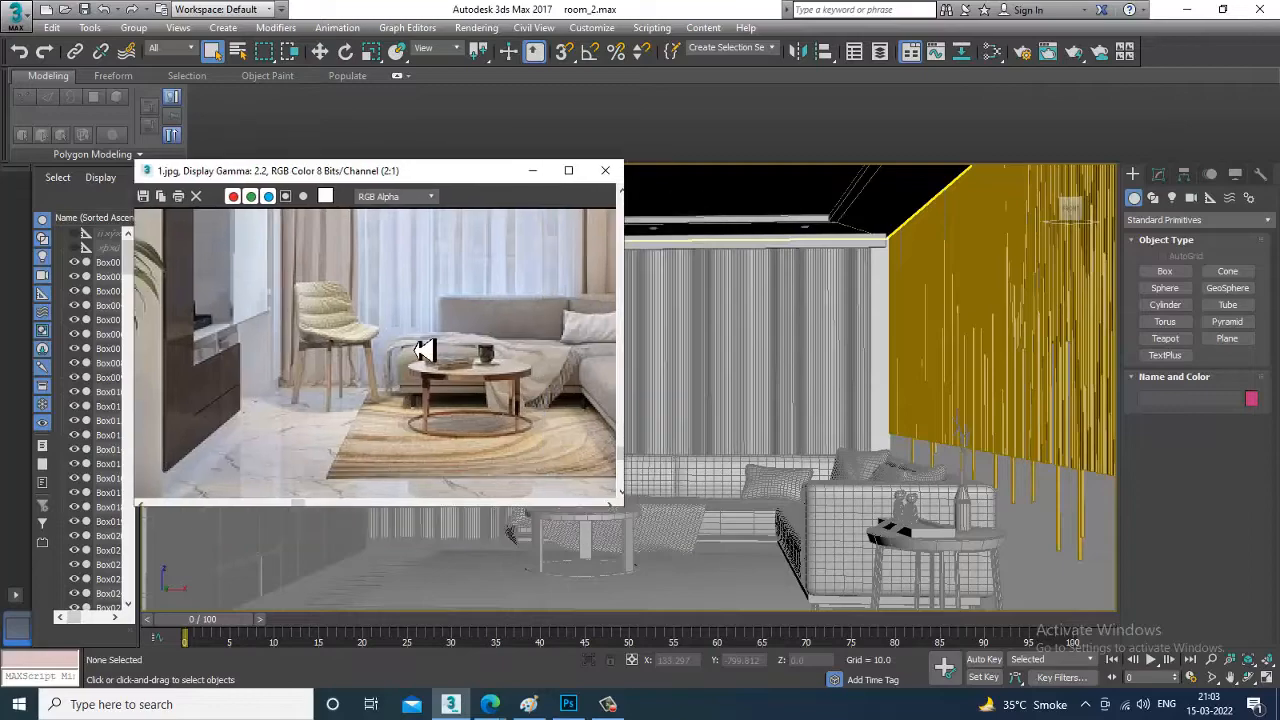
# Compare the reference photo's chair beside the coffee table with the cabinet, curtain and sofa area of the room model
pyautogui.scroll(-2, 428, 350)
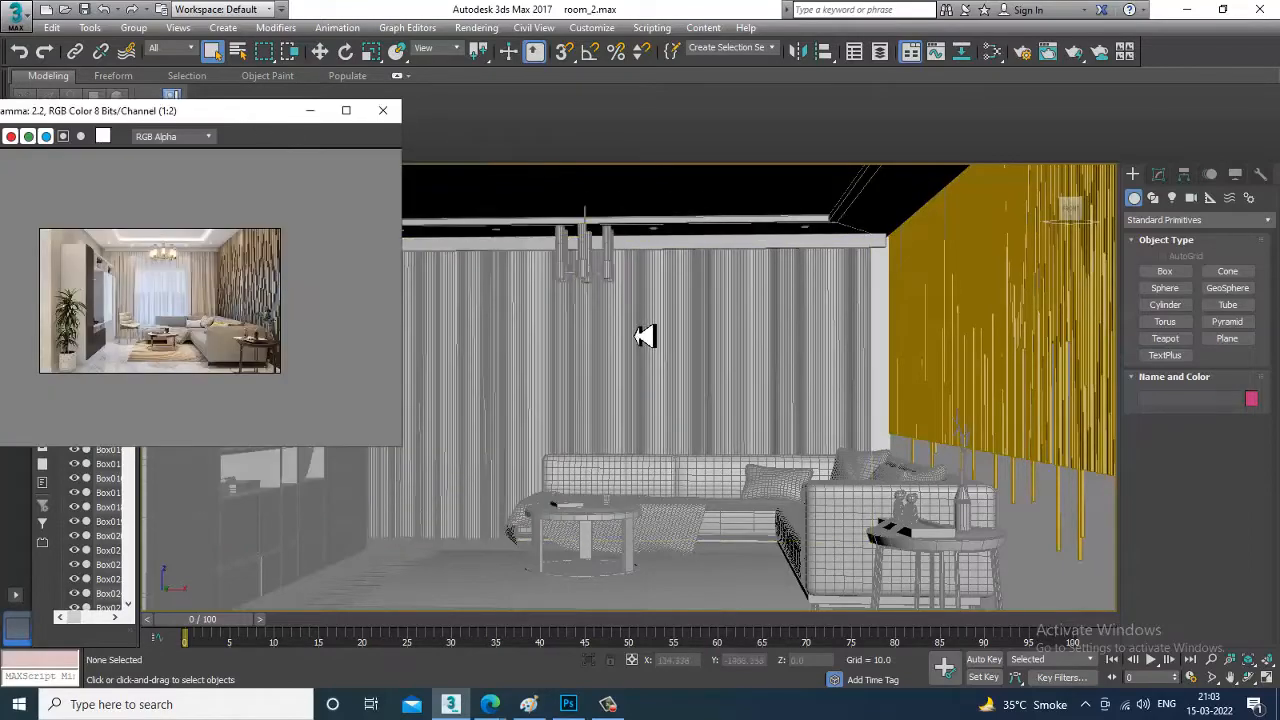
pyautogui.keyDown('alt'); pyautogui.moveTo(646, 334); pyautogui.dragTo(743, 369, button='middle'); pyautogui.keyUp('alt')
pyautogui.scroll(-3, 866, 343)
pyautogui.keyDown('alt'); pyautogui.moveTo(866, 343); pyautogui.dragTo(785, 403, button='middle'); pyautogui.keyUp('alt')
pyautogui.scroll(4, 786, 451)
pyautogui.scroll(-4, 760, 497)
pyautogui.scroll(3, 817, 412)
pyautogui.keyDown('alt'); pyautogui.moveTo(745, 252); pyautogui.dragTo(754, 289, button='middle'); pyautogui.keyUp('alt')
pyautogui.scroll(1, 95, 320)
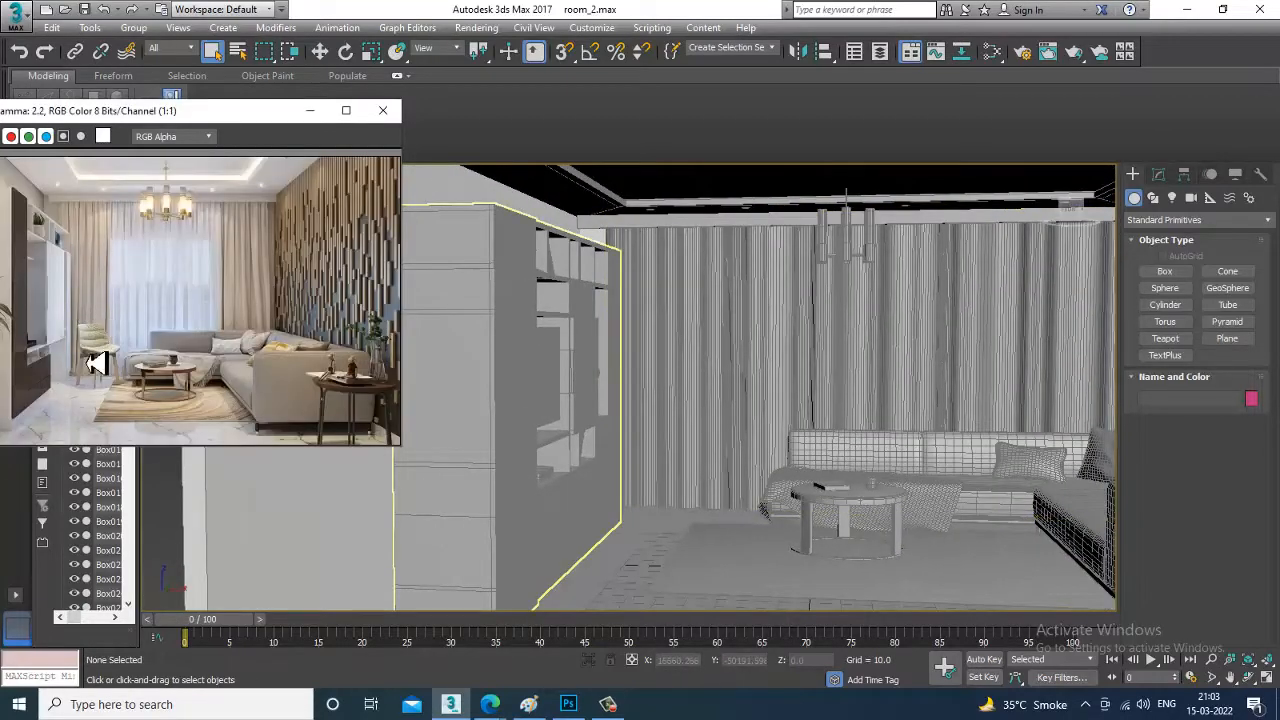
pyautogui.scroll(2, 110, 357)
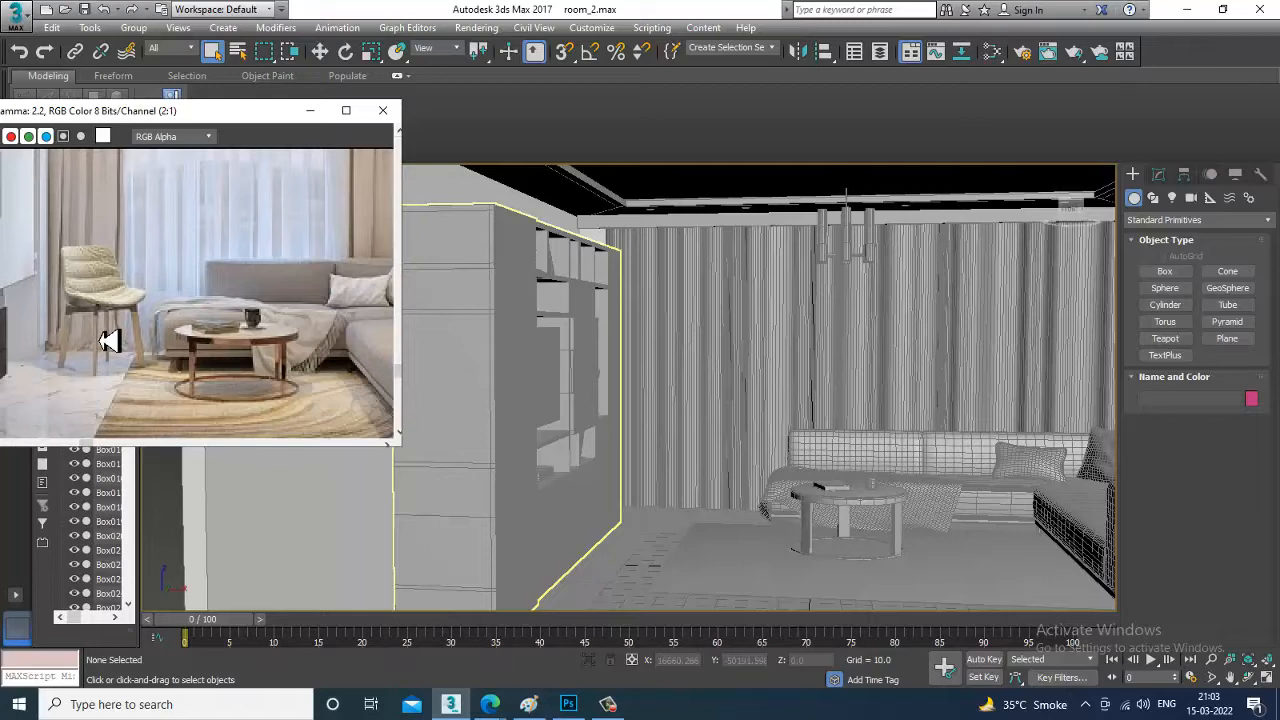
pyautogui.moveTo(811, 534); pyautogui.dragTo(810, 507, button='middle')
pyautogui.moveTo(183, 374); pyautogui.dragTo(205, 372, button='middle')
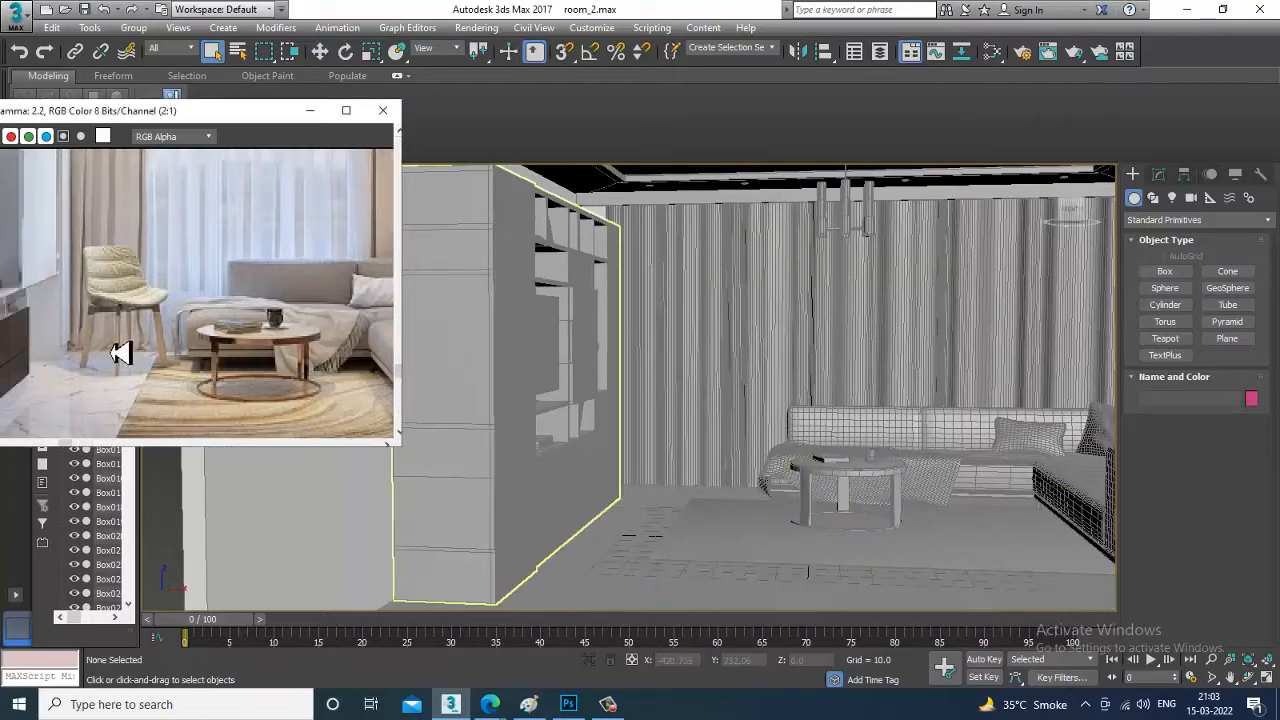
pyautogui.scroll(1, 117, 347)
pyautogui.scroll(-1, 125, 346)
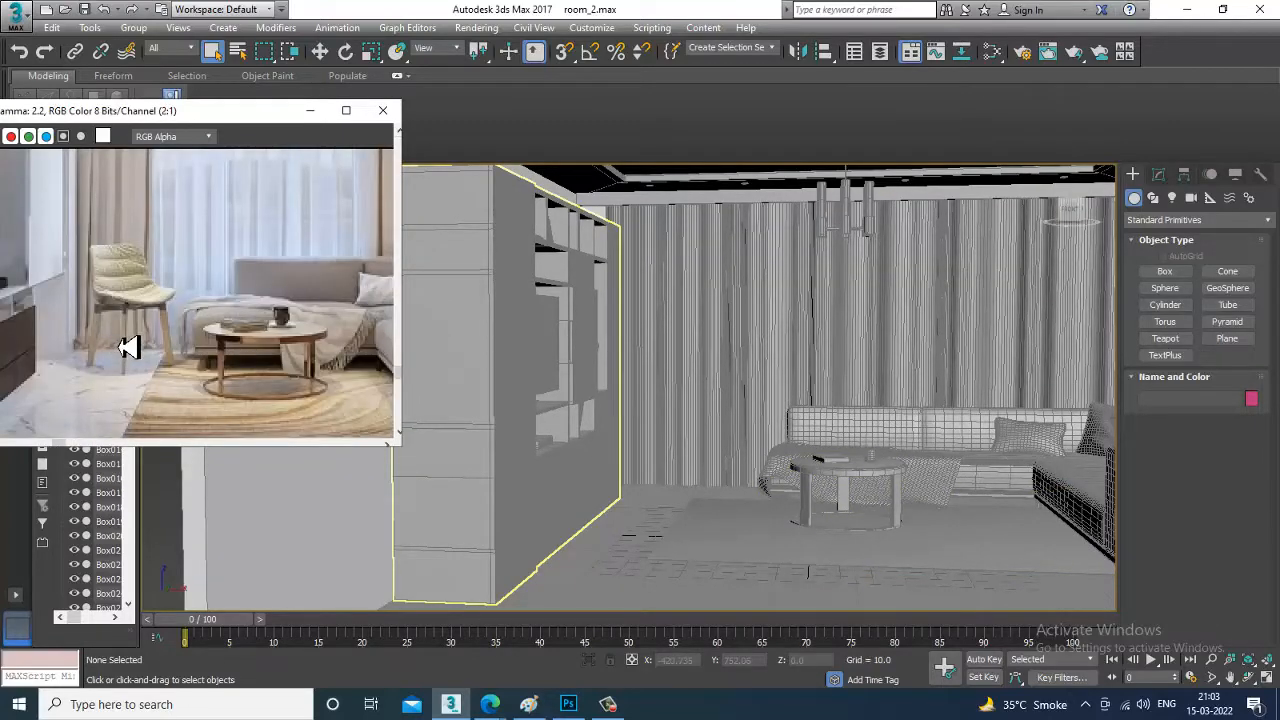
pyautogui.scroll(1, 96, 333)
pyautogui.scroll(-1, 103, 329)
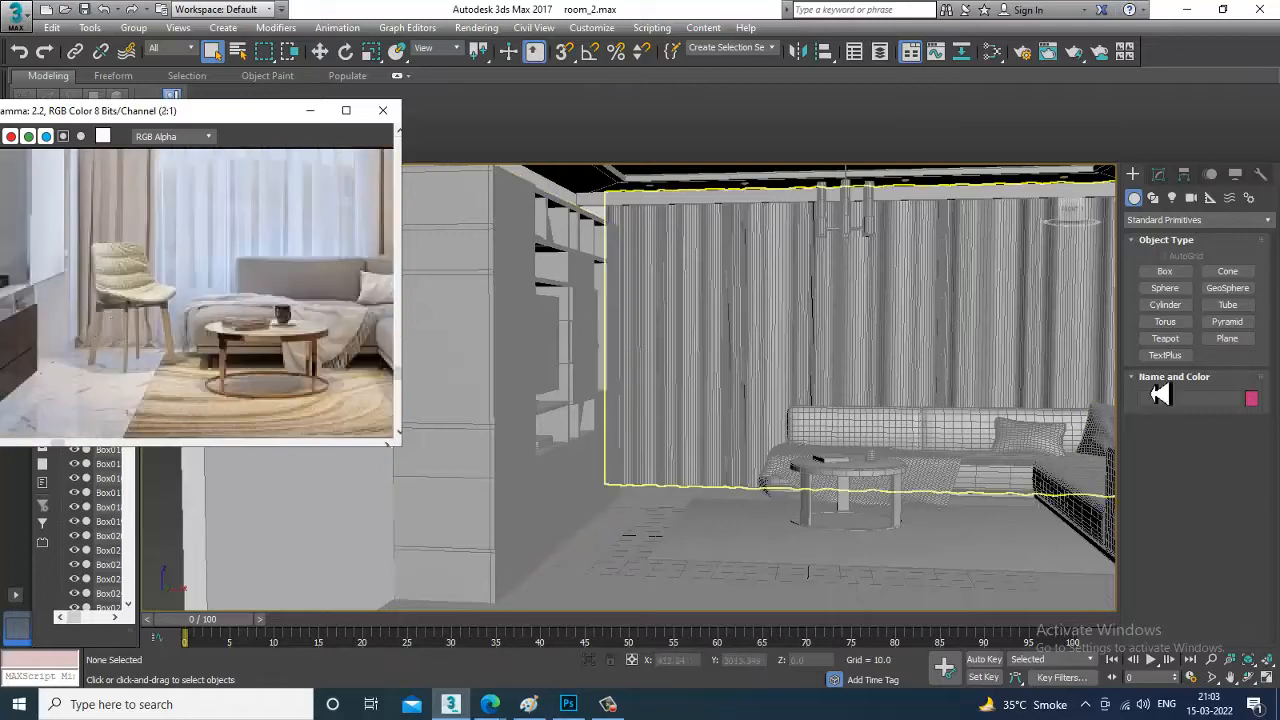
pyautogui.click(1153, 197)
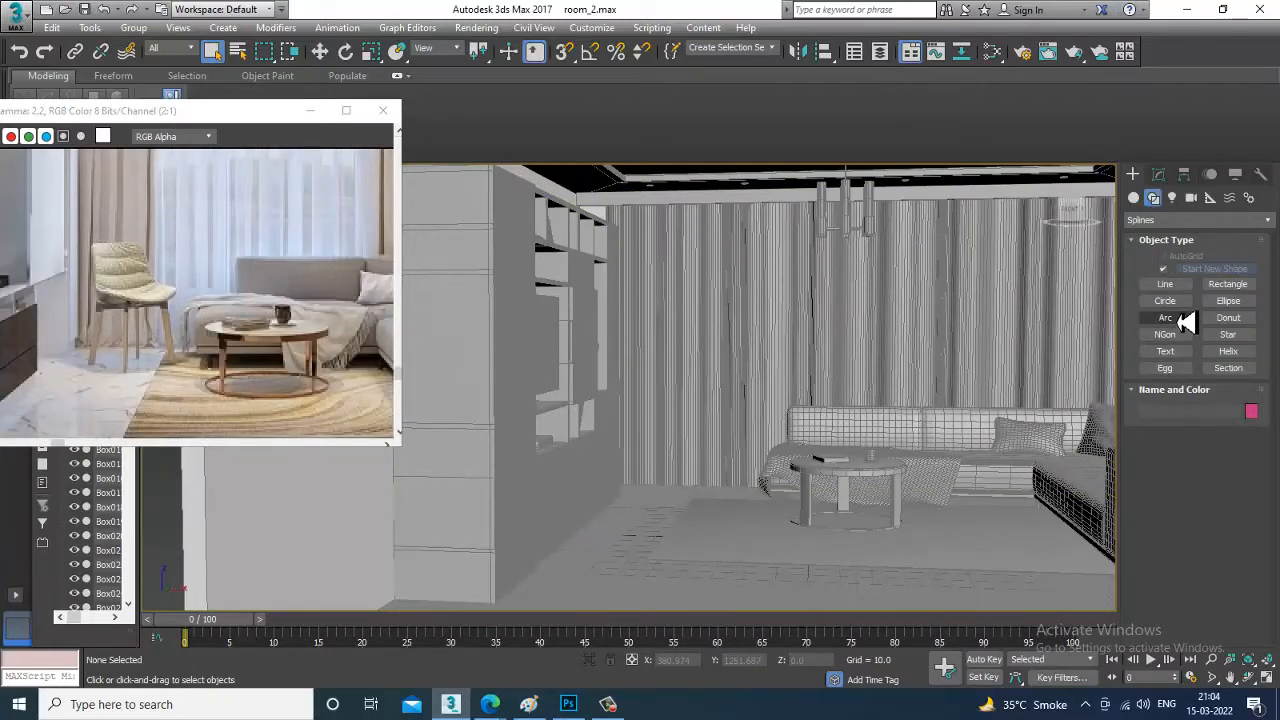
pyautogui.scroll(5, 745, 534)
pyautogui.moveTo(707, 448); pyautogui.dragTo(729, 477)
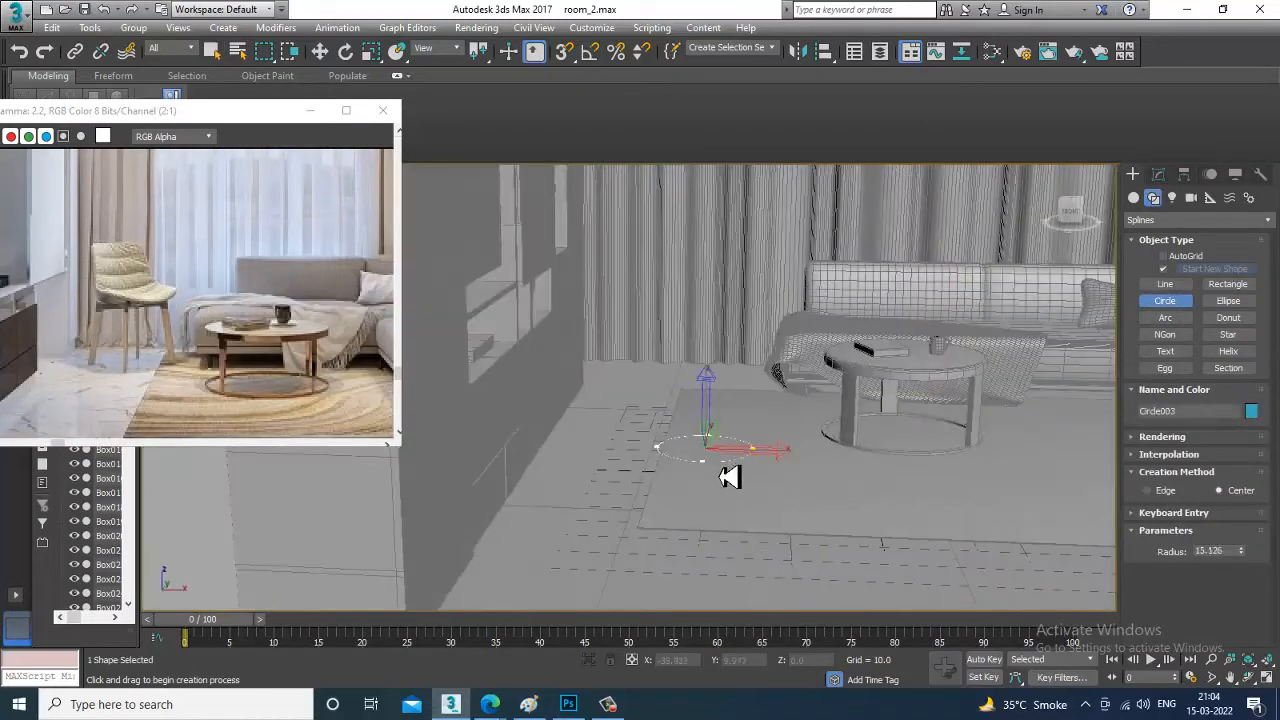
pyautogui.rightClick(722, 473)
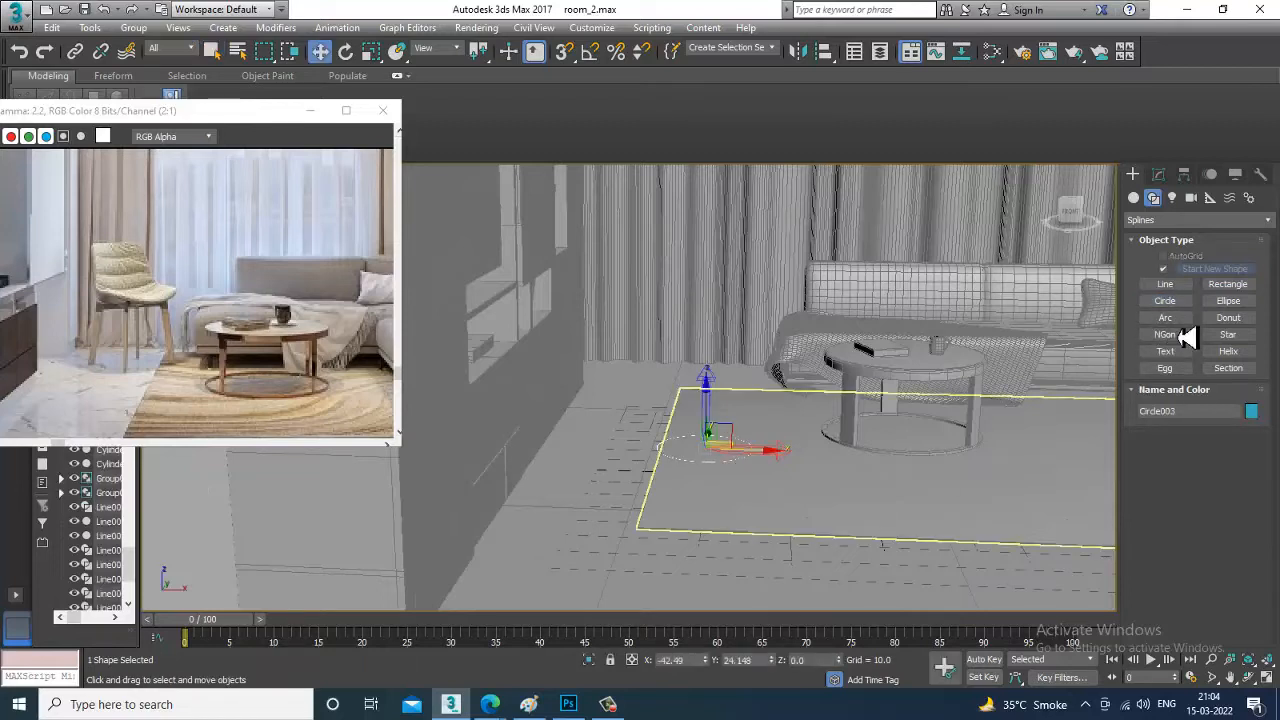
pyautogui.press('Delete')
# Draw a circle of about 19.9 radius at the rug corner beside the coffee table and raise it to about Z 17.65
pyautogui.click(1168, 302)
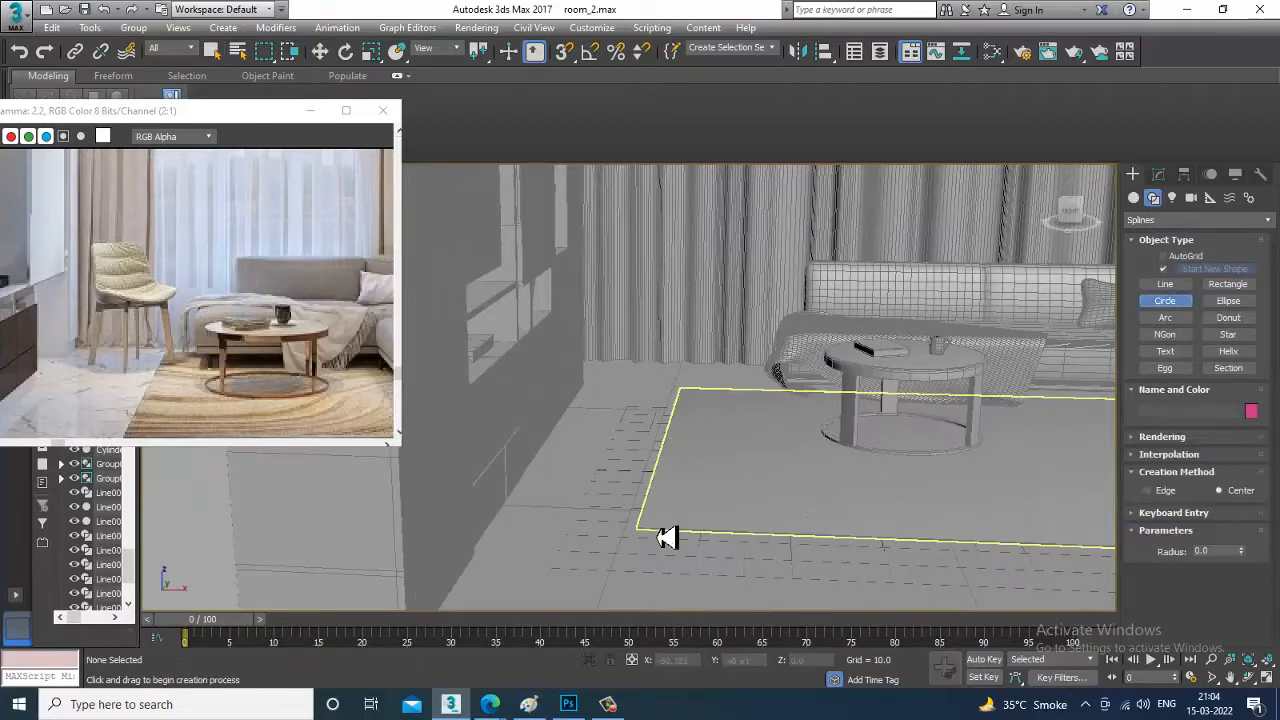
pyautogui.moveTo(700, 445); pyautogui.dragTo(716, 463)
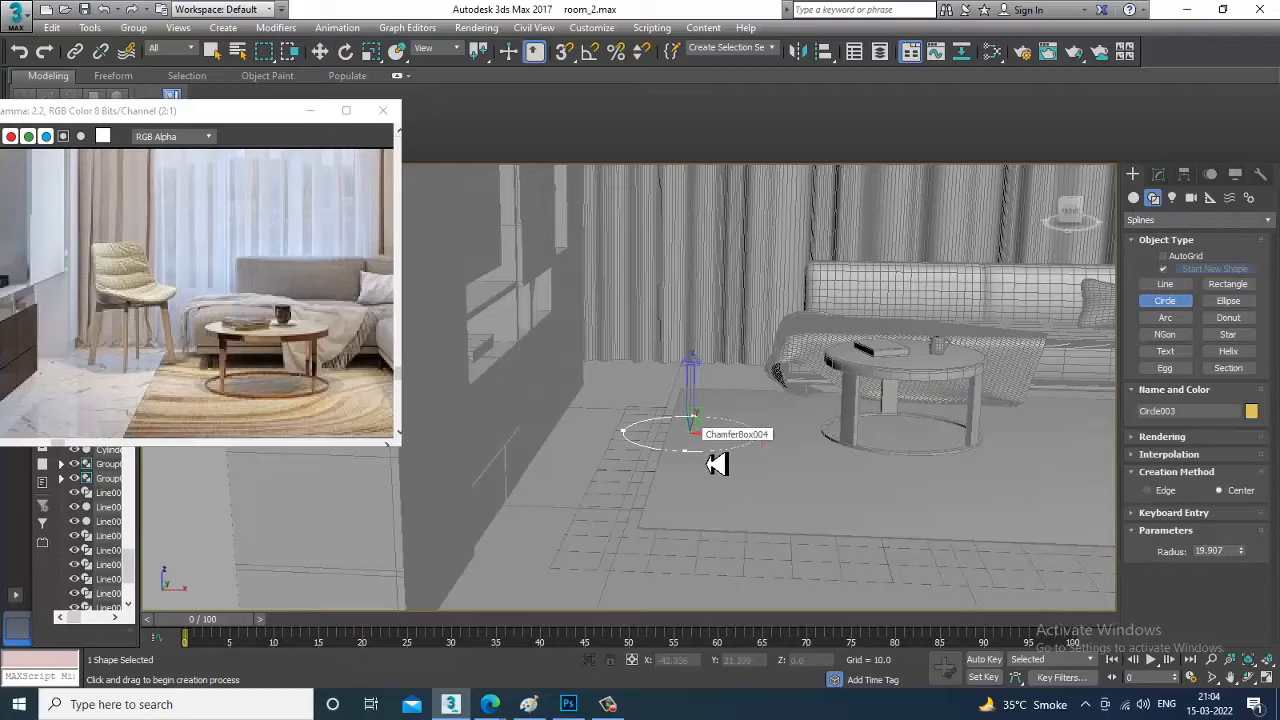
pyautogui.rightClick(720, 458)
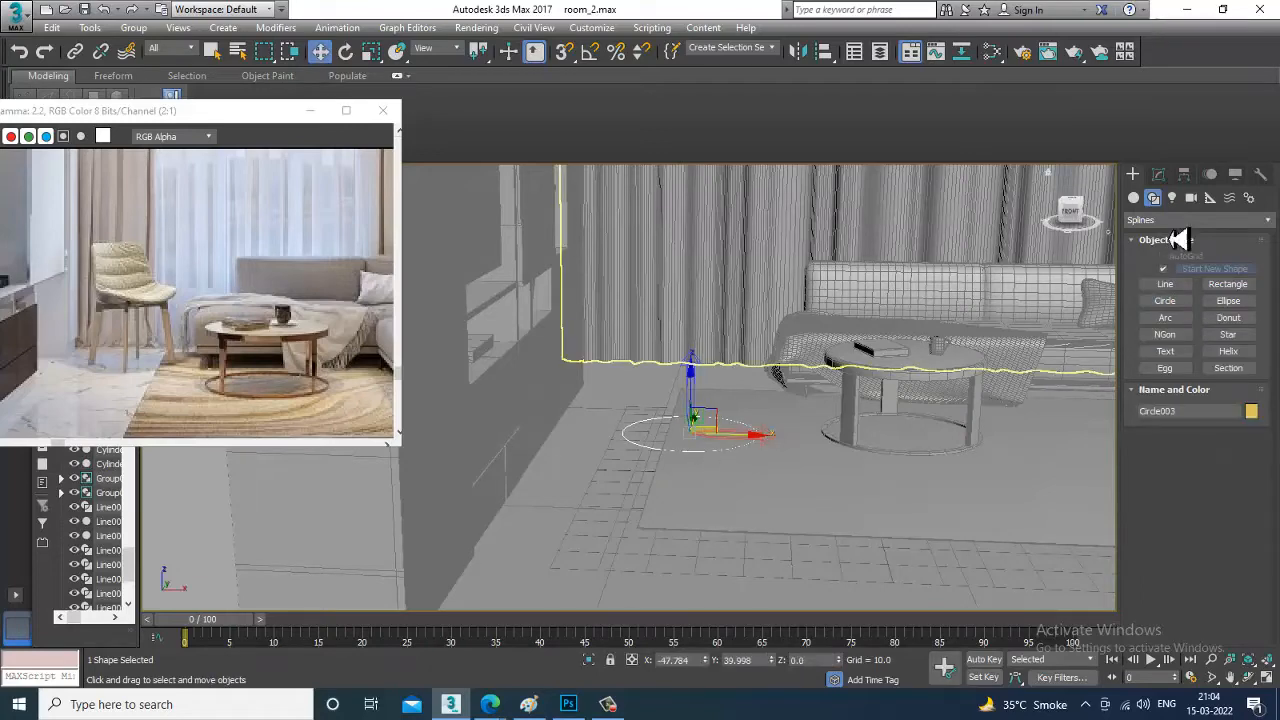
pyautogui.click(1184, 176)
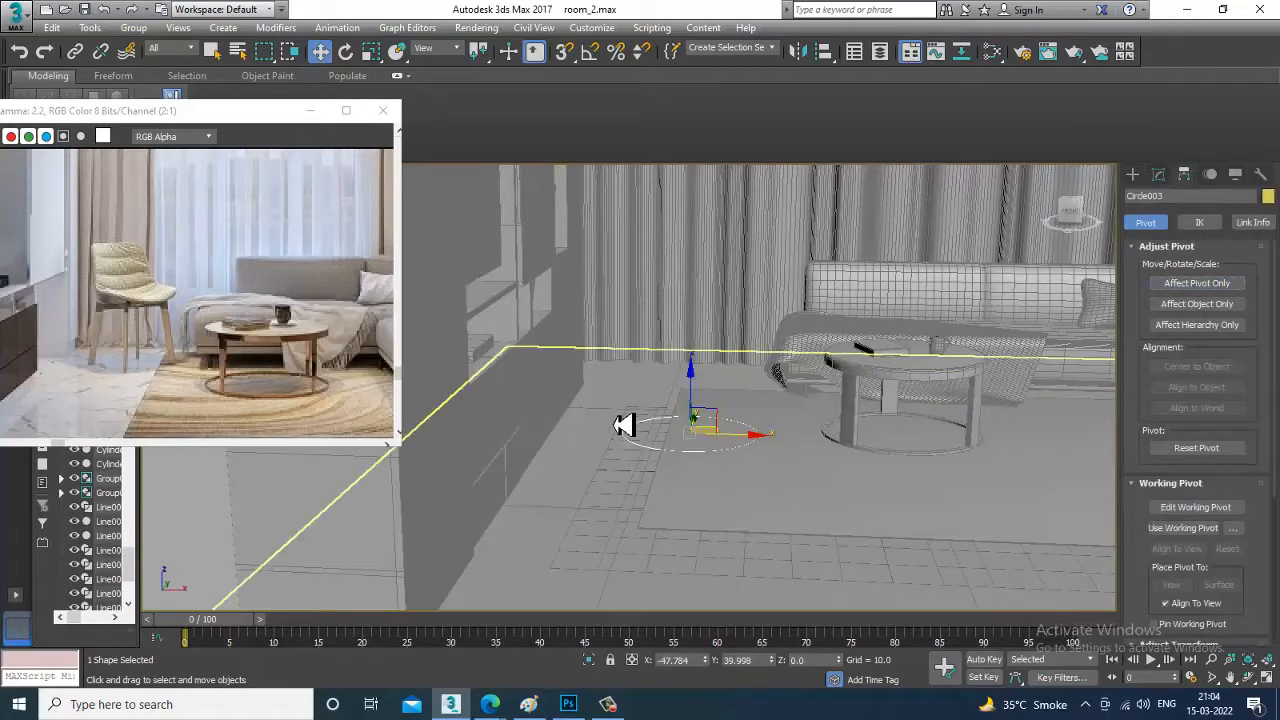
pyautogui.keyDown('alt'); pyautogui.moveTo(620, 423); pyautogui.dragTo(733, 418, button='middle'); pyautogui.keyUp('alt')
pyautogui.moveTo(700, 408); pyautogui.dragTo(694, 350)
pyautogui.press('r')
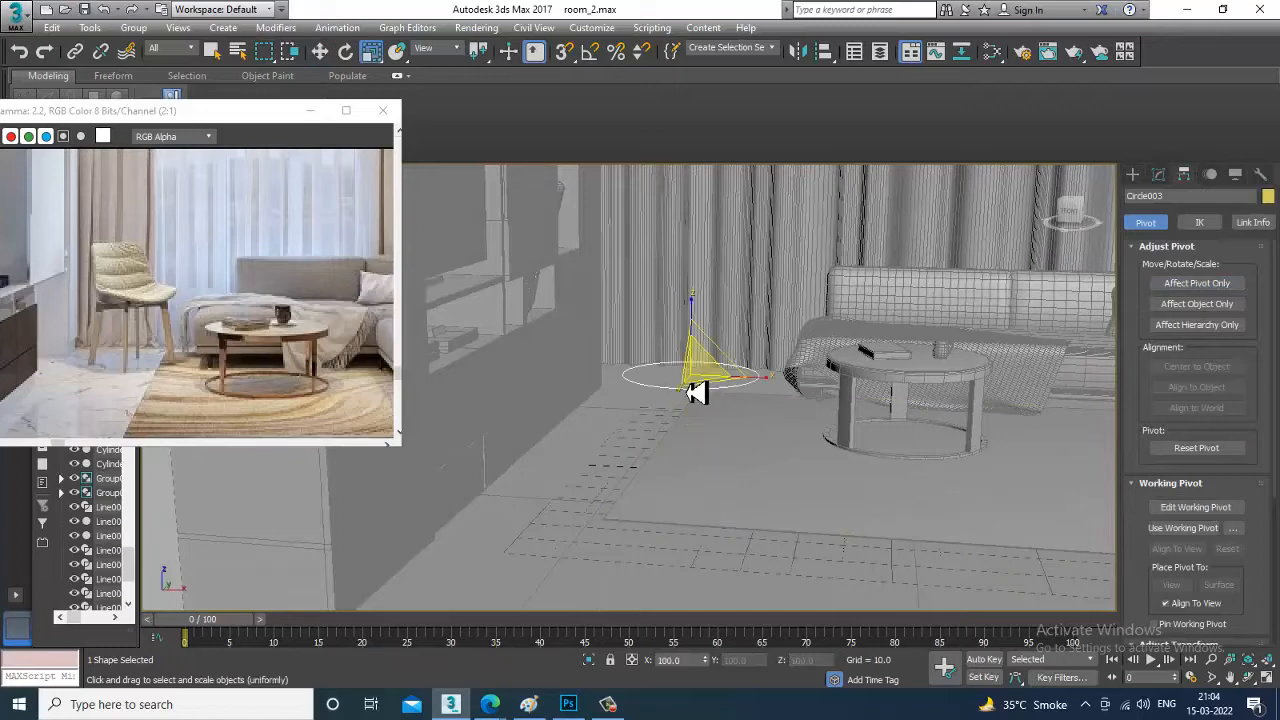
pyautogui.press('w')
pyautogui.press('z')
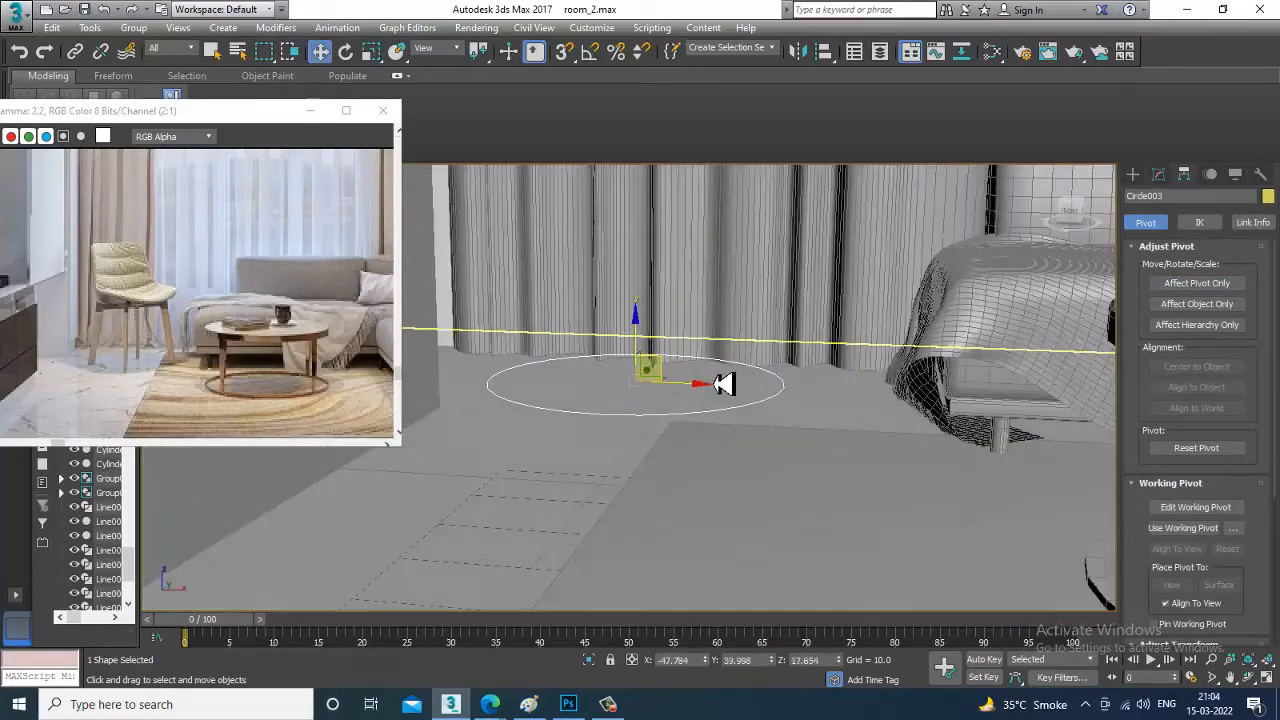
# Make the circle renderable in the viewport with a rectangular section of length 2.22 and width 1.12
pyautogui.click(1158, 175)
pyautogui.click(1160, 387)
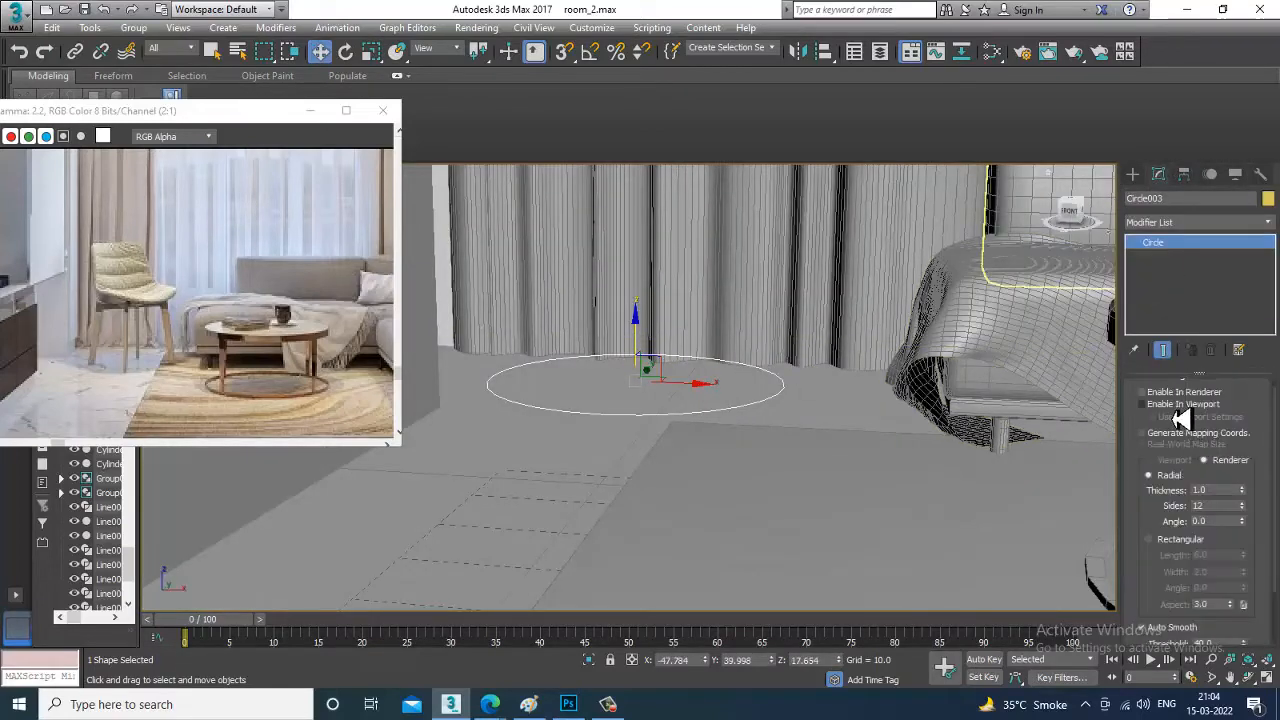
pyautogui.click(1180, 404)
pyautogui.click(1178, 541)
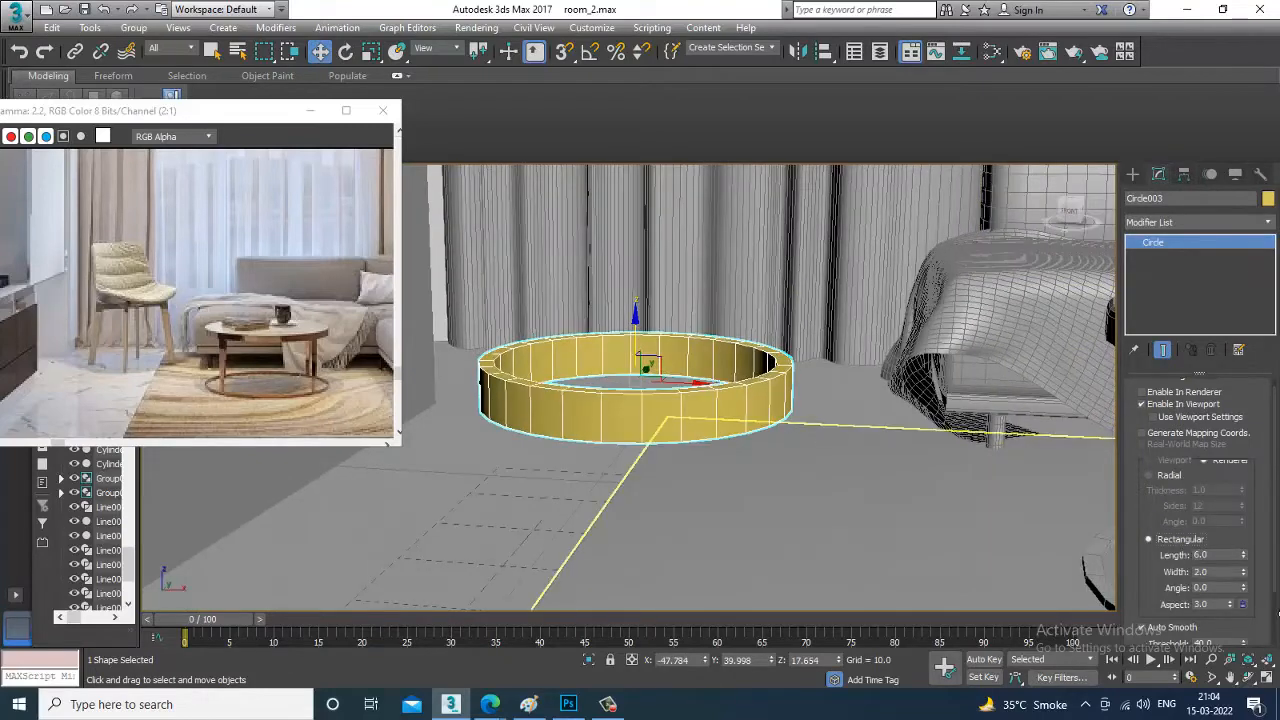
pyautogui.moveTo(1255, 568); pyautogui.dragTo(1258, 624)
# Move the ring back toward the curtain and slightly up, to about Y 83.35 and Z 19.84
pyautogui.keyDown('alt'); pyautogui.moveTo(721, 465); pyautogui.dragTo(670, 408, button='middle'); pyautogui.keyUp('alt')
pyautogui.scroll(-5, 680, 403)
pyautogui.scroll(3, 670, 408)
pyautogui.moveTo(703, 377); pyautogui.dragTo(829, 320)
pyautogui.keyDown('alt'); pyautogui.moveTo(829, 320); pyautogui.dragTo(792, 300, button='middle'); pyautogui.keyUp('alt')
pyautogui.moveTo(790, 300); pyautogui.dragTo(805, 268)
pyautogui.keyDown('alt'); pyautogui.moveTo(808, 272); pyautogui.dragTo(837, 311, button='middle'); pyautogui.keyUp('alt')
pyautogui.scroll(4, 824, 332)
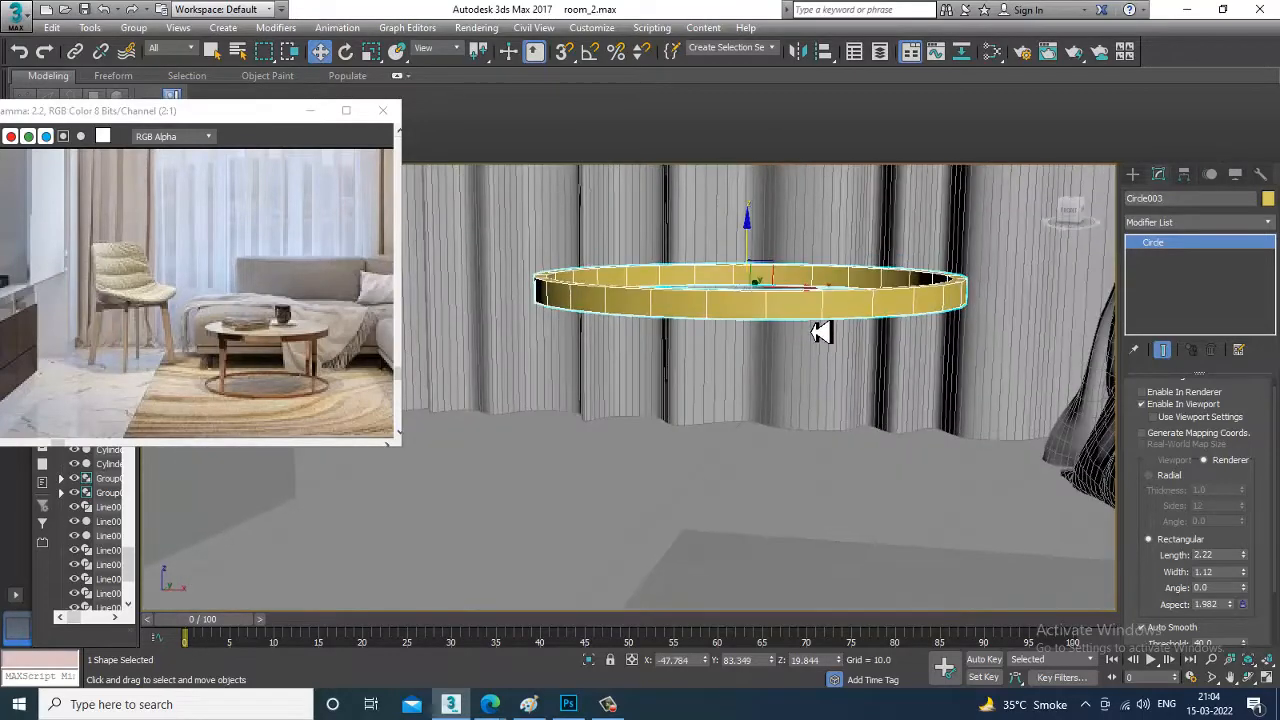
# Switch the orthographic viewport to the Front view in the four-viewport layout
pyautogui.hotkey('alt', 'w')
pyautogui.moveTo(938, 279); pyautogui.dragTo(903, 279, button='middle')
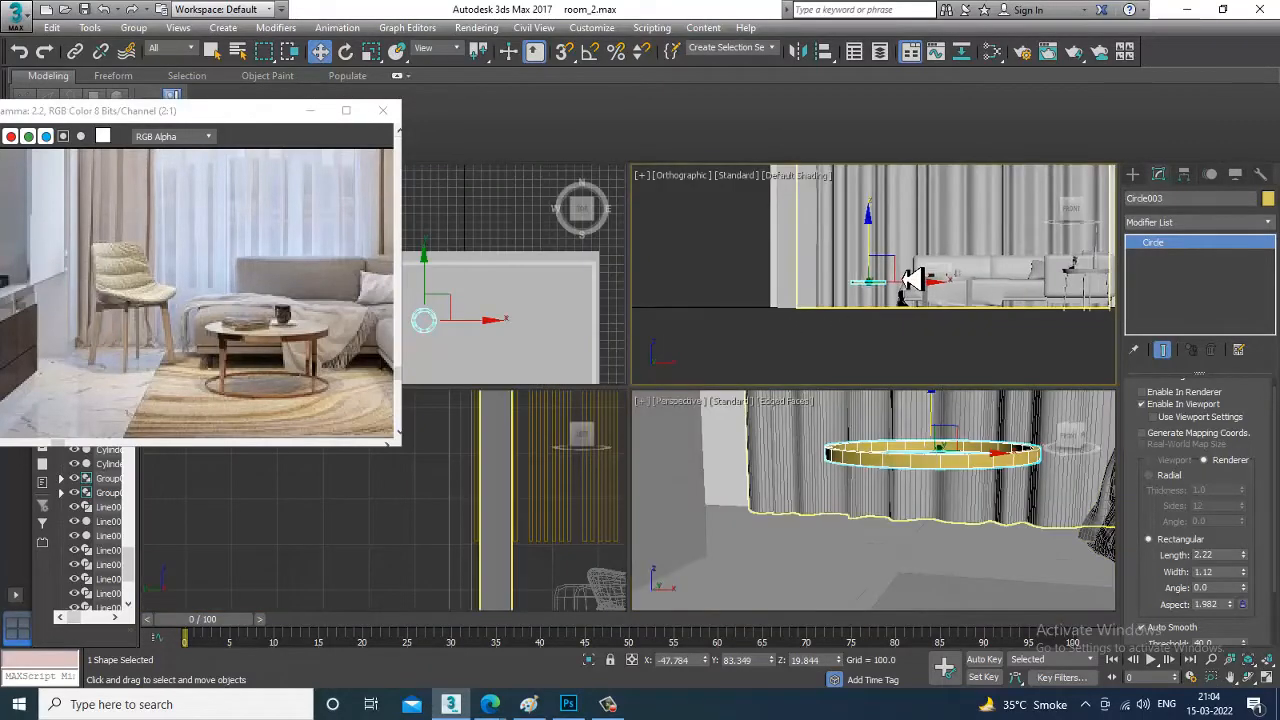
pyautogui.press('f')
pyautogui.moveTo(930, 543); pyautogui.dragTo(880, 523, button='middle')
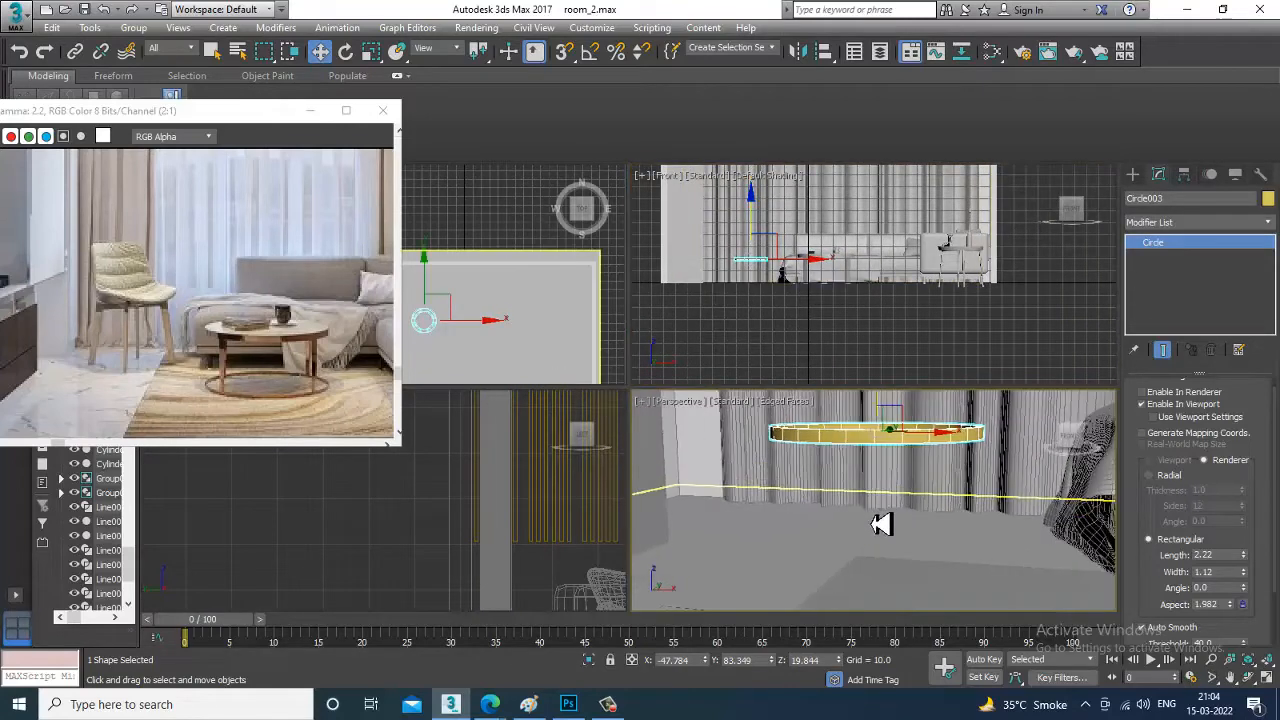
pyautogui.middleClick(488, 509)
pyautogui.hotkey('alt', 'w')
pyautogui.scroll(-6, 534, 474)
pyautogui.moveTo(637, 474); pyautogui.dragTo(716, 434, button='middle')
pyautogui.scroll(5, 718, 433)
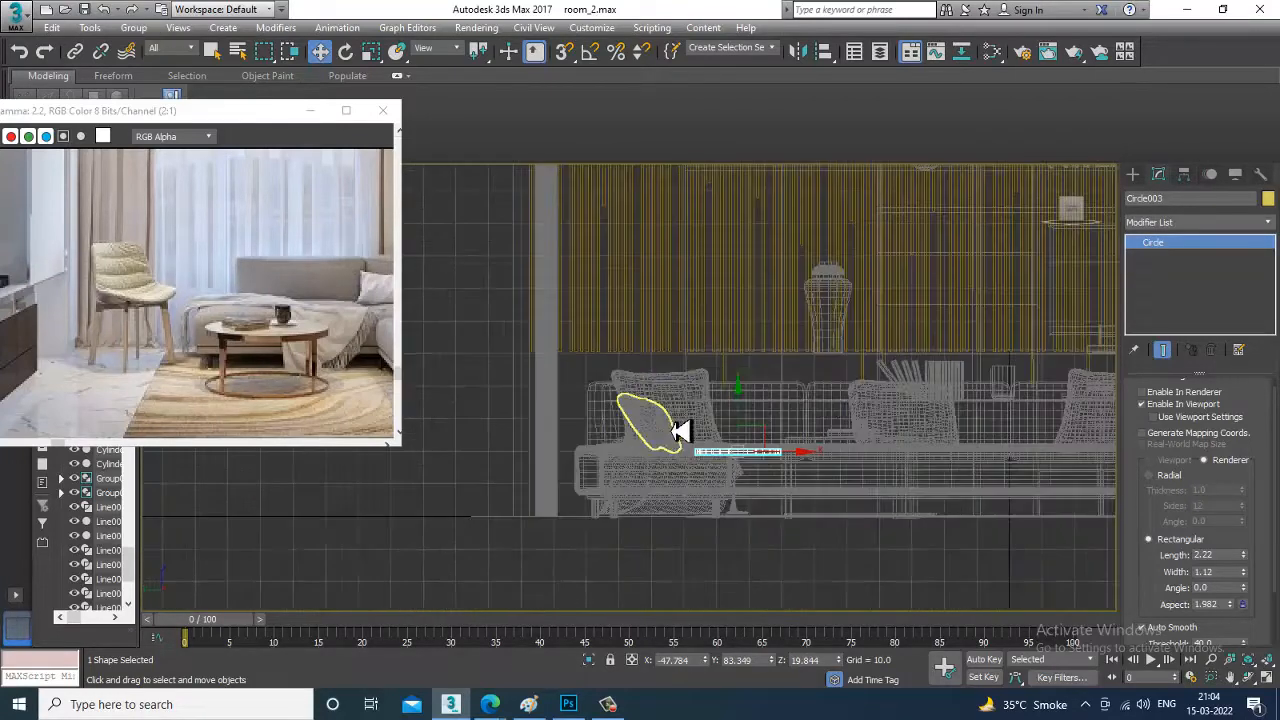
pyautogui.click(1134, 176)
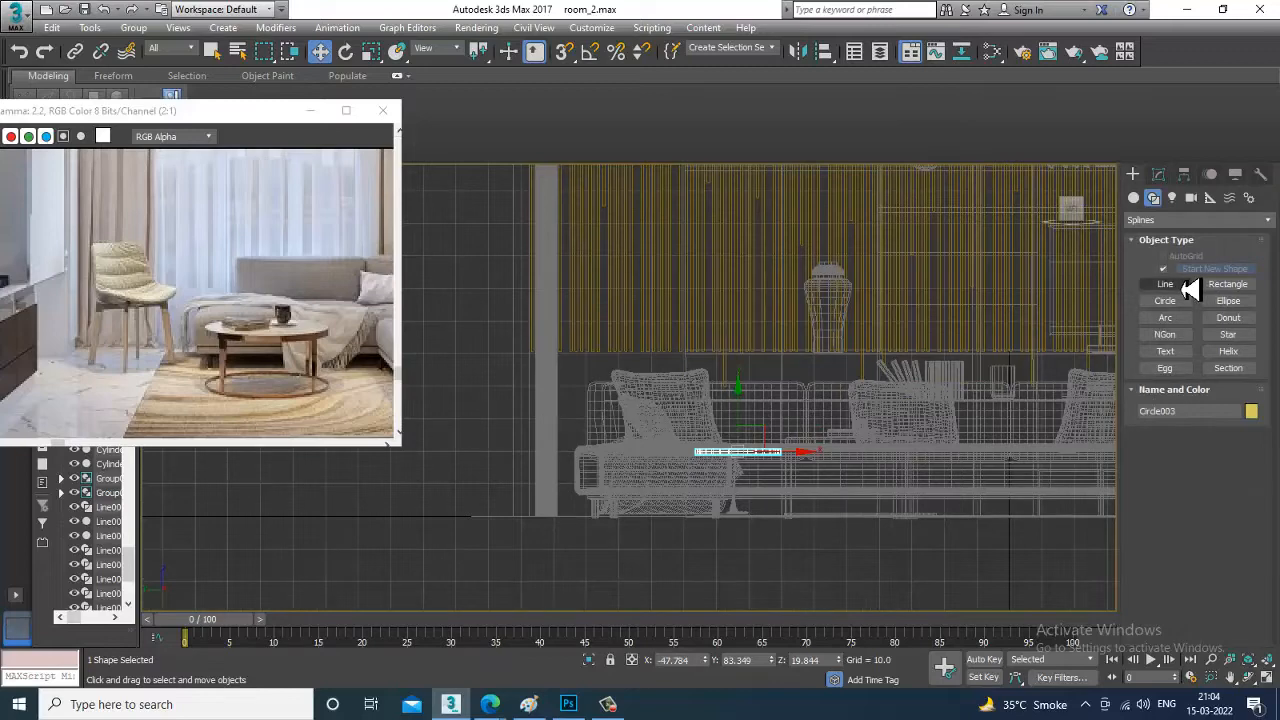
pyautogui.click(1188, 285)
pyautogui.scroll(3, 943, 329)
pyautogui.moveTo(701, 383); pyautogui.dragTo(708, 381, button='middle')
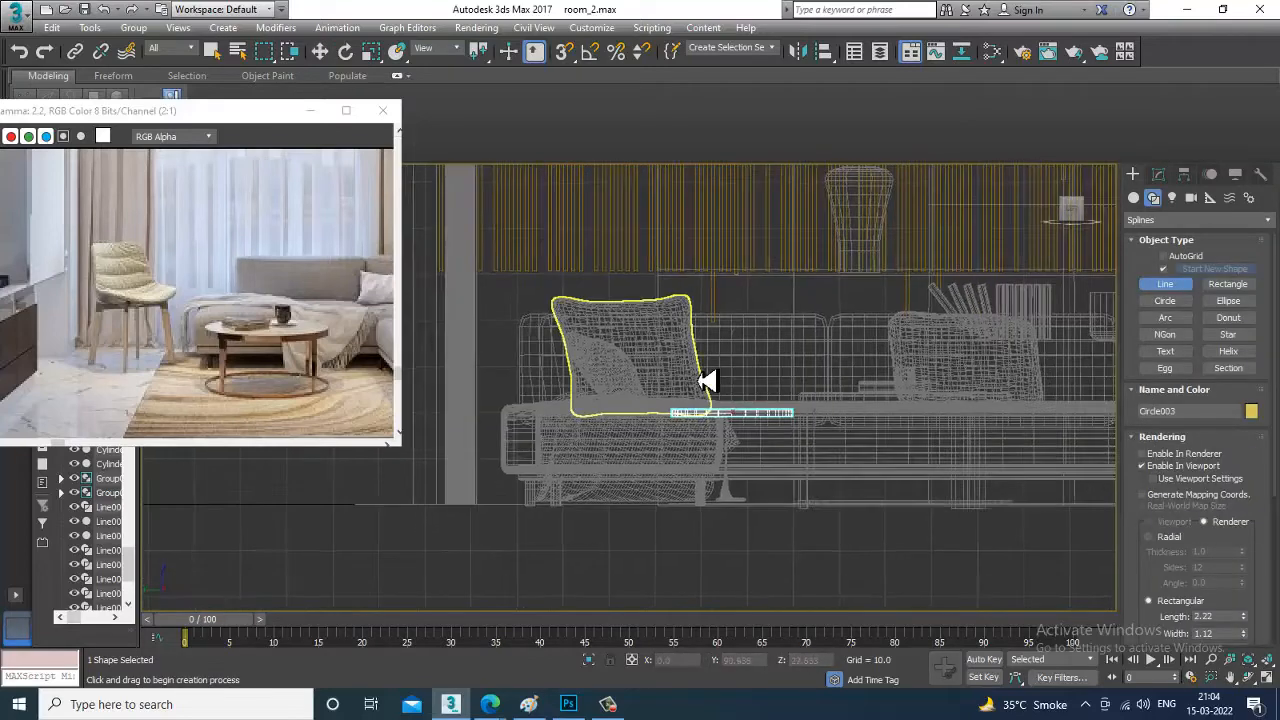
pyautogui.rightClick(752, 462)
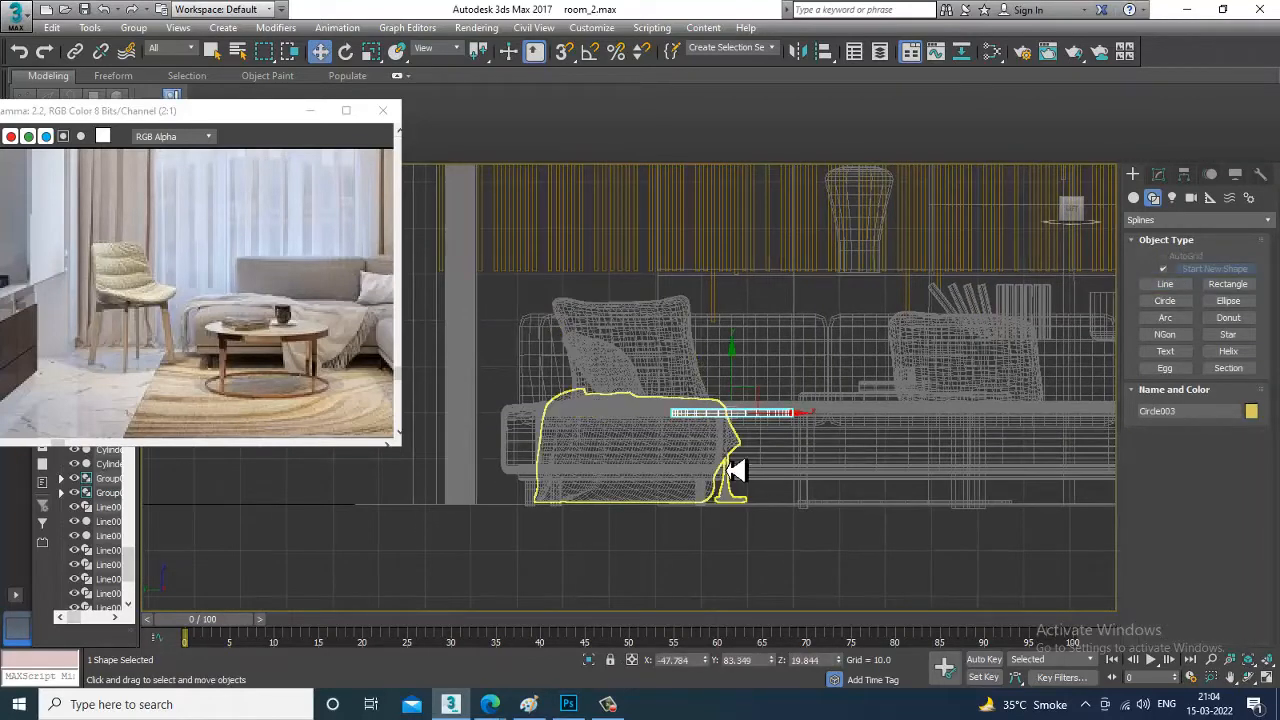
# Set the ring's rectangular section width to about 2.26
pyautogui.hotkey('alt', 'w')
pyautogui.hotkey('alt', 'w')
pyautogui.scroll(5, 851, 451)
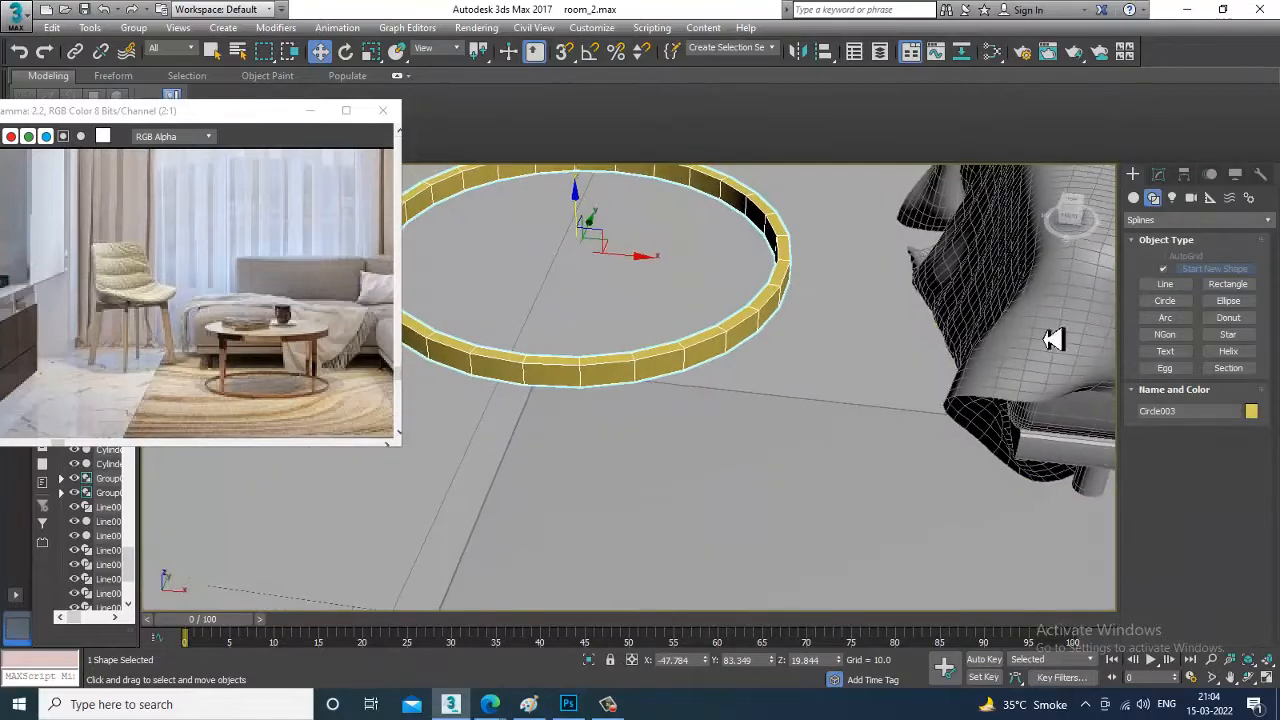
pyautogui.click(1159, 176)
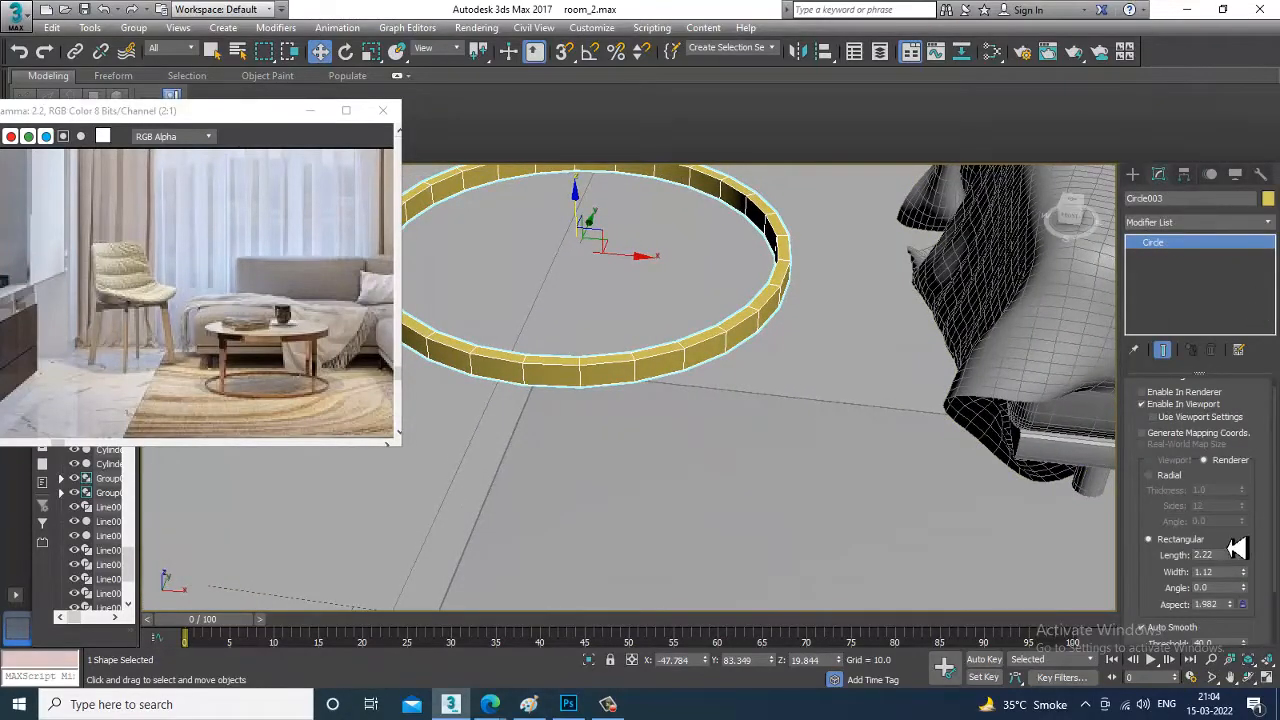
pyautogui.moveTo(1256, 580); pyautogui.dragTo(1233, 500)
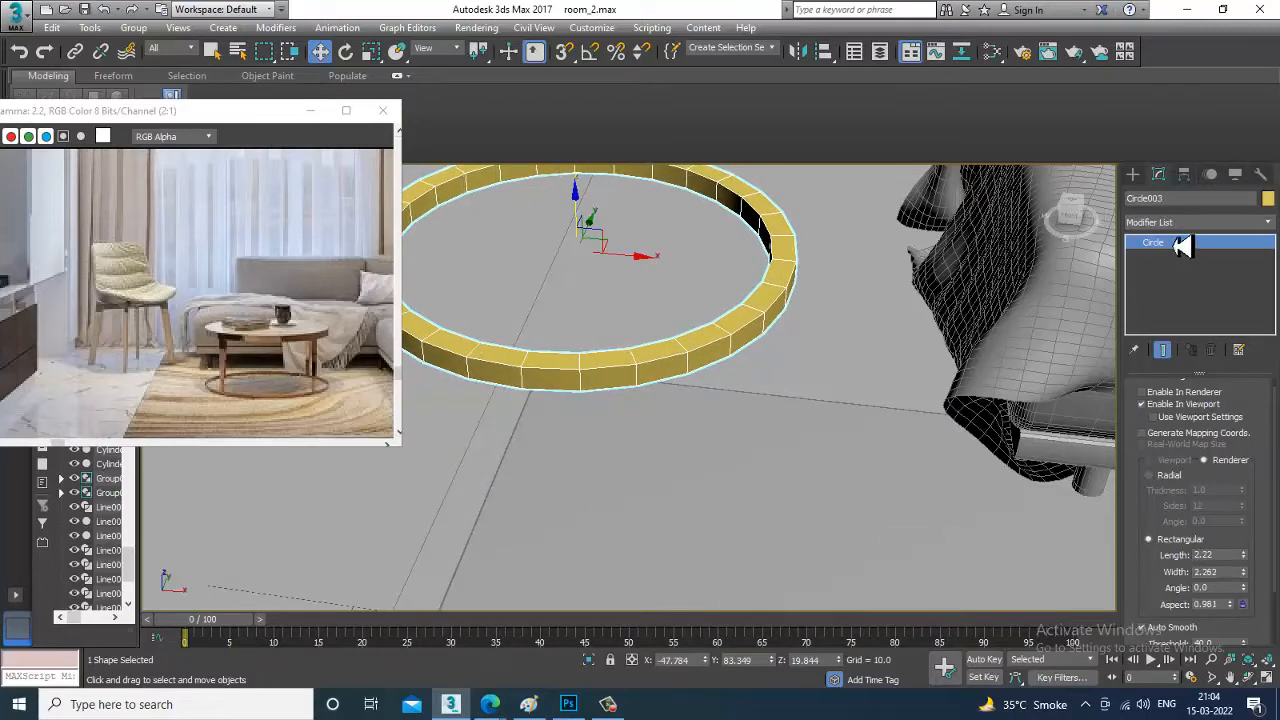
# Draw a slightly slanted line in the Front view from the ring down to the floor as a leg
pyautogui.click(1134, 175)
pyautogui.click(1174, 287)
pyautogui.hotkey('alt', 'w')
pyautogui.moveTo(740, 326); pyautogui.dragTo(700, 310, button='middle')
pyautogui.hotkey('alt', 'w')
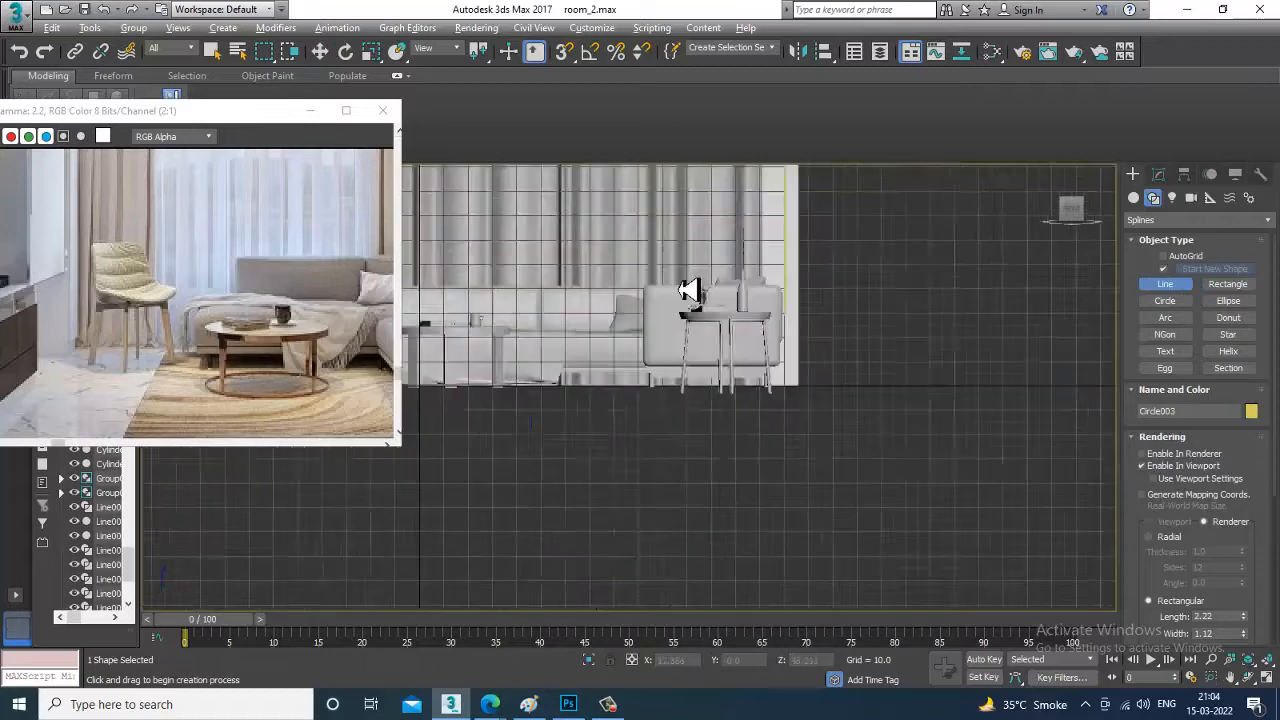
pyautogui.scroll(5, 691, 294)
pyautogui.moveTo(450, 398); pyautogui.dragTo(638, 368, button='middle')
pyautogui.click(585, 367)
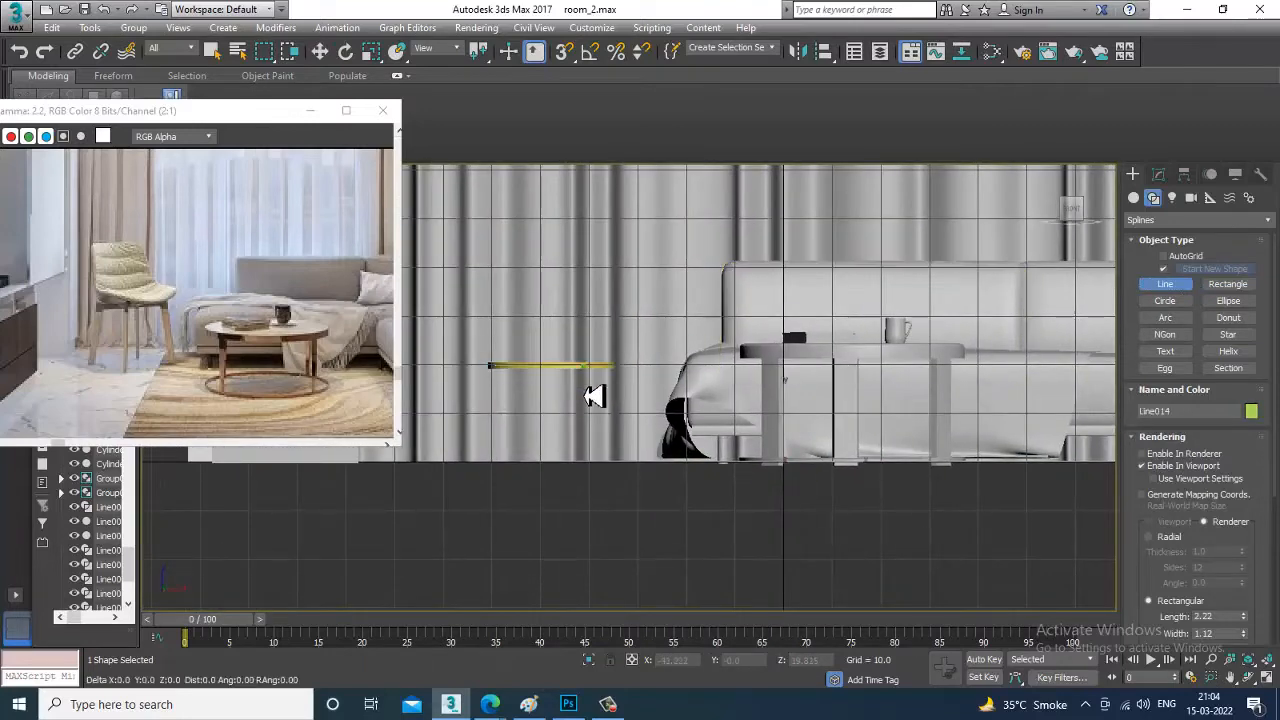
pyautogui.click(595, 470)
pyautogui.rightClick(597, 474)
pyautogui.press('w')
pyautogui.hotkey('alt', 'w')
pyautogui.middleClick(484, 307)
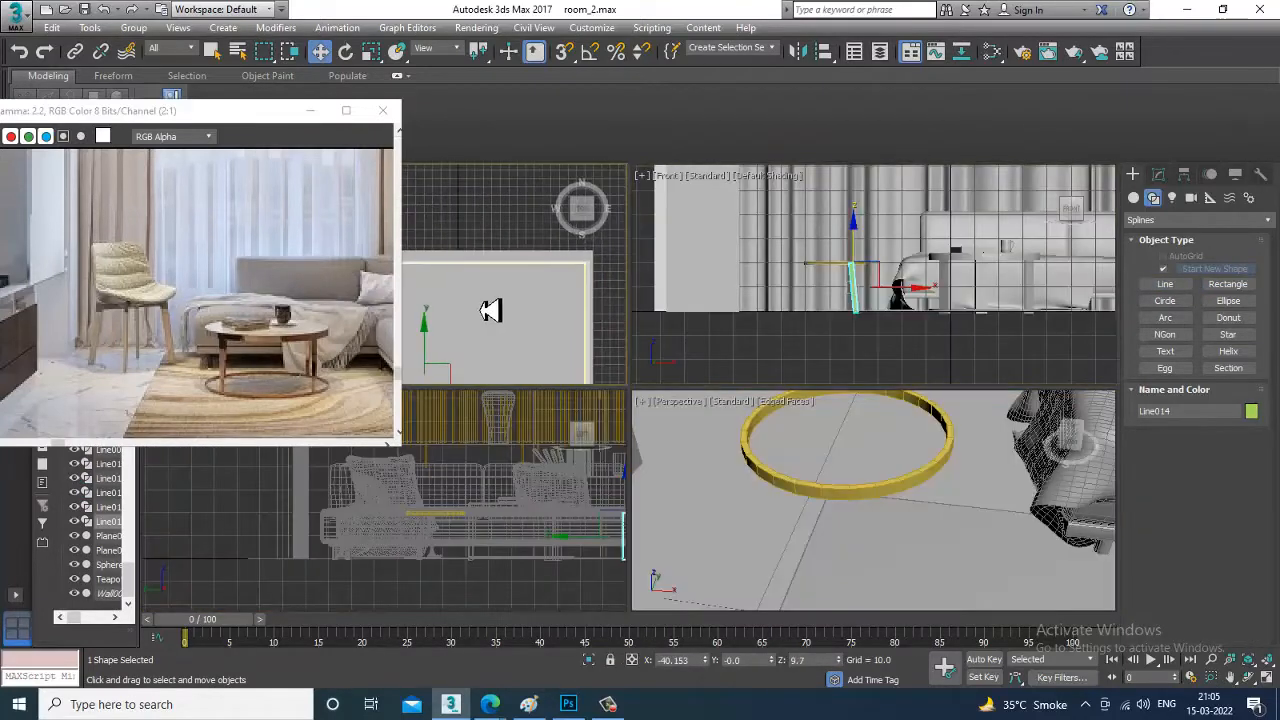
pyautogui.hotkey('alt', 'w')
pyautogui.press('z')
pyautogui.moveTo(548, 382); pyautogui.dragTo(659, 322, button='middle')
pyautogui.scroll(-6, 659, 324)
pyautogui.press('F3')
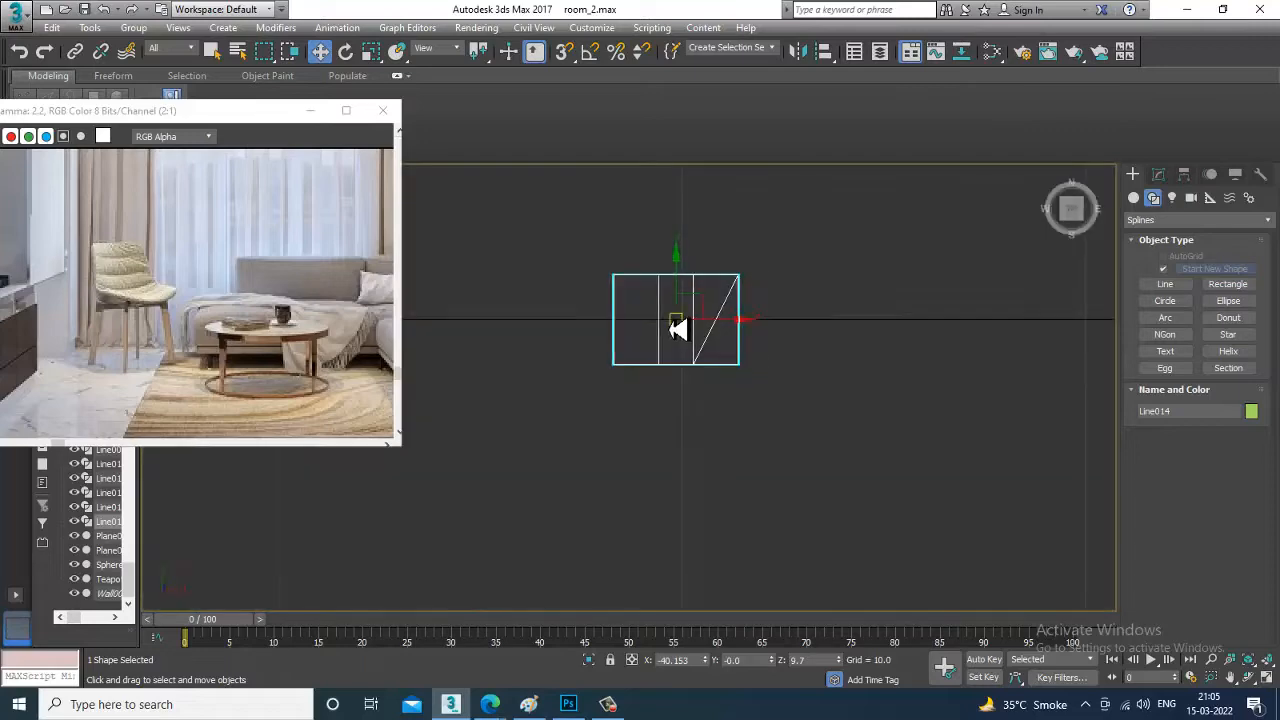
pyautogui.scroll(3, 671, 326)
pyautogui.scroll(-6, 738, 380)
# Select the ring together with the leg line in the Perspective view and isolate them
pyautogui.hotkey('alt', 'w')
pyautogui.middleClick(836, 453)
pyautogui.hotkey('alt', 'w')
pyautogui.scroll(-6, 850, 455)
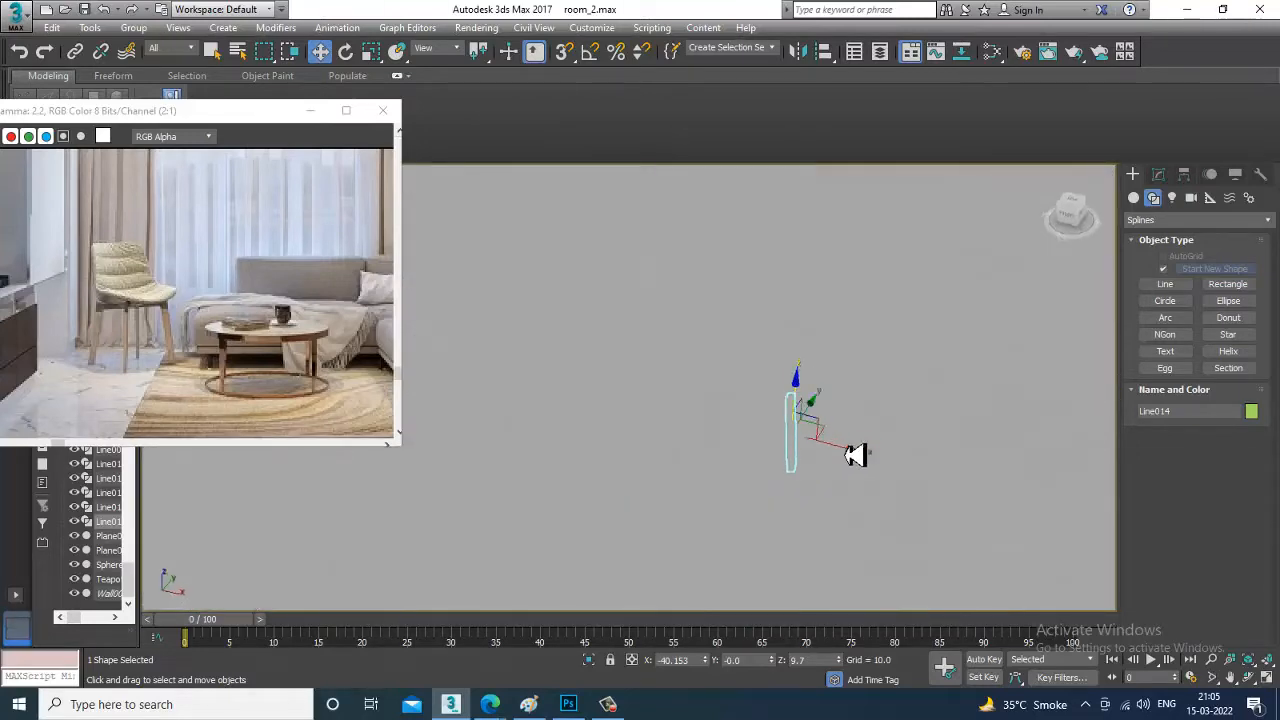
pyautogui.keyDown('alt'); pyautogui.moveTo(854, 455); pyautogui.dragTo(974, 349, button='middle'); pyautogui.keyUp('alt')
pyautogui.keyDown('ctrl'); pyautogui.click(970, 345); pyautogui.keyUp('ctrl')
pyautogui.hotkey('alt', 'q')
pyautogui.scroll(-6, 740, 397)
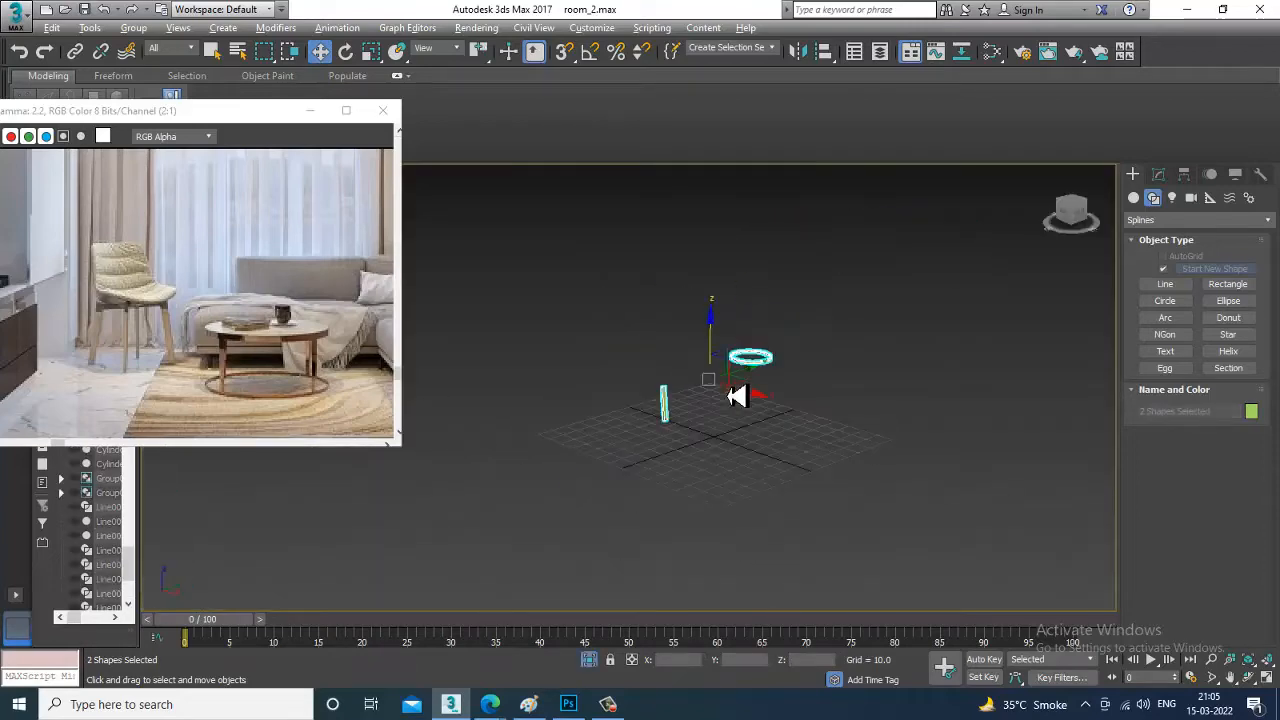
# Move the leg line along the Y axis until it sits at the ring's edge
pyautogui.scroll(1, 740, 399)
pyautogui.click(783, 453)
pyautogui.scroll(5, 723, 420)
pyautogui.click(599, 414)
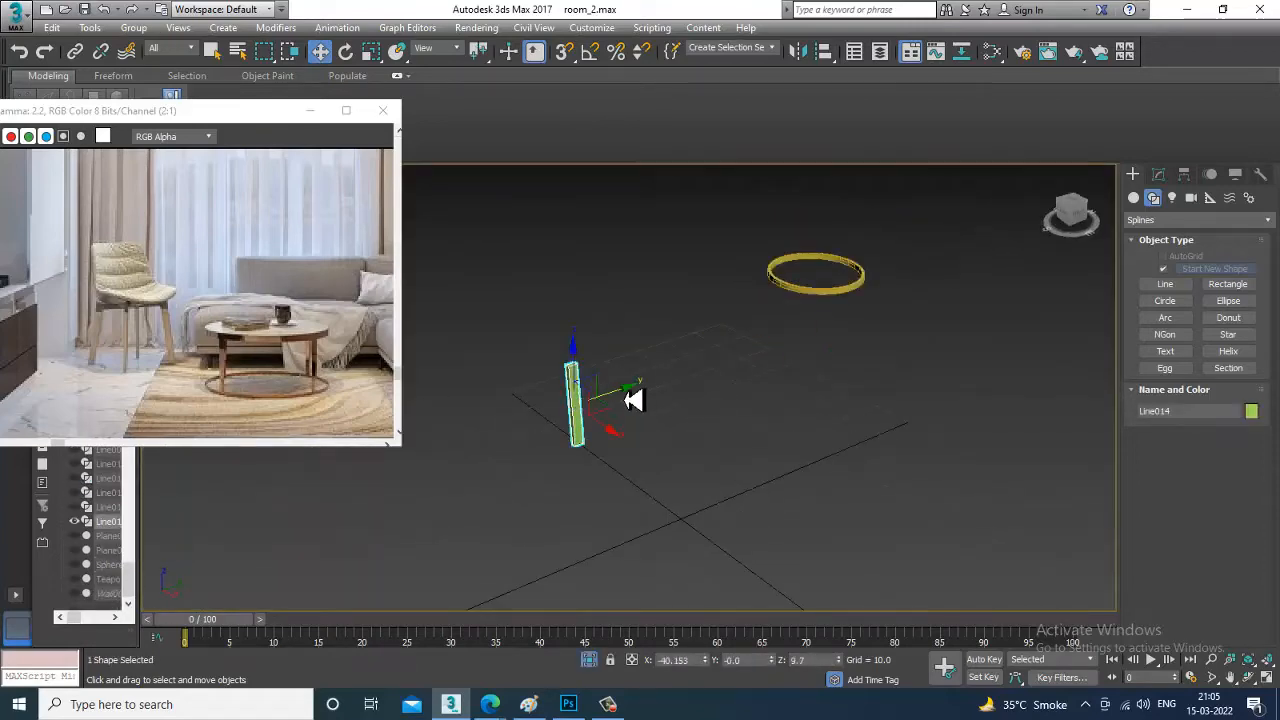
pyautogui.moveTo(633, 400); pyautogui.dragTo(847, 371)
# Rotate the leg about -6.2 degrees around the X axis to tilt it relative to the ring
pyautogui.keyDown('alt'); pyautogui.moveTo(848, 368); pyautogui.dragTo(804, 345, button='middle'); pyautogui.keyUp('alt')
pyautogui.scroll(4, 885, 328)
pyautogui.press('e')
pyautogui.moveTo(773, 321); pyautogui.dragTo(757, 316)
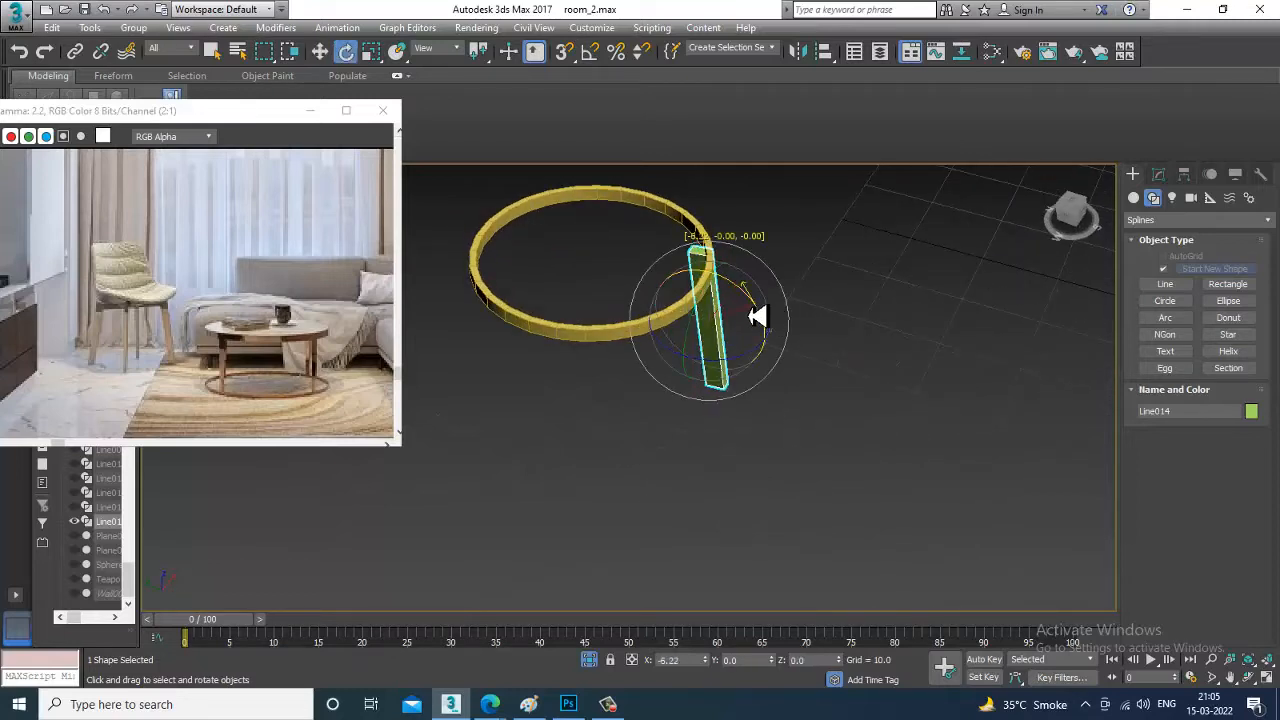
# Nudge the tilted leg along the Y axis to about 71.04 so it meets the ring's rim
pyautogui.press('w')
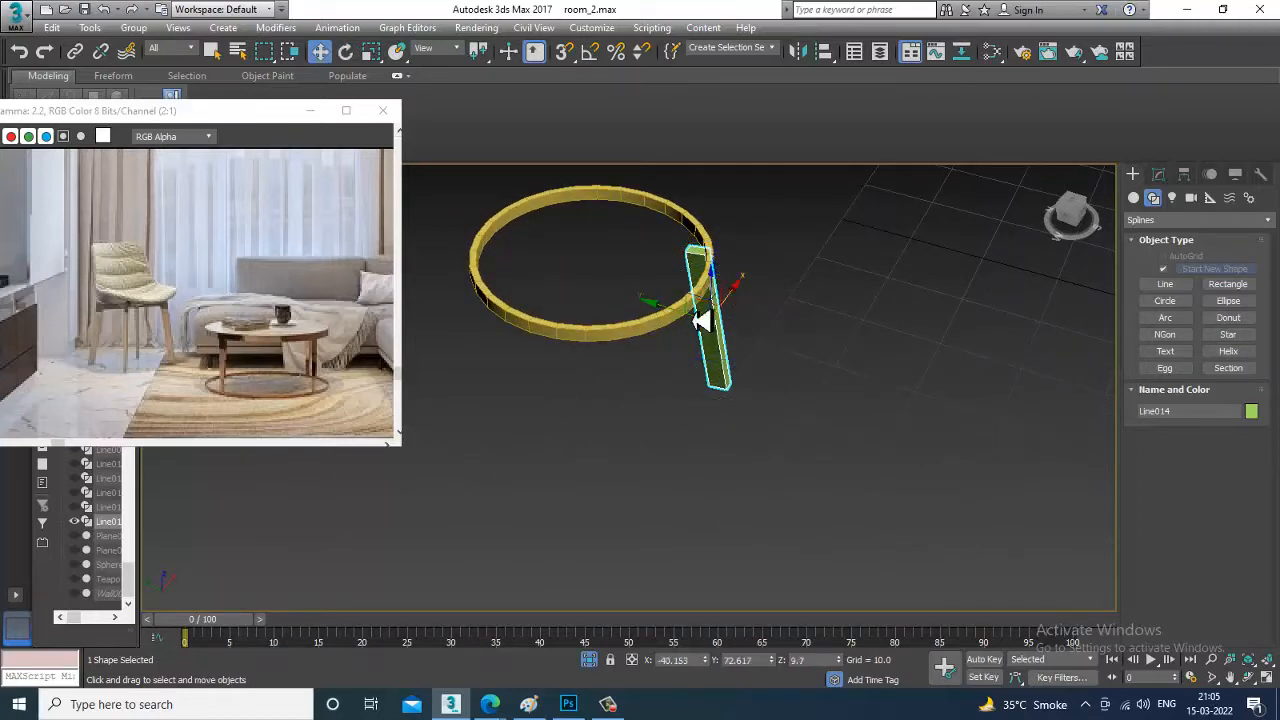
pyautogui.moveTo(672, 323); pyautogui.dragTo(685, 326)
pyautogui.keyDown('alt'); pyautogui.moveTo(811, 315); pyautogui.dragTo(689, 286, button='middle'); pyautogui.keyUp('alt')
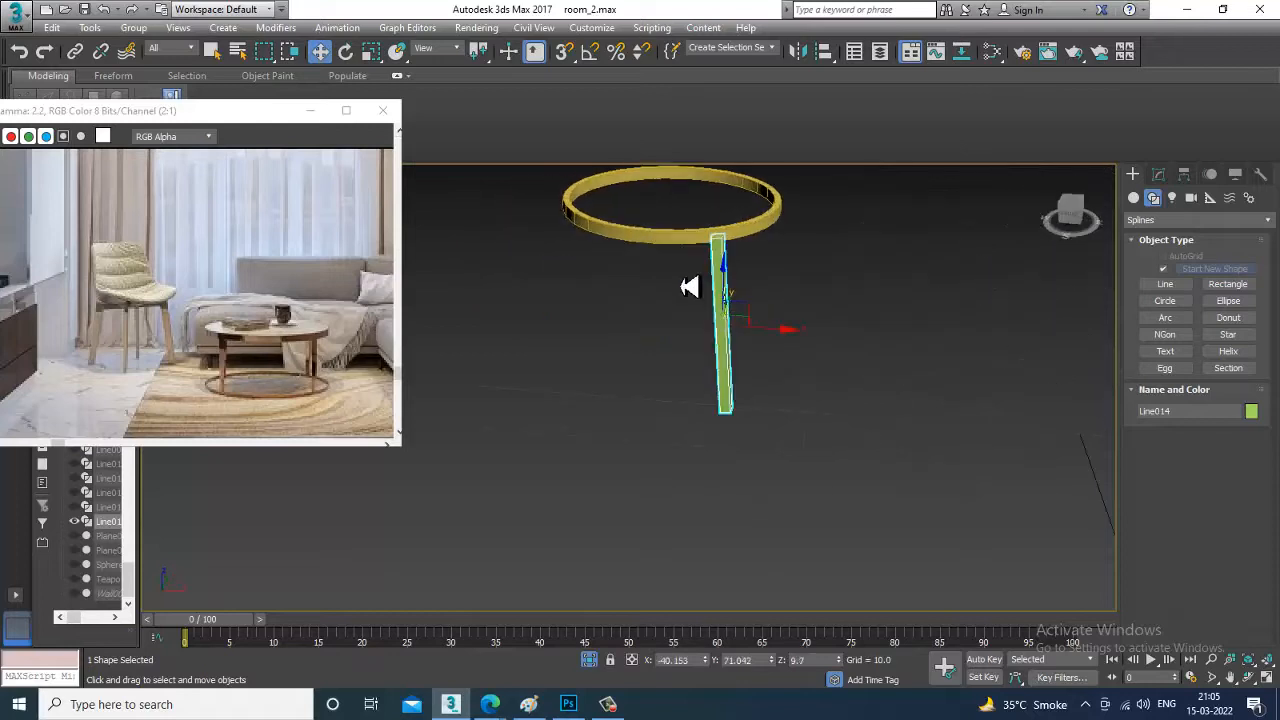
# Mirror a copy of the leg across the Y axis and move it along Y to the ring's opposite side
pyautogui.moveTo(787, 288); pyautogui.dragTo(768, 402, button='middle')
pyautogui.click(797, 51)
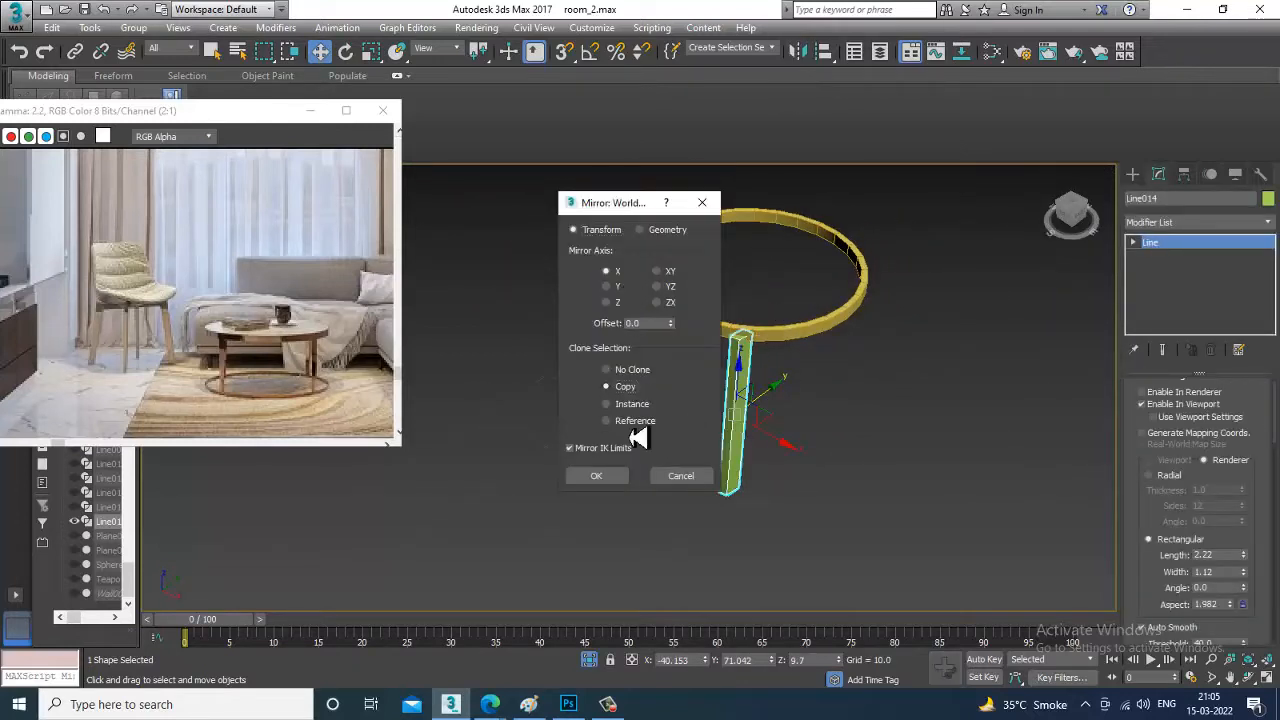
pyautogui.click(598, 476)
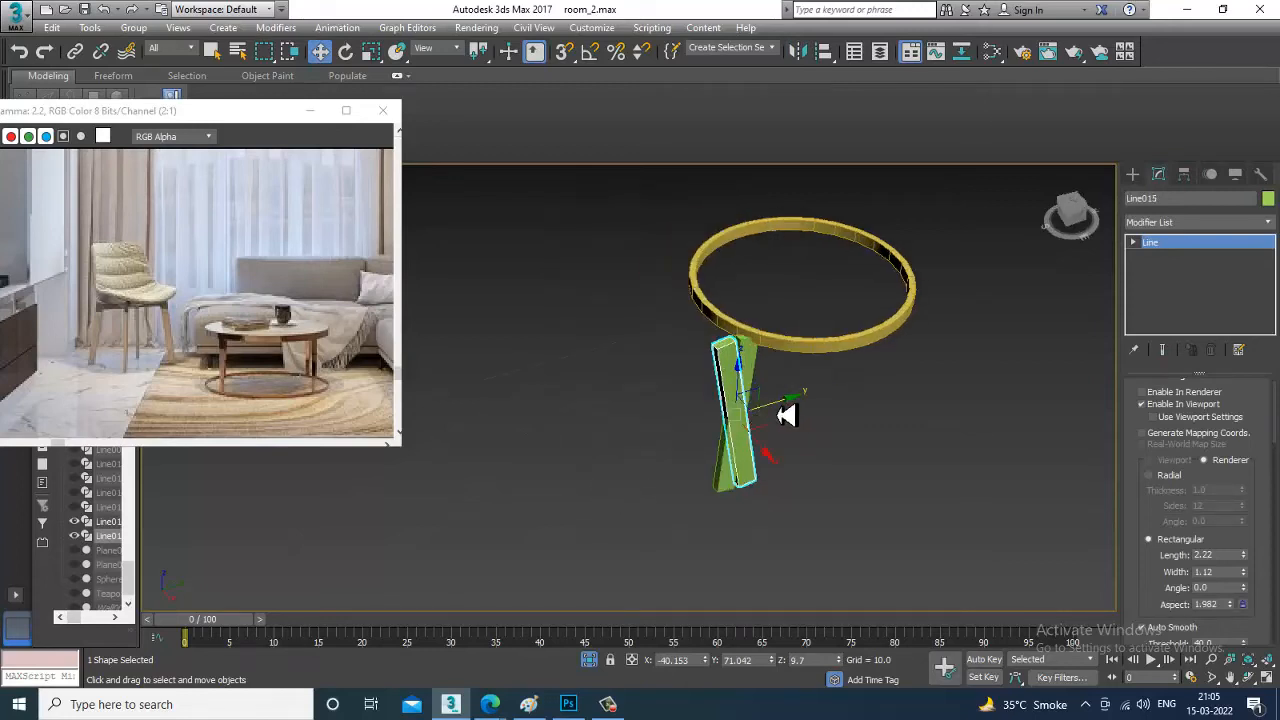
pyautogui.moveTo(786, 412); pyautogui.dragTo(961, 391)
# Rotate the original leg about -0.7 degrees around the X axis and realign it under the ring's edge
pyautogui.keyDown('alt'); pyautogui.moveTo(961, 391); pyautogui.dragTo(920, 417, button='middle'); pyautogui.keyUp('alt')
pyautogui.press('e')
pyautogui.click(890, 425)
pyautogui.press('w')
pyautogui.moveTo(937, 408); pyautogui.dragTo(933, 412)
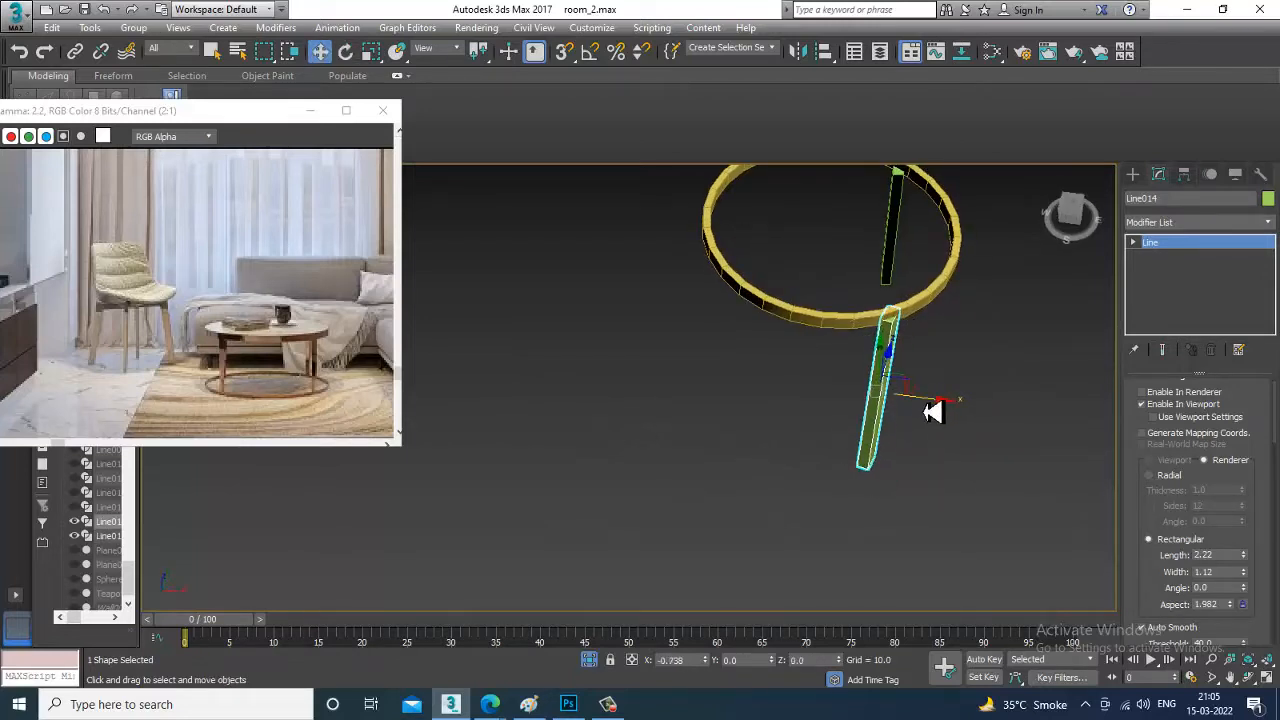
# Rotate the mirrored leg to follow the ring's curve and move it against the rim at about Y 94.7
pyautogui.click(906, 262)
pyautogui.keyDown('alt'); pyautogui.moveTo(903, 251); pyautogui.dragTo(857, 392, button='middle'); pyautogui.keyUp('alt')
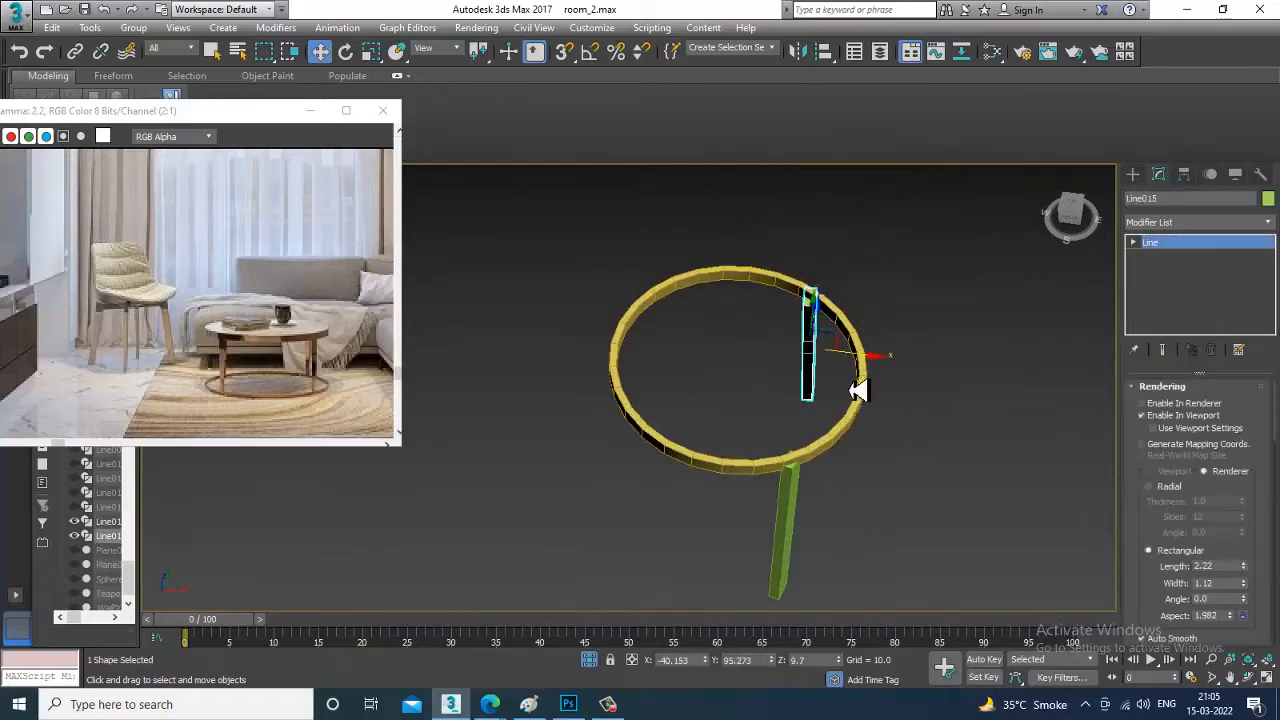
pyautogui.press('e')
pyautogui.moveTo(834, 407); pyautogui.dragTo(903, 397)
pyautogui.press('w')
pyautogui.keyDown('alt'); pyautogui.moveTo(903, 397); pyautogui.dragTo(853, 358, button='middle'); pyautogui.keyUp('alt')
pyautogui.moveTo(865, 362); pyautogui.dragTo(823, 360)
pyautogui.keyDown('alt'); pyautogui.moveTo(823, 360); pyautogui.dragTo(717, 426, button='middle'); pyautogui.keyUp('alt')
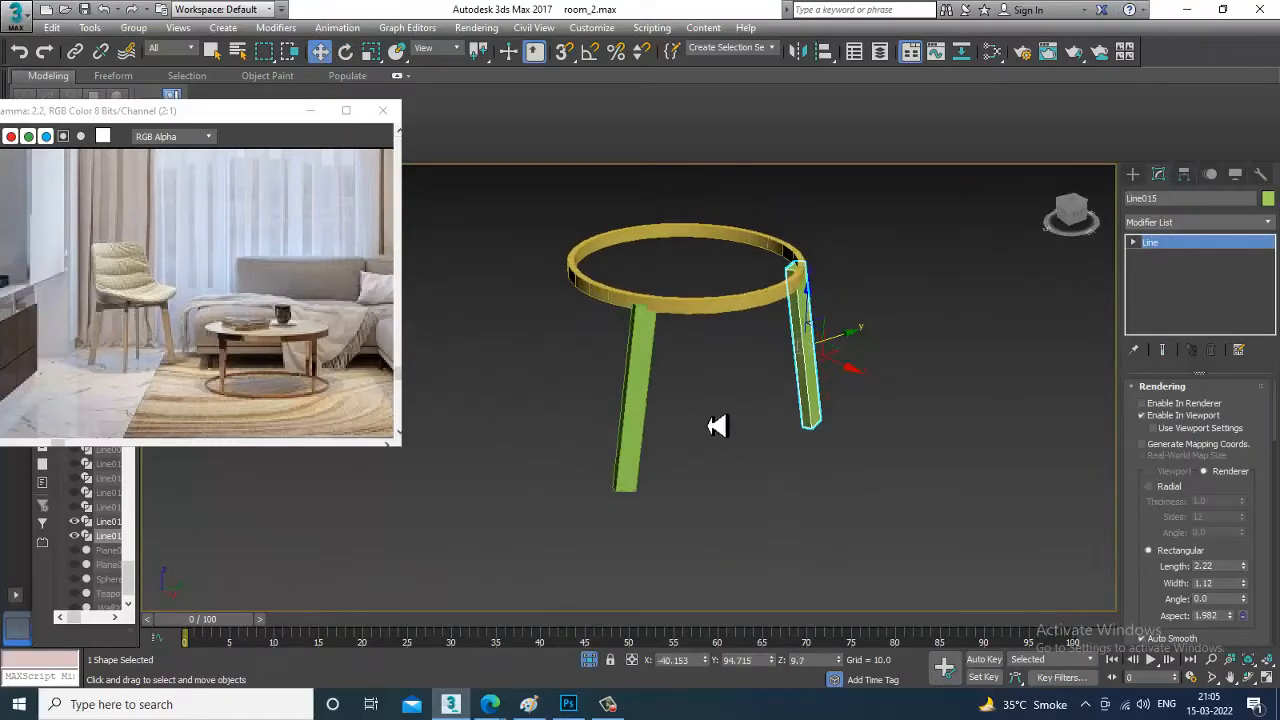
# Mirror both legs together across the X axis as copies and move them along X to the ring's other side
pyautogui.keyDown('ctrl'); pyautogui.click(650, 401); pyautogui.keyUp('ctrl')
pyautogui.keyDown('alt'); pyautogui.moveTo(650, 401); pyautogui.dragTo(780, 441, button='middle'); pyautogui.keyUp('alt')
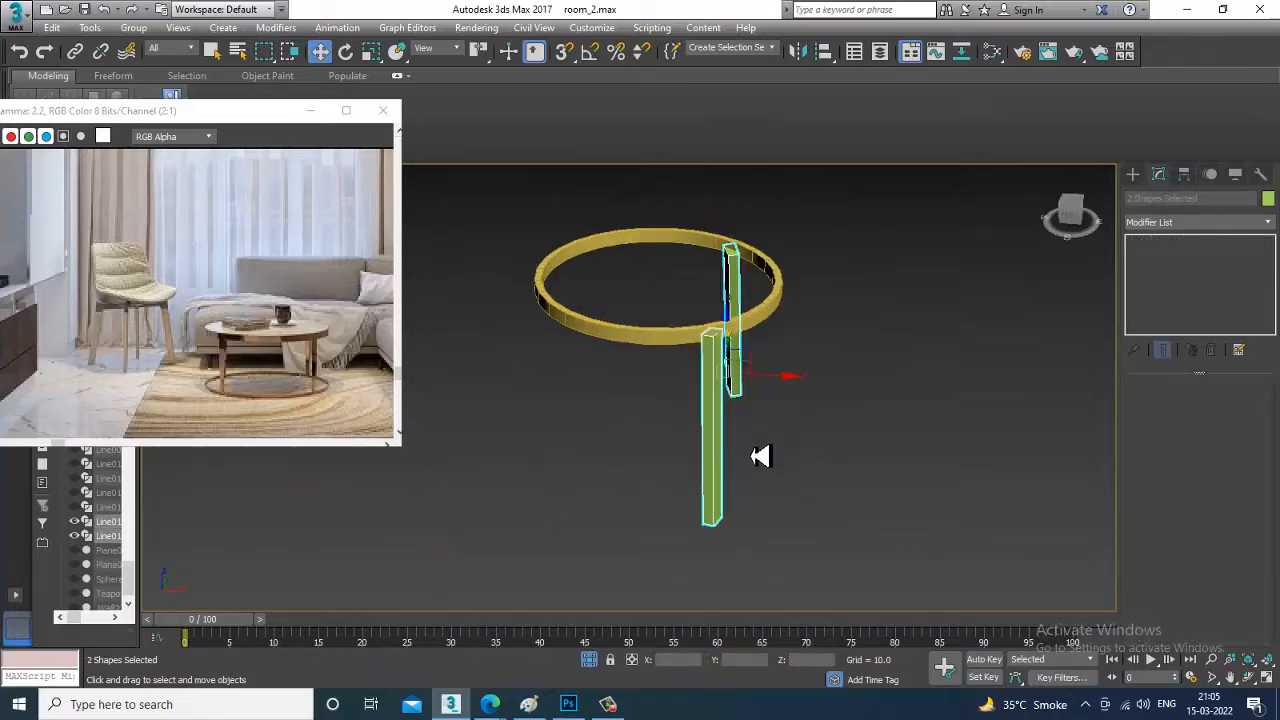
pyautogui.click(799, 52)
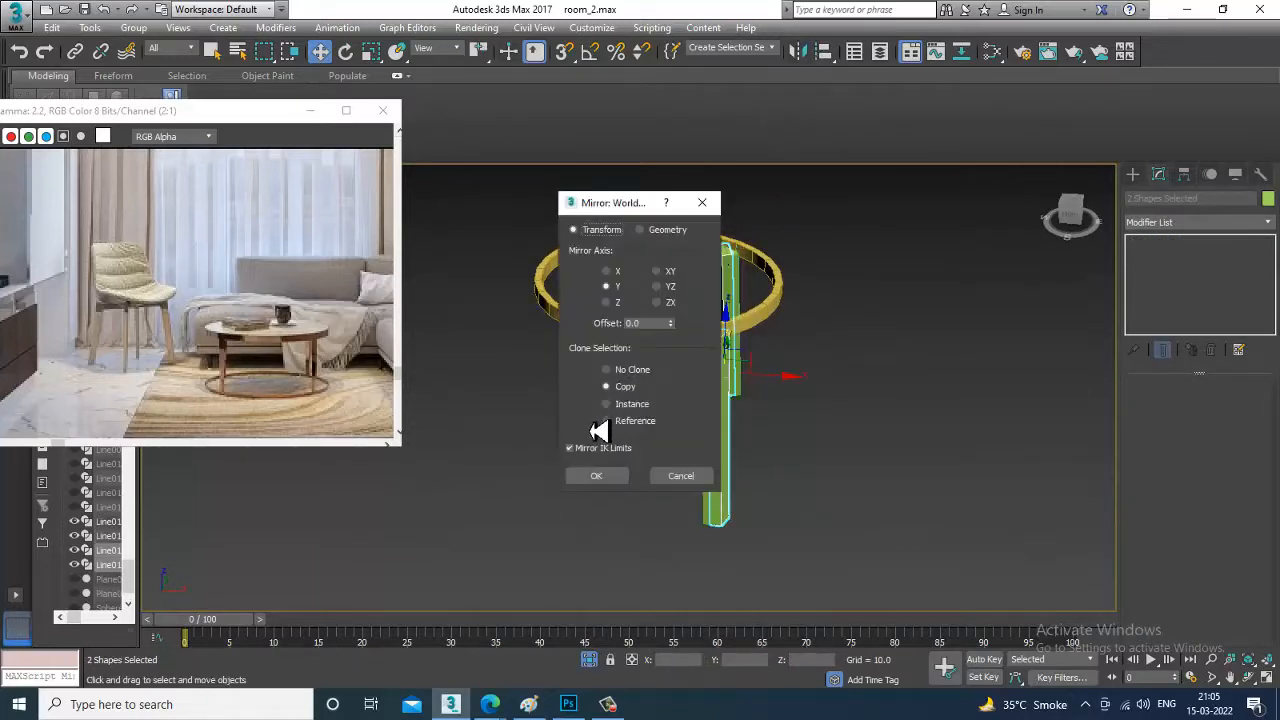
pyautogui.click(617, 271)
pyautogui.click(598, 476)
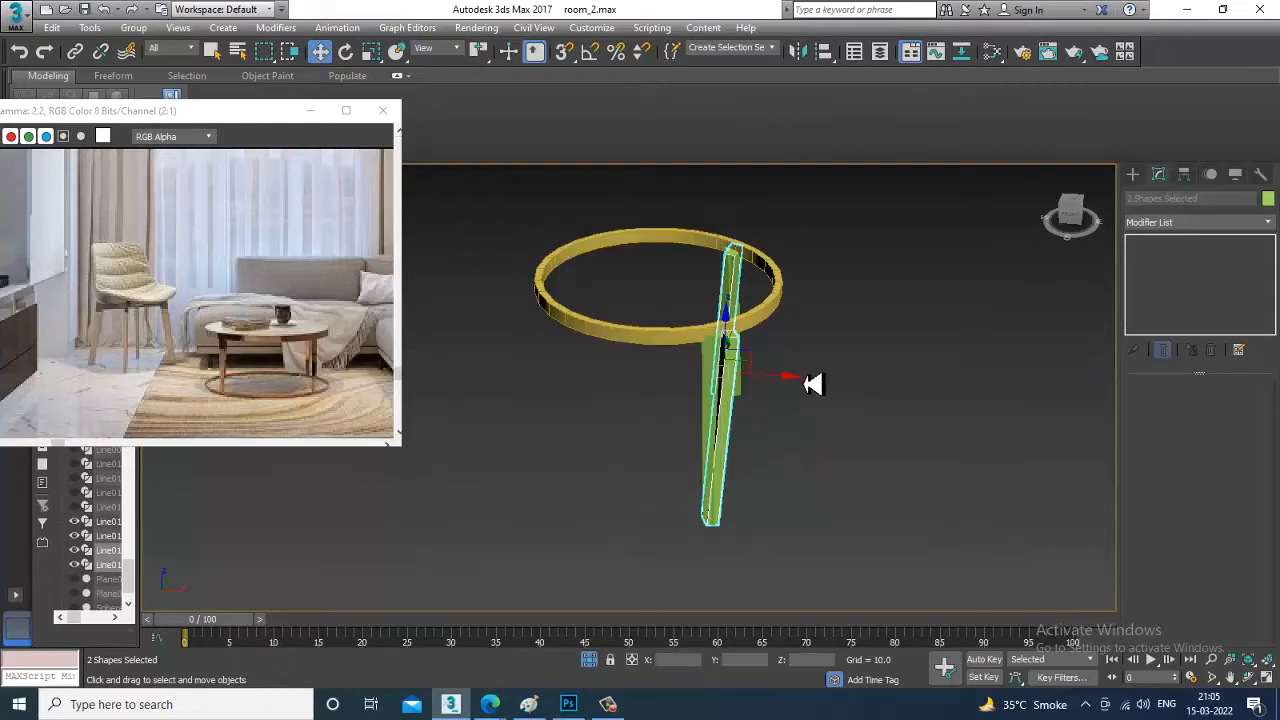
pyautogui.moveTo(784, 393); pyautogui.dragTo(618, 370)
# Rotate one copied leg around the Z axis to follow the ring's curve and fit it against the rim
pyautogui.keyDown('alt'); pyautogui.moveTo(595, 286); pyautogui.dragTo(703, 364, button='middle'); pyautogui.keyUp('alt')
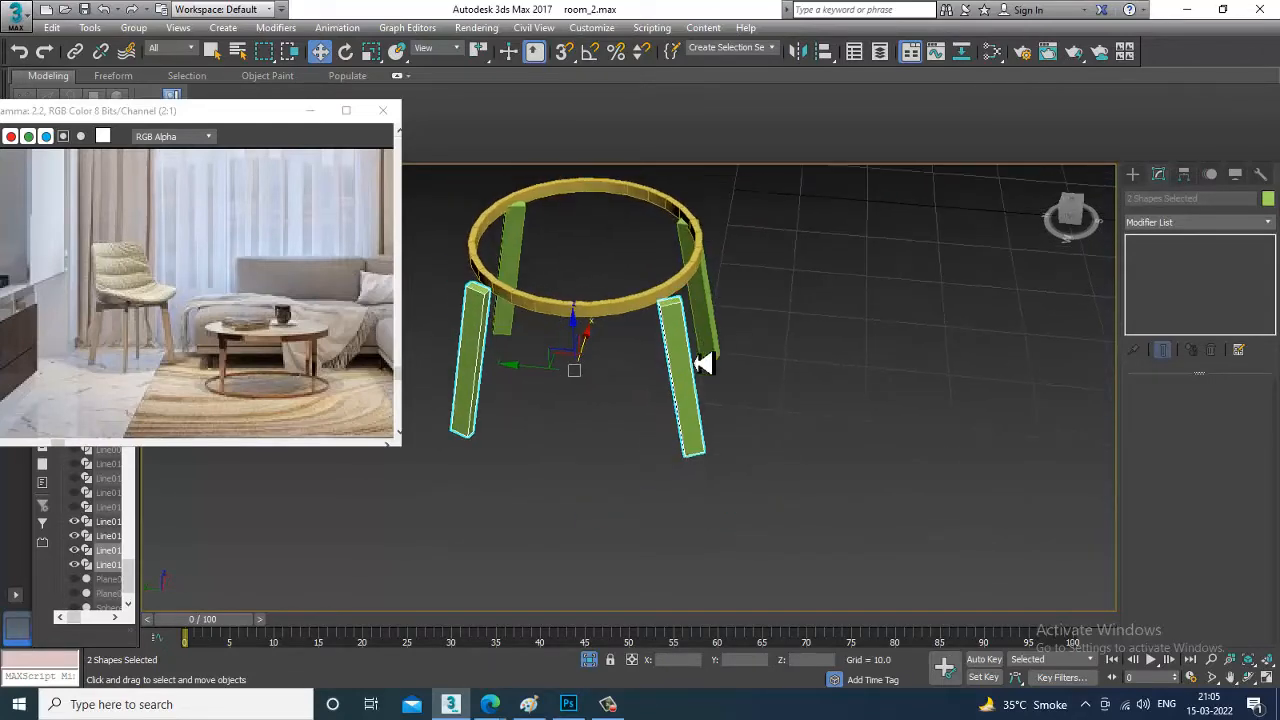
pyautogui.click(685, 362)
pyautogui.press('e')
pyautogui.moveTo(670, 428); pyautogui.dragTo(718, 420)
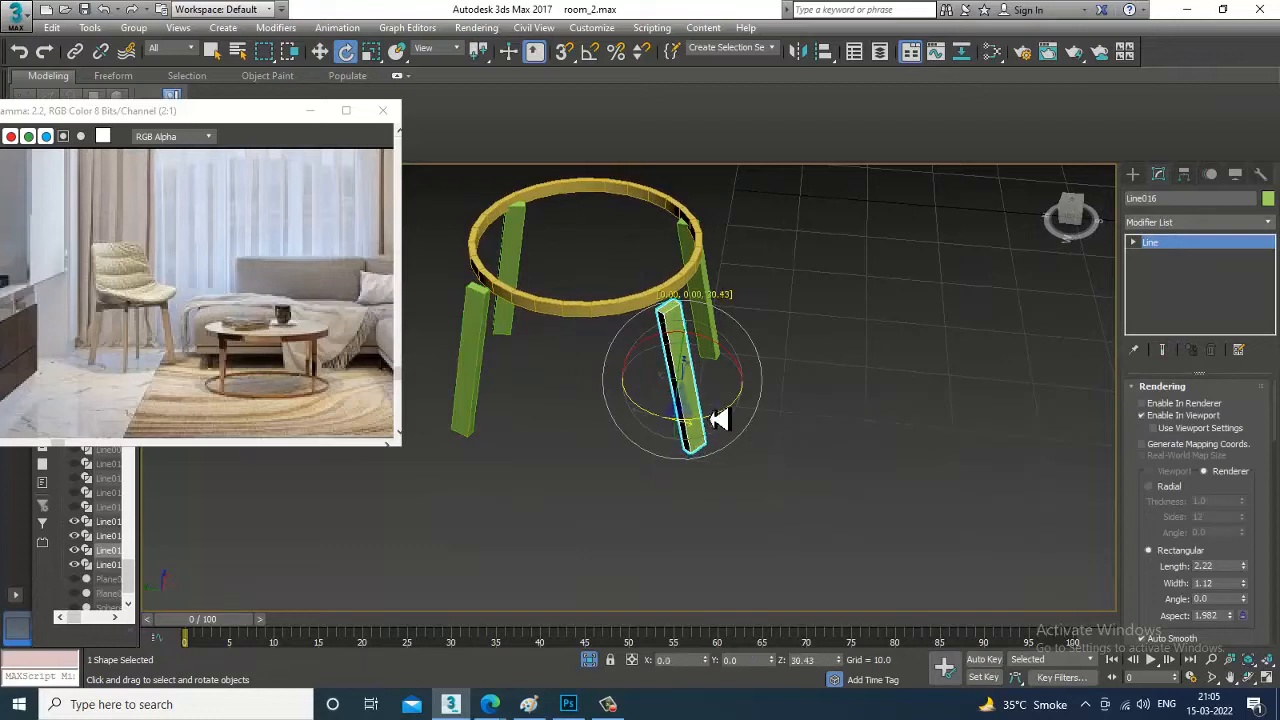
pyautogui.press('w')
pyautogui.keyDown('alt'); pyautogui.moveTo(694, 362); pyautogui.dragTo(745, 393, button='middle'); pyautogui.keyUp('alt')
pyautogui.press('e')
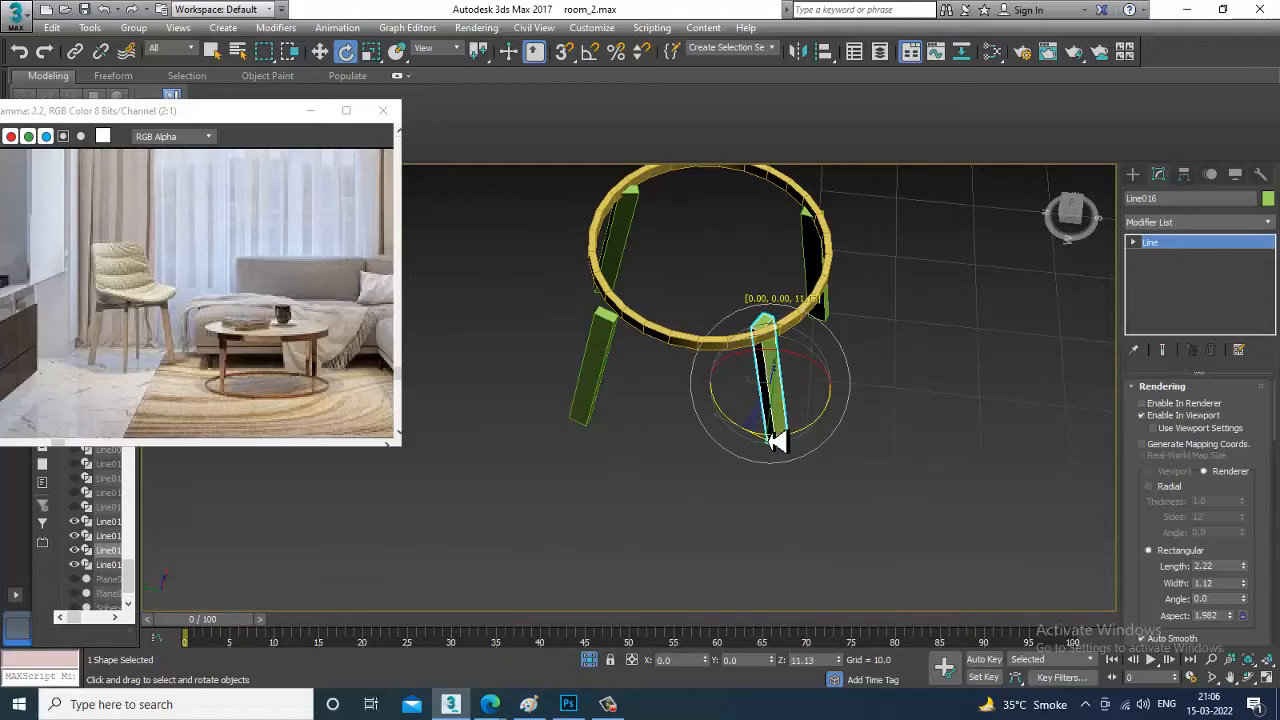
pyautogui.press('w')
pyautogui.keyDown('alt'); pyautogui.moveTo(778, 443); pyautogui.dragTo(750, 370, button='middle'); pyautogui.keyUp('alt')
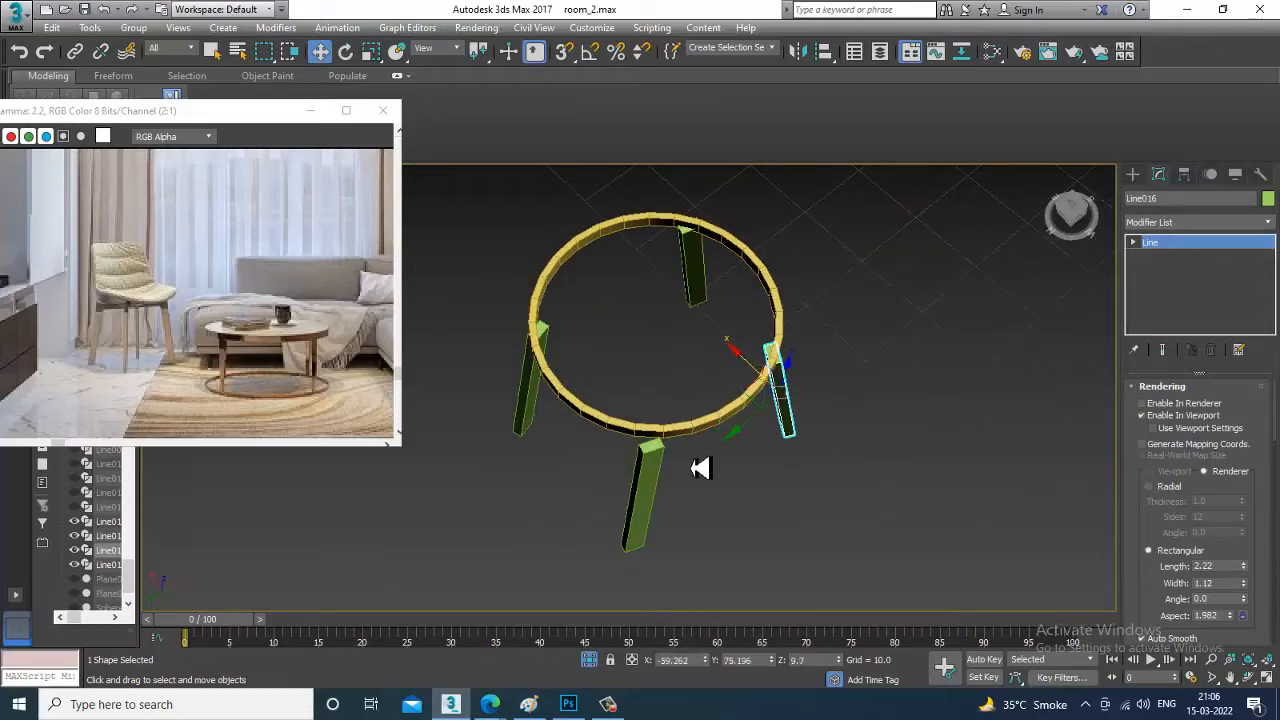
# Delete the other copied leg and replace it with a mirrored copy of the rotated leg on the ring's opposite side
pyautogui.click(665, 474)
pyautogui.press('Delete')
pyautogui.click(786, 417)
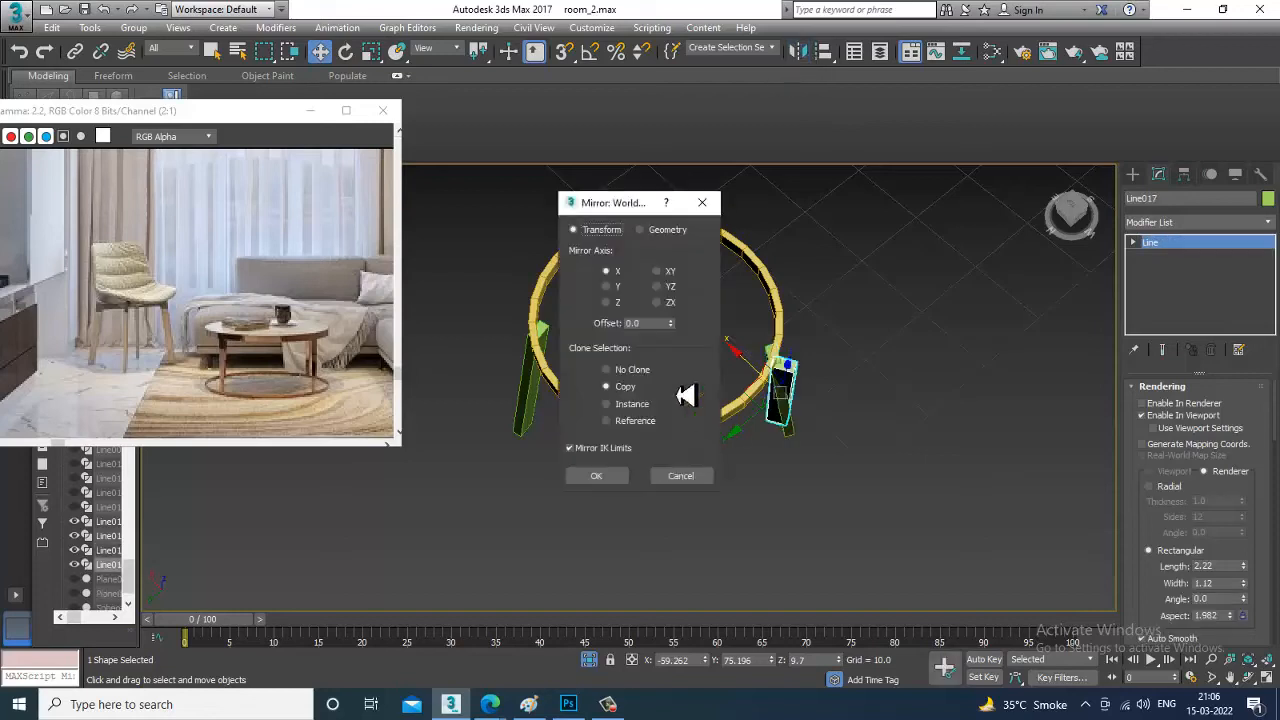
pyautogui.click(596, 475)
pyautogui.keyDown('alt'); pyautogui.moveTo(808, 440); pyautogui.dragTo(737, 424, button='middle'); pyautogui.keyUp('alt')
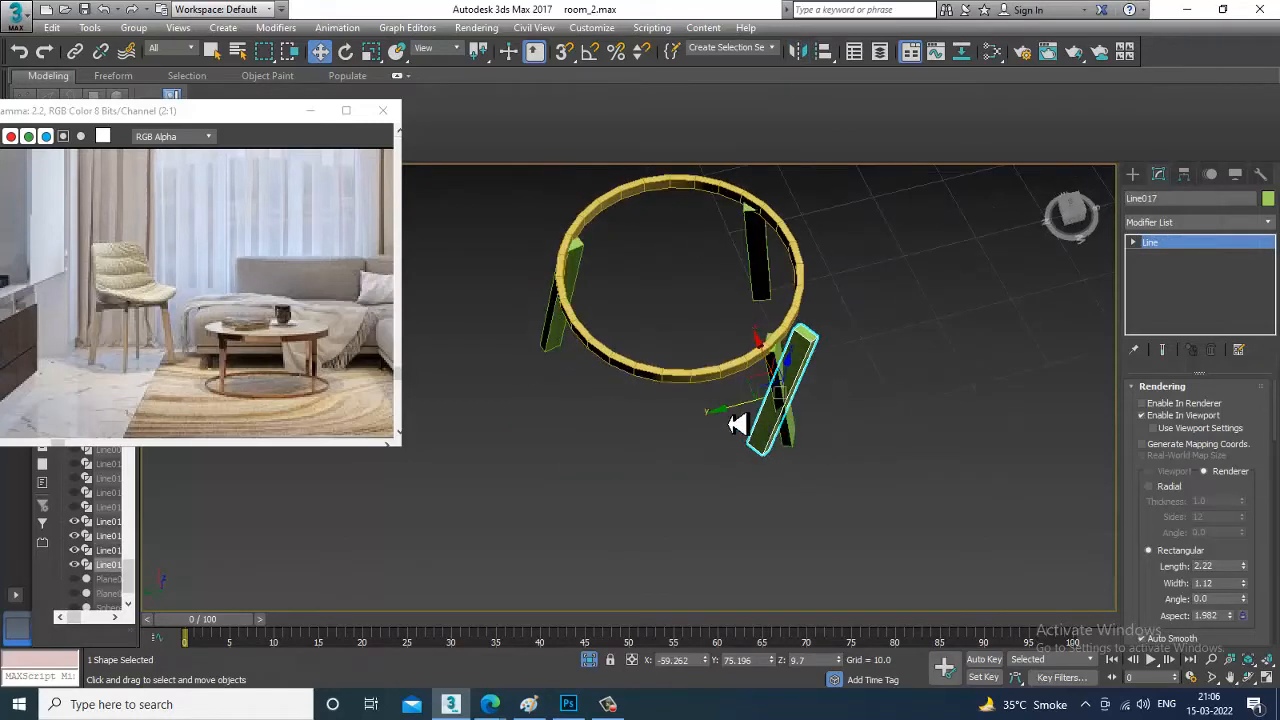
pyautogui.keyDown('alt'); pyautogui.moveTo(572, 417); pyautogui.dragTo(773, 428, button='middle'); pyautogui.keyUp('alt')
pyautogui.click(735, 430)
pyautogui.scroll(-3, 738, 407)
pyautogui.scroll(1, 773, 428)
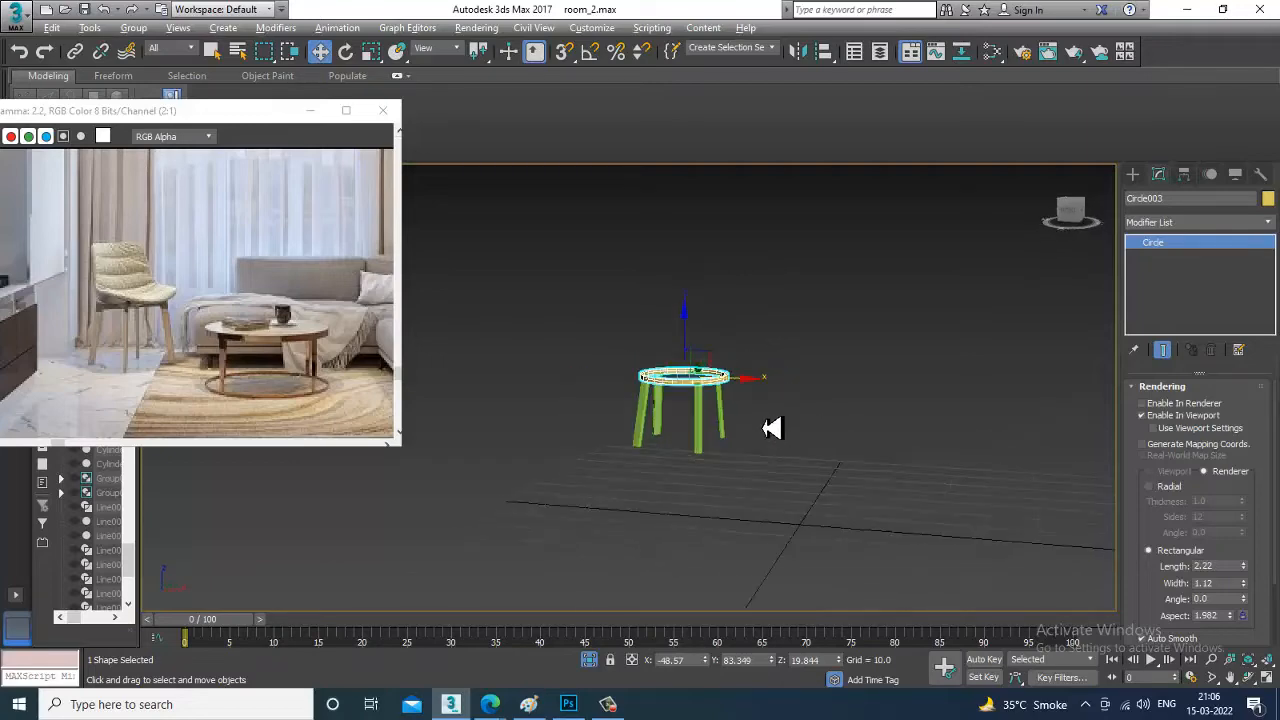
# Draw a two-segment line in the Front view as the chair's side profile: a slanted backrest, then a seat along the ring's top
pyautogui.scroll(5, 765, 432)
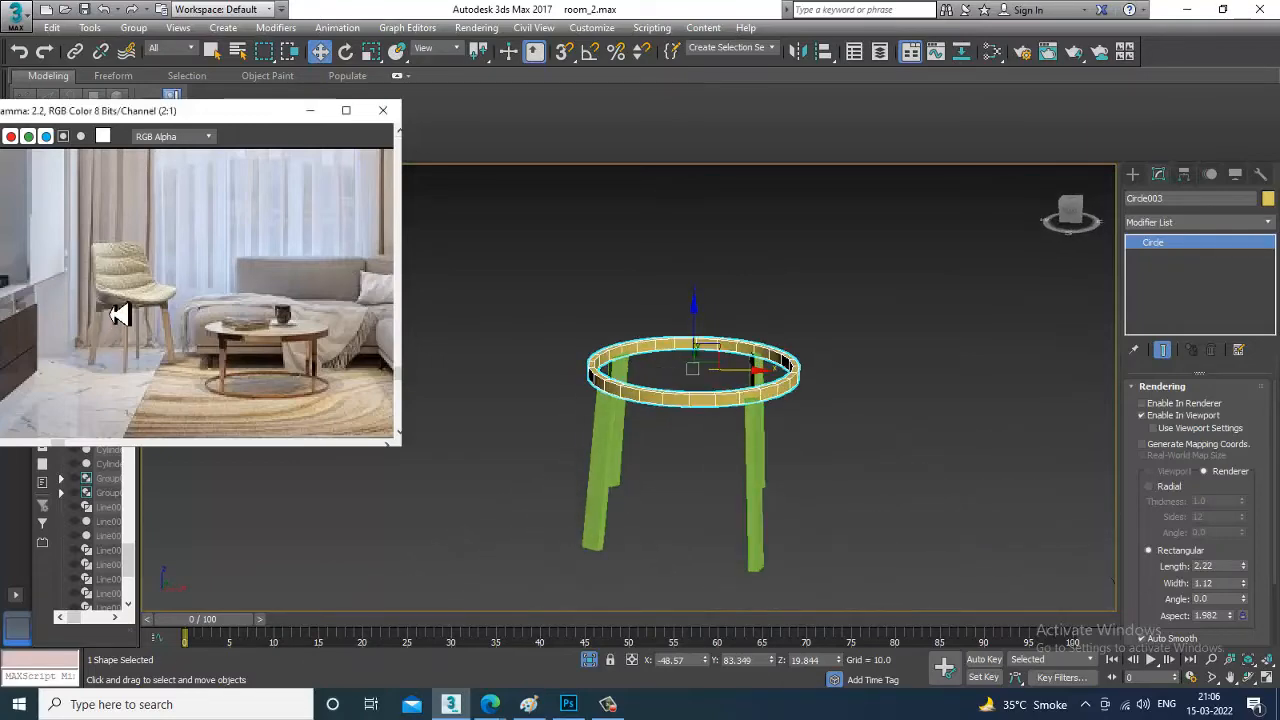
pyautogui.scroll(1, 118, 314)
pyautogui.moveTo(930, 452); pyautogui.dragTo(822, 452, button='middle')
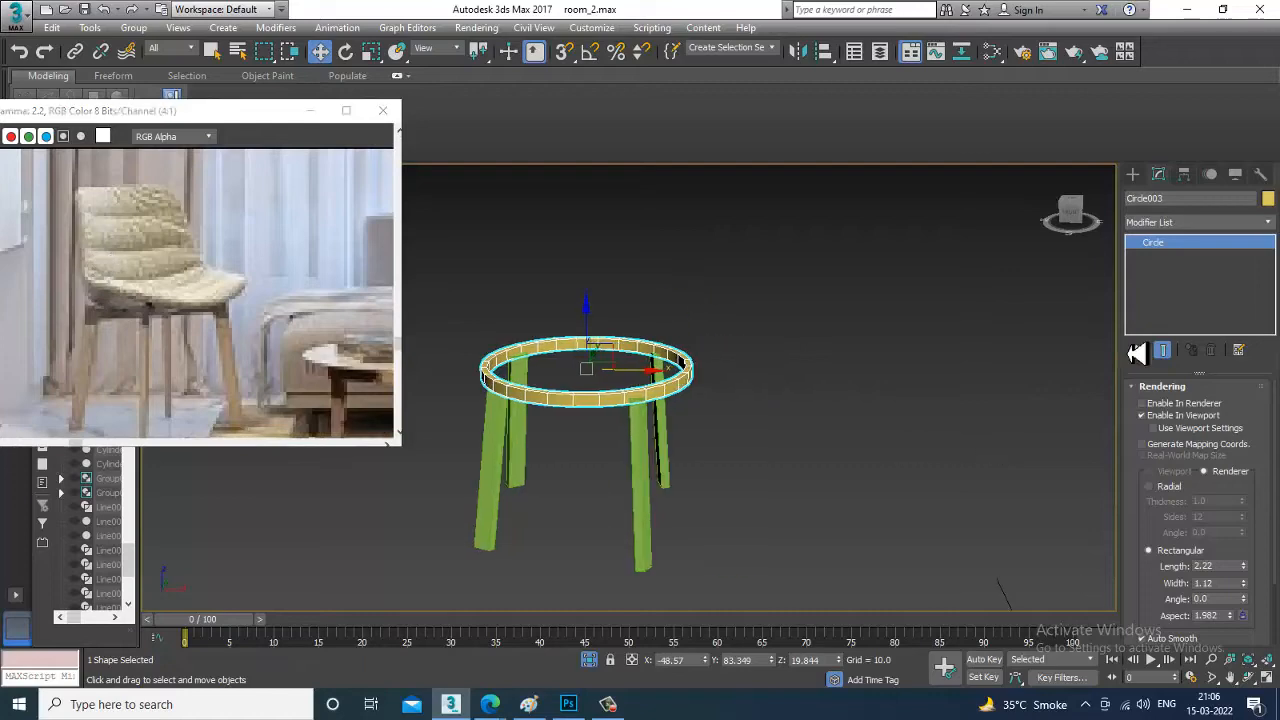
pyautogui.click(1134, 176)
pyautogui.click(1186, 289)
pyautogui.hotkey('alt', 'w')
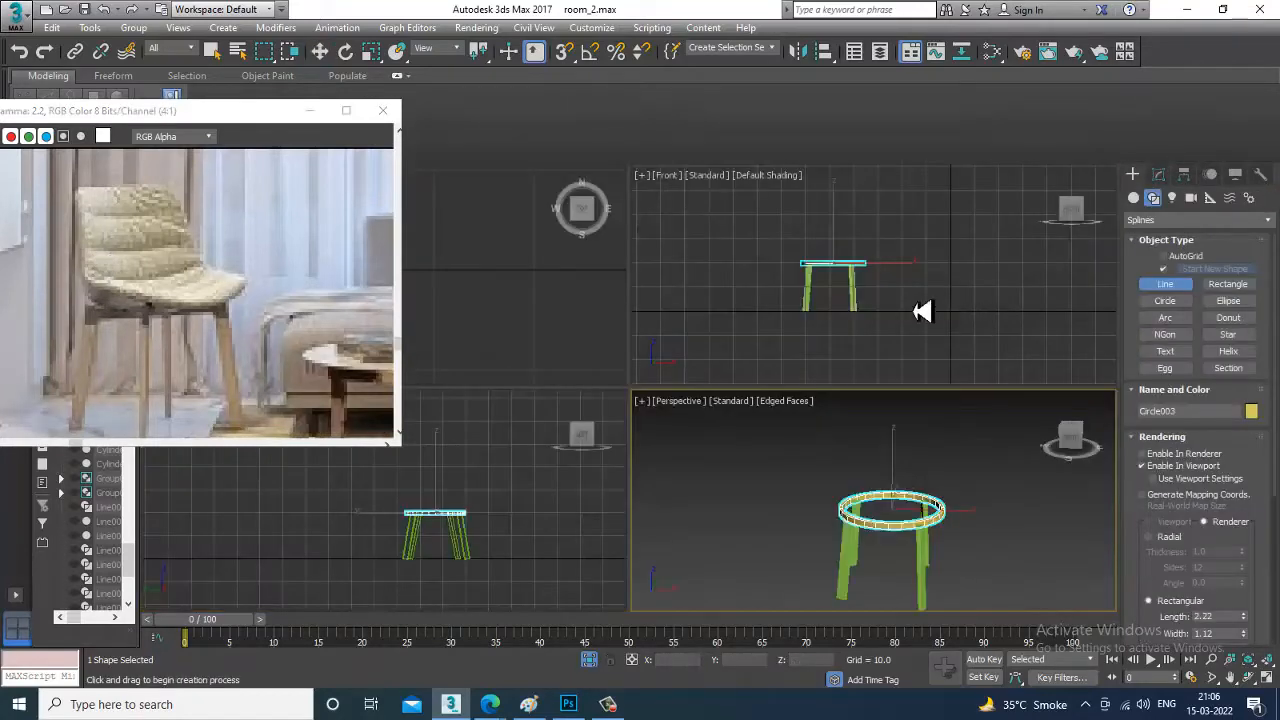
pyautogui.moveTo(880, 300); pyautogui.dragTo(849, 311, button='middle')
pyautogui.hotkey('alt', 'w')
pyautogui.moveTo(567, 307); pyautogui.dragTo(789, 347, button='middle')
pyautogui.scroll(3, 700, 346)
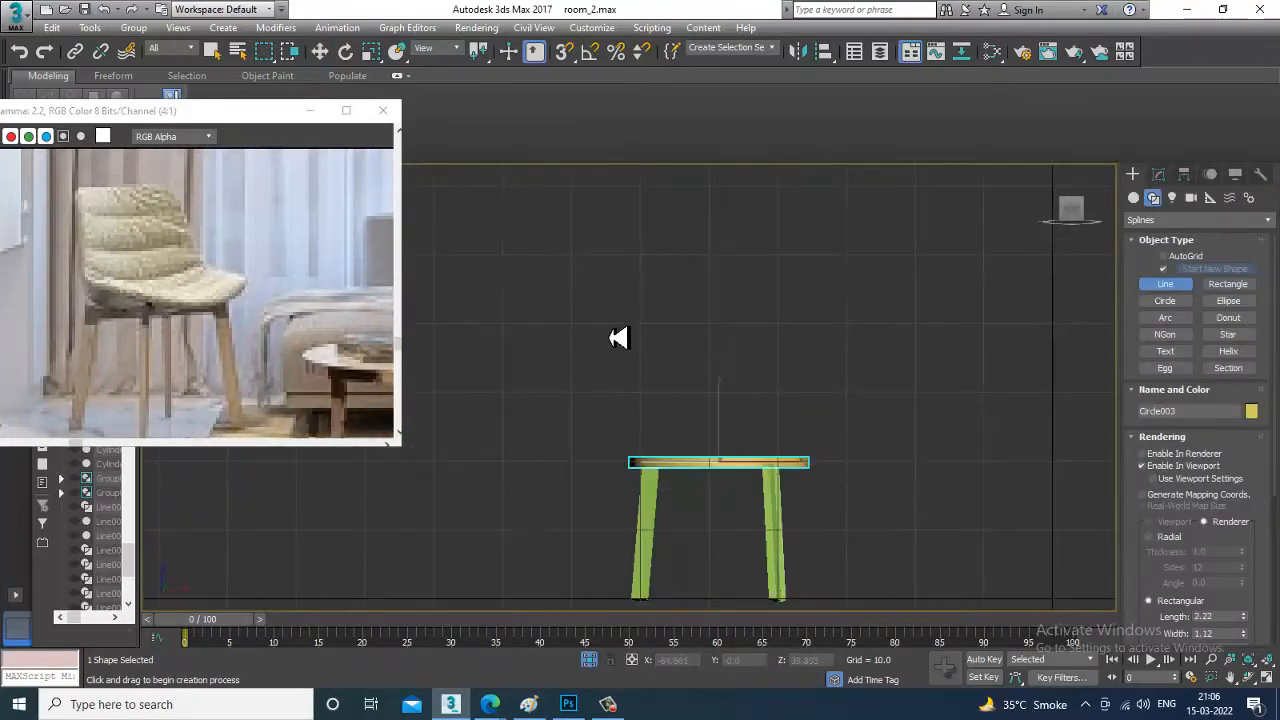
pyautogui.click(604, 319)
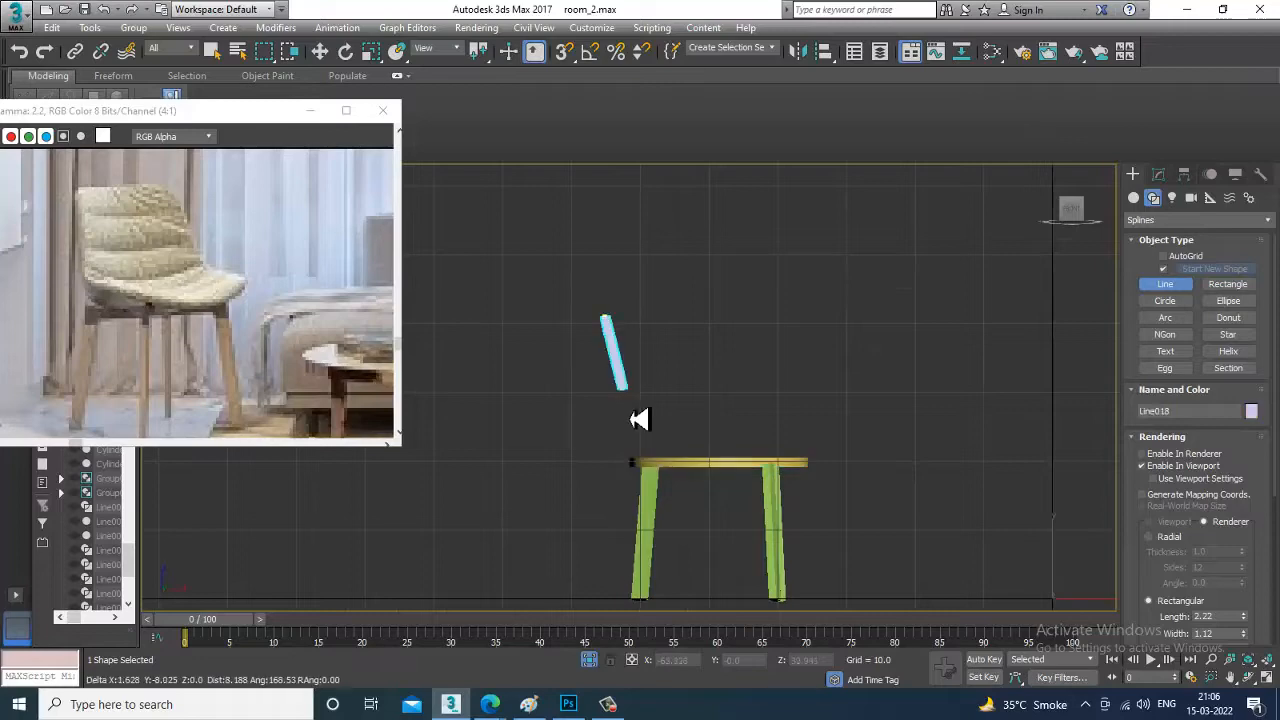
pyautogui.rightClick(820, 466)
# Move the seat profile line along the Y axis in the Perspective view to the middle of the ring, at about Y 83.2
pyautogui.press('w')
pyautogui.hotkey('alt', 'w')
pyautogui.middleClick(943, 531)
pyautogui.hotkey('alt', 'w')
pyautogui.moveTo(870, 575); pyautogui.dragTo(848, 538, button='middle')
pyautogui.moveTo(924, 510); pyautogui.dragTo(800, 466, button='middle')
pyautogui.moveTo(800, 466); pyautogui.dragTo(987, 470)
pyautogui.scroll(6, 987, 470)
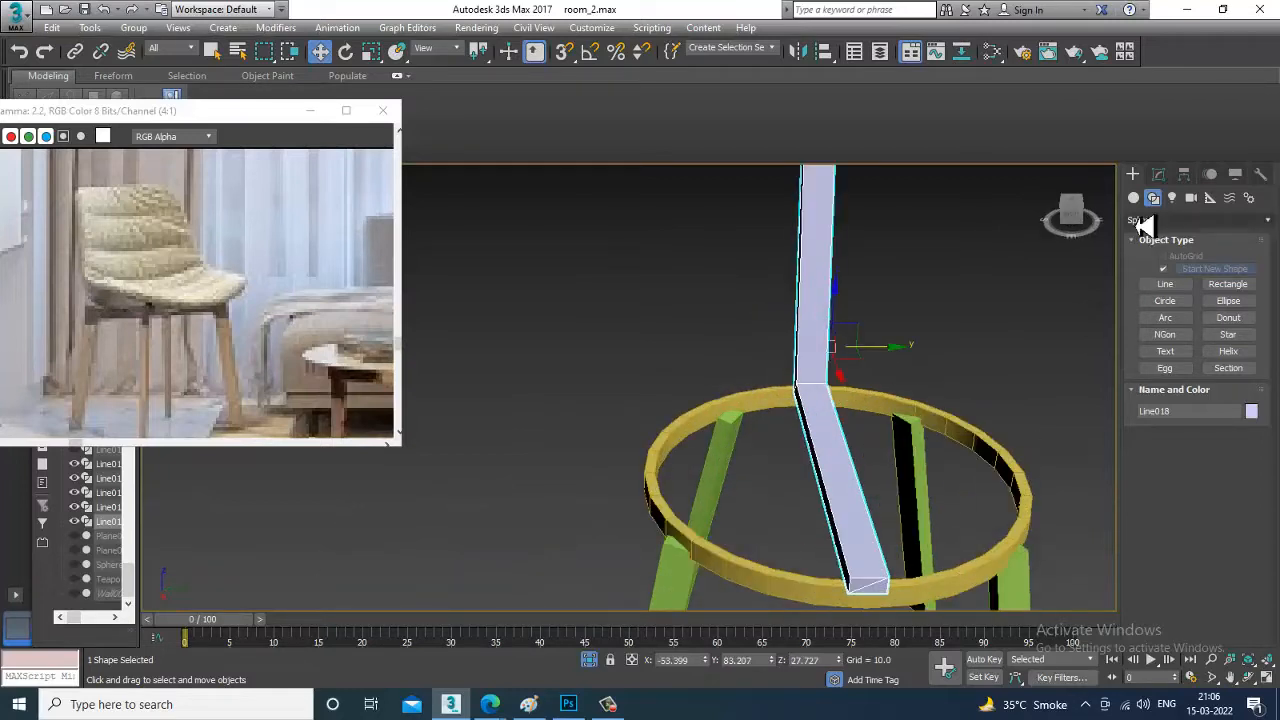
# Widen the seat profile by setting its rectangular rendering length to 24.289
pyautogui.click(1160, 175)
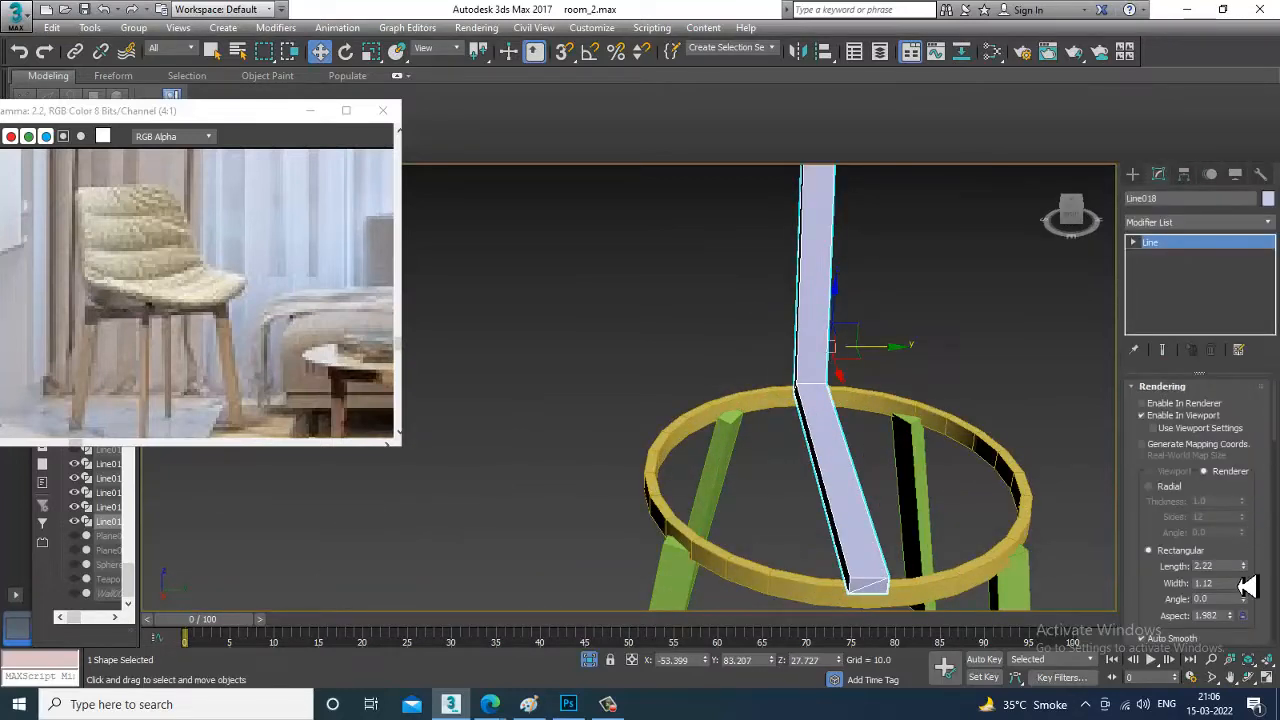
pyautogui.moveTo(1243, 567); pyautogui.dragTo(1100, 678)
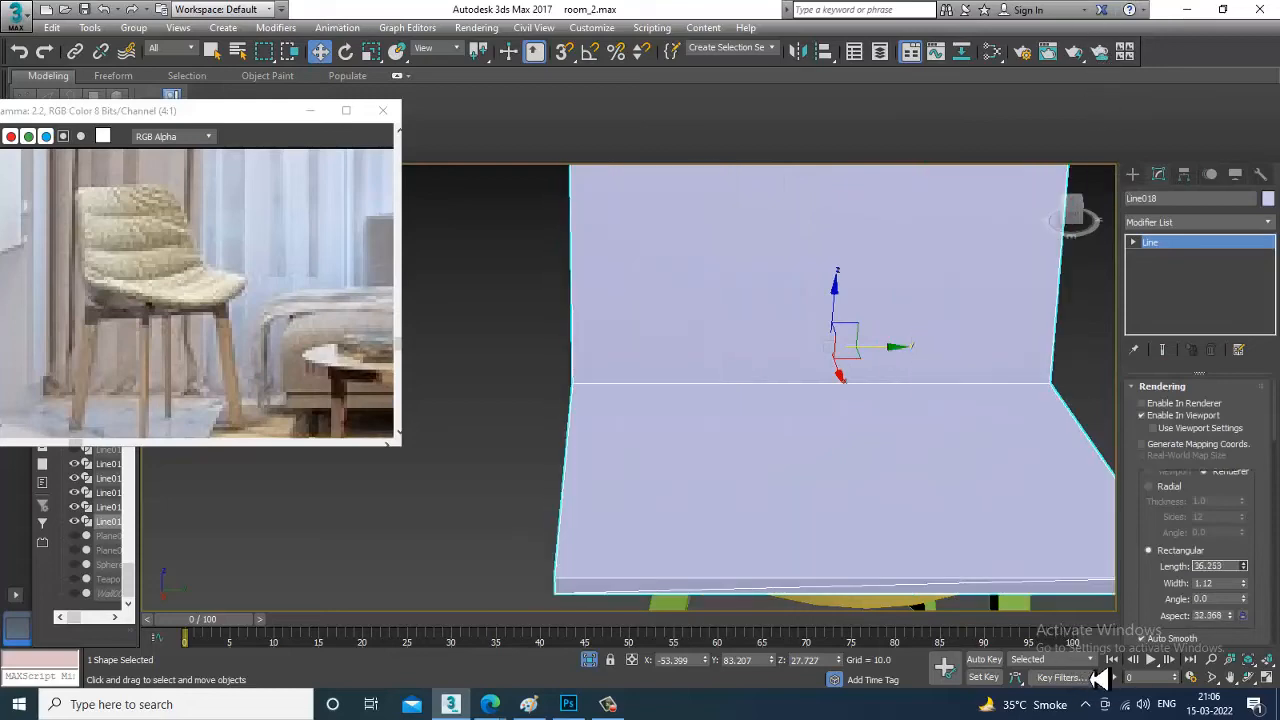
pyautogui.moveTo(1251, 580); pyautogui.dragTo(1258, 605)
# Fillet the vertex at the bend between seat and backrest by about 3.22, checking it in wireframe
pyautogui.keyDown('alt'); pyautogui.moveTo(927, 424); pyautogui.dragTo(790, 430, button='middle'); pyautogui.keyUp('alt')
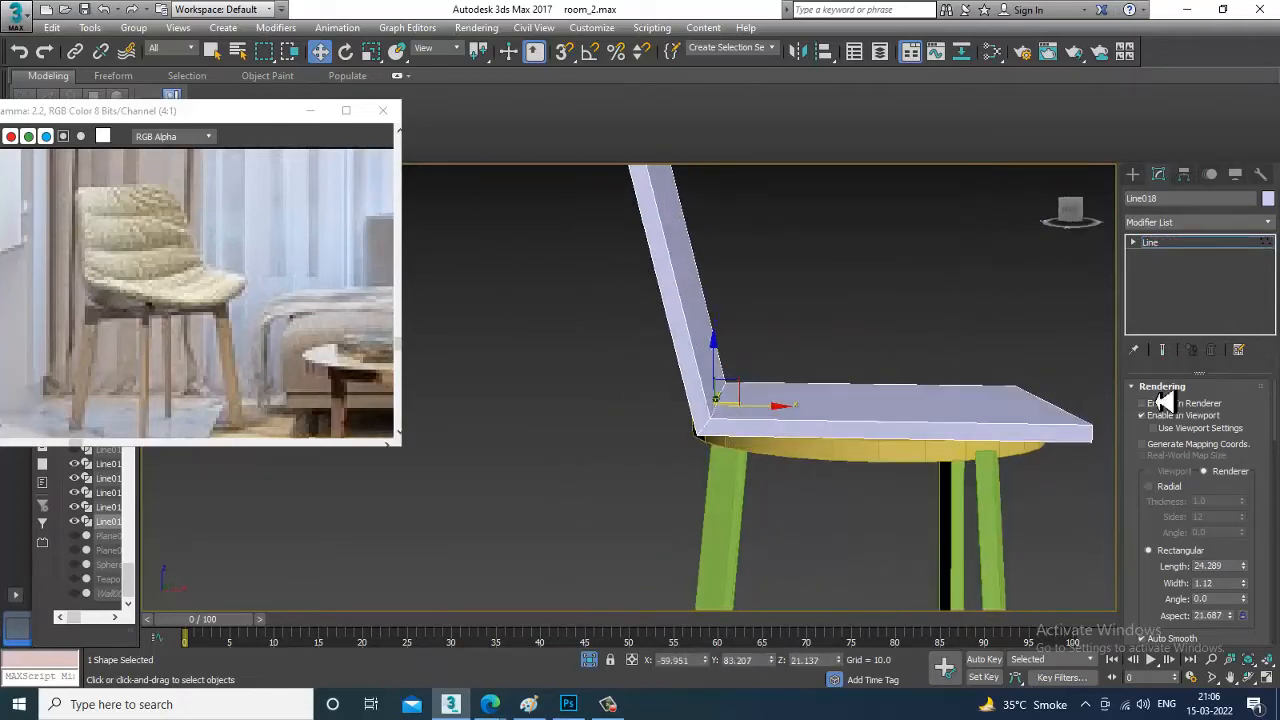
pyautogui.moveTo(1141, 562); pyautogui.dragTo(1150, 220)
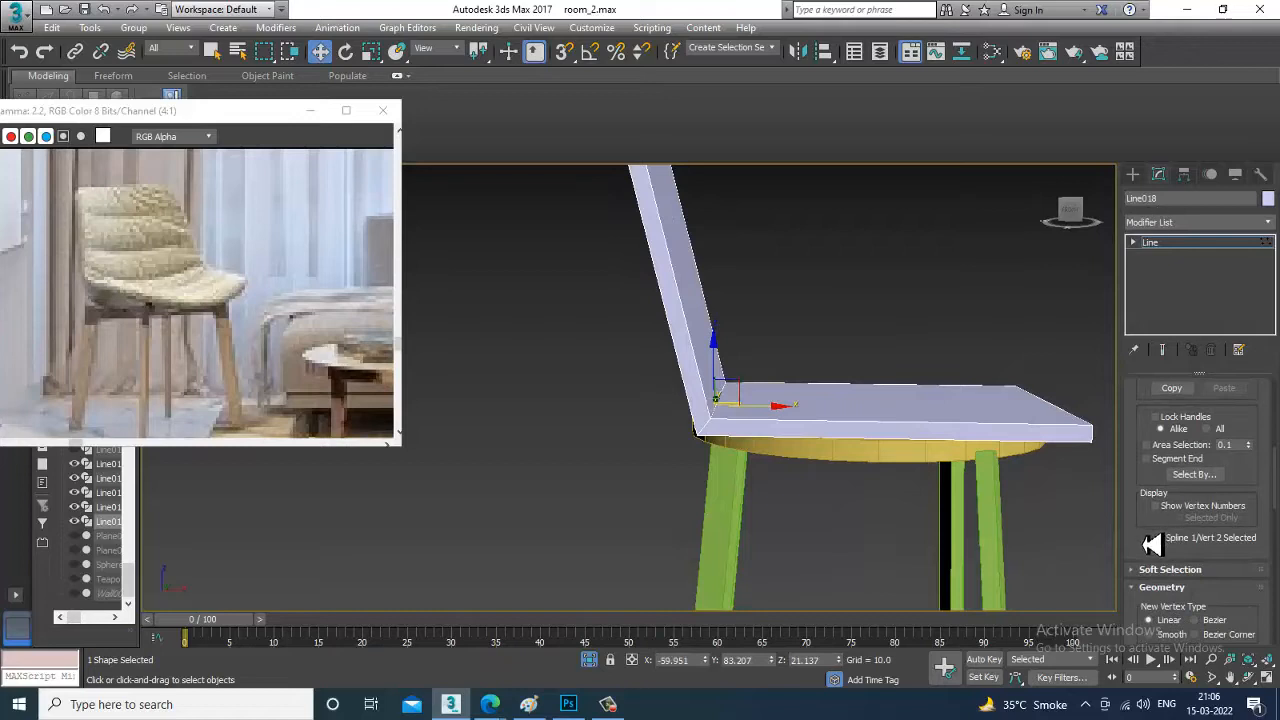
pyautogui.moveTo(1152, 544); pyautogui.dragTo(1150, 270)
pyautogui.moveTo(1218, 546); pyautogui.dragTo(1216, 349)
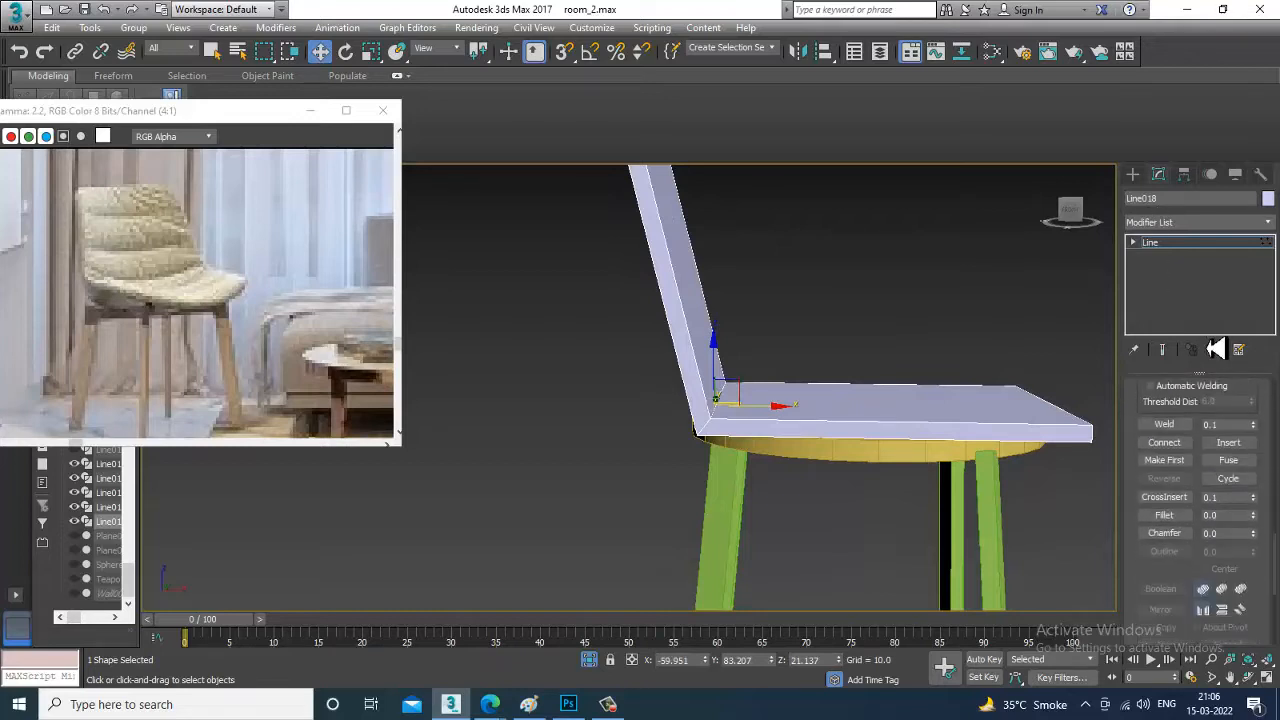
pyautogui.click(1170, 514)
pyautogui.press('F3')
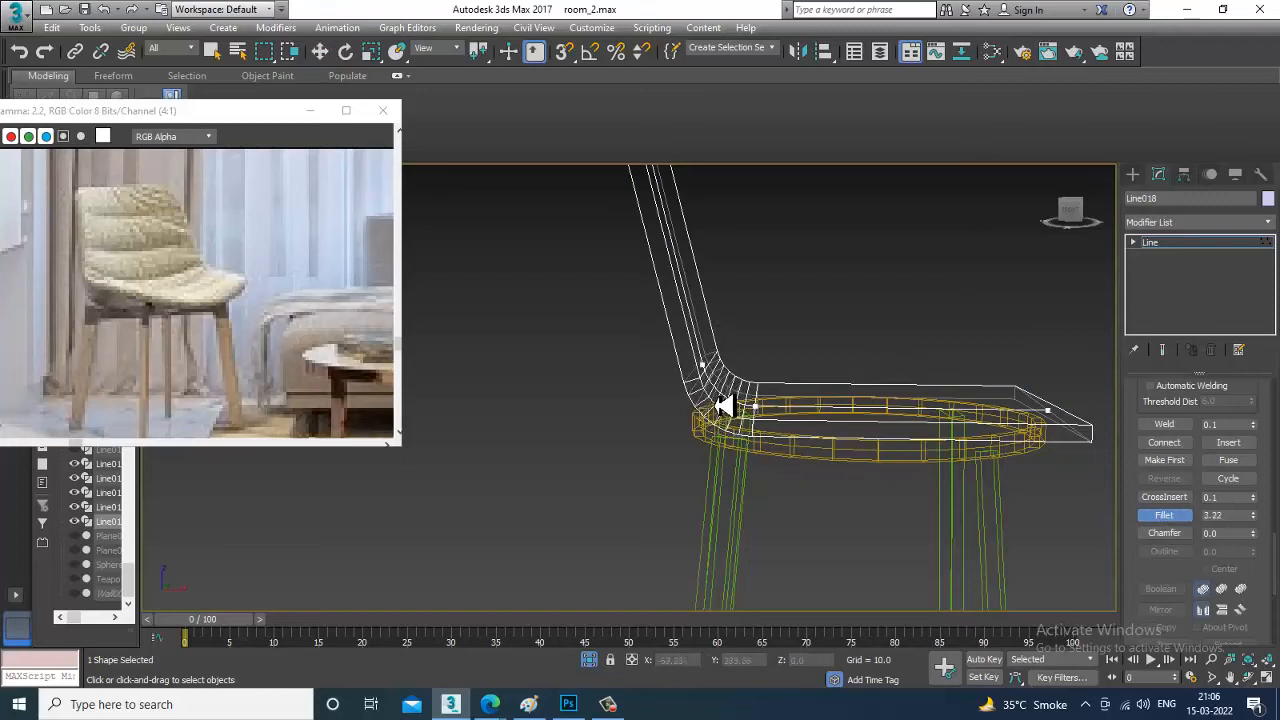
pyautogui.press('F3')
pyautogui.scroll(-3, 836, 435)
pyautogui.keyDown('alt'); pyautogui.moveTo(836, 435); pyautogui.dragTo(776, 473, button='middle'); pyautogui.keyUp('alt')
pyautogui.keyDown('alt'); pyautogui.moveTo(790, 414); pyautogui.dragTo(836, 458, button='middle'); pyautogui.keyUp('alt')
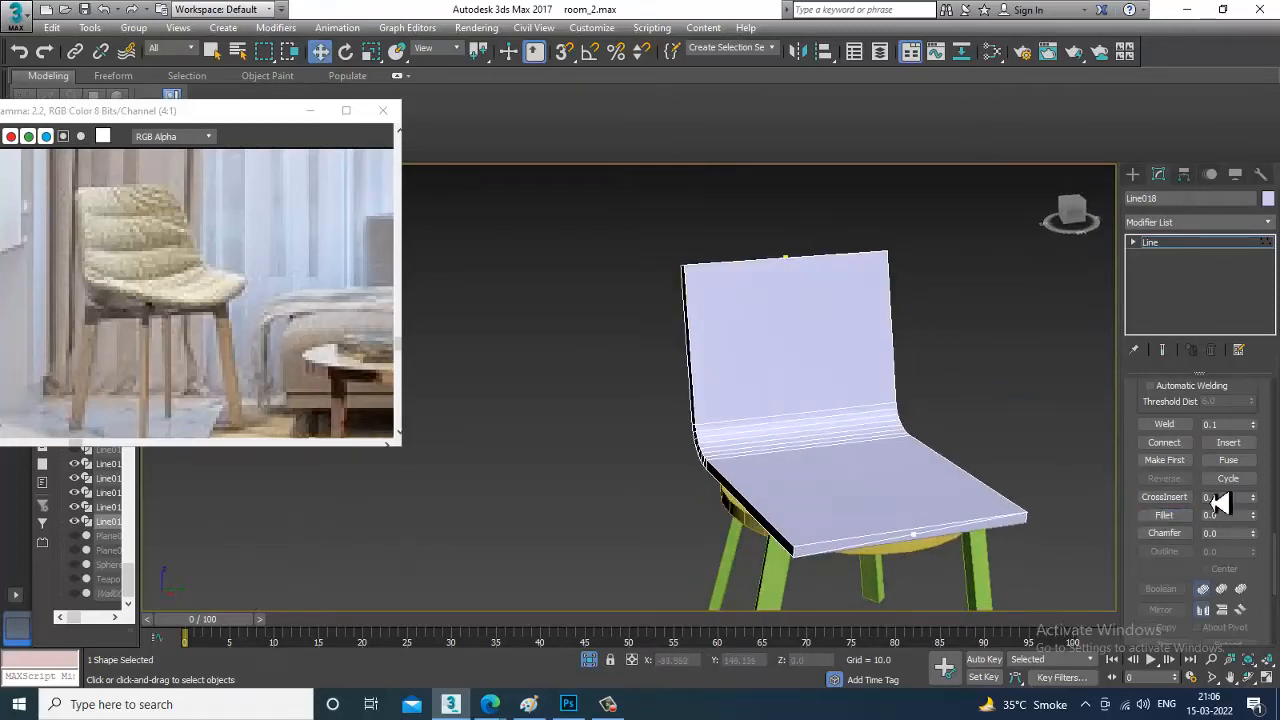
# Thicken the seat by setting its rectangular rendering width to 1.77
pyautogui.scroll(5, 1160, 450)
pyautogui.scroll(5, 1142, 436)
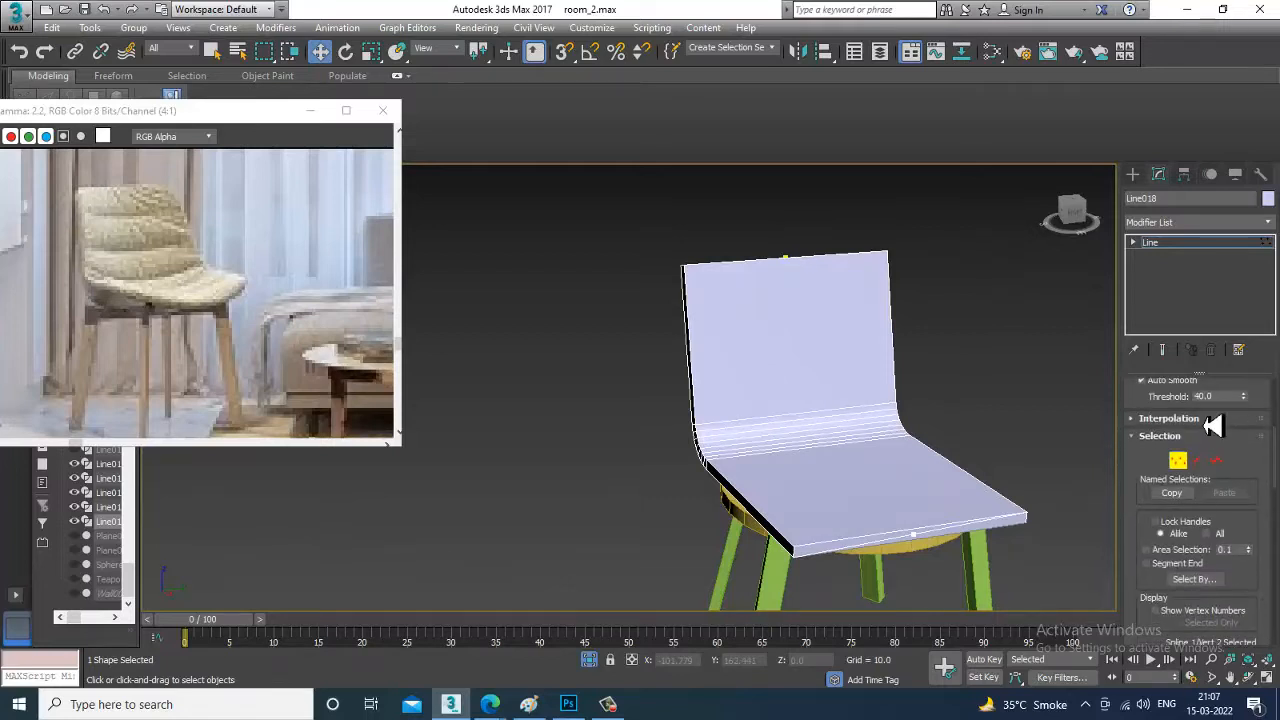
pyautogui.moveTo(1147, 424); pyautogui.dragTo(1152, 662)
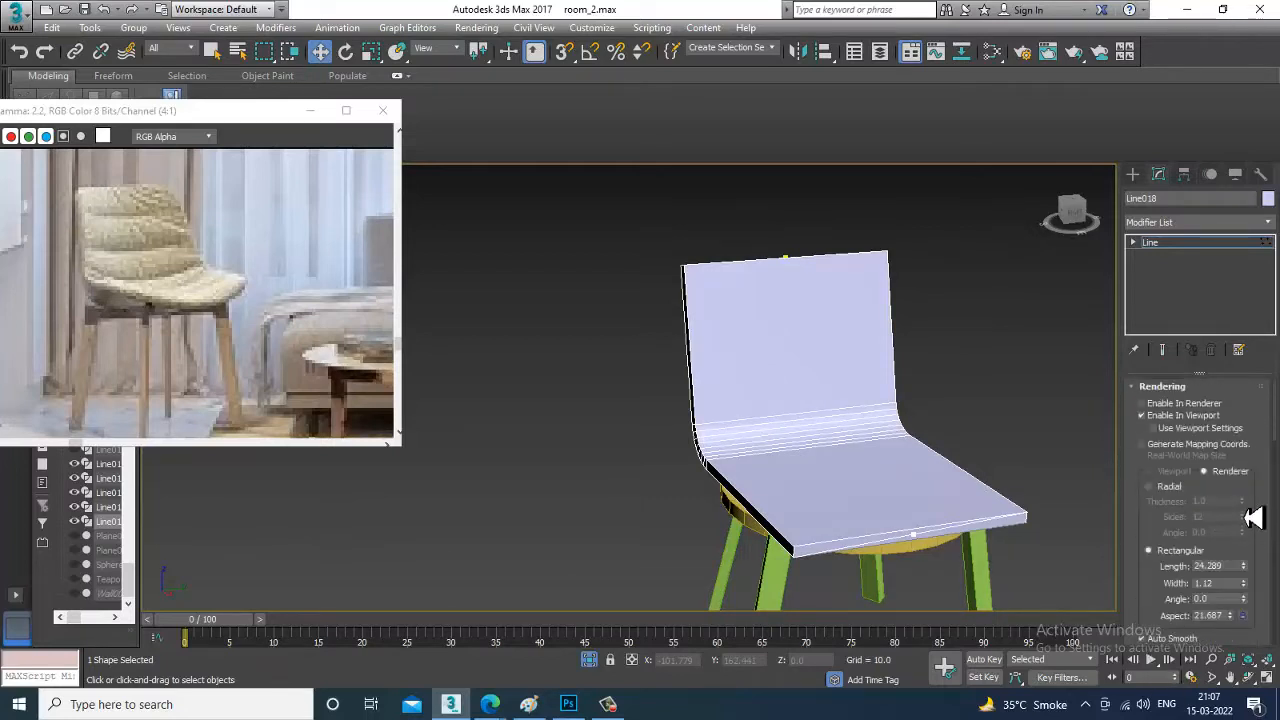
pyautogui.moveTo(1254, 592); pyautogui.dragTo(1257, 543)
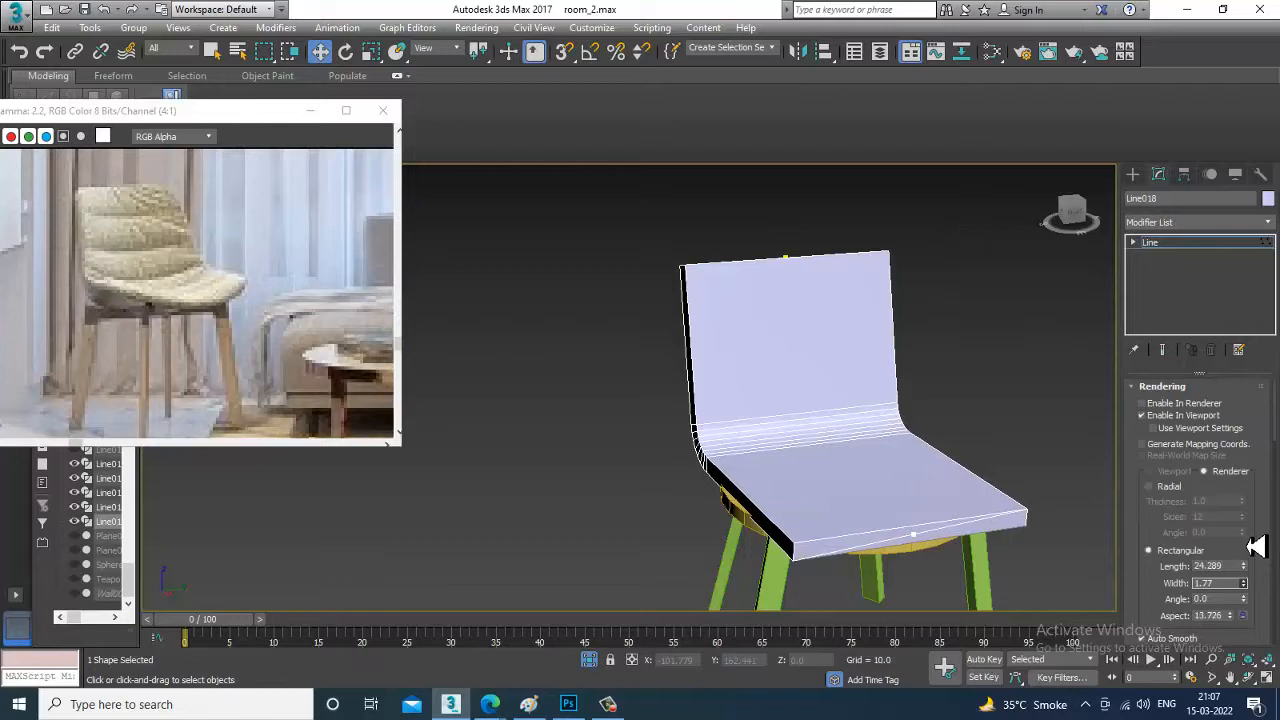
# Convert the seat and backrest line to an Editable Poly
pyautogui.rightClick(755, 341)
pyautogui.moveTo(837, 512)
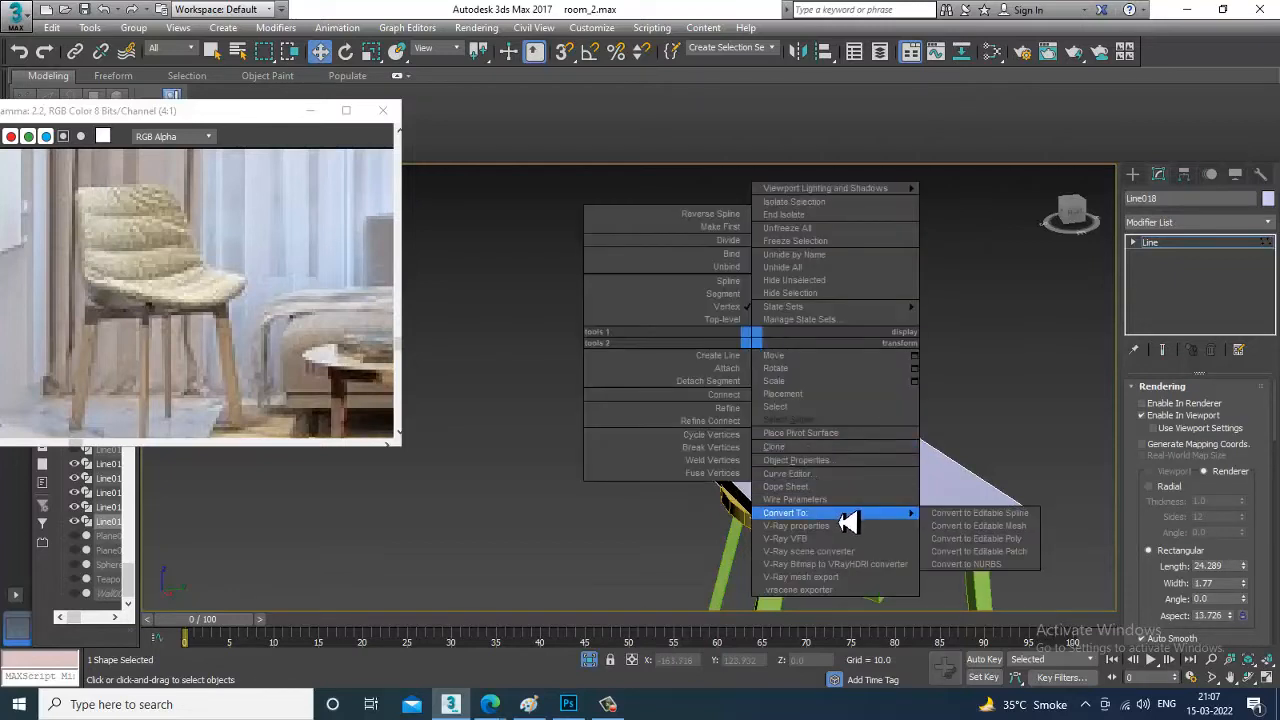
pyautogui.click(1001, 529)
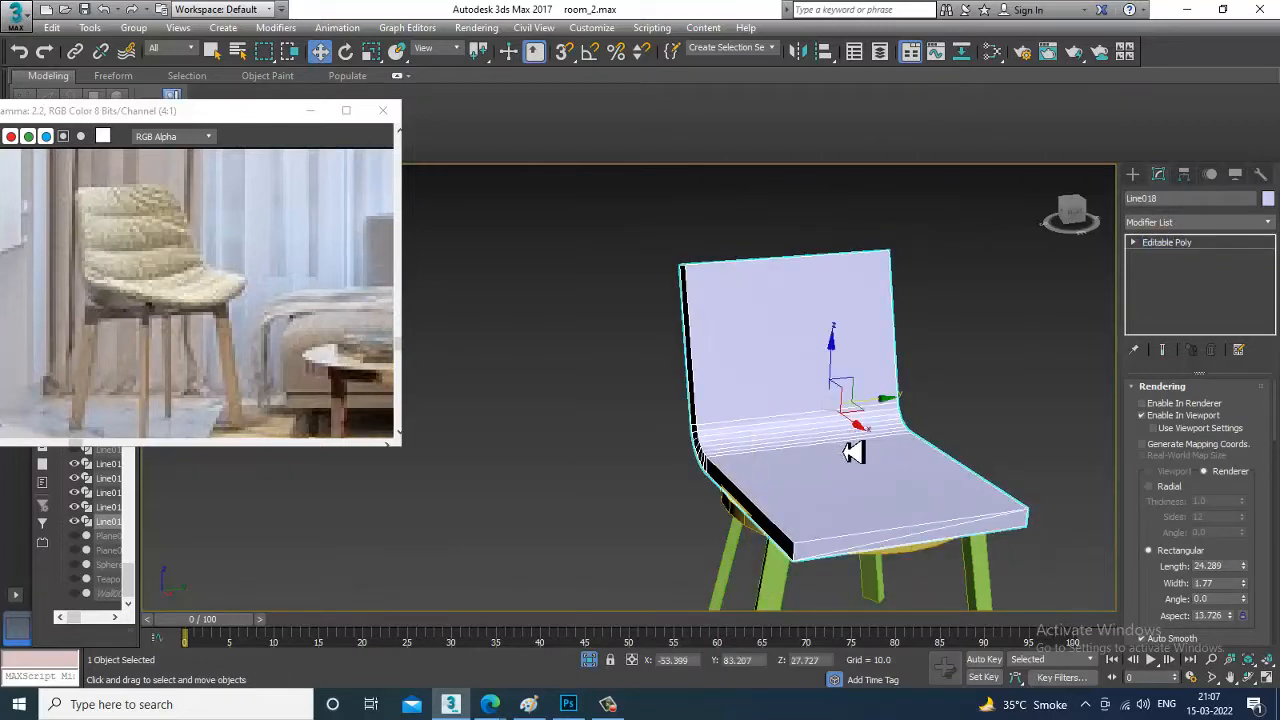
# Connect the edges running across the seat and backrest with 7 segments to add lengthwise loops
pyautogui.press('2')
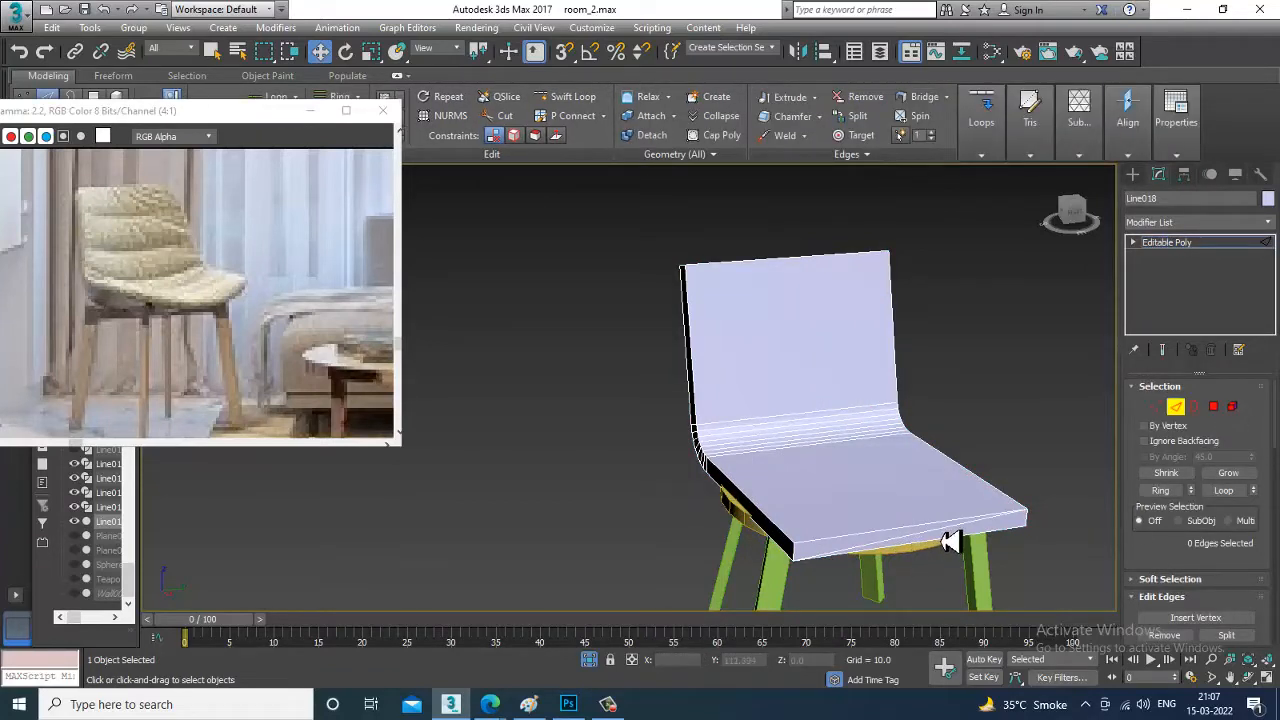
pyautogui.click(951, 541)
pyautogui.hotkey('ctrl', 'z')
pyautogui.keyDown('alt'); pyautogui.moveTo(1000, 596); pyautogui.dragTo(850, 466, button='middle'); pyautogui.keyUp('alt')
pyautogui.keyDown('alt'); pyautogui.moveTo(885, 333); pyautogui.dragTo(712, 235, button='middle'); pyautogui.keyUp('alt')
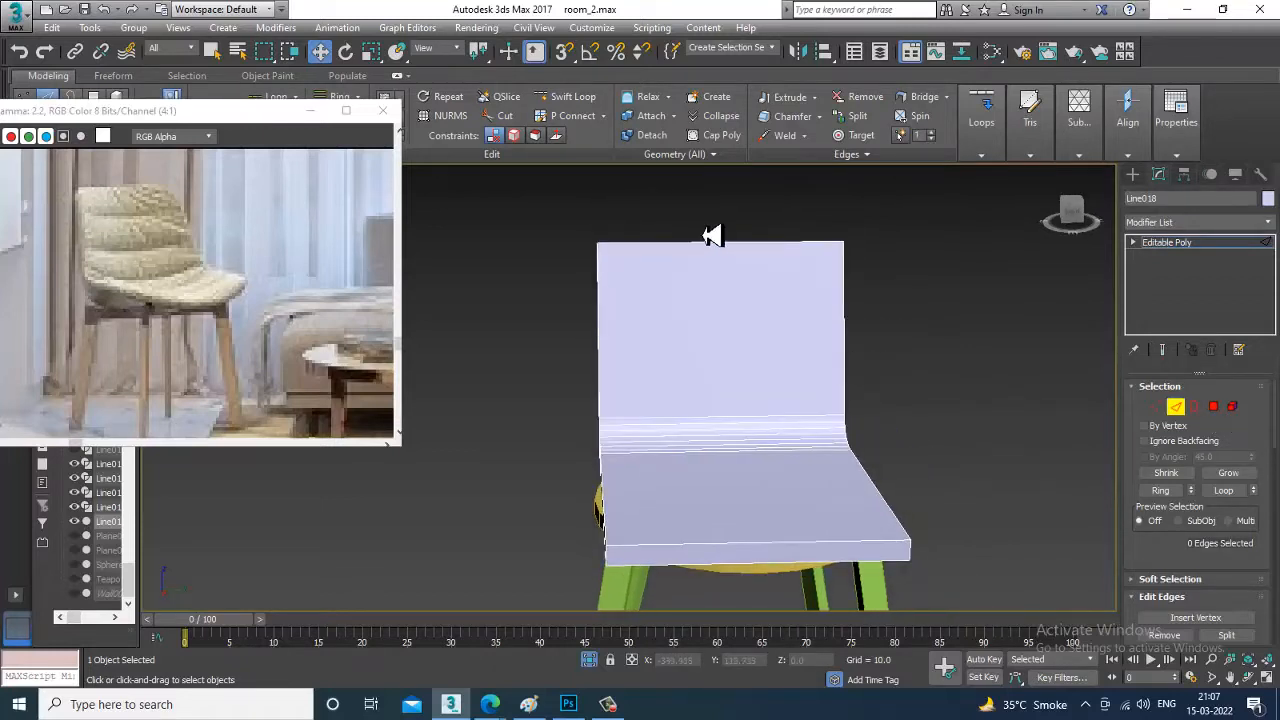
pyautogui.moveTo(757, 677); pyautogui.dragTo(748, 640)
pyautogui.moveTo(1167, 563); pyautogui.dragTo(1159, 471)
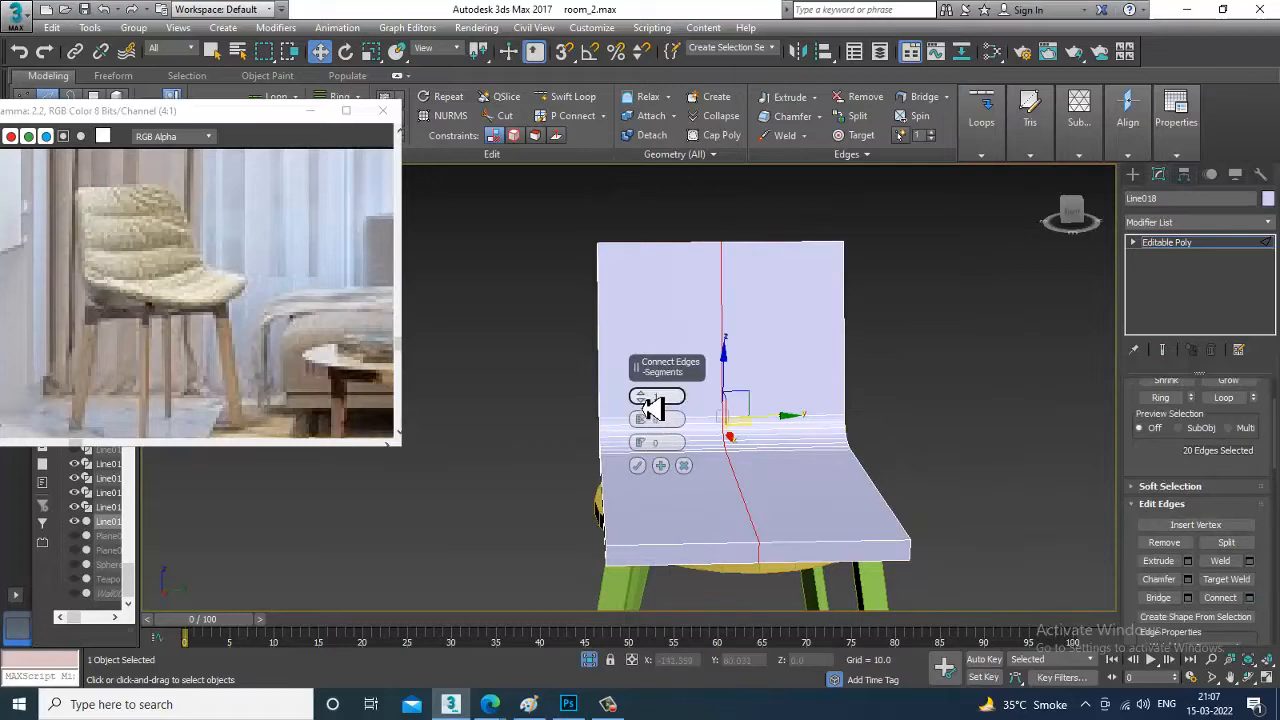
pyautogui.doubleClick(642, 395)
pyautogui.click(642, 396)
pyautogui.click(642, 396)
pyautogui.click(642, 396)
pyautogui.click(642, 396)
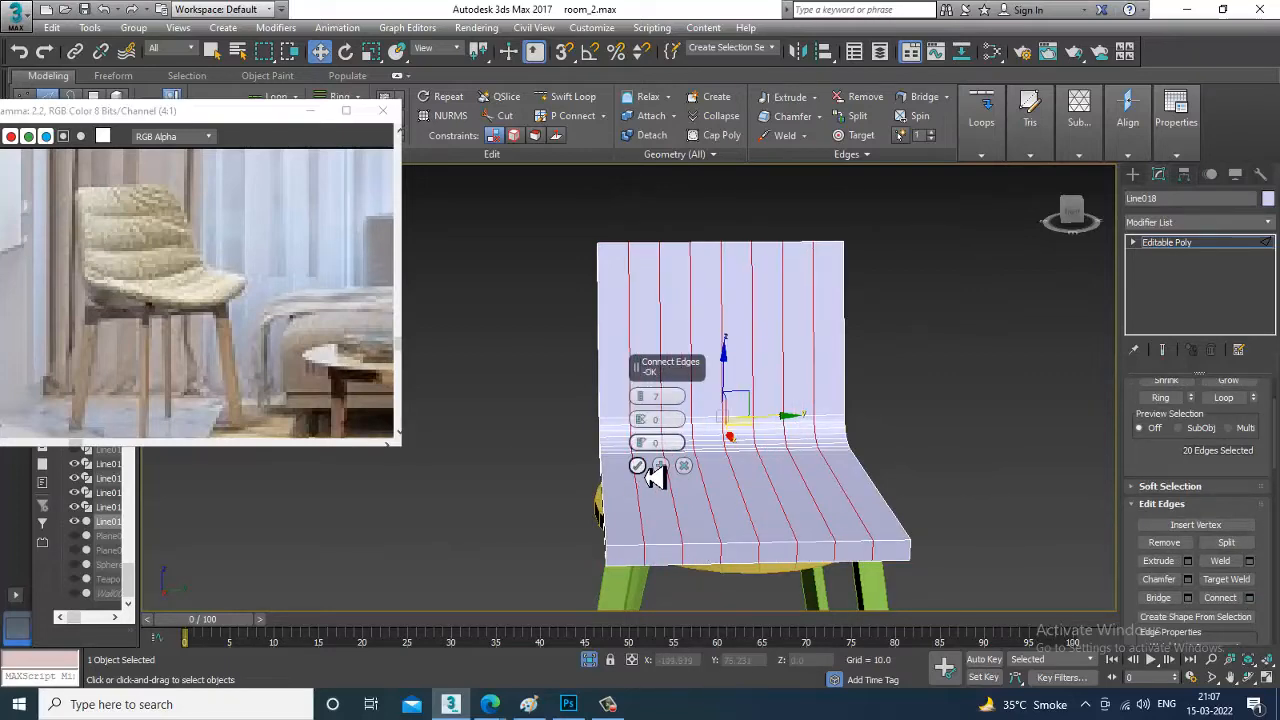
pyautogui.click(639, 466)
# Connect the backrest's vertical edges with 5 segments to divide it into horizontal rows
pyautogui.keyDown('alt'); pyautogui.moveTo(644, 446); pyautogui.dragTo(560, 360, button='middle'); pyautogui.keyUp('alt')
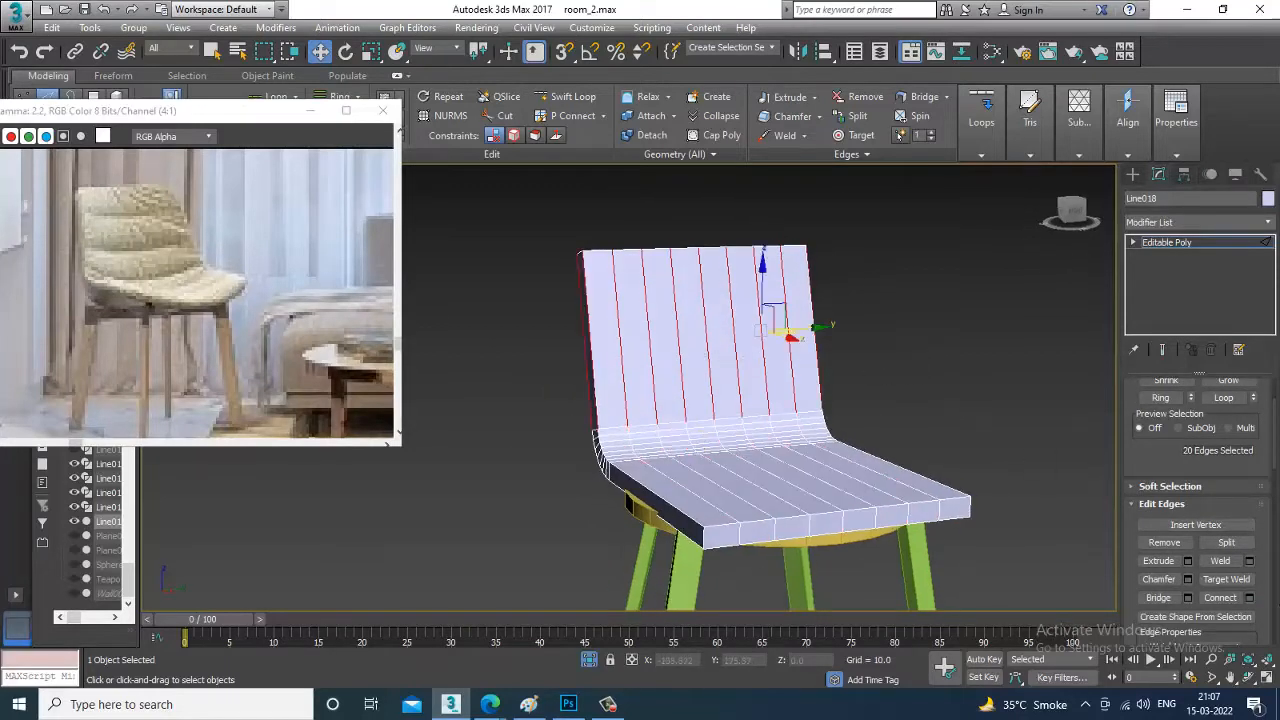
pyautogui.click(1250, 598)
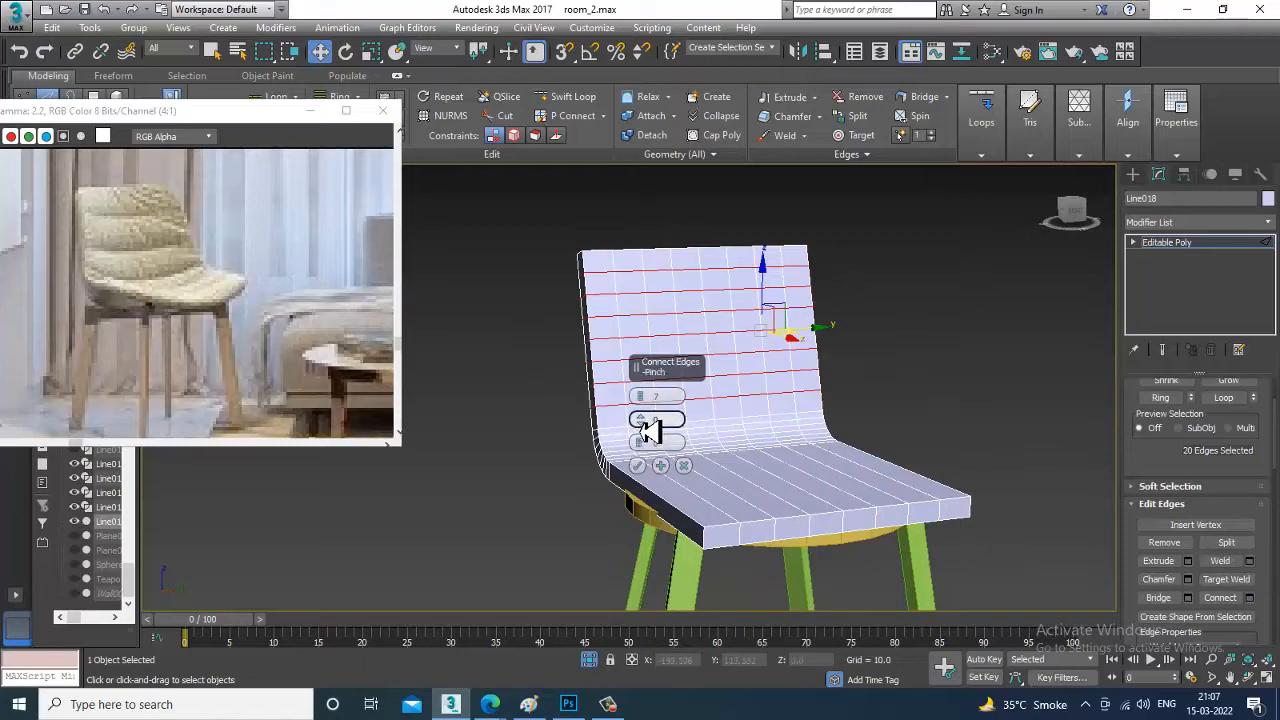
pyautogui.click(641, 400)
pyautogui.moveTo(648, 418); pyautogui.dragTo(649, 409)
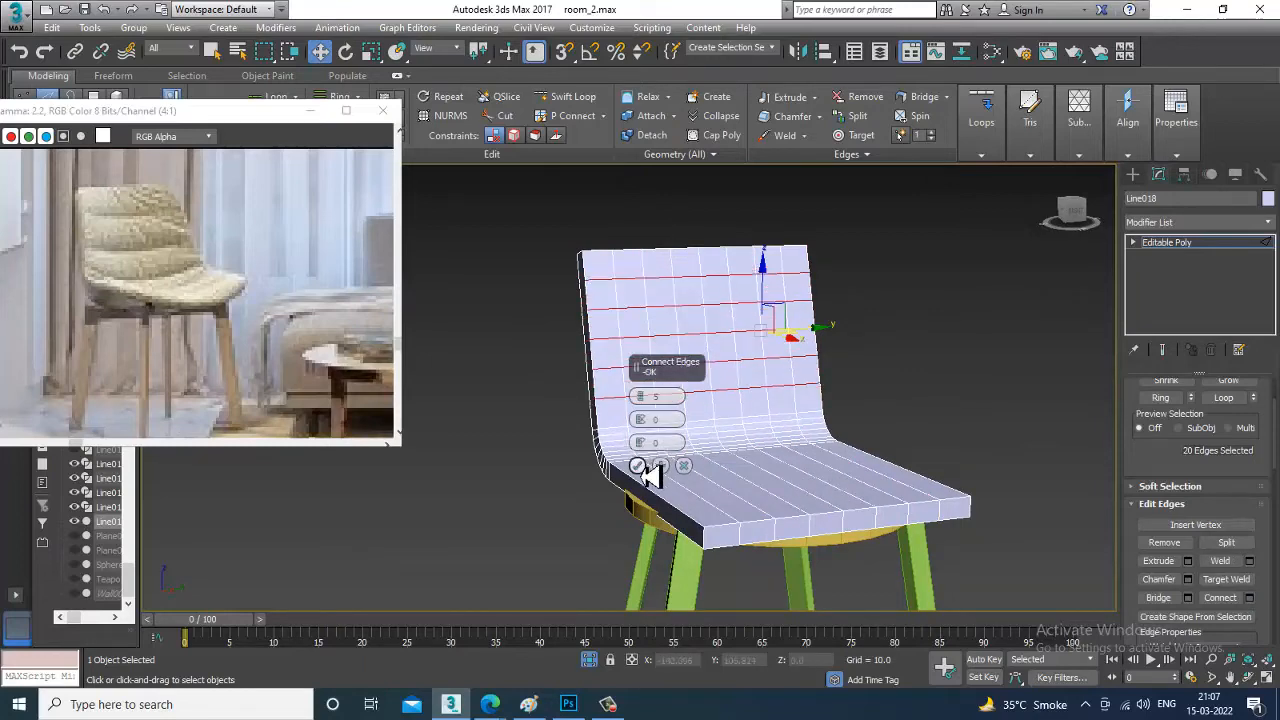
pyautogui.click(640, 466)
# Connect the lengthwise edges of the flat seat part with 5 segments and finish the edge editing
pyautogui.keyDown('alt'); pyautogui.moveTo(648, 471); pyautogui.dragTo(851, 410, button='middle'); pyautogui.keyUp('alt')
pyautogui.moveTo(860, 394); pyautogui.dragTo(910, 610)
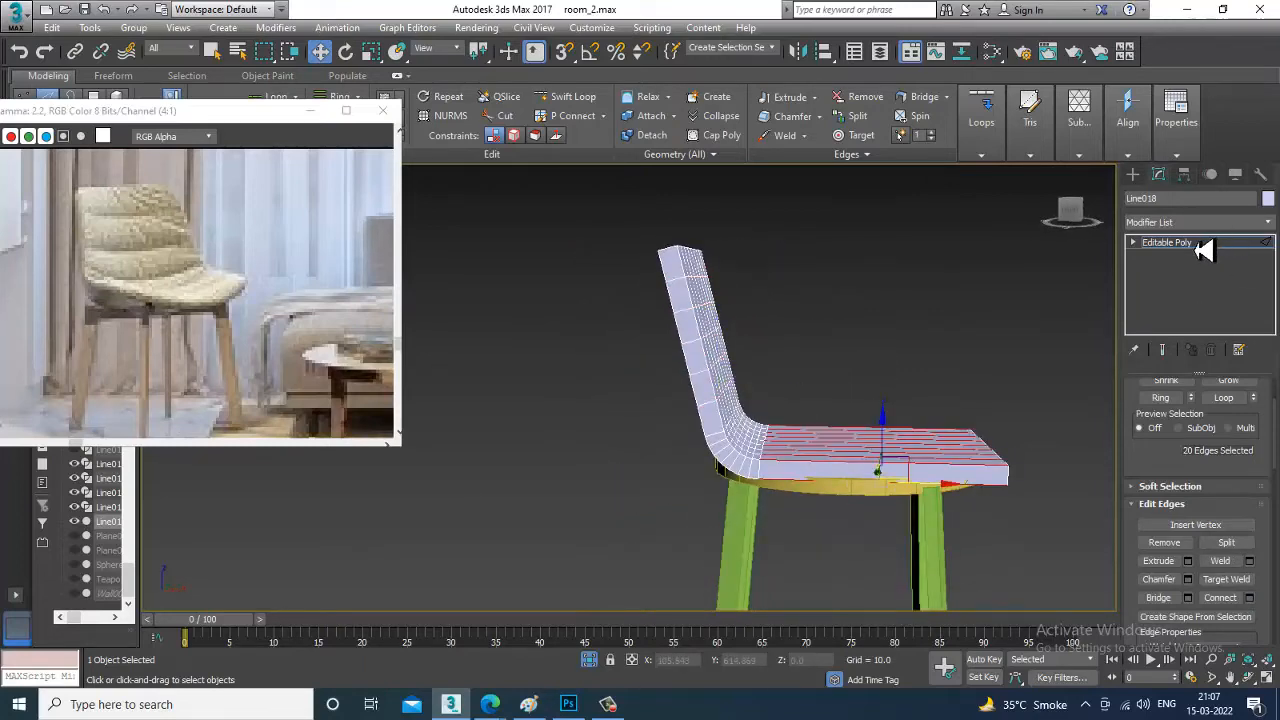
pyautogui.click(1249, 597)
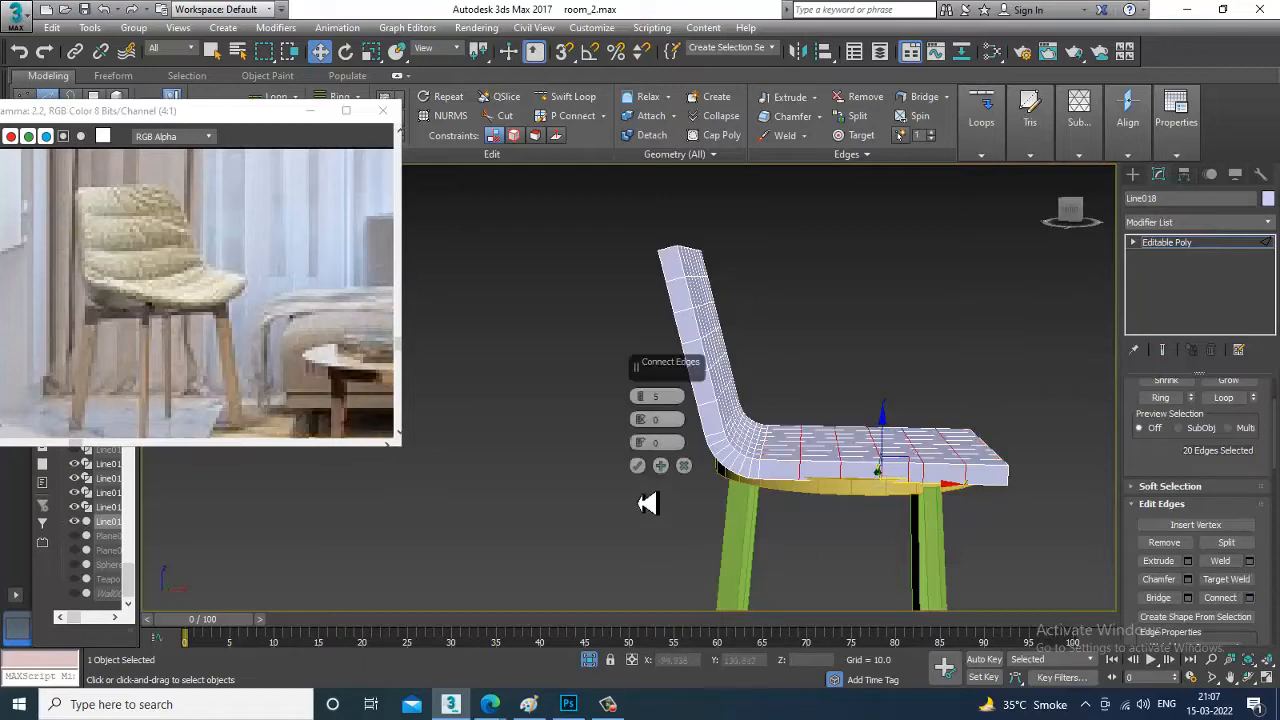
pyautogui.click(642, 470)
pyautogui.keyDown('alt'); pyautogui.moveTo(647, 479); pyautogui.dragTo(767, 485, button='middle'); pyautogui.keyUp('alt')
pyautogui.click(1165, 242)
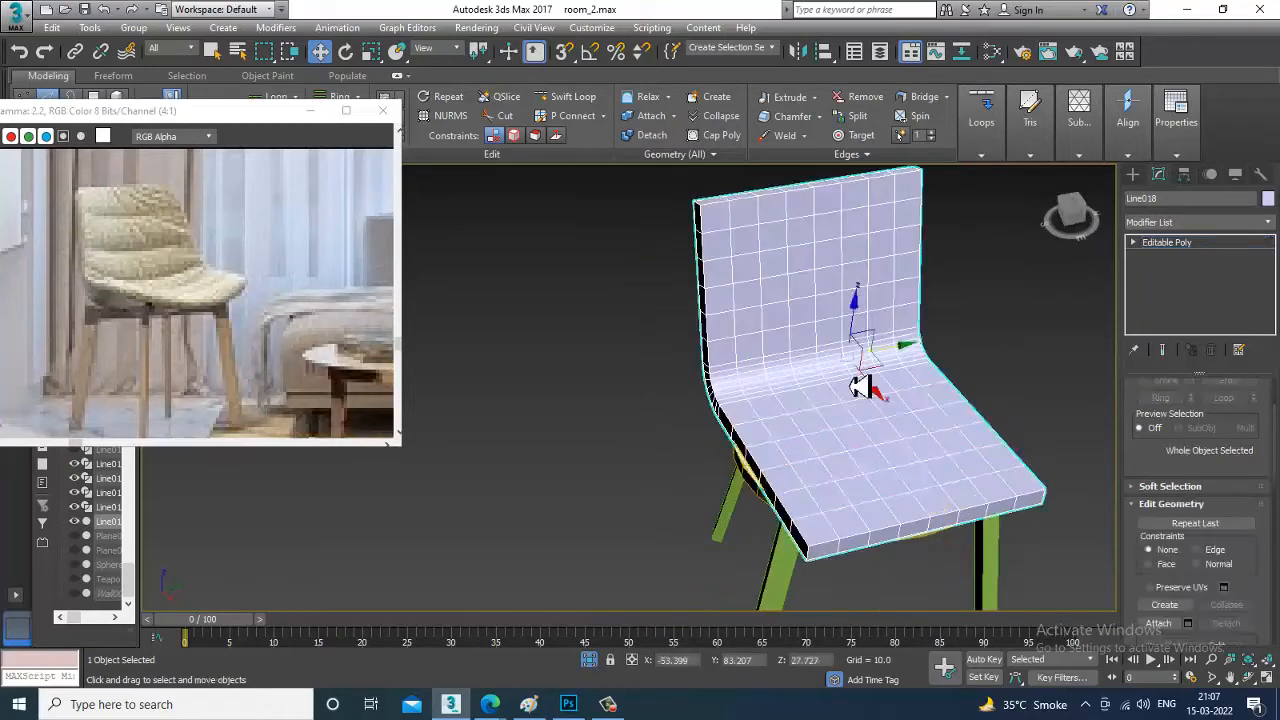
# Apply an FFD(box) 4x4x4 modifier to the seat and backrest
pyautogui.moveTo(857, 386)
pyautogui.keyDown('alt'); pyautogui.mouseDown(button='middle')
pyautogui.moveTo(834, 363)
pyautogui.moveTo(846, 363)
pyautogui.mouseUp(button='middle'); pyautogui.keyUp('alt')
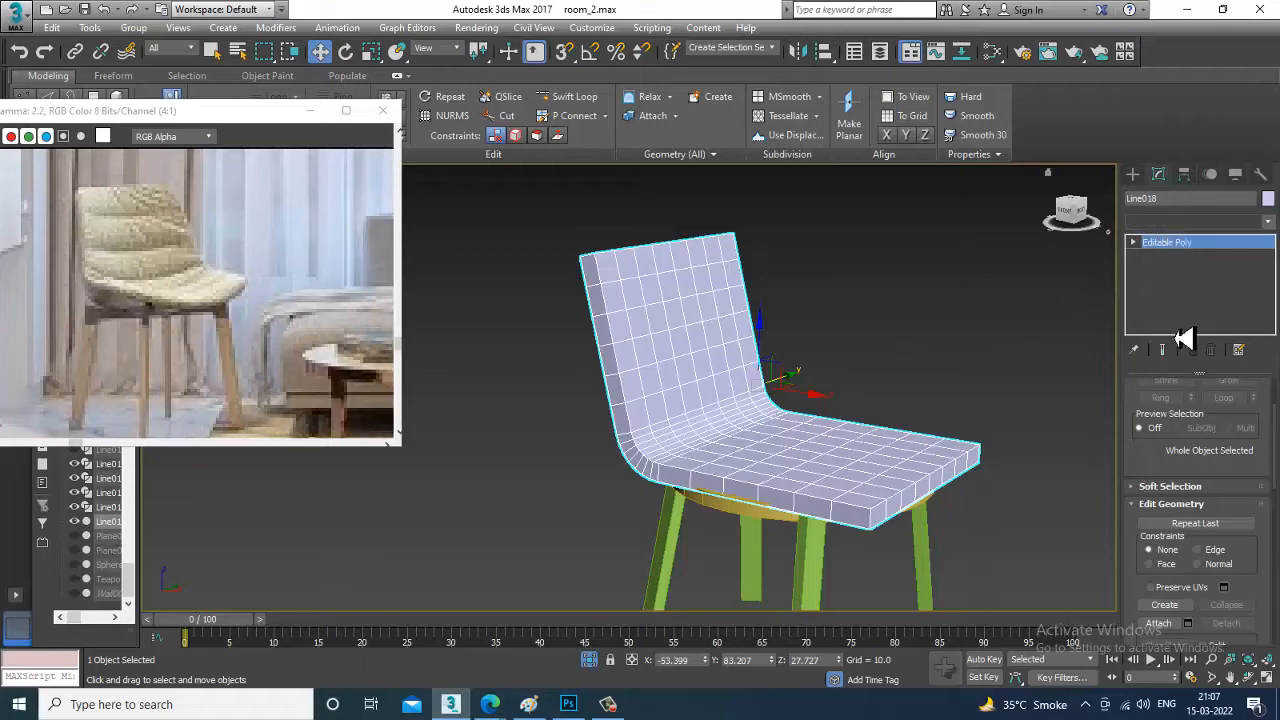
pyautogui.click(1208, 222)
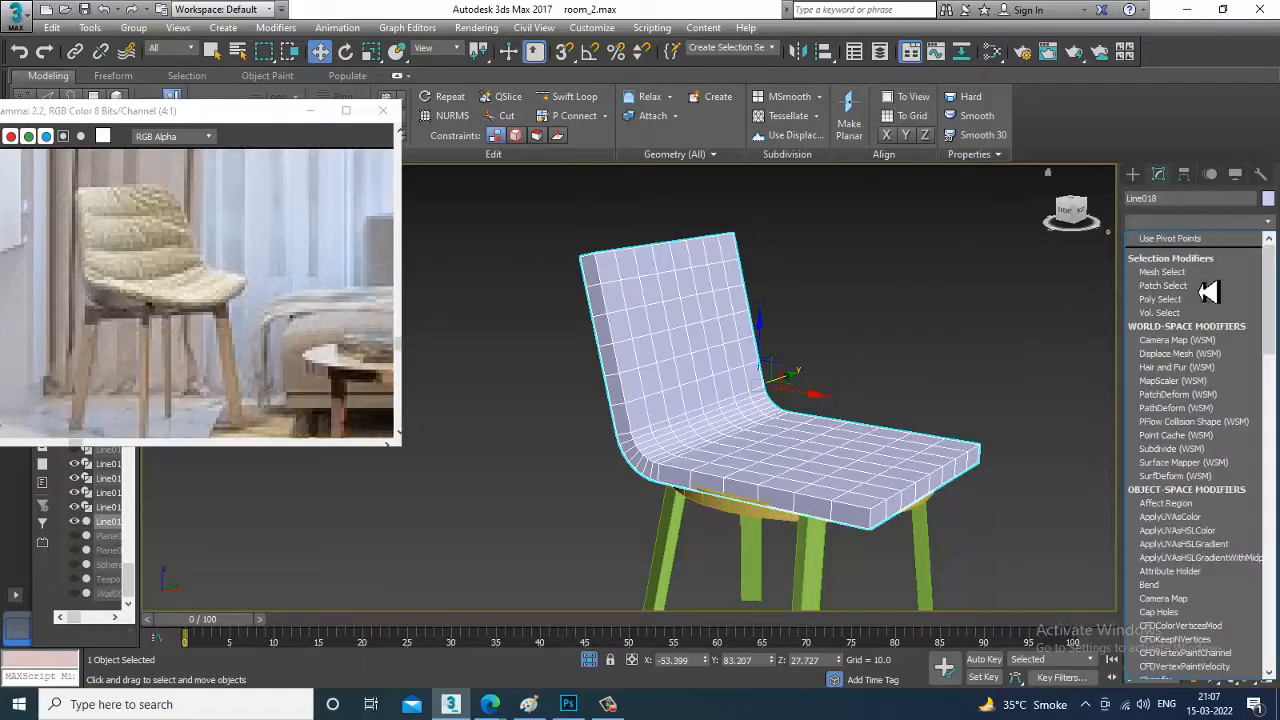
pyautogui.scroll(-10, 1190, 400)
pyautogui.click(1165, 292)
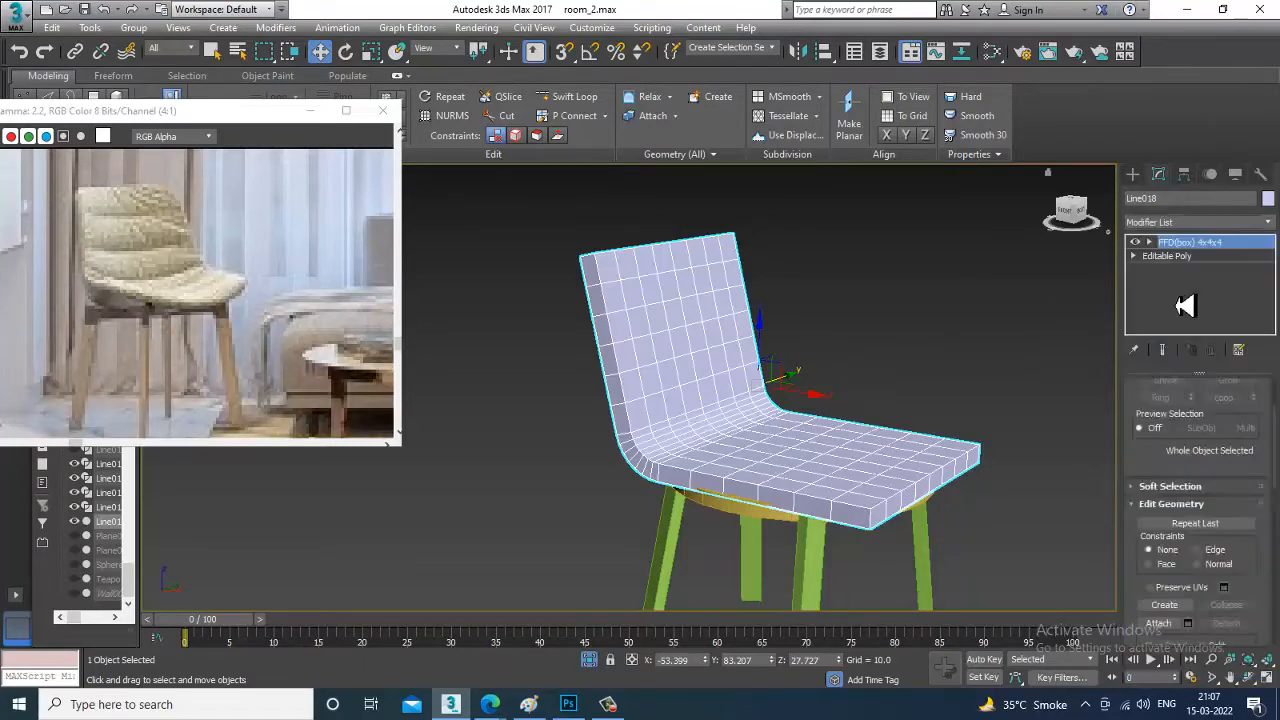
# Taper the top of the backrest by scaling the top row of FFD control points inward across the width
pyautogui.keyDown('alt'); pyautogui.moveTo(880, 345); pyautogui.dragTo(845, 413, button='middle'); pyautogui.keyUp('alt')
pyautogui.hotkey('alt', 'w')
pyautogui.moveTo(837, 251); pyautogui.dragTo(771, 280, button='middle')
pyautogui.moveTo(506, 517); pyautogui.dragTo(482, 515, button='middle')
pyautogui.hotkey('alt', 'w')
pyautogui.scroll(6, 551, 384)
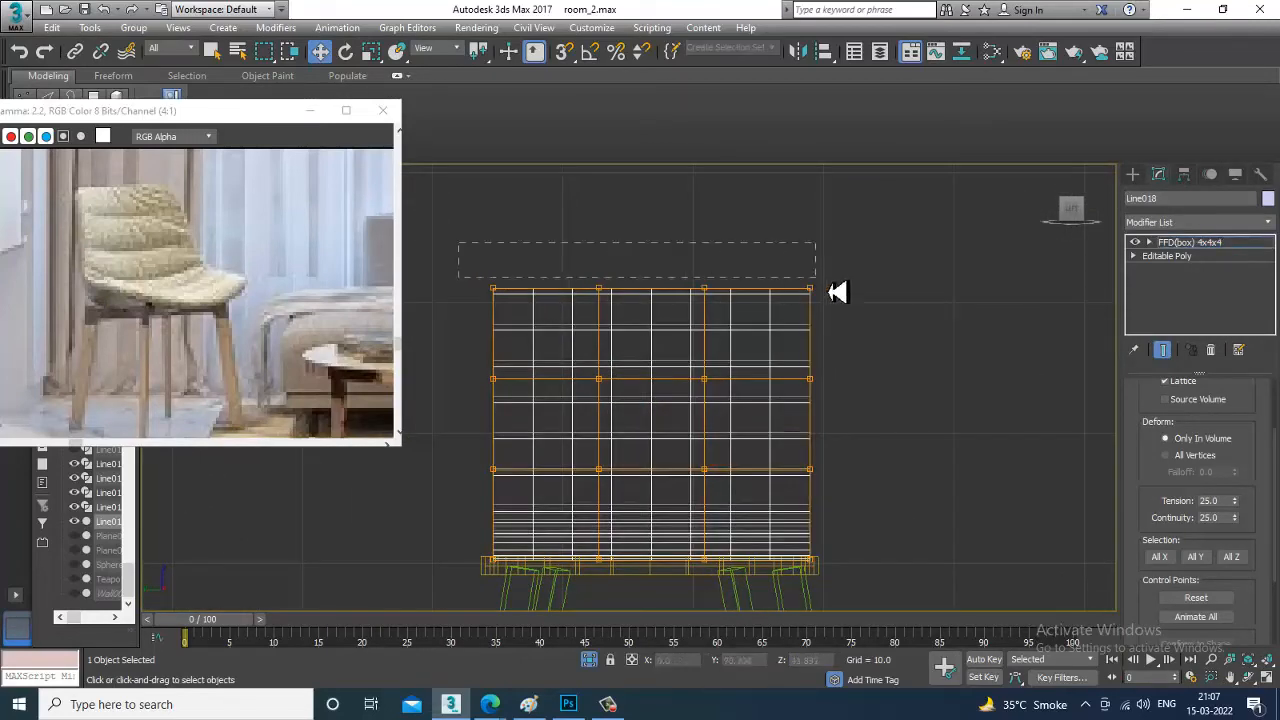
pyautogui.moveTo(837, 291); pyautogui.dragTo(840, 293)
pyautogui.press('r')
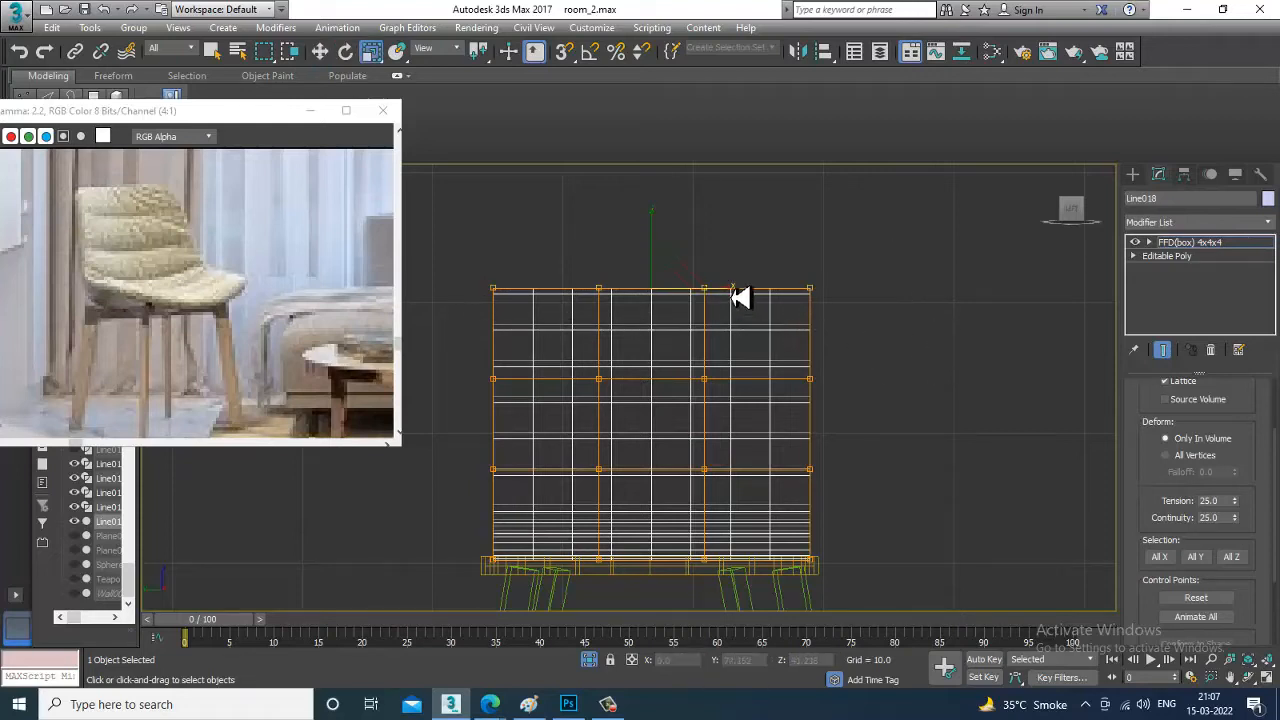
pyautogui.moveTo(736, 300); pyautogui.dragTo(718, 300)
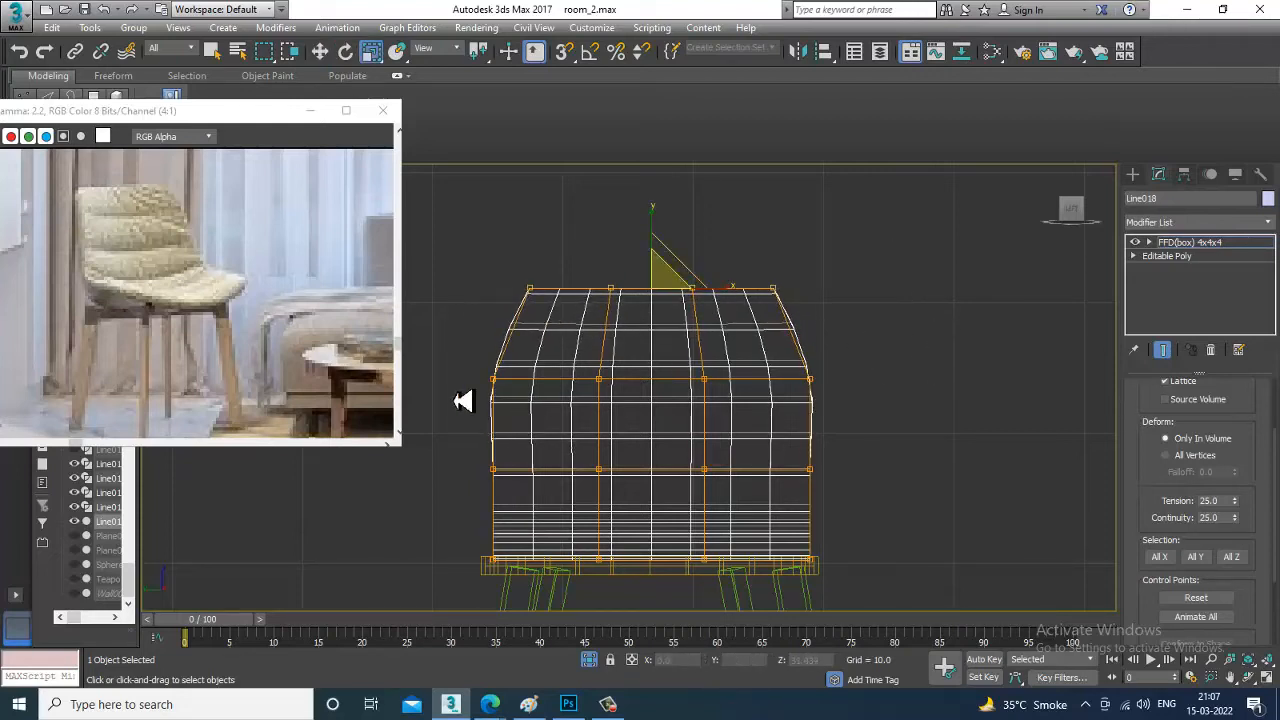
# Scale the two middle rows of FFD control points inward so the backrest sides taper evenly, the upper row slightly more
pyautogui.moveTo(873, 509); pyautogui.dragTo(862, 502)
pyautogui.moveTo(743, 438); pyautogui.dragTo(731, 440)
pyautogui.moveTo(900, 422); pyautogui.dragTo(895, 418)
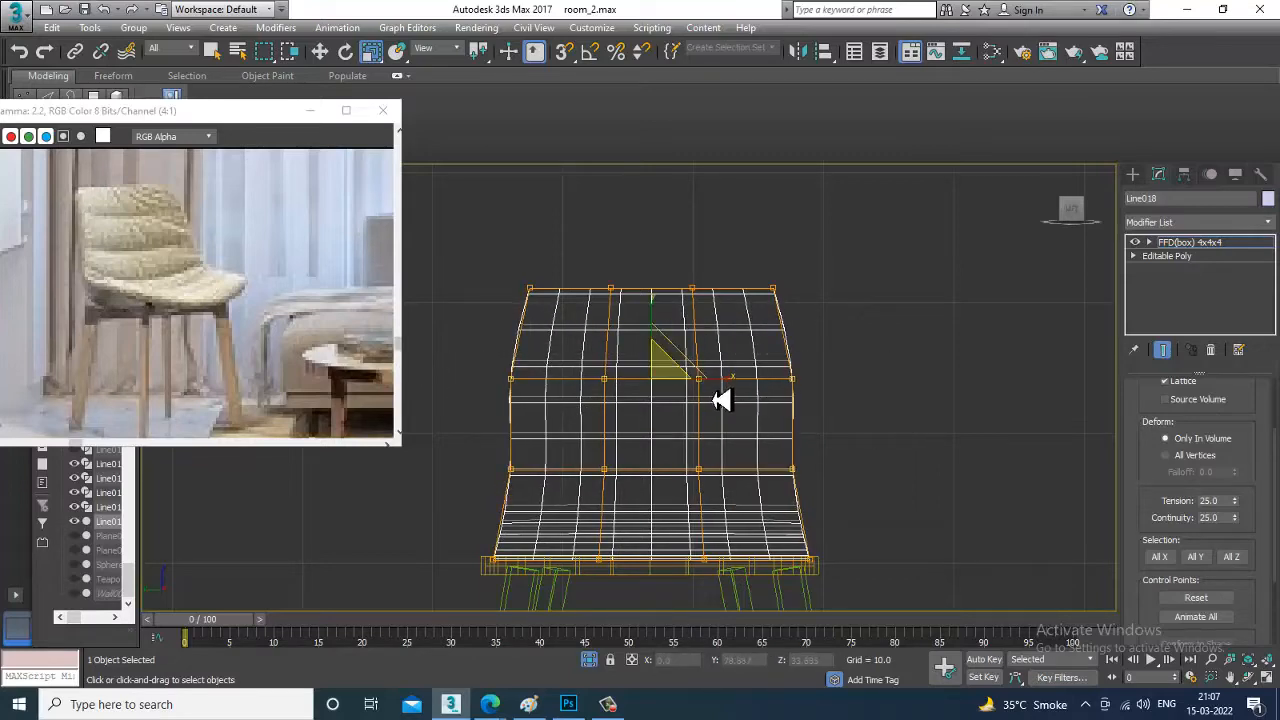
pyautogui.moveTo(732, 392); pyautogui.dragTo(731, 391)
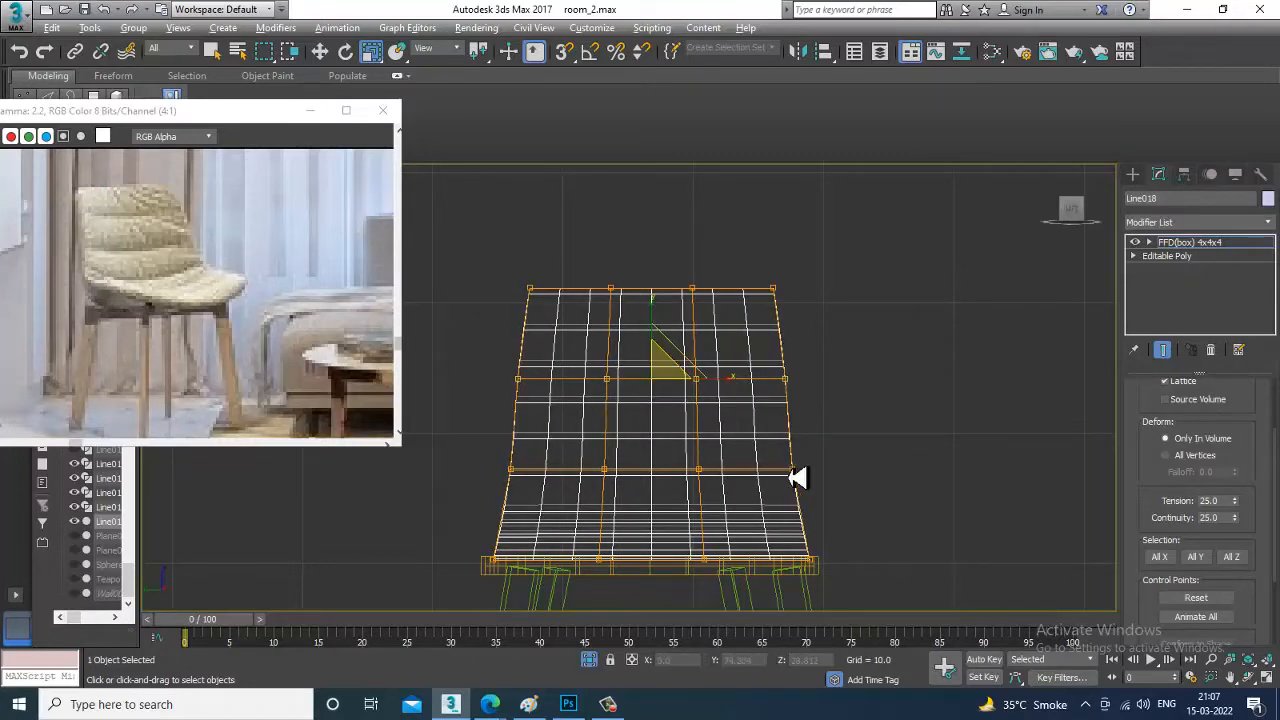
# Lower the middle FFD control points of the seat's front half by about 1.08 to make the seat dip
pyautogui.hotkey('alt', 'w')
pyautogui.rightClick(846, 507)
pyautogui.hotkey('alt', 'w')
pyautogui.press('l')
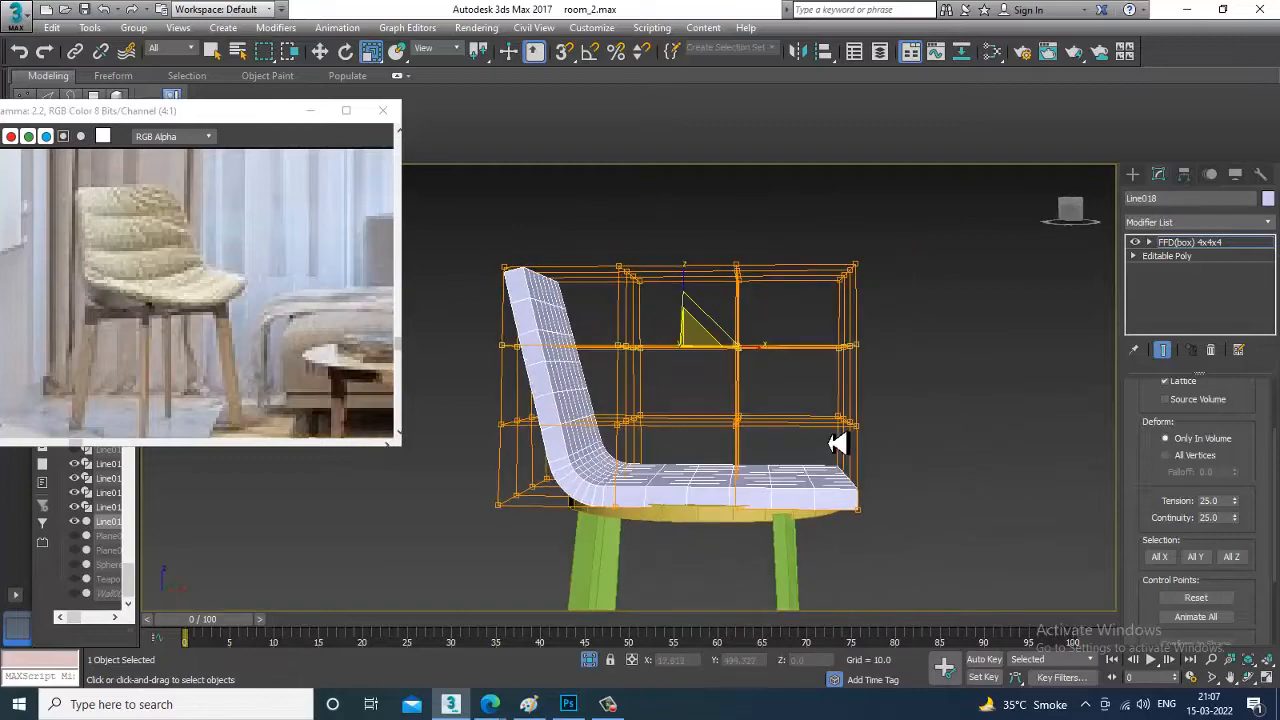
pyautogui.keyDown('alt'); pyautogui.moveTo(835, 443); pyautogui.dragTo(893, 398, button='middle'); pyautogui.keyUp('alt')
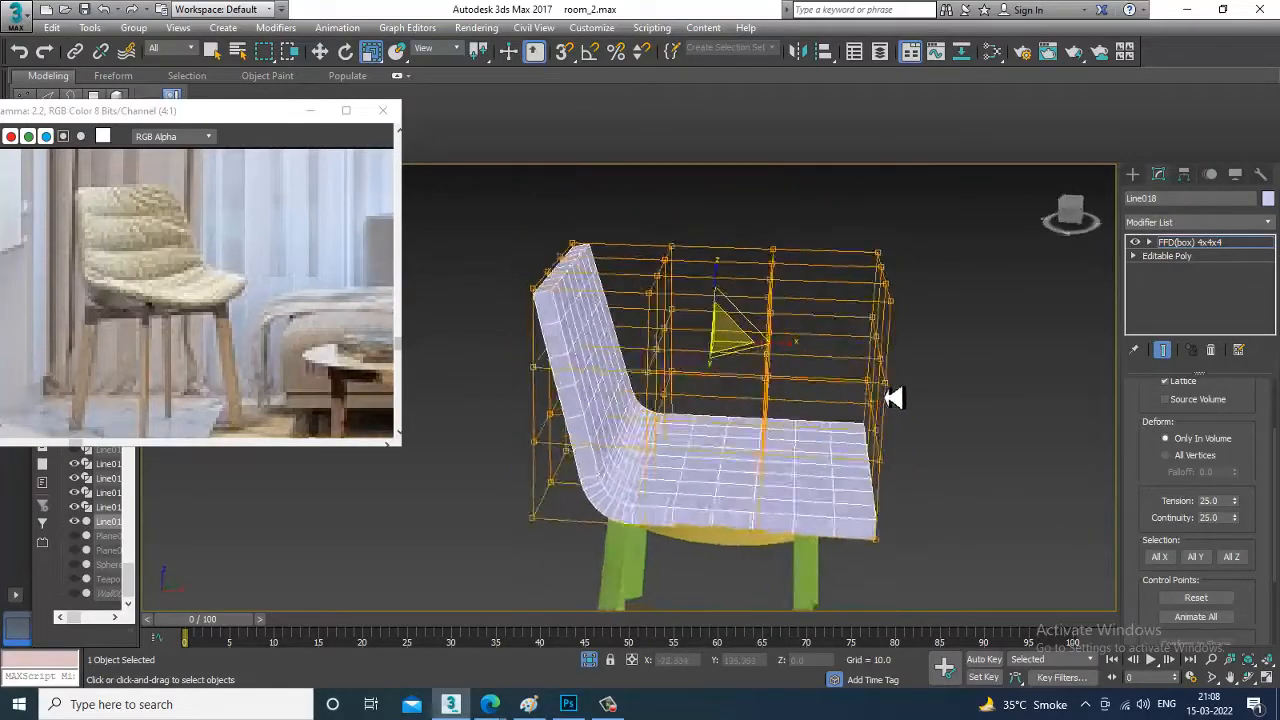
pyautogui.press('t')
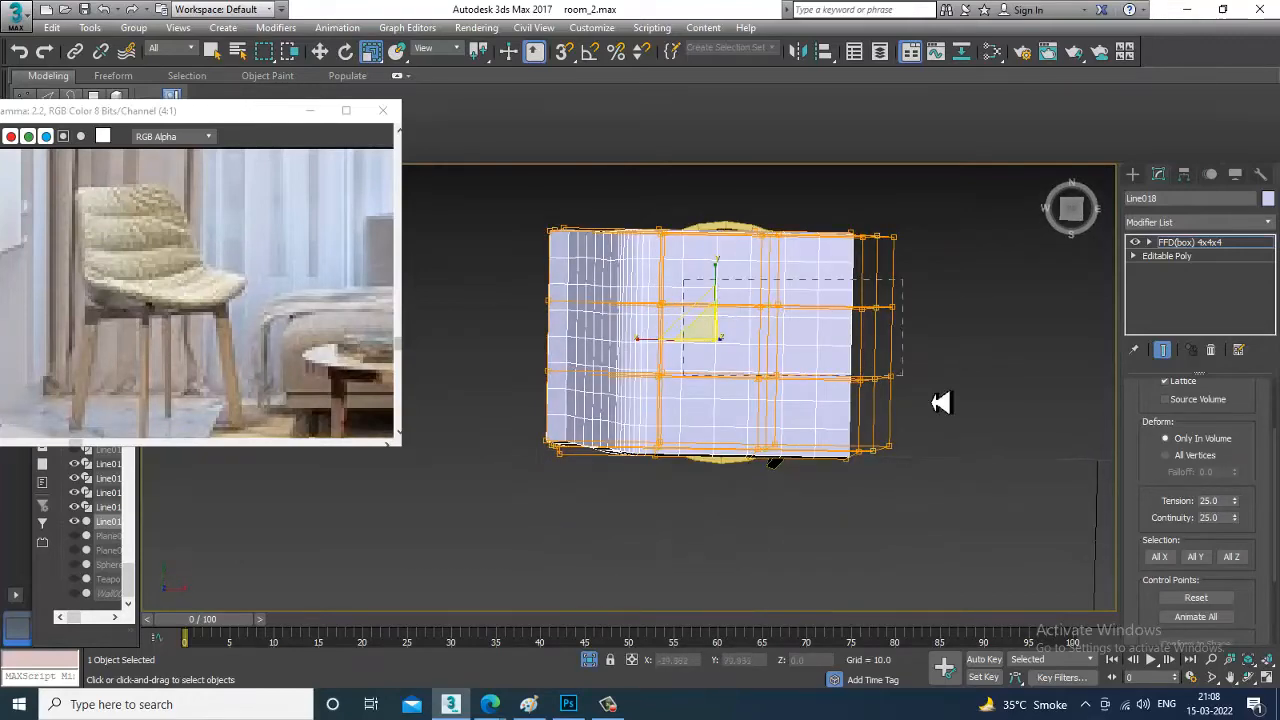
pyautogui.keyDown('alt'); pyautogui.moveTo(940, 402); pyautogui.dragTo(800, 277, button='middle'); pyautogui.keyUp('alt')
pyautogui.press('w')
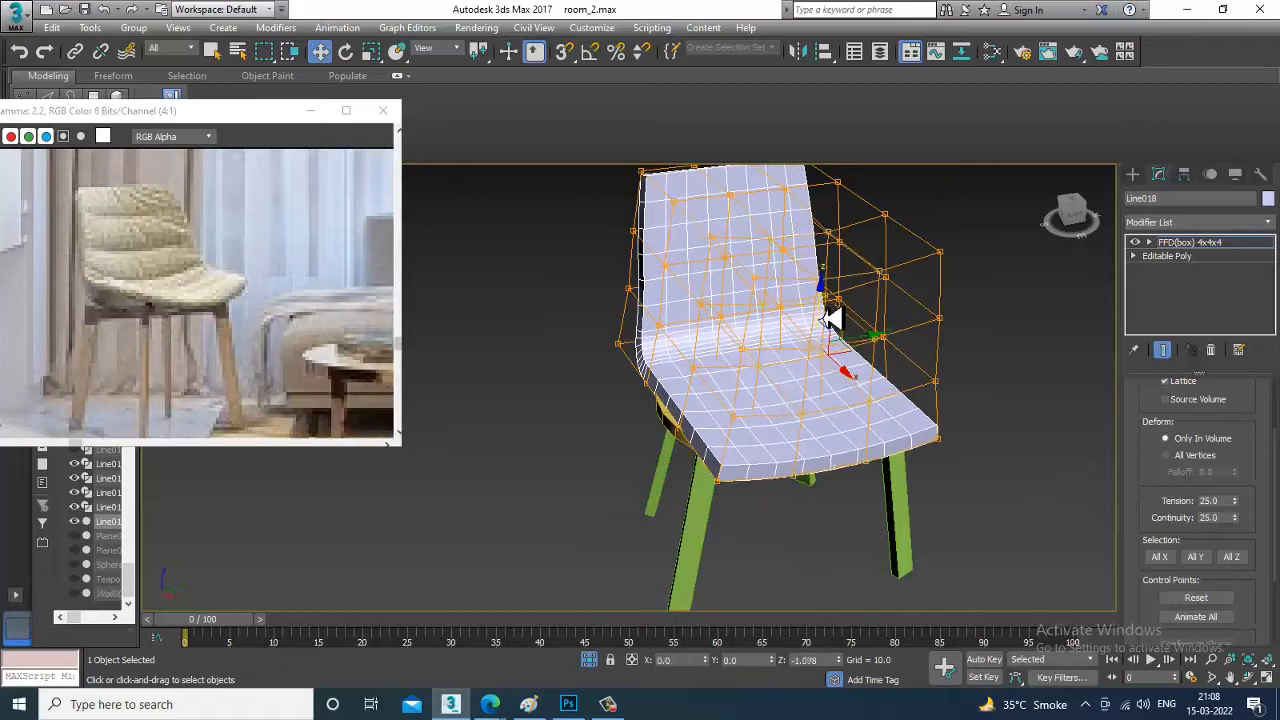
# Narrow the front of the seat by scaling its front FFD control points inward across the width
pyautogui.keyDown('alt'); pyautogui.moveTo(815, 323); pyautogui.dragTo(649, 215, button='middle'); pyautogui.keyUp('alt')
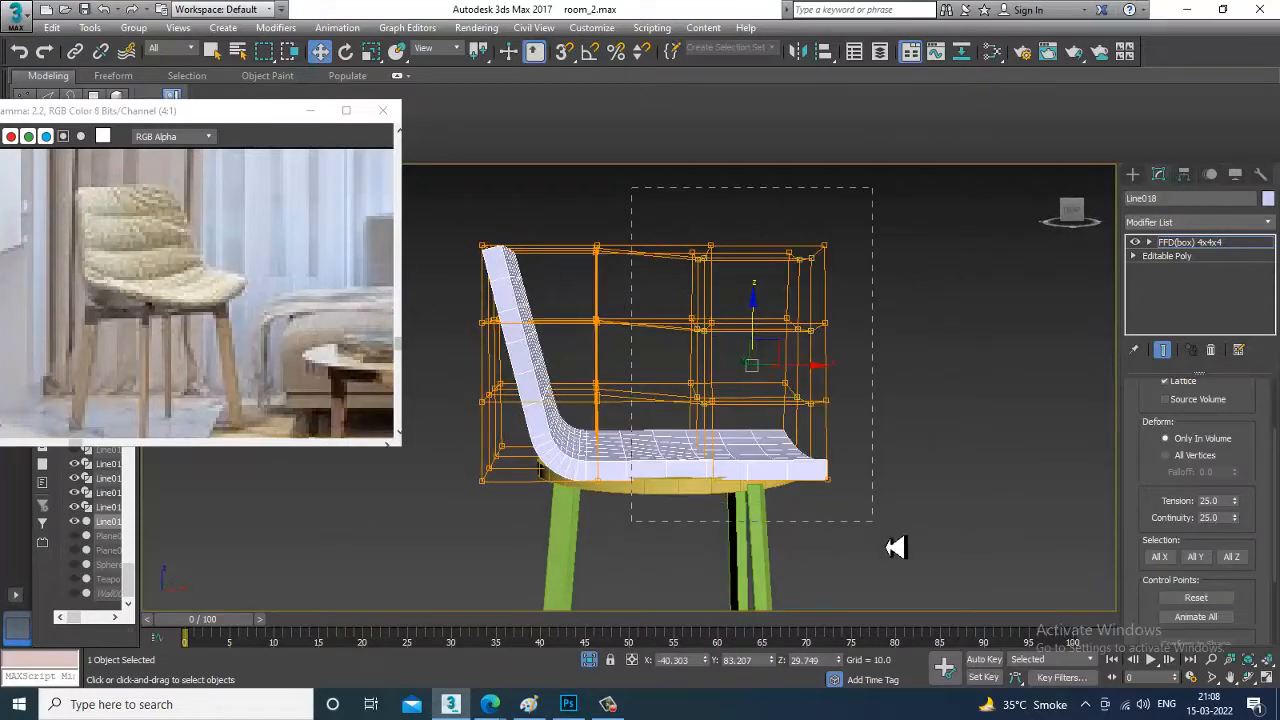
pyautogui.keyDown('alt'); pyautogui.moveTo(895, 547); pyautogui.dragTo(783, 276, button='middle'); pyautogui.keyUp('alt')
pyautogui.press('r')
pyautogui.keyDown('alt'); pyautogui.moveTo(955, 678); pyautogui.dragTo(831, 406, button='middle'); pyautogui.keyUp('alt')
pyautogui.press('w')
pyautogui.scroll(3, 834, 404)
pyautogui.keyDown('alt'); pyautogui.moveTo(922, 342); pyautogui.dragTo(558, 338, button='middle'); pyautogui.keyUp('alt')
pyautogui.rightClick(556, 336)
pyautogui.moveTo(676, 514)
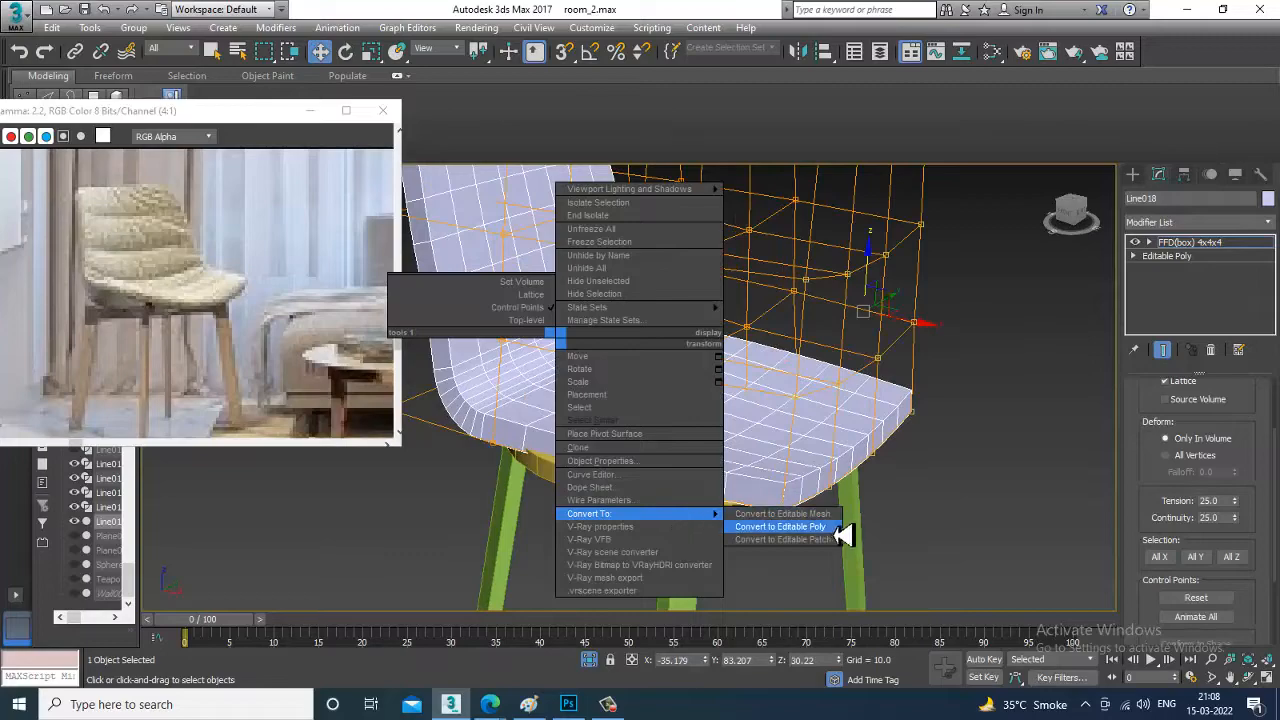
pyautogui.click(978, 435)
# Select the middle FFD control points at the rear and push them back about 1.16 to curve the backrest
pyautogui.keyDown('alt'); pyautogui.moveTo(978, 435); pyautogui.dragTo(677, 366, button='middle'); pyautogui.keyUp('alt')
pyautogui.scroll(-4, 920, 463)
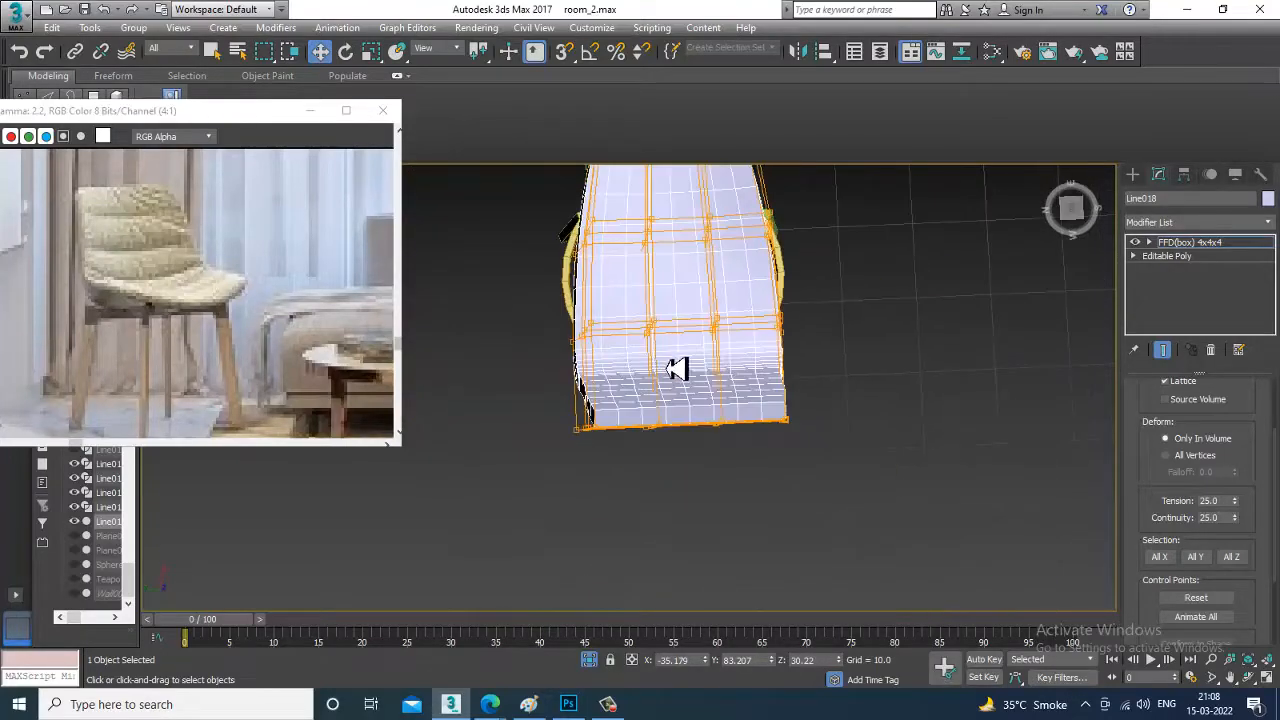
pyautogui.hotkey('alt', 'w')
pyautogui.rightClick(530, 326)
pyautogui.hotkey('alt', 'w')
pyautogui.scroll(-2, 549, 352)
pyautogui.moveTo(556, 364); pyautogui.dragTo(659, 354, button='middle')
pyautogui.scroll(2, 594, 339)
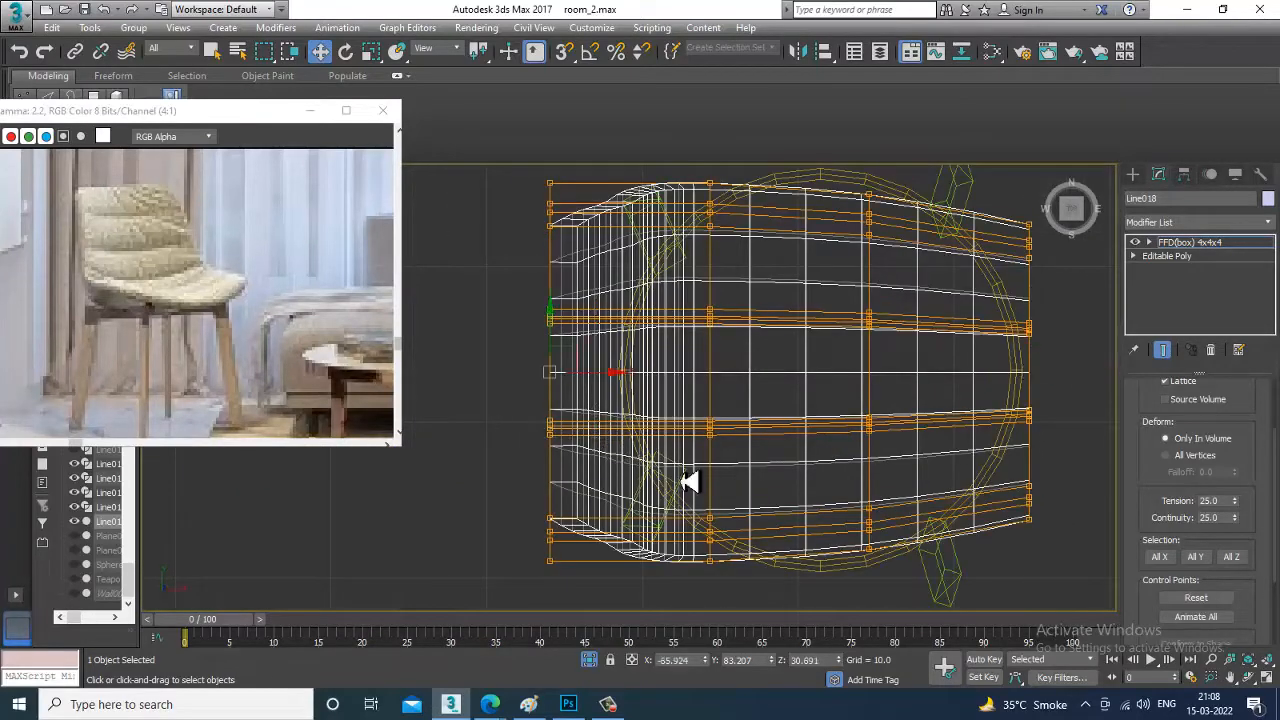
pyautogui.hotkey('alt', 'w')
pyautogui.rightClick(766, 477)
pyautogui.hotkey('alt', 'w')
pyautogui.keyDown('alt'); pyautogui.moveTo(766, 477); pyautogui.dragTo(663, 306, button='middle'); pyautogui.keyUp('alt')
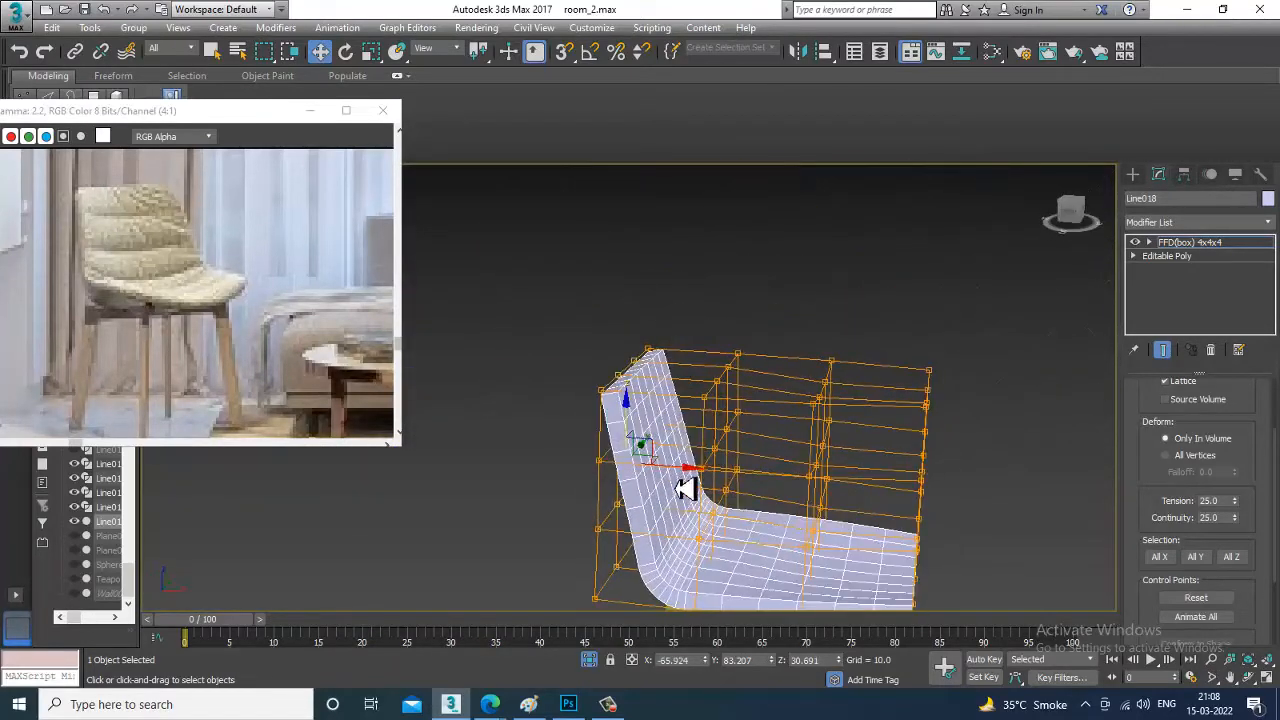
pyautogui.moveTo(680, 480); pyautogui.dragTo(673, 479)
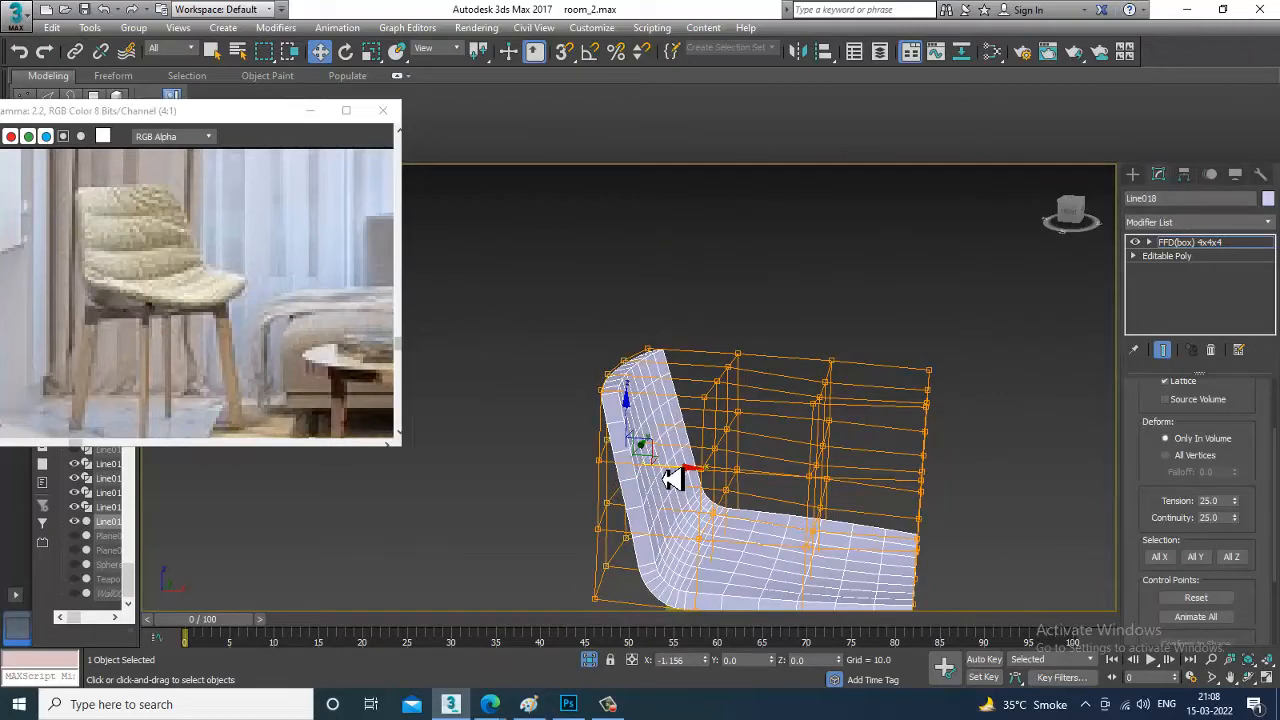
# Convert the FFD-deformed seat and backrest to an Editable Poly
pyautogui.keyDown('alt'); pyautogui.moveTo(673, 479); pyautogui.dragTo(763, 429, button='middle'); pyautogui.keyUp('alt')
pyautogui.rightClick(653, 370)
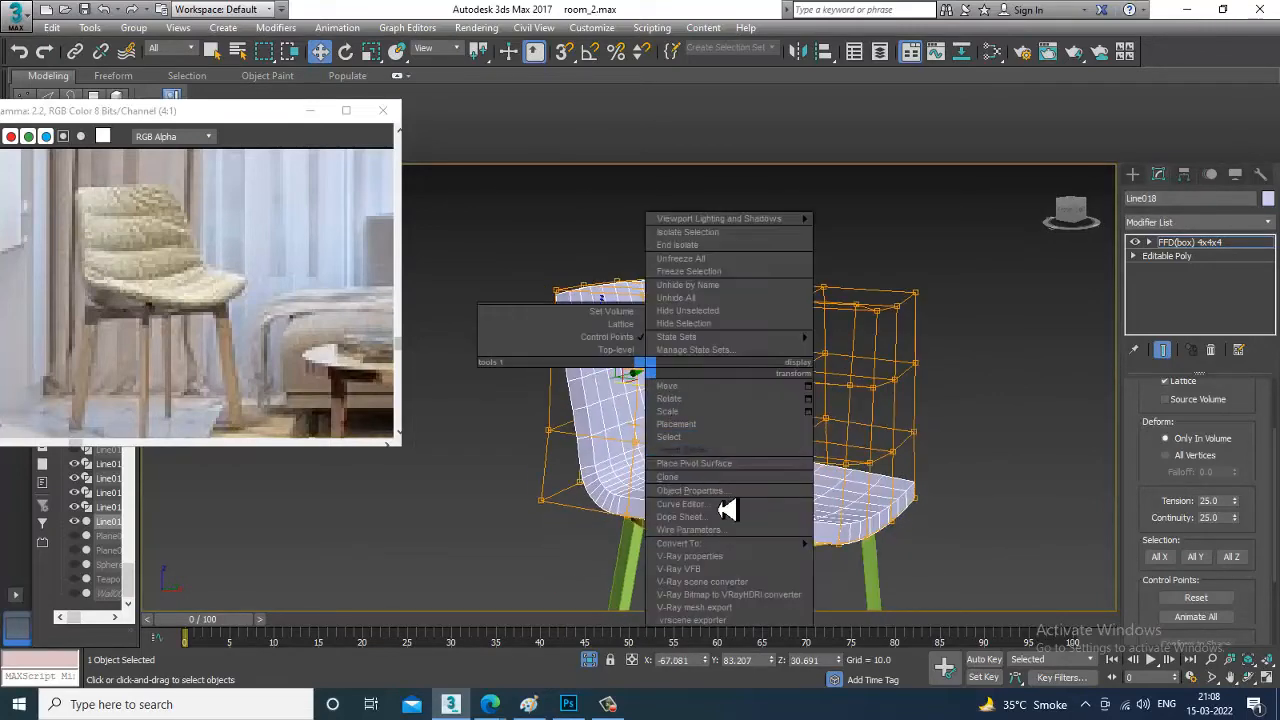
pyautogui.moveTo(770, 545)
pyautogui.click(880, 563)
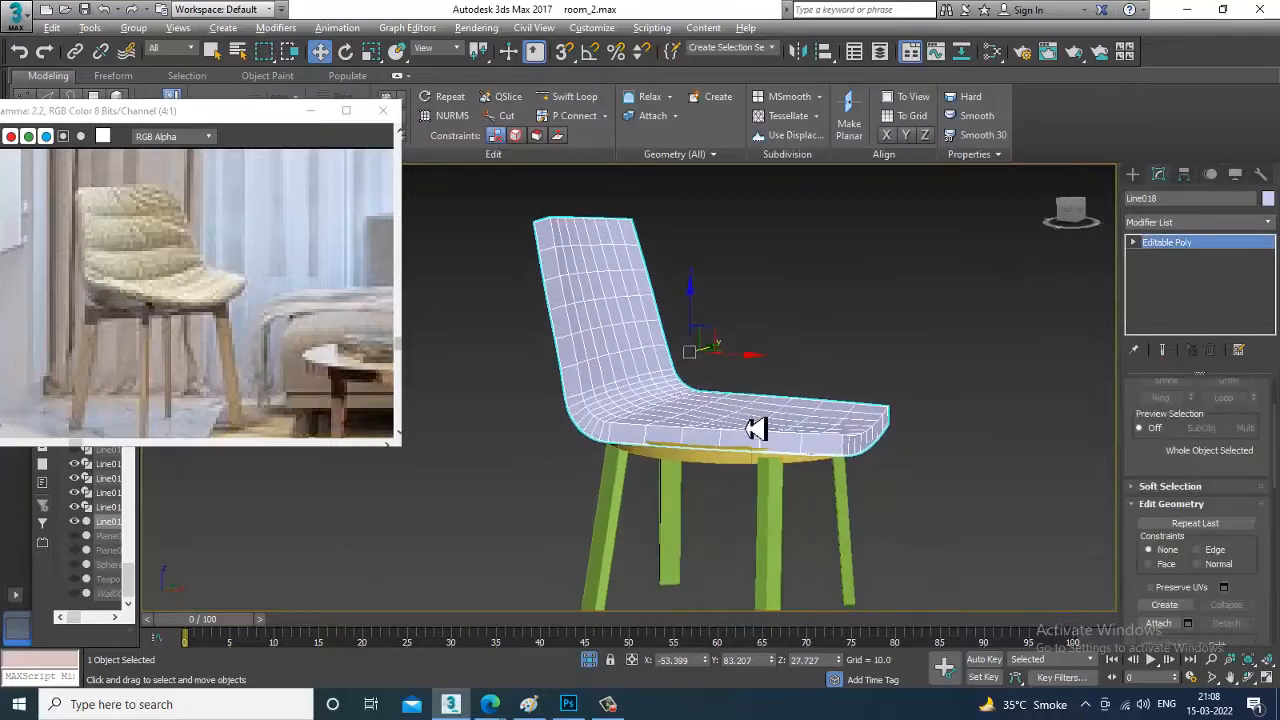
# Insert an edge loop around the seat and backrest rim, midway through the thickness, with Swift Loop
pyautogui.keyDown('alt'); pyautogui.moveTo(746, 428); pyautogui.dragTo(722, 438, button='middle'); pyautogui.keyUp('alt')
pyautogui.click(585, 103)
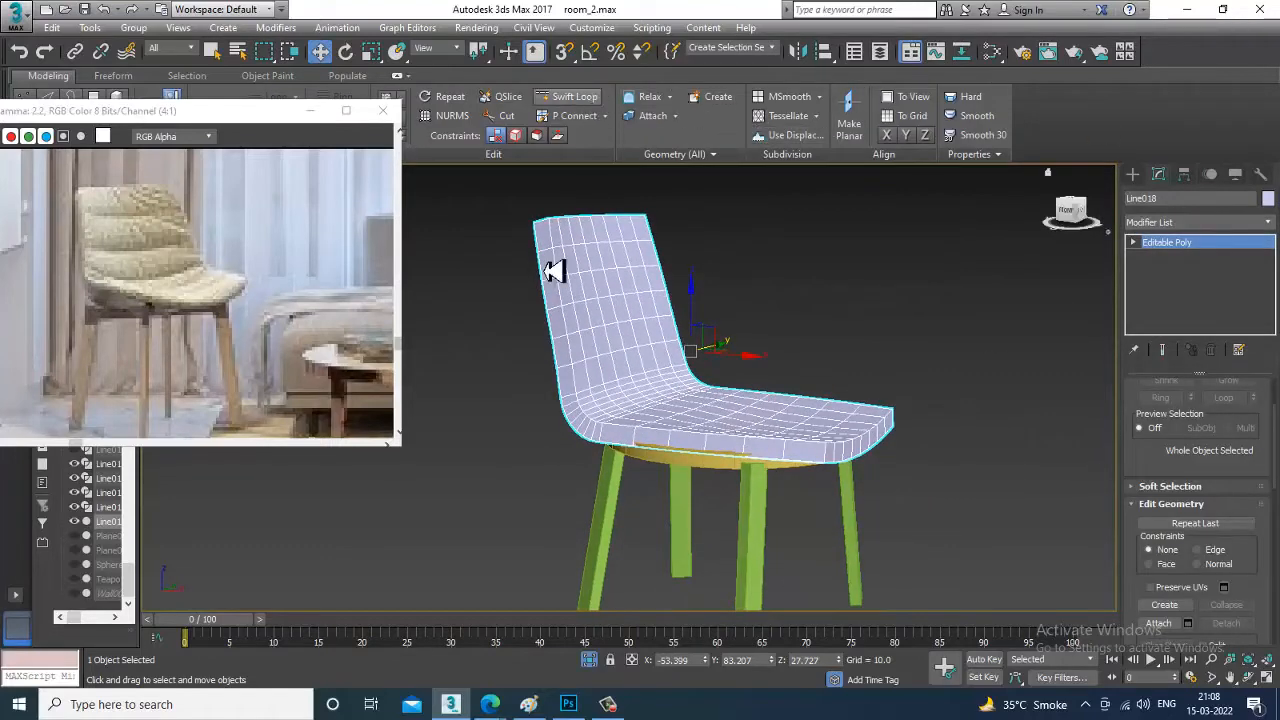
pyautogui.scroll(2, 553, 272)
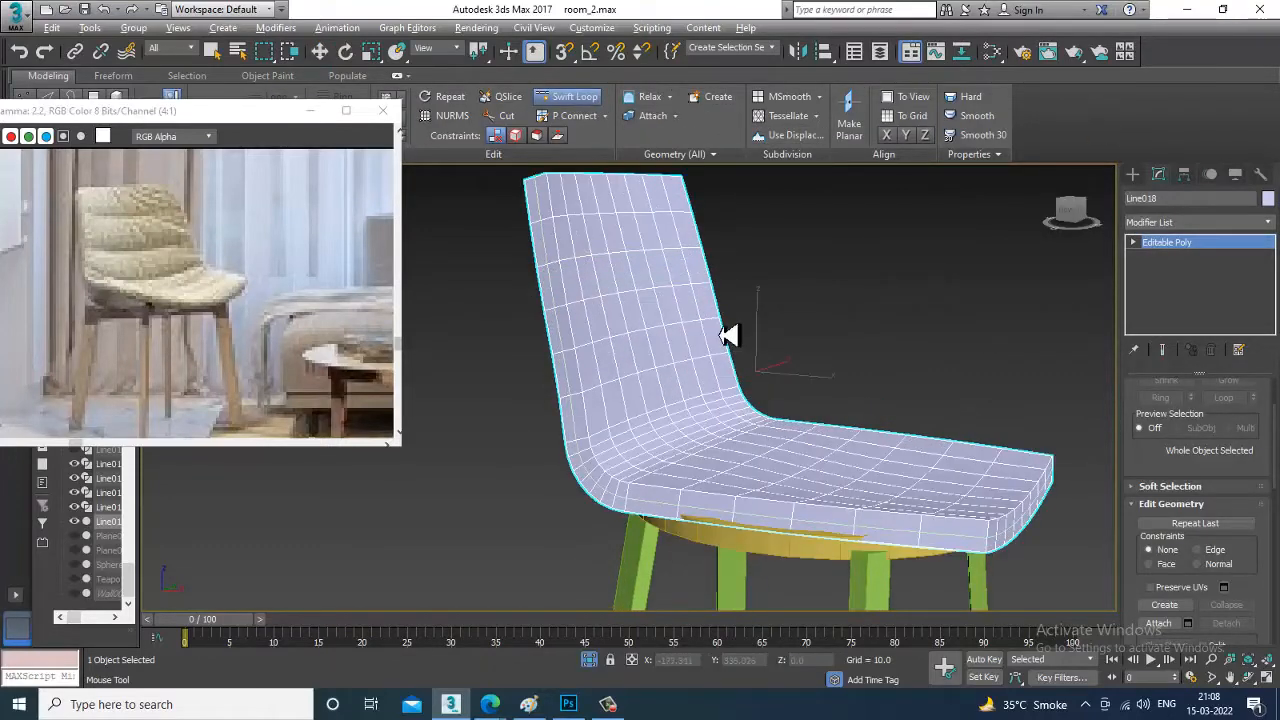
pyautogui.press('w')
# Select the six inner edges of one horizontal row across the upper front face of the backrest, excluding the outermost edges
pyautogui.moveTo(728, 335)
pyautogui.keyDown('alt'); pyautogui.mouseDown(button='middle')
pyautogui.moveTo(680, 320)
pyautogui.moveTo(714, 346)
pyautogui.mouseUp(button='middle'); pyautogui.keyUp('alt')
pyautogui.scroll(2, 716, 358)
pyautogui.scroll(-2, 716, 358)
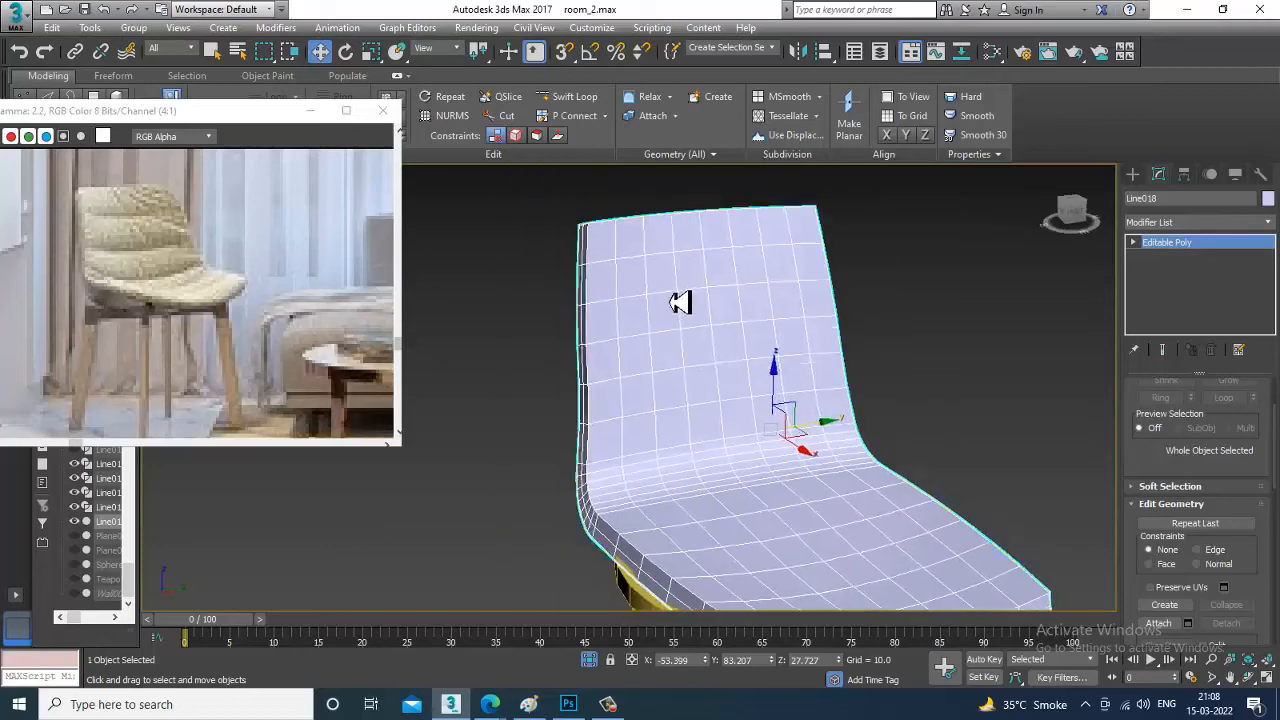
pyautogui.scroll(5, 680, 302)
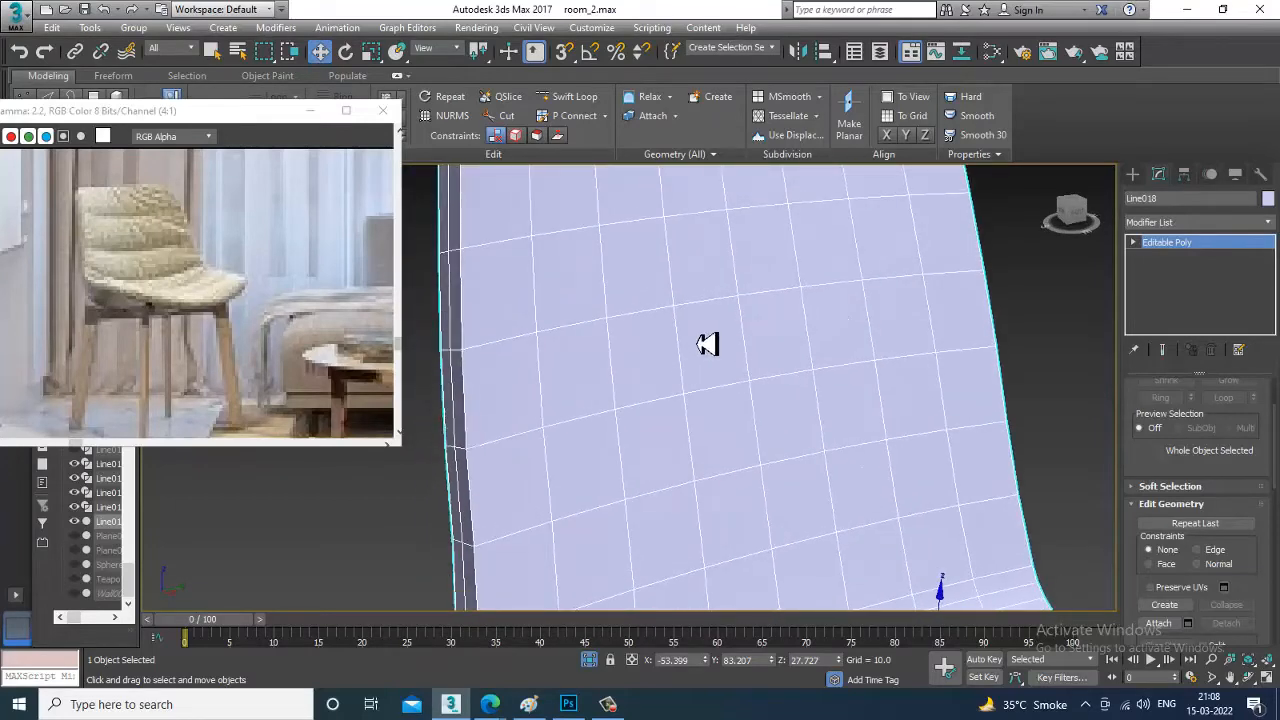
pyautogui.press('2')
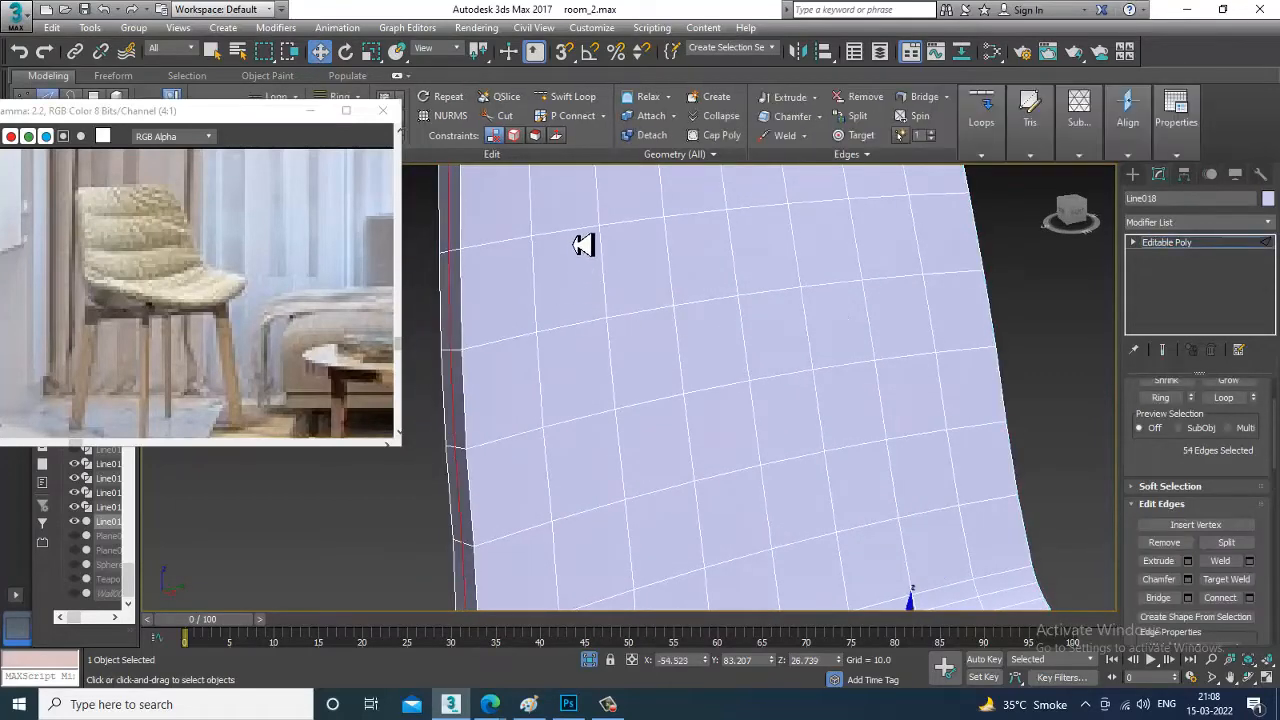
pyautogui.click(576, 240)
pyautogui.keyDown('ctrl'); pyautogui.click(650, 227); pyautogui.keyUp('ctrl')
pyautogui.keyDown('ctrl'); pyautogui.click(708, 226); pyautogui.keyUp('ctrl')
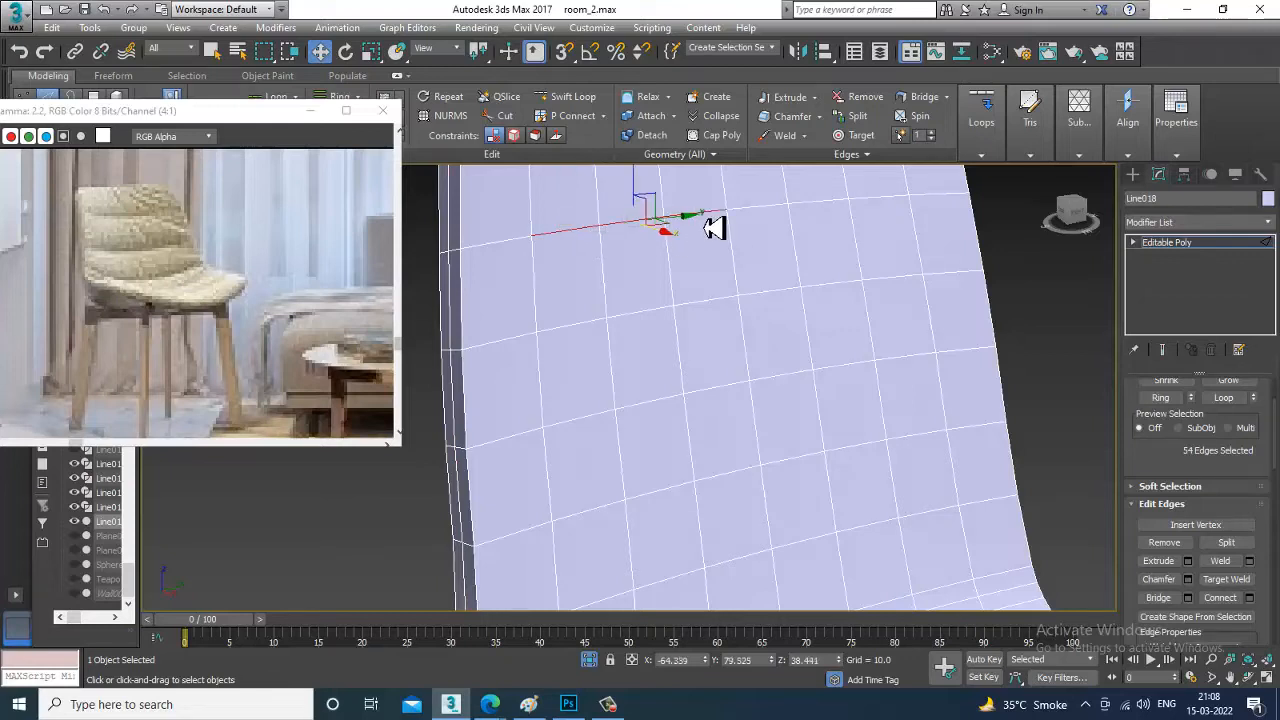
pyautogui.keyDown('ctrl'); pyautogui.click(781, 214); pyautogui.keyUp('ctrl')
pyautogui.keyDown('ctrl'); pyautogui.click(826, 210); pyautogui.keyUp('ctrl')
pyautogui.keyDown('ctrl'); pyautogui.click(882, 206); pyautogui.keyUp('ctrl')
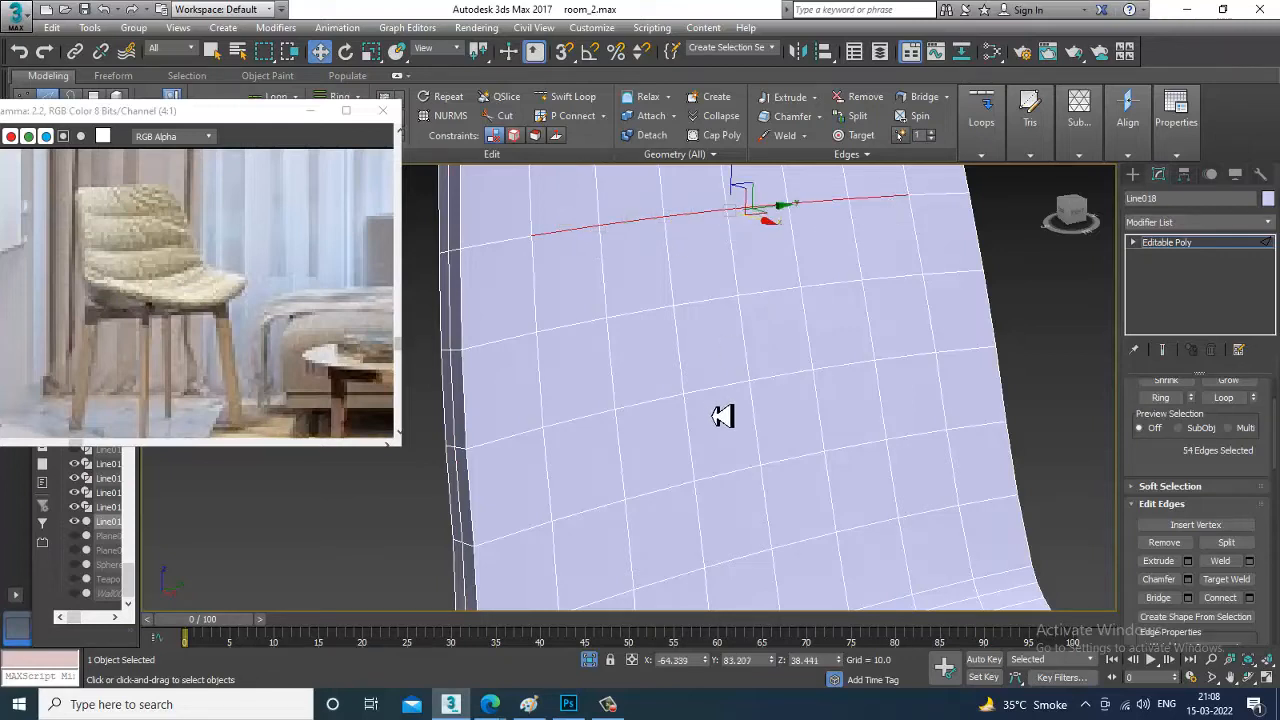
# Add the inner edges of two lower horizontal rows on the backrest to the selection, skipping one row between each
pyautogui.keyDown('ctrl'); pyautogui.click(600, 416); pyautogui.keyUp('ctrl')
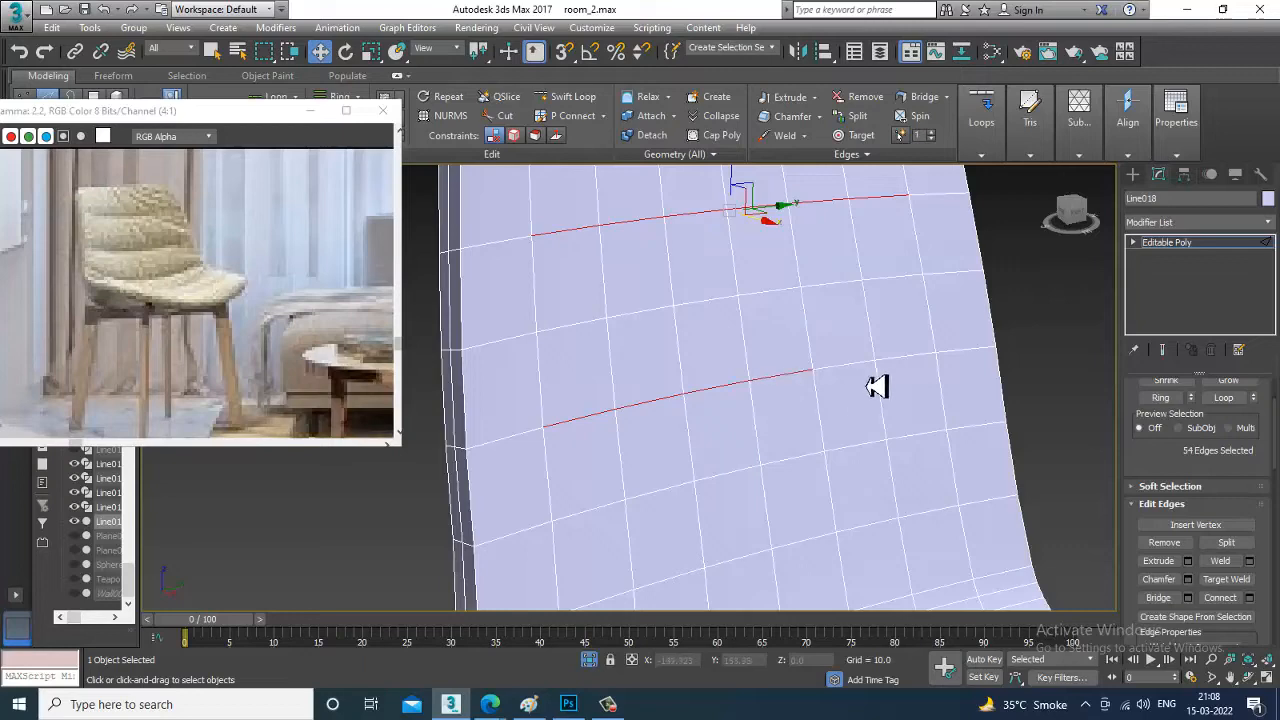
pyautogui.keyDown('alt'); pyautogui.moveTo(897, 371); pyautogui.dragTo(657, 417, button='middle'); pyautogui.keyUp('alt')
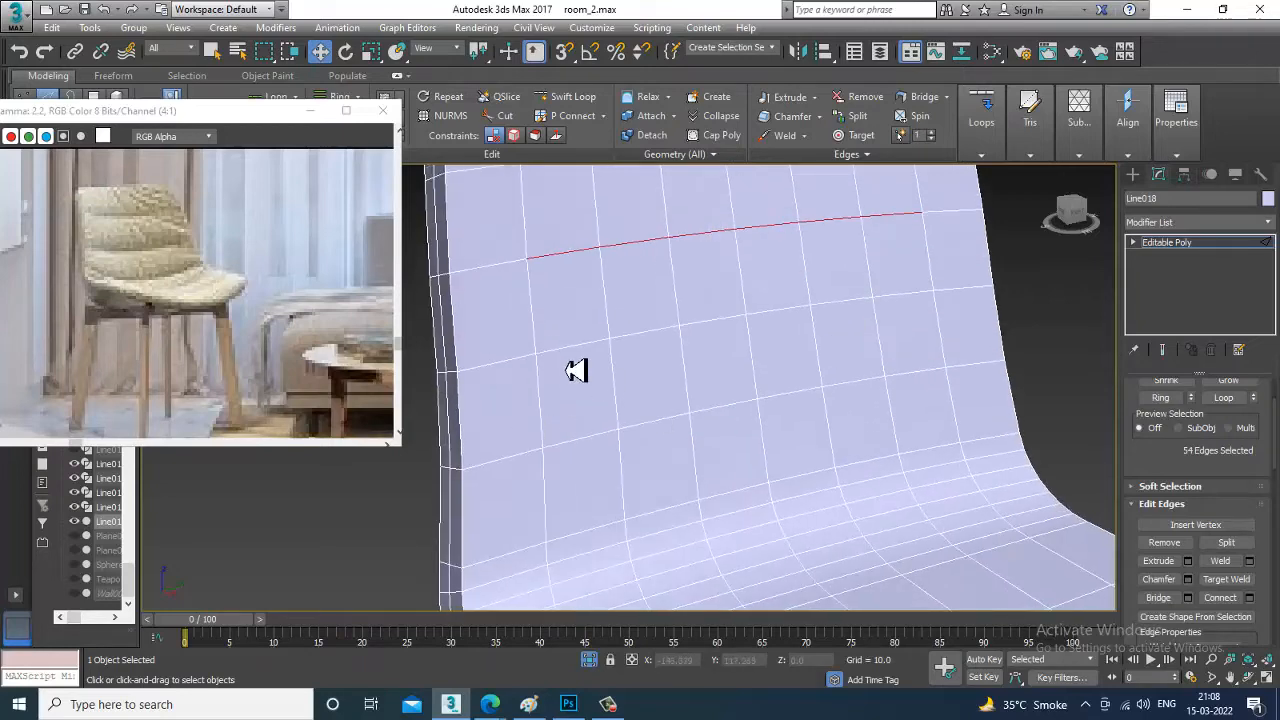
pyautogui.keyDown('ctrl'); pyautogui.click(675, 422); pyautogui.keyUp('ctrl')
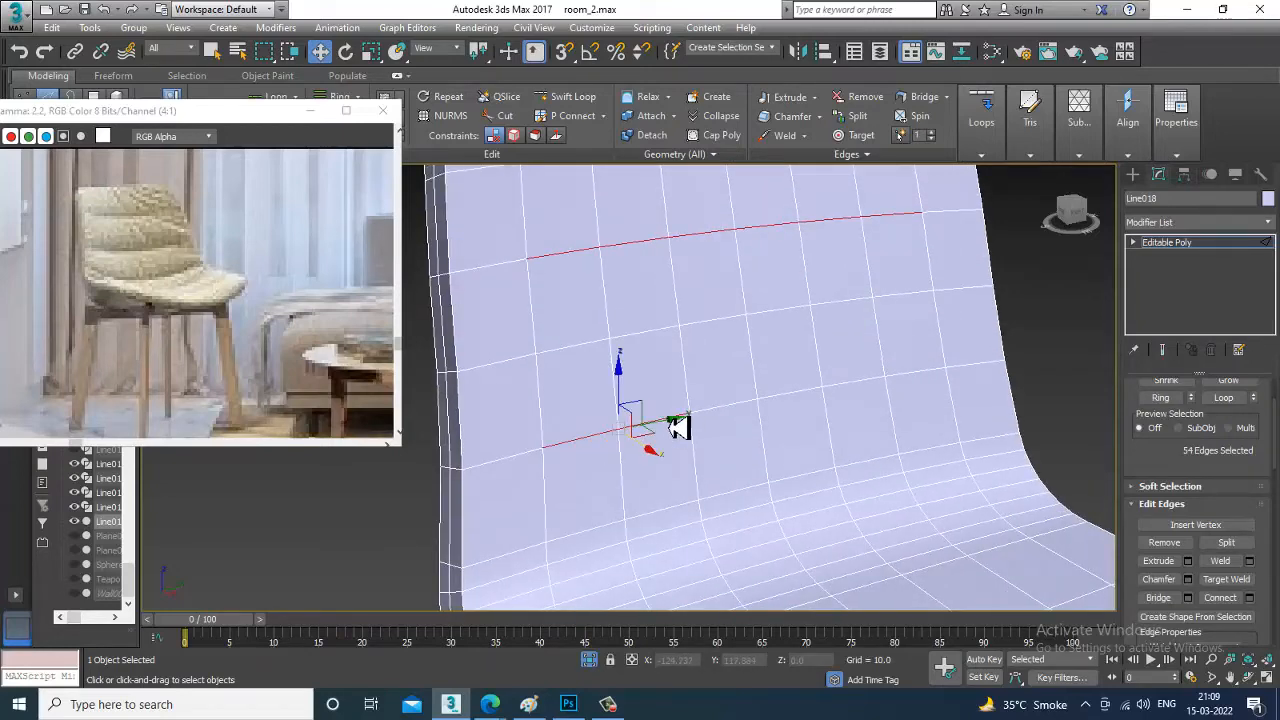
pyautogui.keyDown('ctrl'); pyautogui.click(744, 419); pyautogui.keyUp('ctrl')
pyautogui.keyDown('ctrl'); pyautogui.click(832, 401); pyautogui.keyUp('ctrl')
pyautogui.keyDown('ctrl'); pyautogui.click(871, 398); pyautogui.keyUp('ctrl')
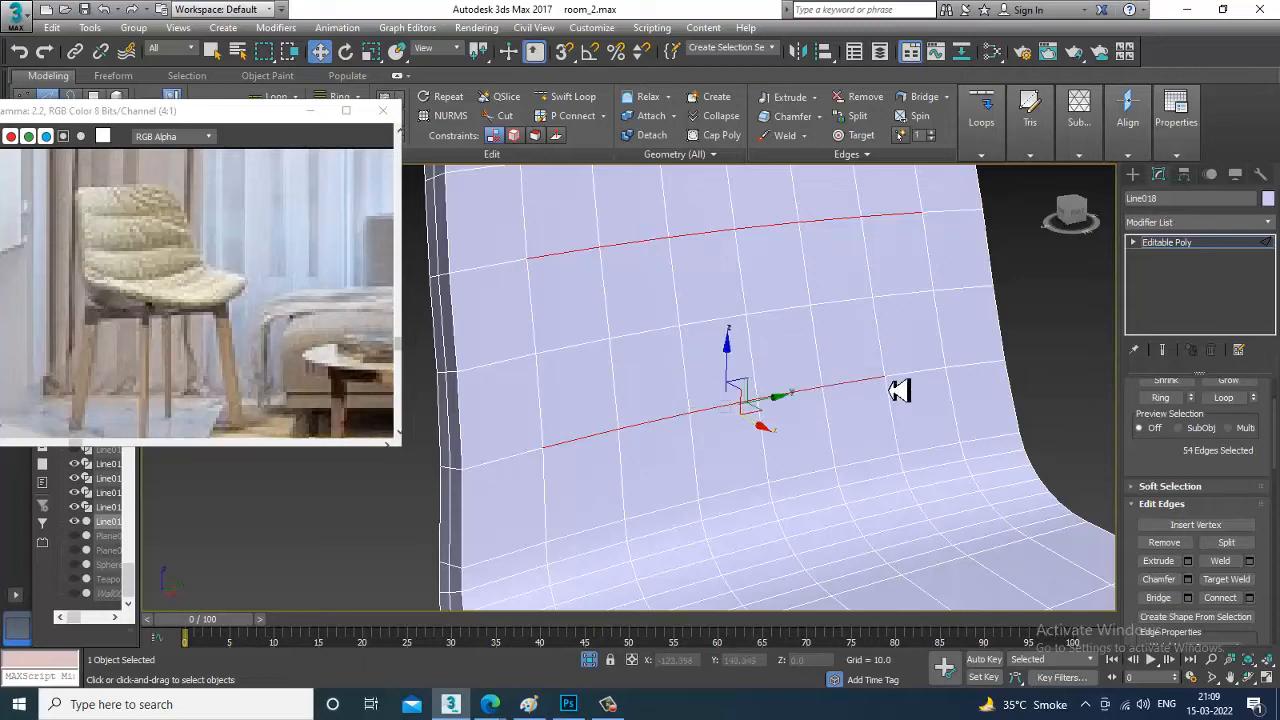
pyautogui.keyDown('ctrl'); pyautogui.click(903, 388); pyautogui.keyUp('ctrl')
# Extrude the three selected backrest edge rows inward with a negative height and a narrow width to cut horizontal grooves
pyautogui.keyDown('alt'); pyautogui.moveTo(904, 387); pyautogui.dragTo(880, 340, button='middle'); pyautogui.keyUp('alt')
pyautogui.hotkey('shift', 'e')
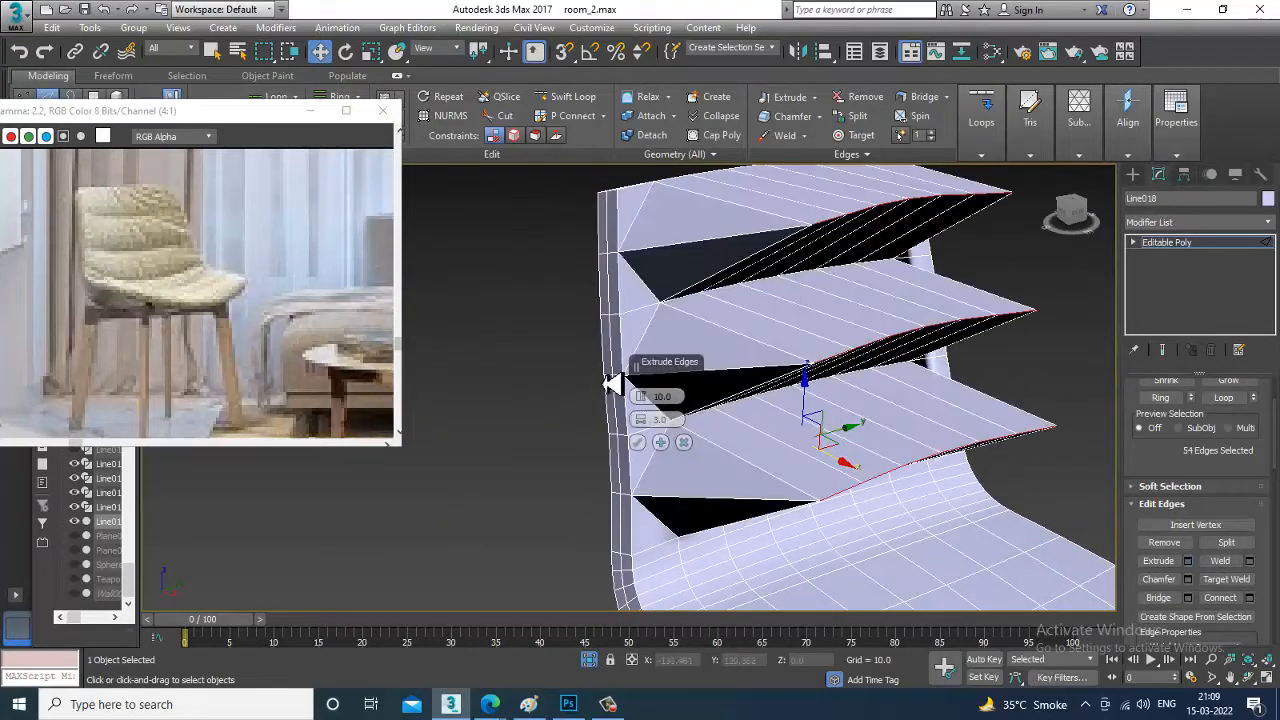
pyautogui.moveTo(651, 410); pyautogui.dragTo(655, 450)
pyautogui.moveTo(645, 398); pyautogui.dragTo(652, 425)
pyautogui.click(639, 443)
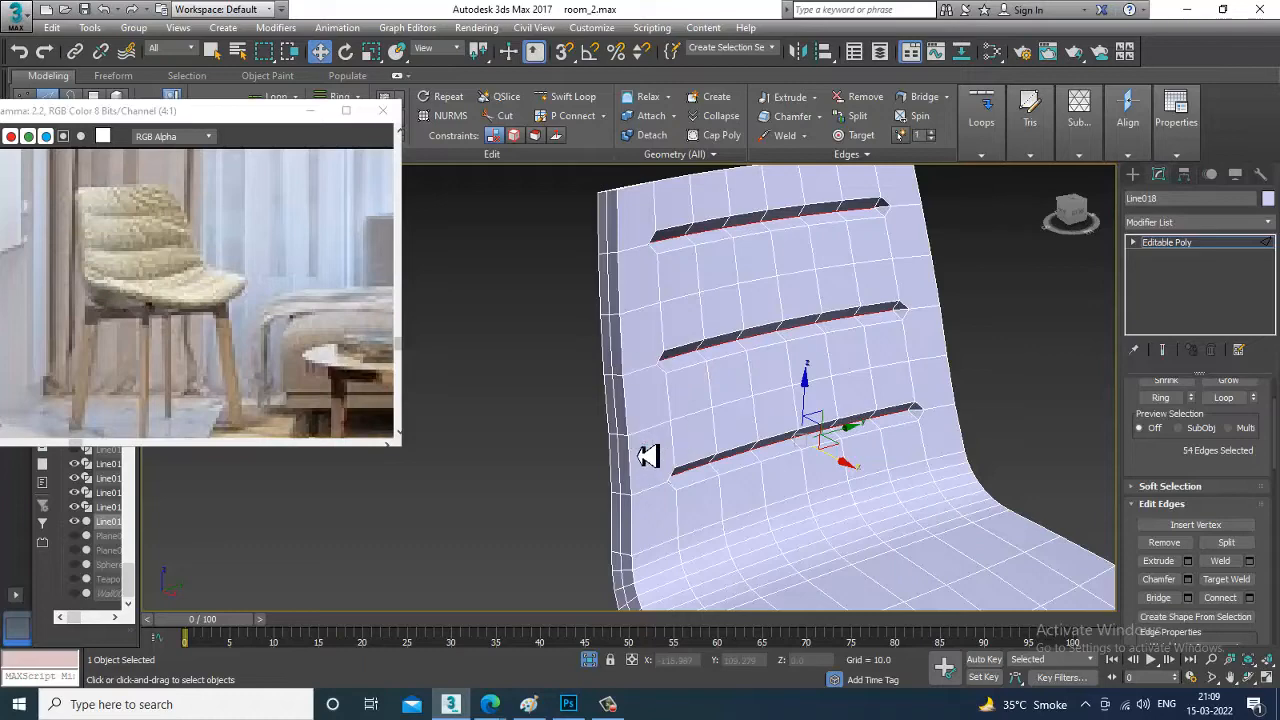
# Preview the grooved backrest with NURMS smoothing and switch the smoothing off again
pyautogui.keyDown('alt'); pyautogui.moveTo(1070, 401); pyautogui.dragTo(717, 350, button='middle'); pyautogui.keyUp('alt')
pyautogui.rightClick(762, 292)
pyautogui.click(705, 104)
pyautogui.scroll(-1, 830, 404)
pyautogui.scroll(-4, 809, 389)
pyautogui.scroll(5, 843, 431)
pyautogui.rightClick(717, 350)
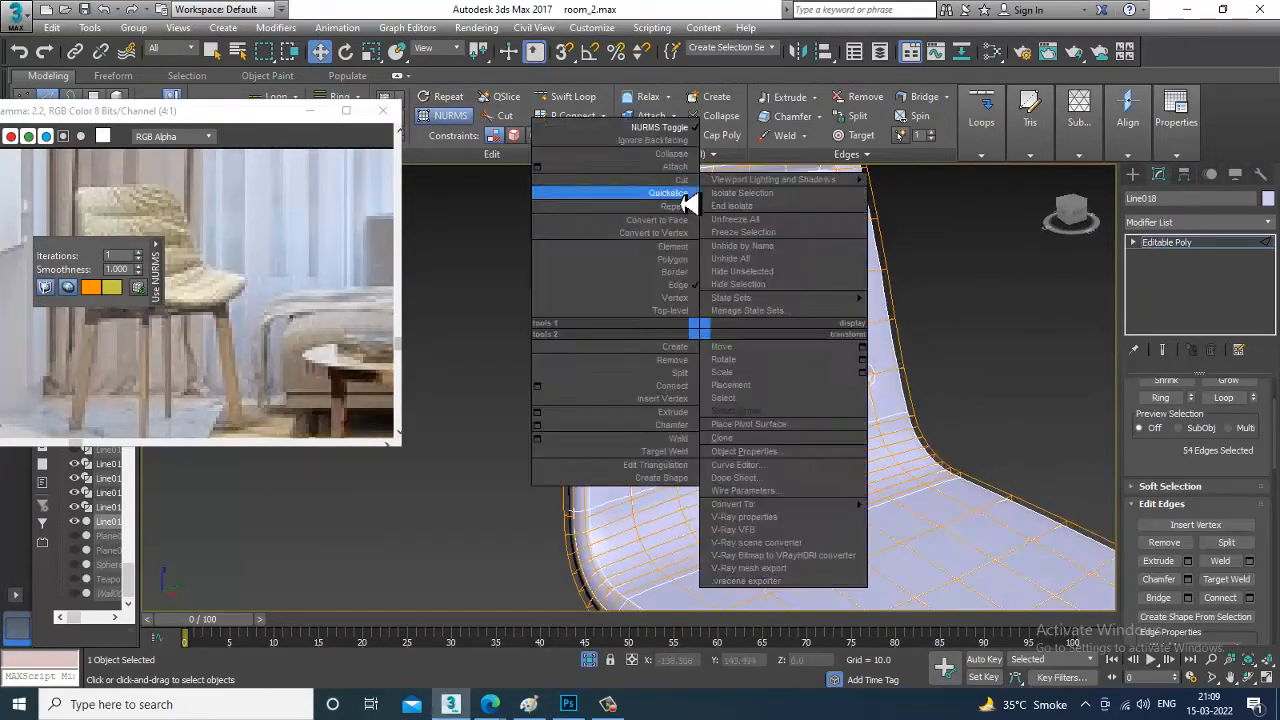
pyautogui.click(688, 134)
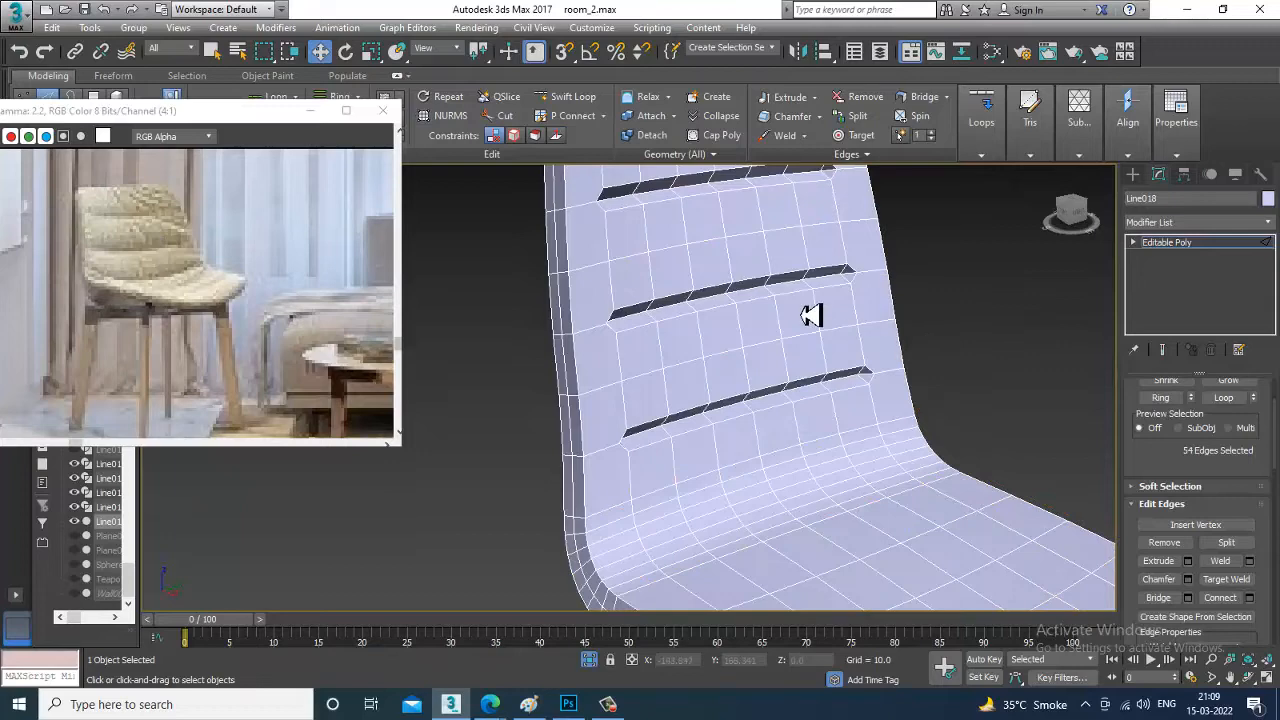
# Select the full row of edges running across the bend where the backrest meets the seat
pyautogui.scroll(-3, 877, 380)
pyautogui.keyDown('alt'); pyautogui.moveTo(877, 380); pyautogui.dragTo(843, 437, button='middle'); pyautogui.keyUp('alt')
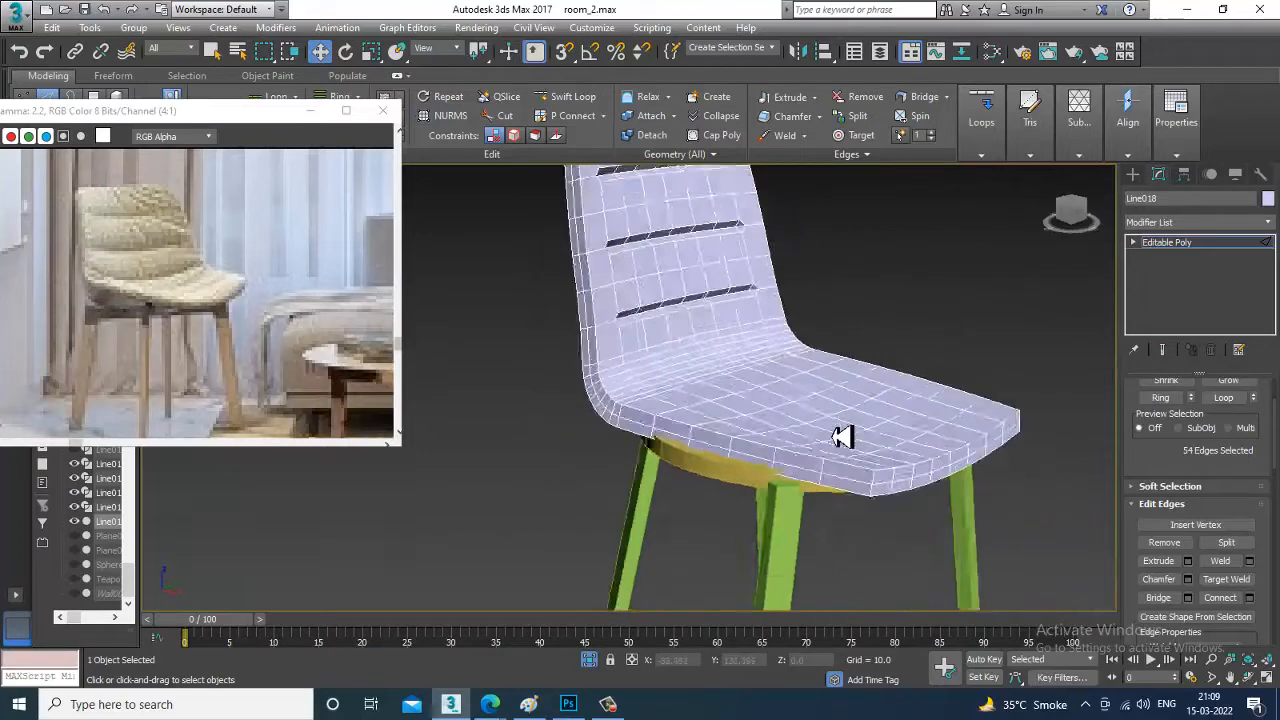
pyautogui.scroll(3, 843, 437)
pyautogui.scroll(4, 817, 443)
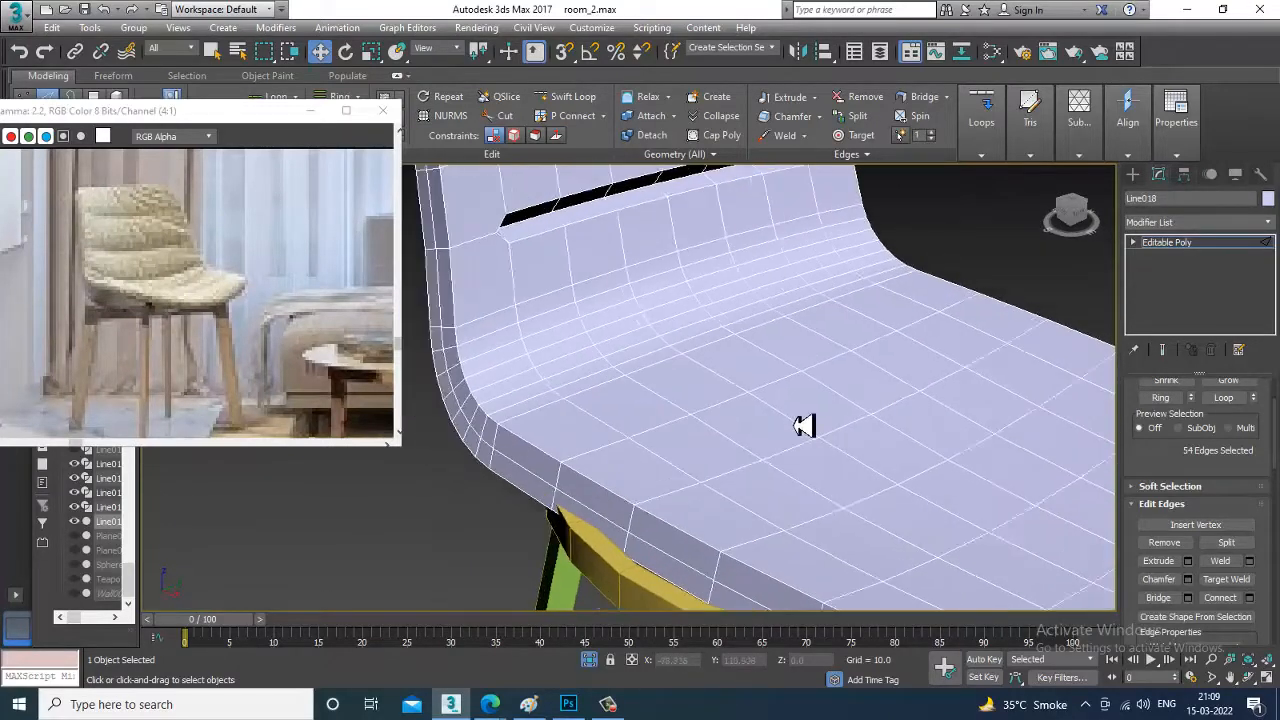
pyautogui.click(1146, 248)
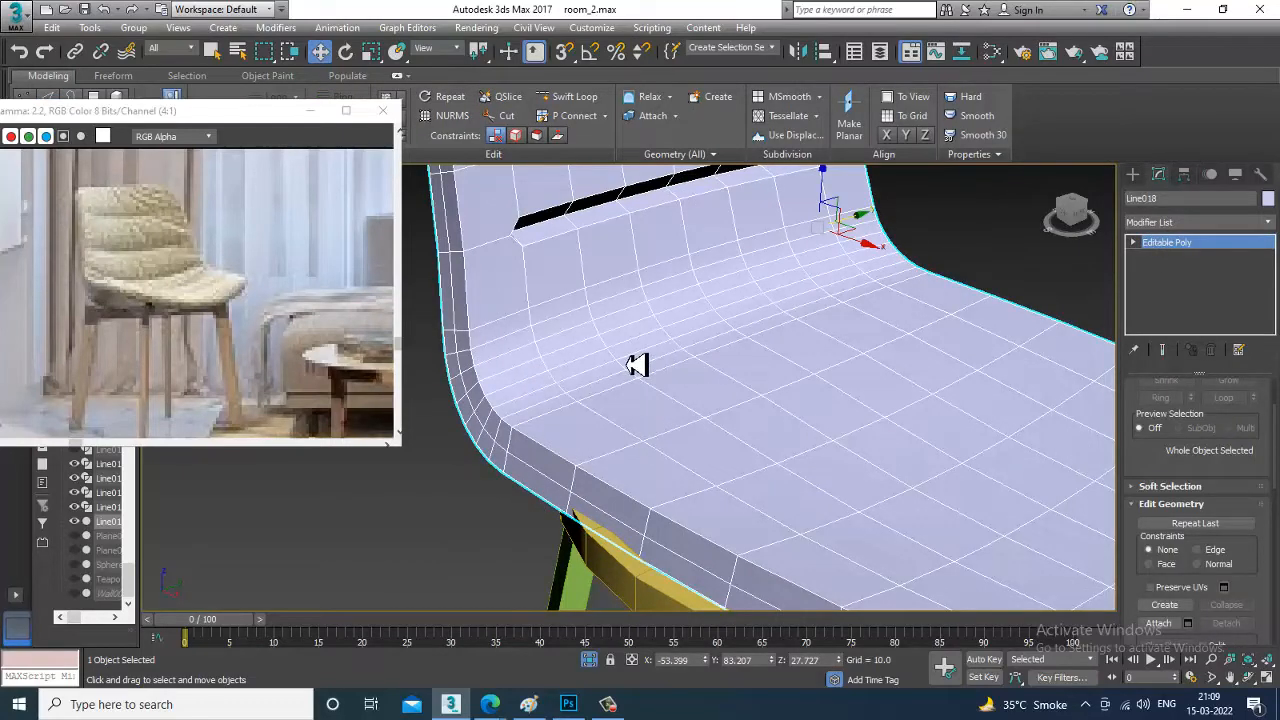
pyautogui.press('2')
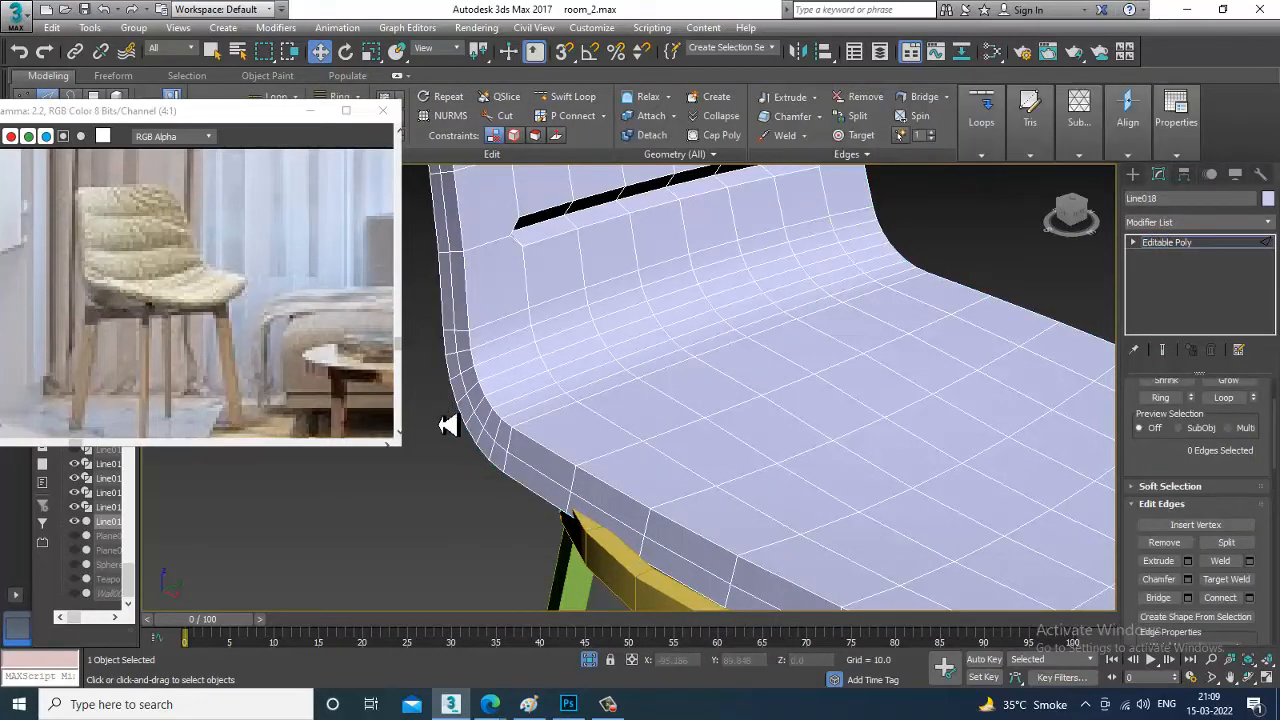
pyautogui.click(528, 367)
pyautogui.keyDown('alt'); pyautogui.moveTo(530, 368); pyautogui.dragTo(604, 360, button='middle'); pyautogui.keyUp('alt')
pyautogui.keyDown('ctrl'); pyautogui.click(594, 351); pyautogui.keyUp('ctrl')
pyautogui.keyDown('ctrl'); pyautogui.click(641, 341); pyautogui.keyUp('ctrl')
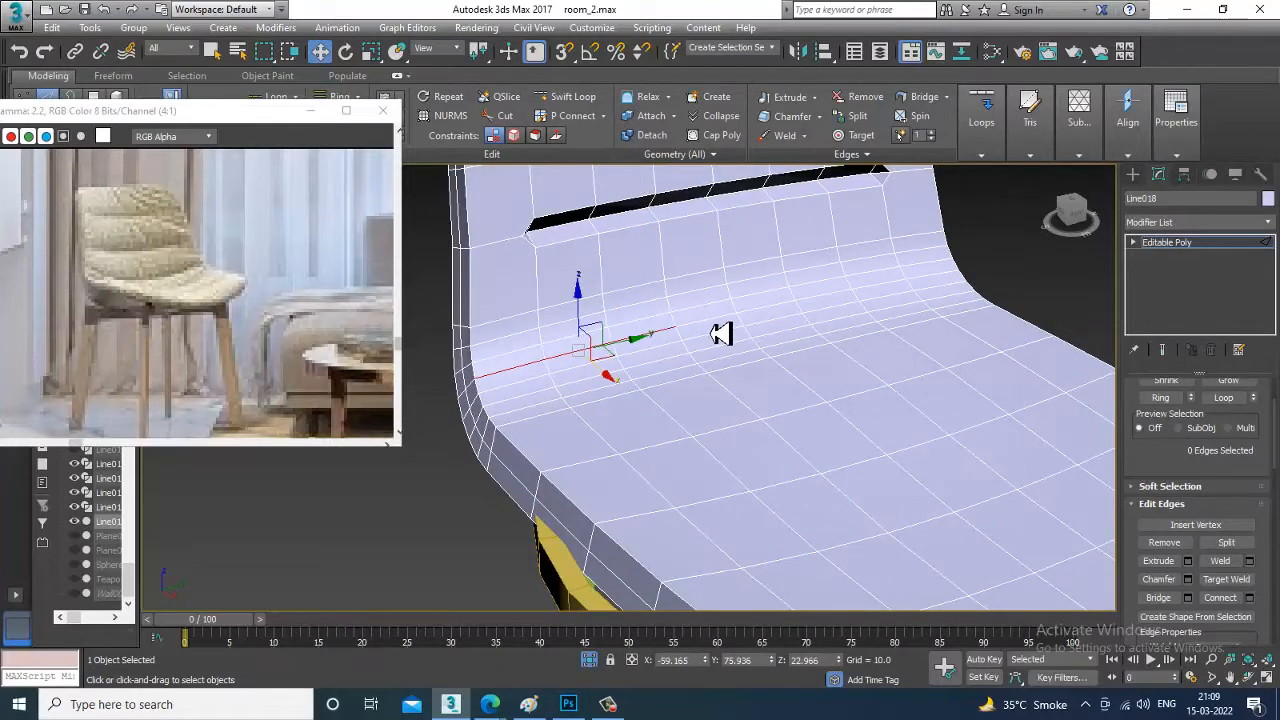
pyautogui.keyDown('ctrl'); pyautogui.click(707, 334); pyautogui.keyUp('ctrl')
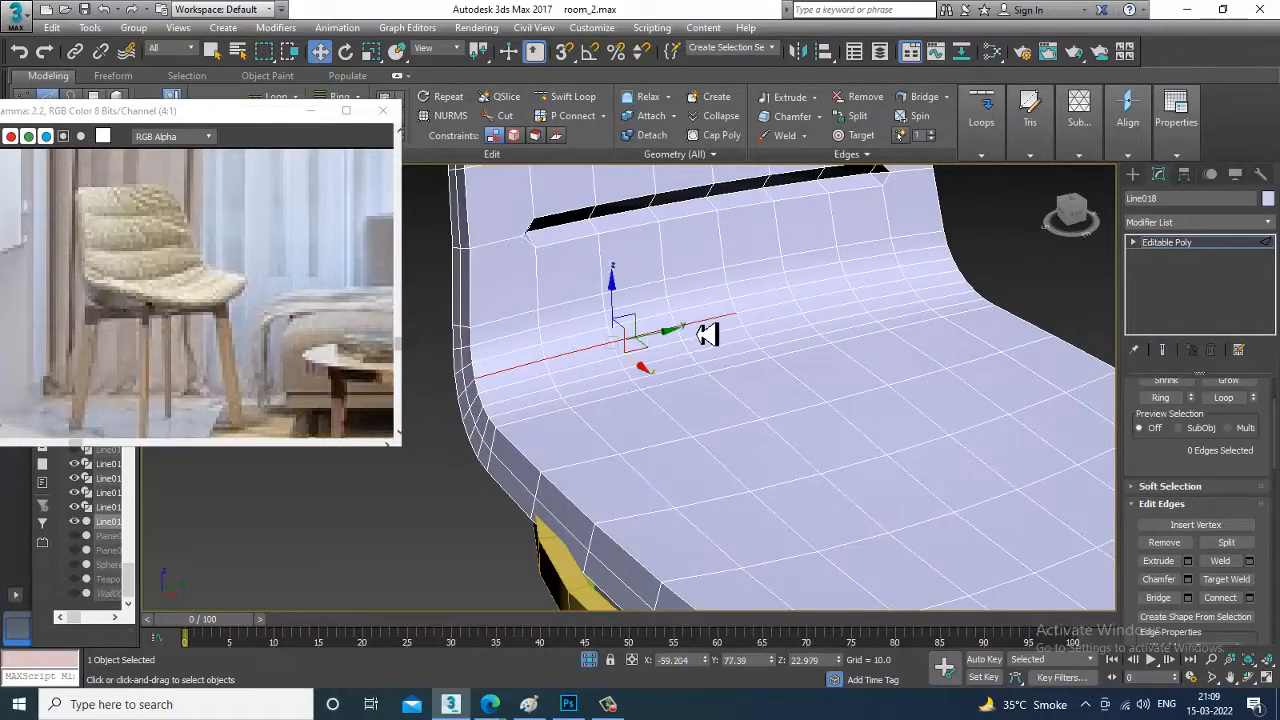
pyautogui.keyDown('alt'); pyautogui.click(515, 377); pyautogui.keyUp('alt')
pyautogui.keyDown('ctrl'); pyautogui.click(516, 377); pyautogui.keyUp('ctrl')
pyautogui.keyDown('ctrl'); pyautogui.click(800, 319); pyautogui.keyUp('ctrl')
pyautogui.keyDown('ctrl'); pyautogui.click(853, 308); pyautogui.keyUp('ctrl')
pyautogui.keyDown('ctrl'); pyautogui.click(886, 297); pyautogui.keyUp('ctrl')
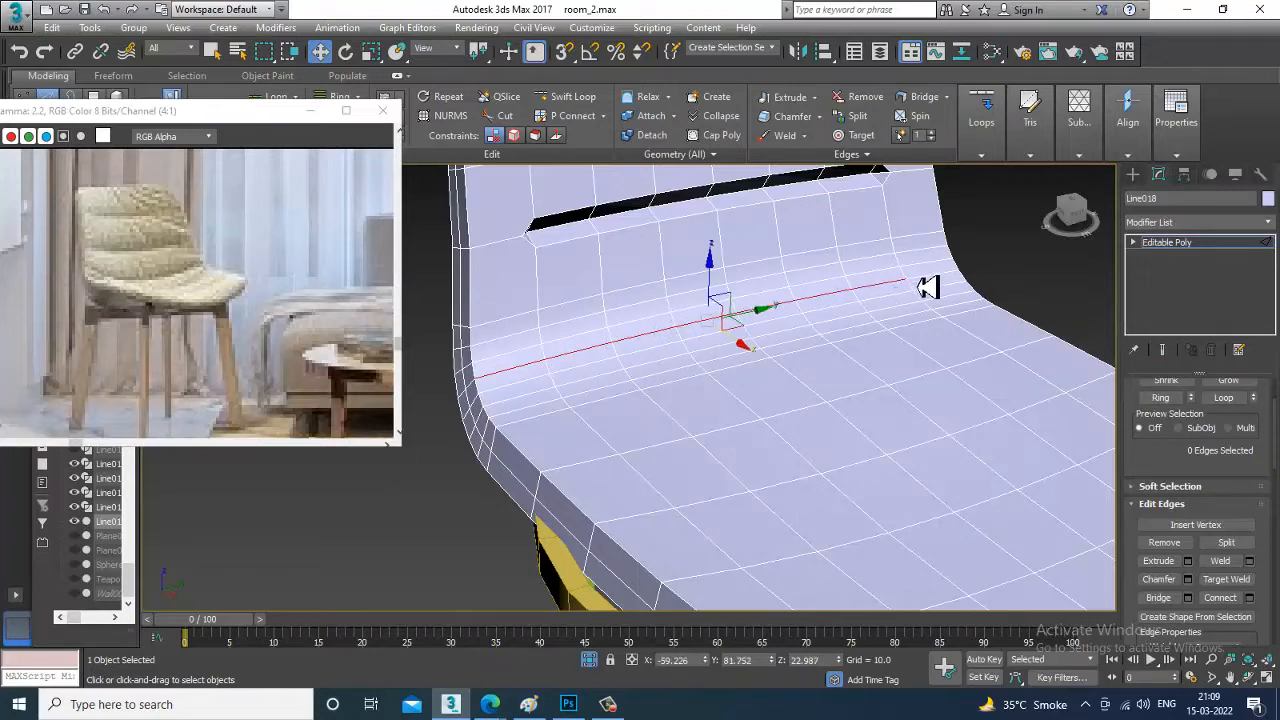
pyautogui.keyDown('ctrl'); pyautogui.click(921, 283); pyautogui.keyUp('ctrl')
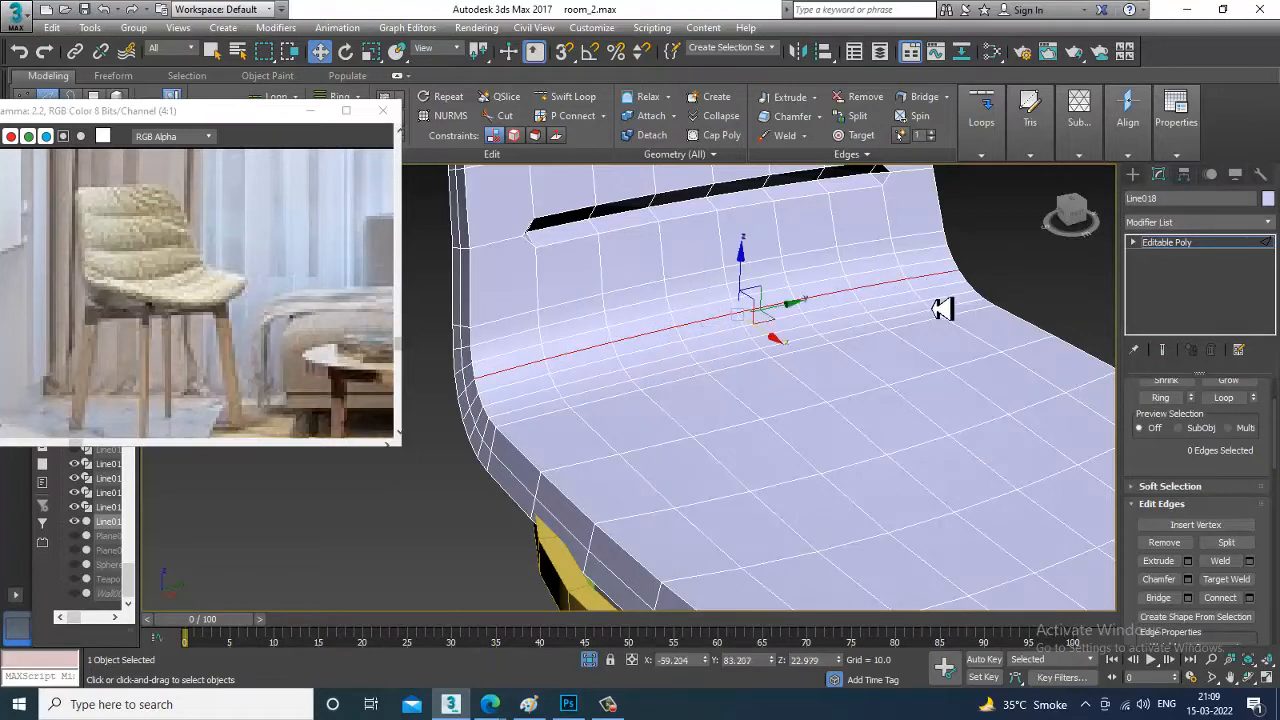
# Extrude the selected bend edges inward with height -0.355 and width 0.274
pyautogui.click(1188, 561)
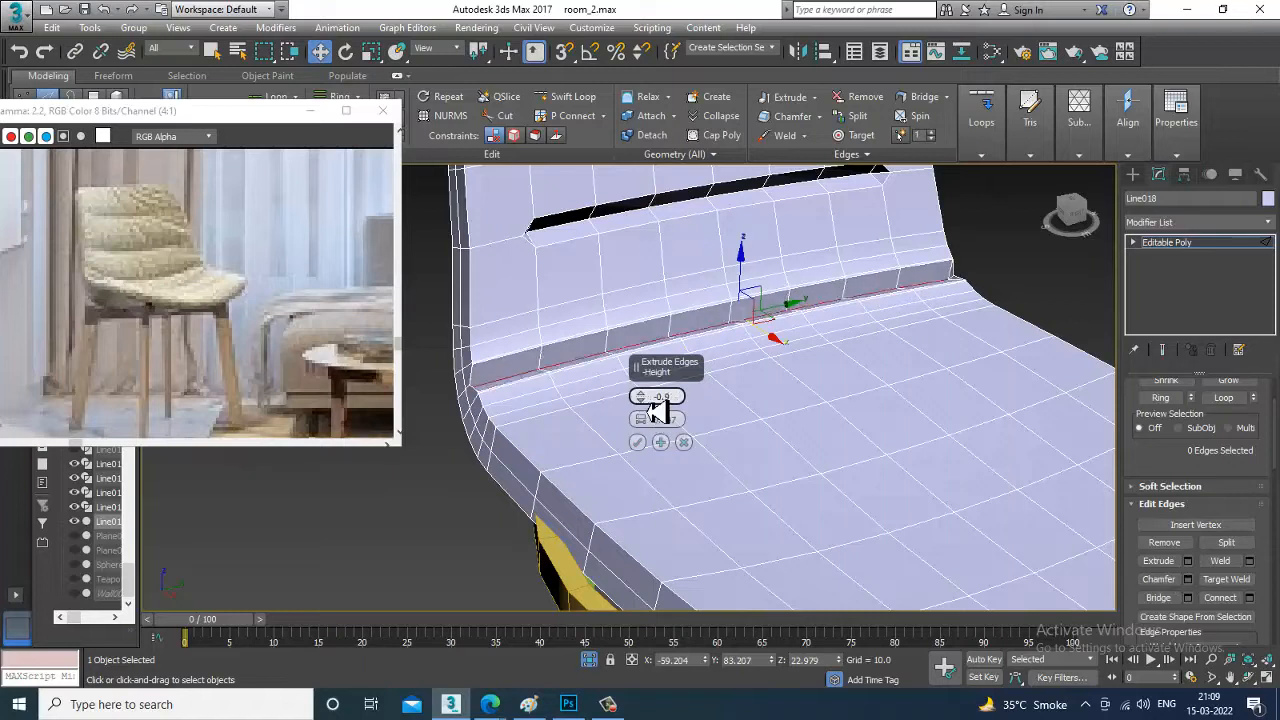
pyautogui.moveTo(645, 433); pyautogui.dragTo(662, 410)
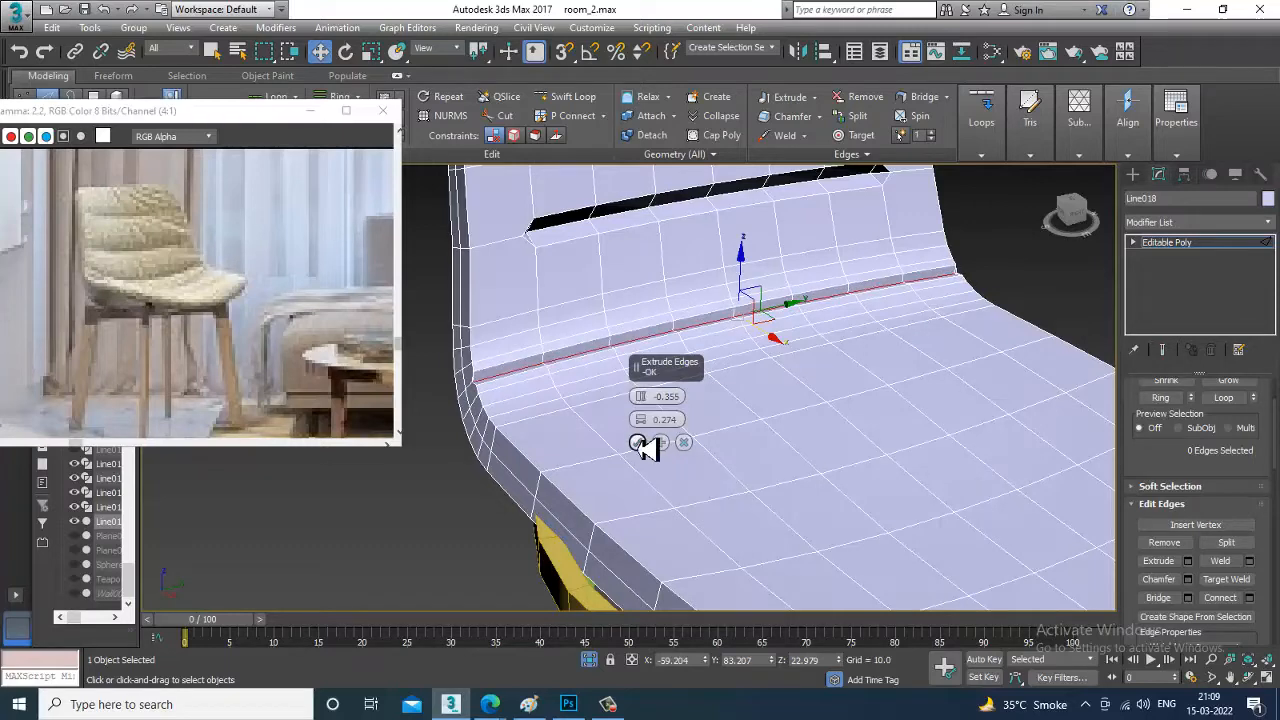
pyautogui.click(638, 443)
pyautogui.click(1101, 313)
# Select the inner edges of three alternate rows across the top of the seat, excluding the outermost edges
pyautogui.keyDown('alt'); pyautogui.moveTo(735, 454); pyautogui.dragTo(698, 462, button='middle'); pyautogui.keyUp('alt')
pyautogui.click(660, 460)
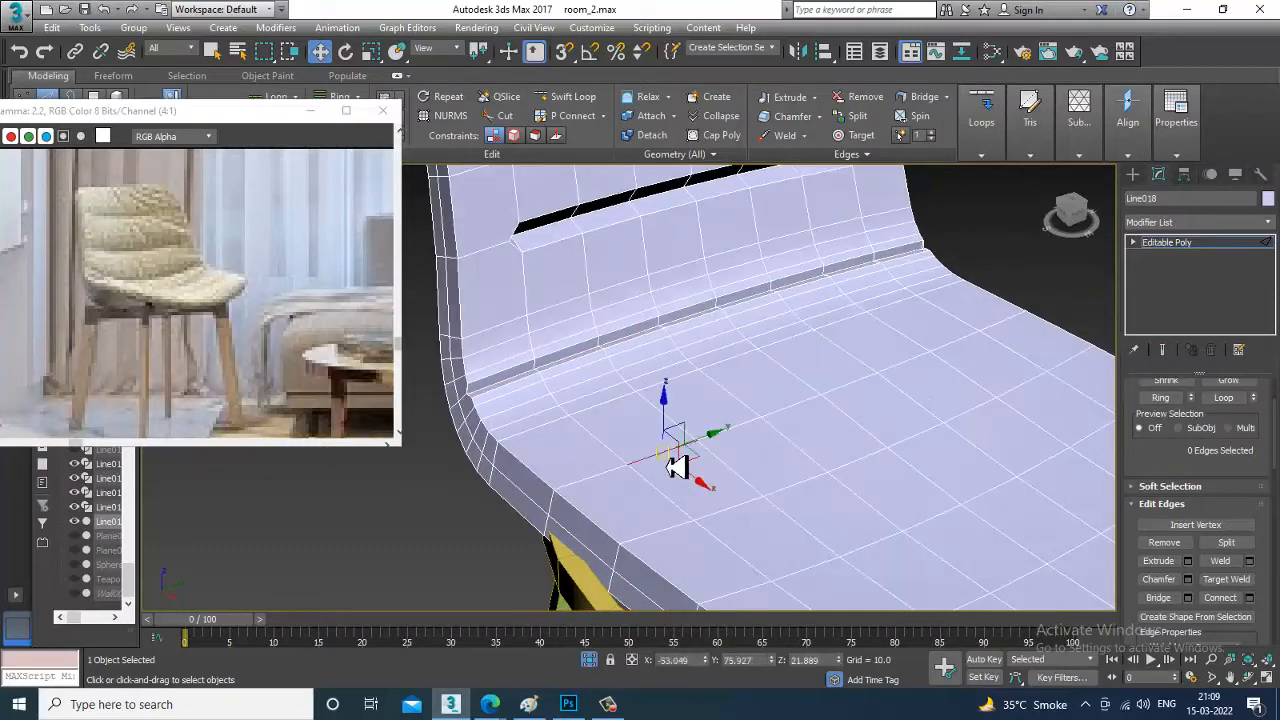
pyautogui.moveTo(756, 434); pyautogui.dragTo(924, 373)
pyautogui.keyDown('ctrl'); pyautogui.click(927, 371); pyautogui.keyUp('ctrl')
pyautogui.keyDown('ctrl'); pyautogui.click(958, 353); pyautogui.keyUp('ctrl')
pyautogui.keyDown('alt'); pyautogui.moveTo(934, 408); pyautogui.dragTo(718, 487, button='middle'); pyautogui.keyUp('alt')
pyautogui.keyDown('shift'); pyautogui.moveTo(706, 527); pyautogui.dragTo(1003, 401); pyautogui.keyUp('shift')
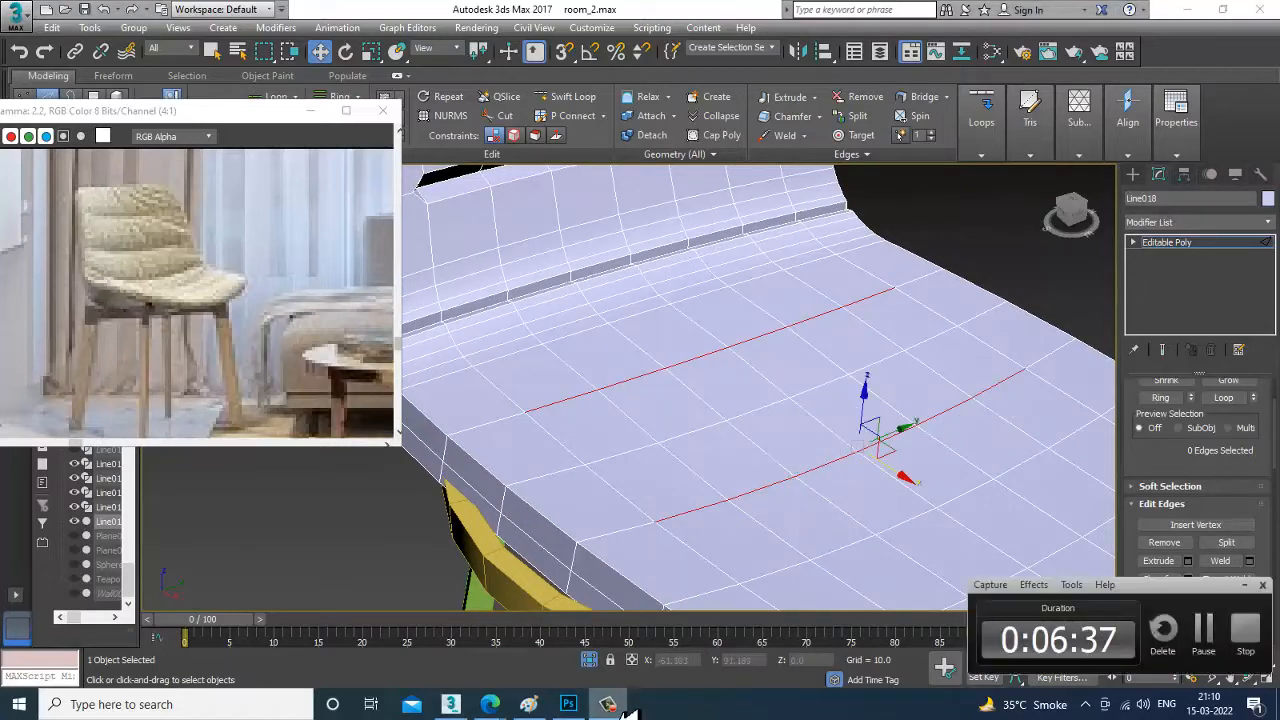
pyautogui.keyDown('alt'); pyautogui.moveTo(777, 434); pyautogui.dragTo(739, 457, button='middle'); pyautogui.keyUp('alt')
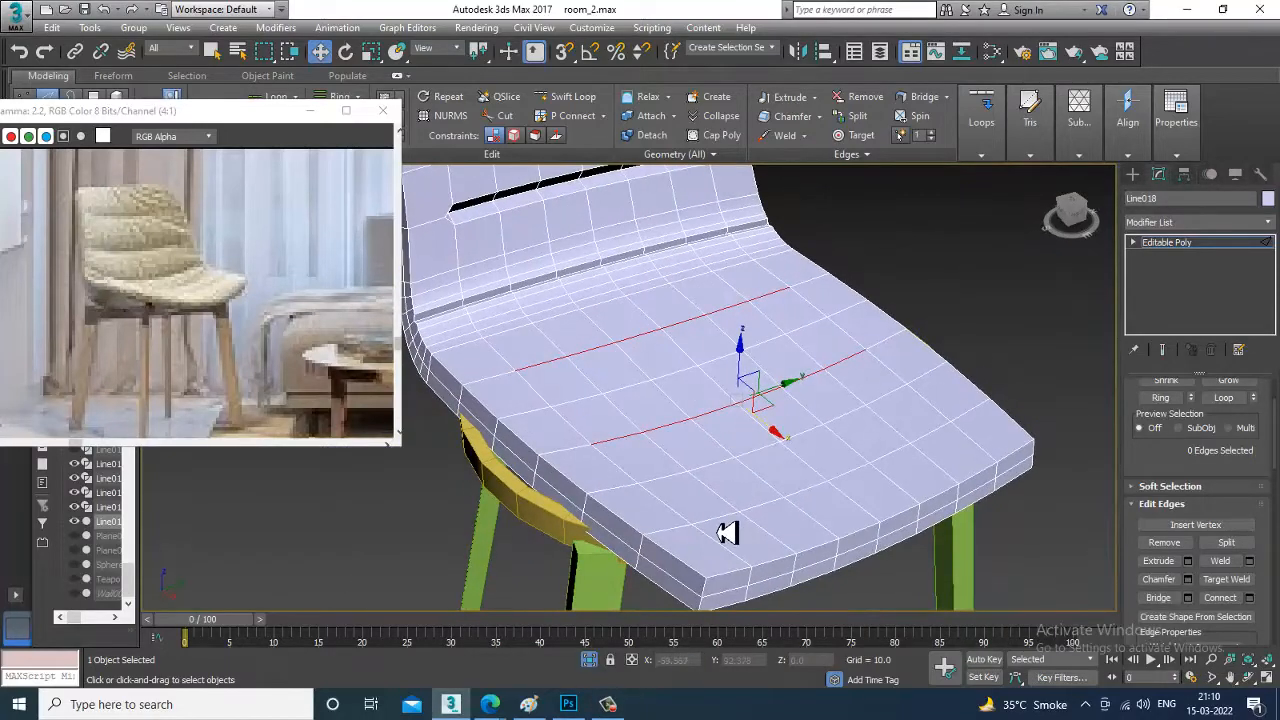
pyautogui.keyDown('ctrl'); pyautogui.click(815, 506); pyautogui.keyUp('ctrl')
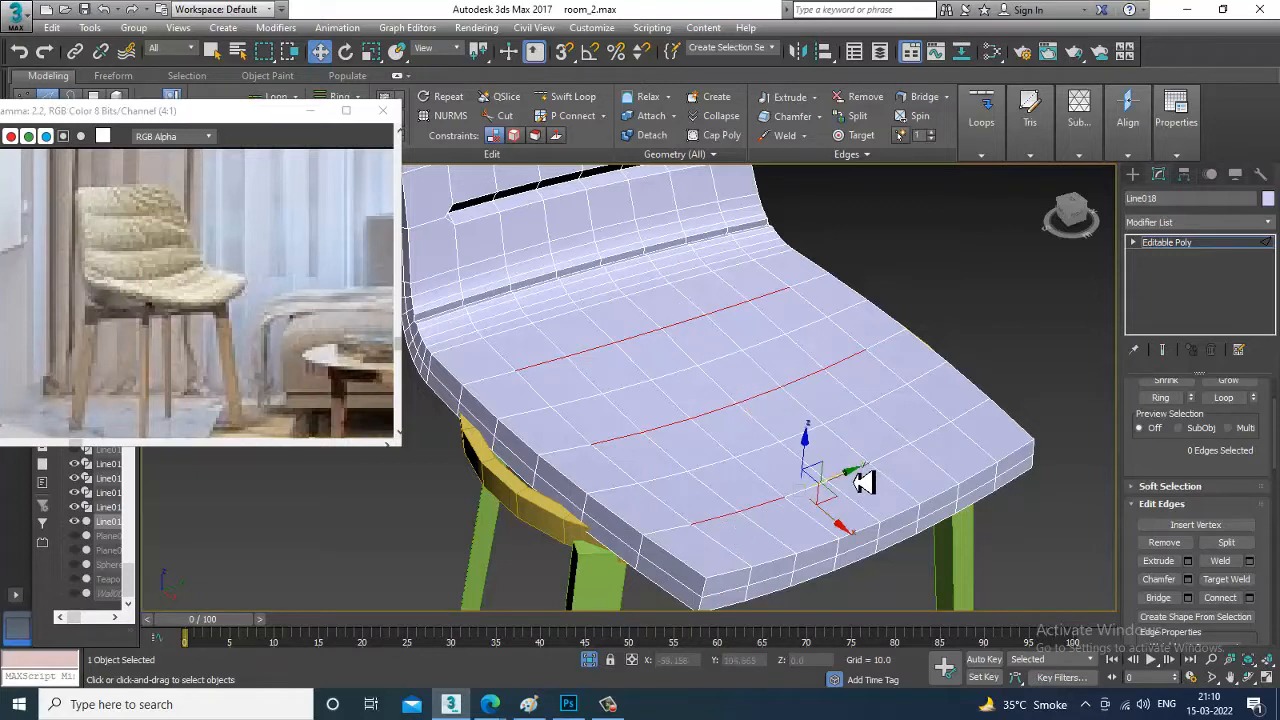
pyautogui.keyDown('ctrl'); pyautogui.click(914, 457); pyautogui.keyUp('ctrl')
pyautogui.keyDown('ctrl'); pyautogui.click(818, 505); pyautogui.keyUp('ctrl')
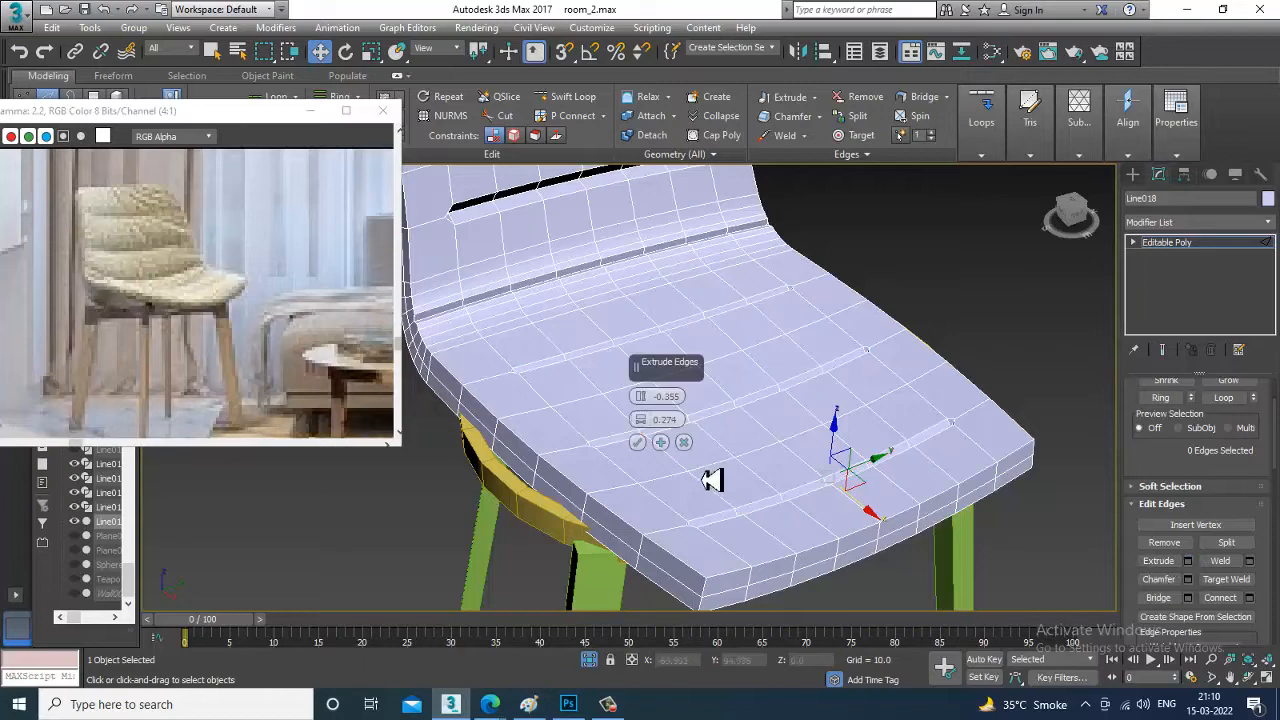
# Extrude the three selected seat edge rows inward as shallow grooves and leave edge editing
pyautogui.keyDown('alt'); pyautogui.moveTo(720, 477); pyautogui.dragTo(697, 378, button='middle'); pyautogui.keyUp('alt')
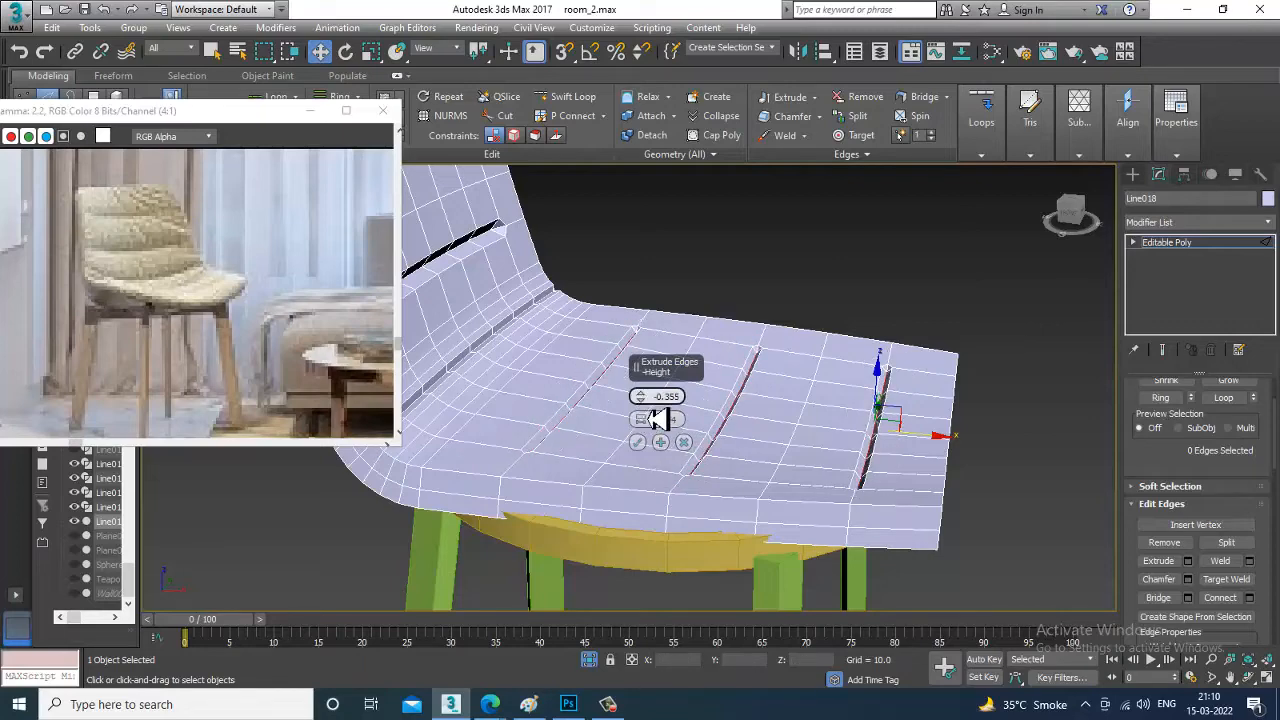
pyautogui.keyDown('alt'); pyautogui.moveTo(768, 345); pyautogui.dragTo(732, 378, button='middle'); pyautogui.keyUp('alt')
pyautogui.click(1226, 245)
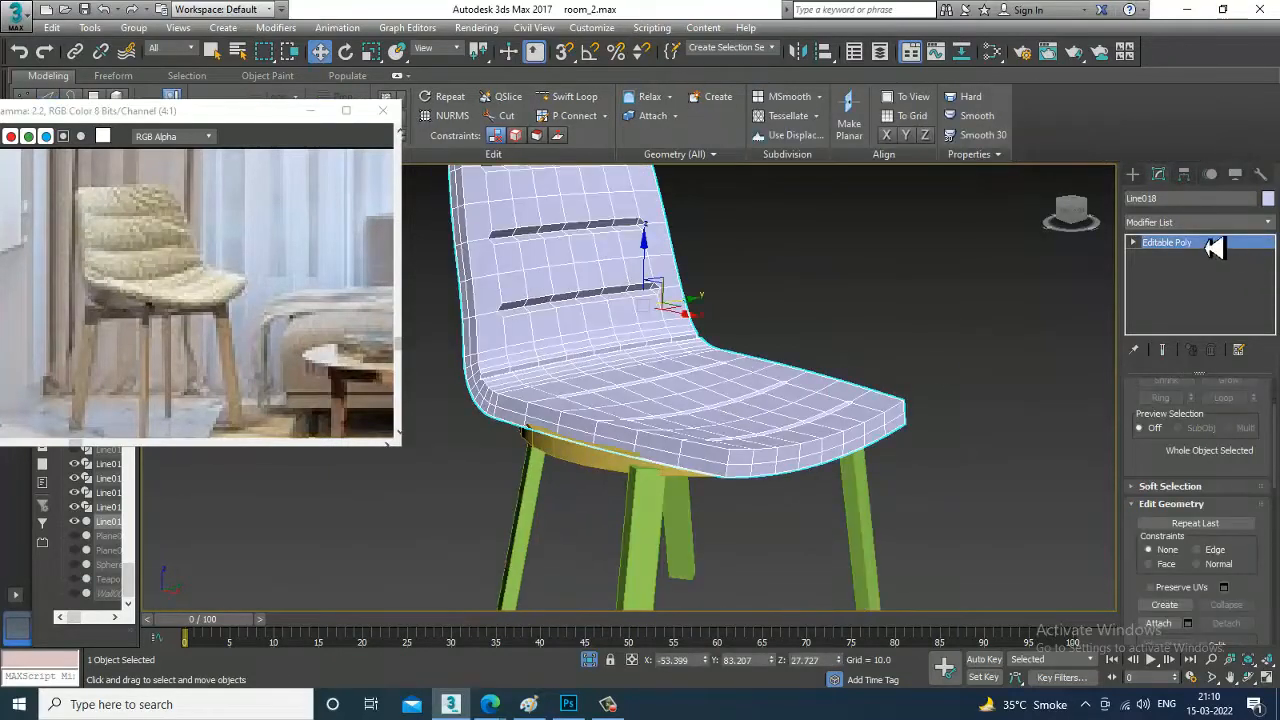
# Add a TurboSmooth modifier to the seat and backrest
pyautogui.click(1202, 224)
pyautogui.write('tu')
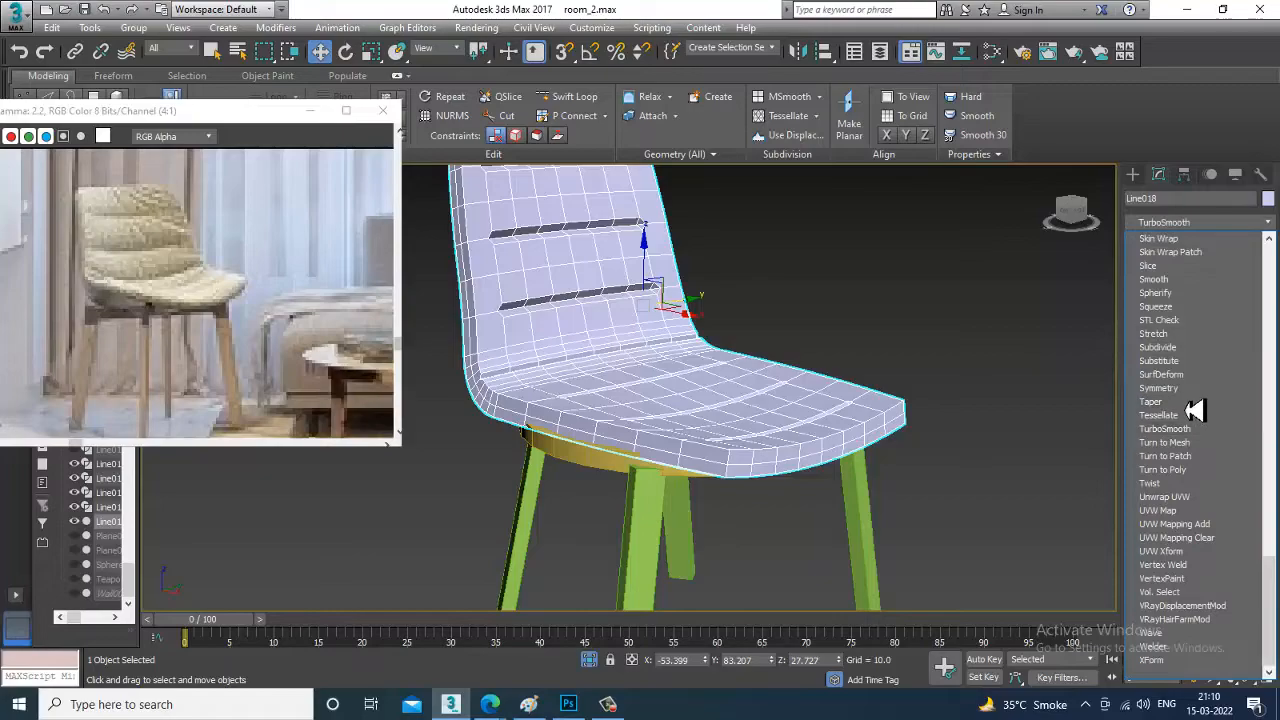
pyautogui.press('Return')
# Select the circular ring frame under the seat and scale it down uniformly to about 83 percent
pyautogui.keyDown('alt'); pyautogui.moveTo(831, 354); pyautogui.dragTo(737, 409, button='middle'); pyautogui.keyUp('alt')
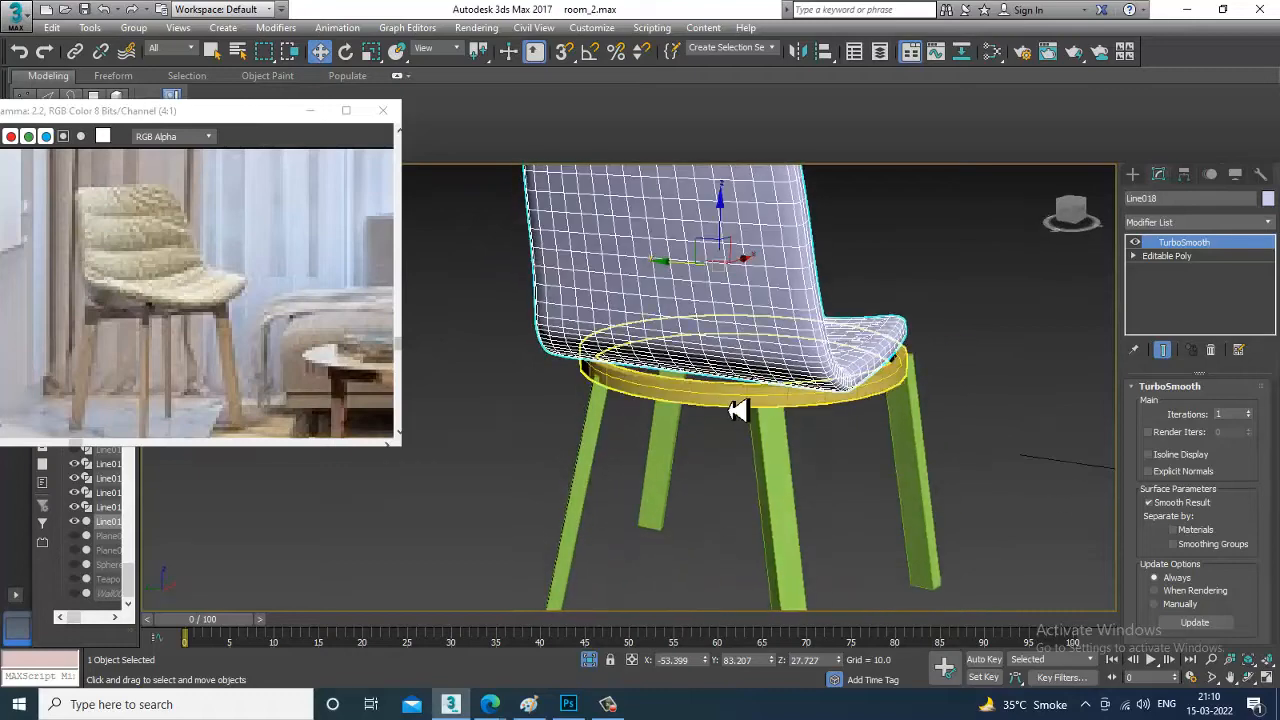
pyautogui.click(750, 415)
pyautogui.click(737, 376)
pyautogui.press('r')
pyautogui.moveTo(752, 366); pyautogui.dragTo(762, 384)
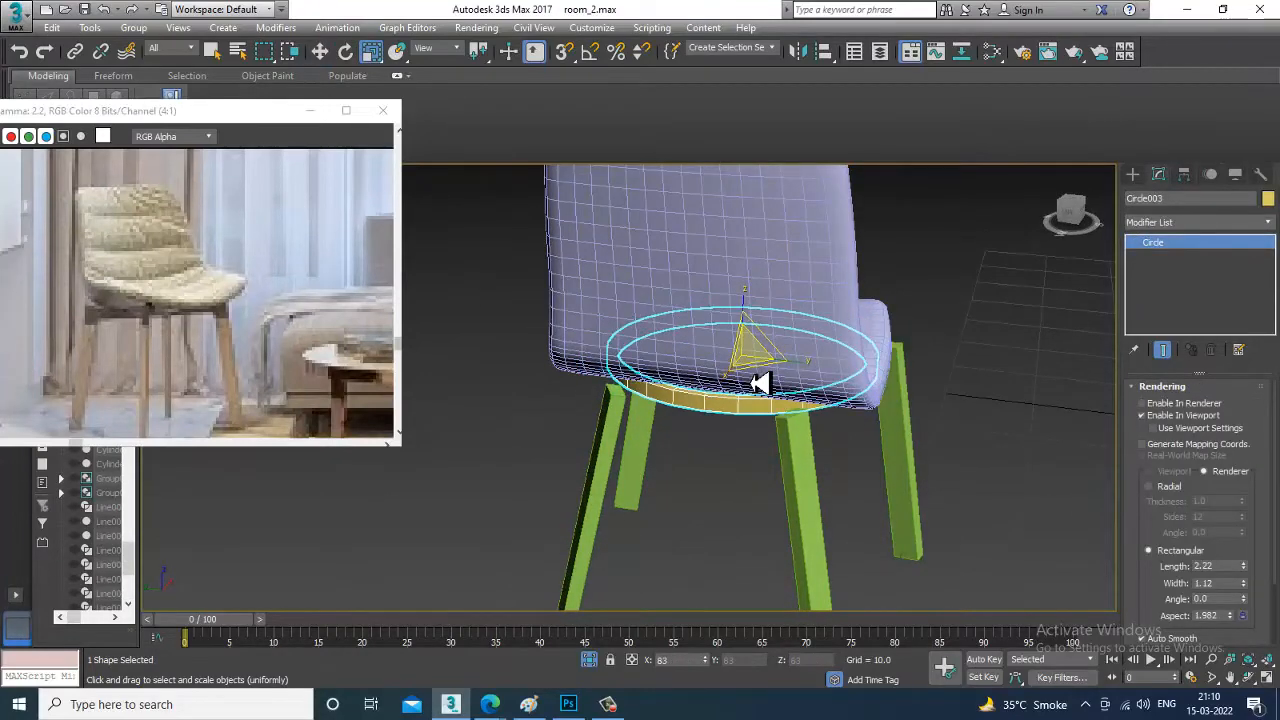
# Shift the top vertex of one front leg inward so the leg meets the circular ring frame
pyautogui.keyDown('alt'); pyautogui.moveTo(868, 404); pyautogui.dragTo(935, 437, button='middle'); pyautogui.keyUp('alt')
pyautogui.click(876, 446)
pyautogui.hotkey('alt', 'w')
pyautogui.middleClick(584, 350)
pyautogui.hotkey('alt', 'w')
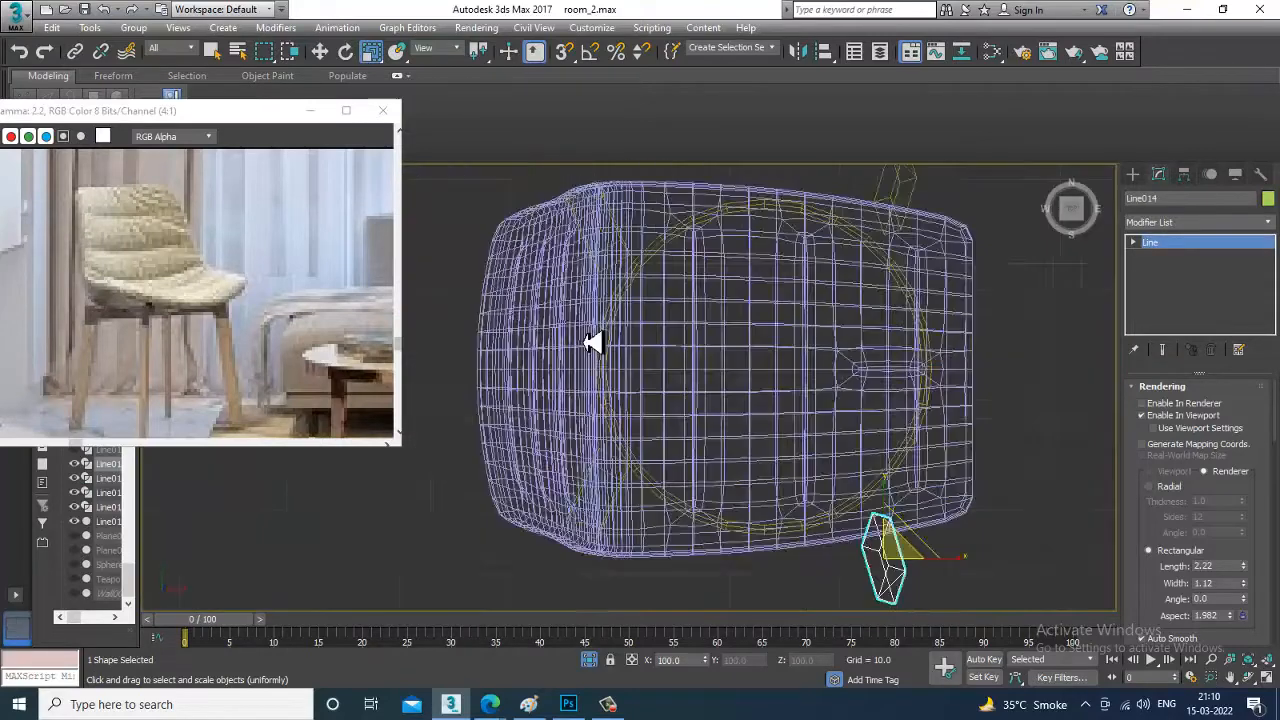
pyautogui.scroll(-1, 593, 343)
pyautogui.scroll(-1, 700, 406)
pyautogui.hotkey('alt', 'w')
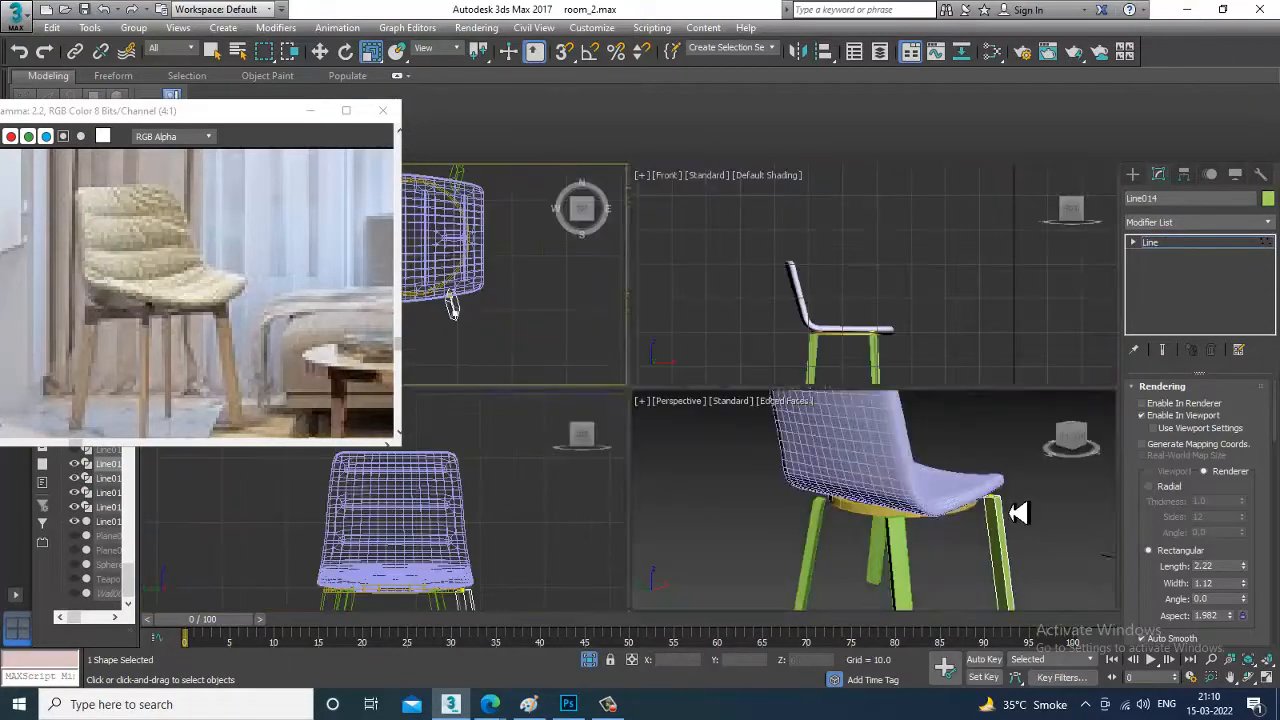
pyautogui.keyDown('alt'); pyautogui.moveTo(1017, 514); pyautogui.dragTo(877, 506, button='middle'); pyautogui.keyUp('alt')
pyautogui.press('w')
pyautogui.hotkey('alt', 'w')
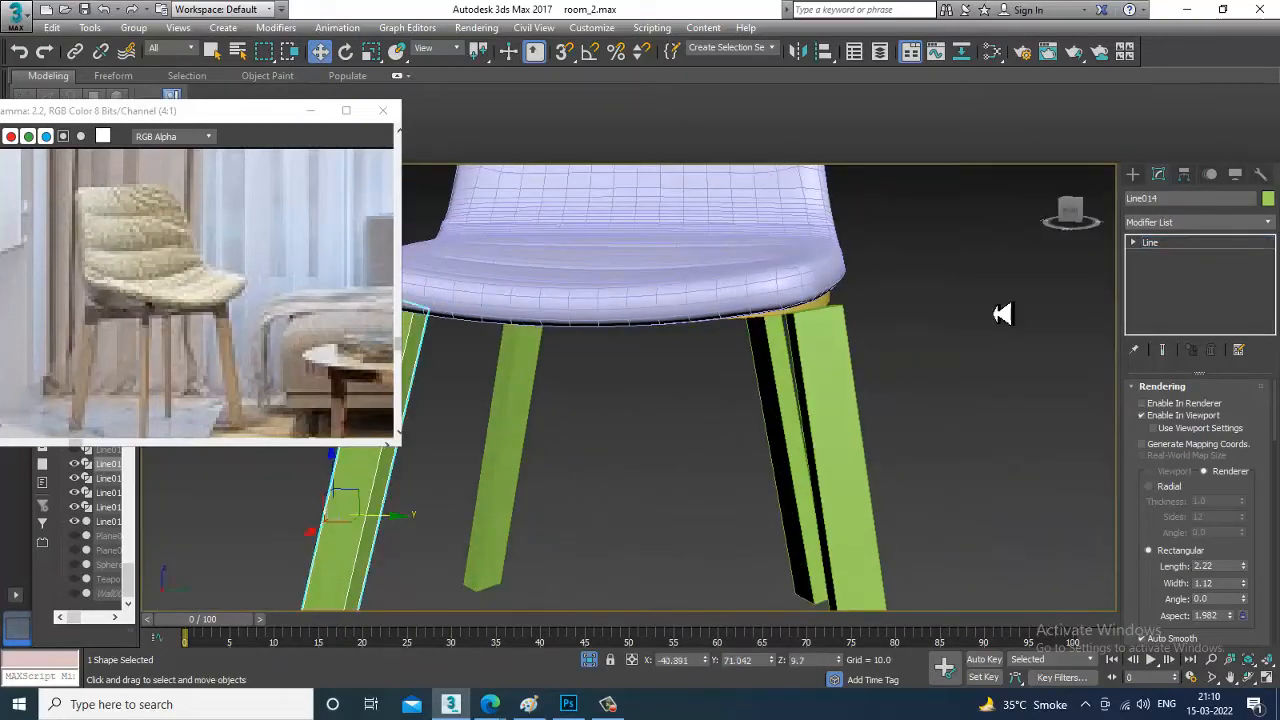
# Fit the tops of the other front leg and one rear leg against the ring frame by adjusting their upper vertices
pyautogui.click(854, 371)
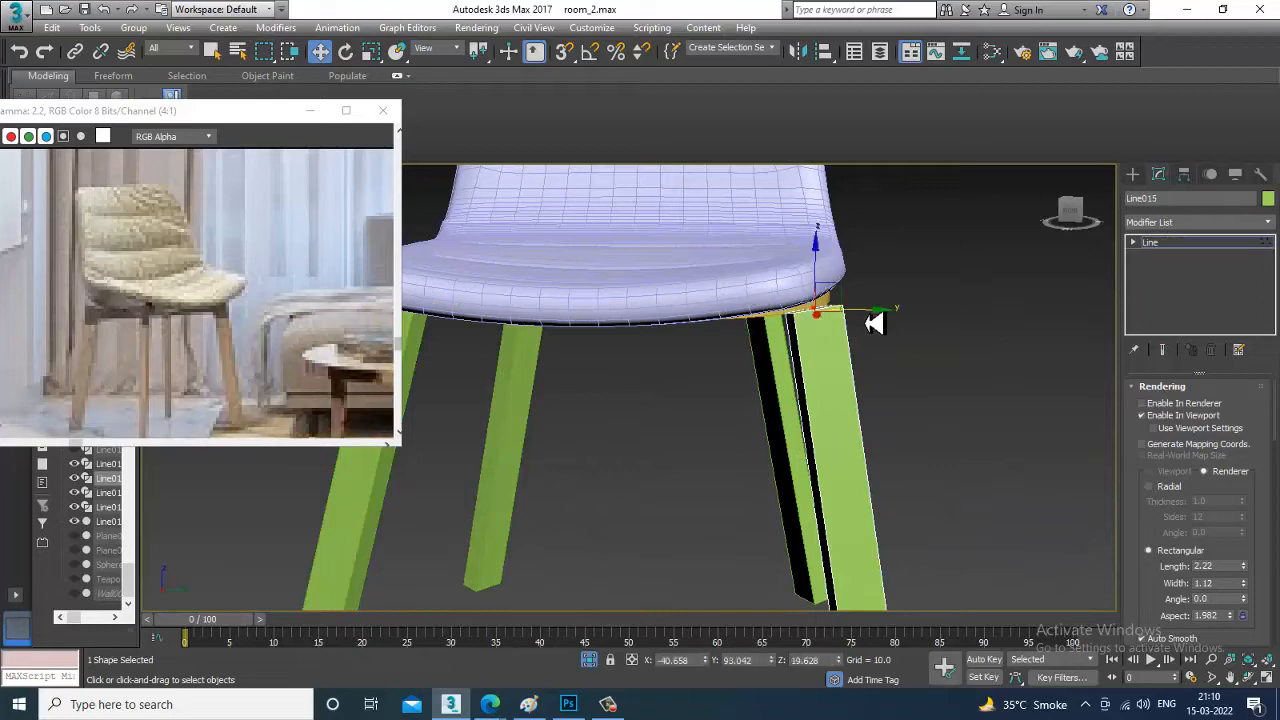
pyautogui.keyDown('alt'); pyautogui.moveTo(850, 318); pyautogui.dragTo(948, 379, button='middle'); pyautogui.keyUp('alt')
pyautogui.click(1190, 243)
pyautogui.scroll(-6, 806, 429)
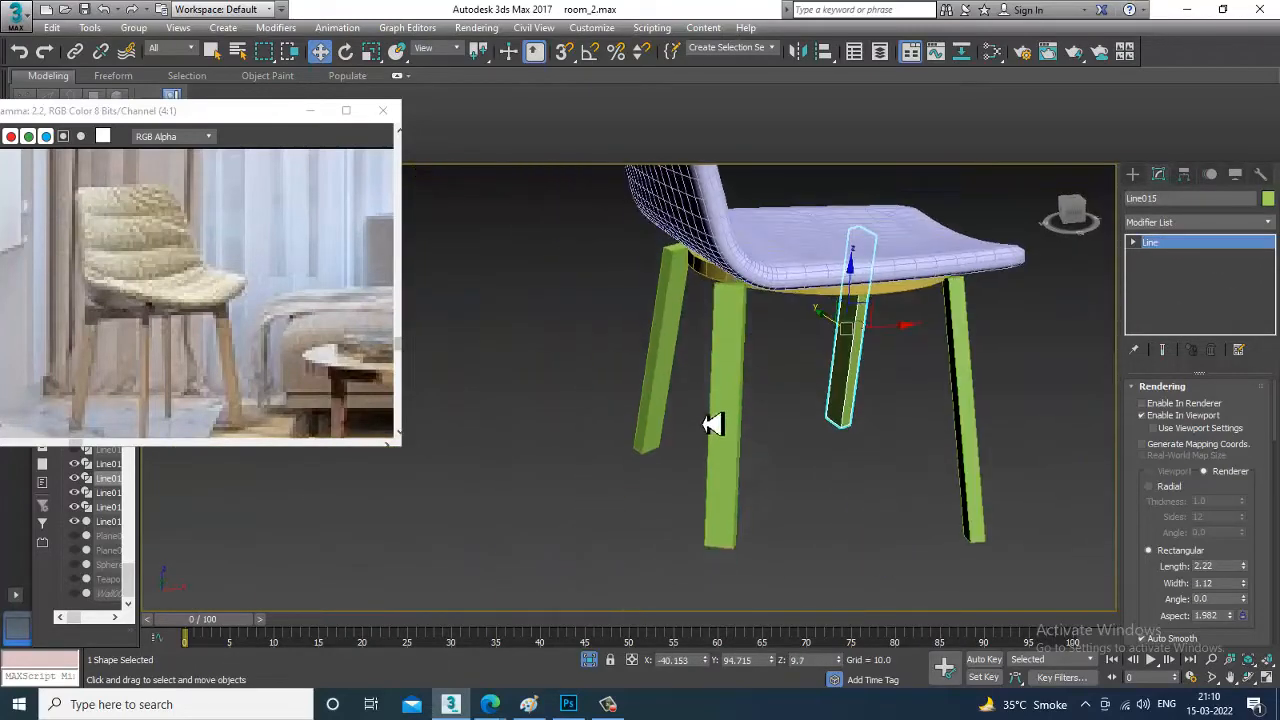
pyautogui.click(731, 395)
pyautogui.keyDown('alt'); pyautogui.moveTo(731, 395); pyautogui.dragTo(807, 485, button='middle'); pyautogui.keyUp('alt')
pyautogui.click(1205, 245)
# Move the top vertex of the remaining rear leg inward onto the ring frame, checking it in wireframe
pyautogui.keyDown('alt'); pyautogui.moveTo(800, 420); pyautogui.dragTo(537, 368, button='middle'); pyautogui.keyUp('alt')
pyautogui.click(578, 417)
pyautogui.keyDown('alt'); pyautogui.moveTo(613, 413); pyautogui.dragTo(641, 432, button='middle'); pyautogui.keyUp('alt')
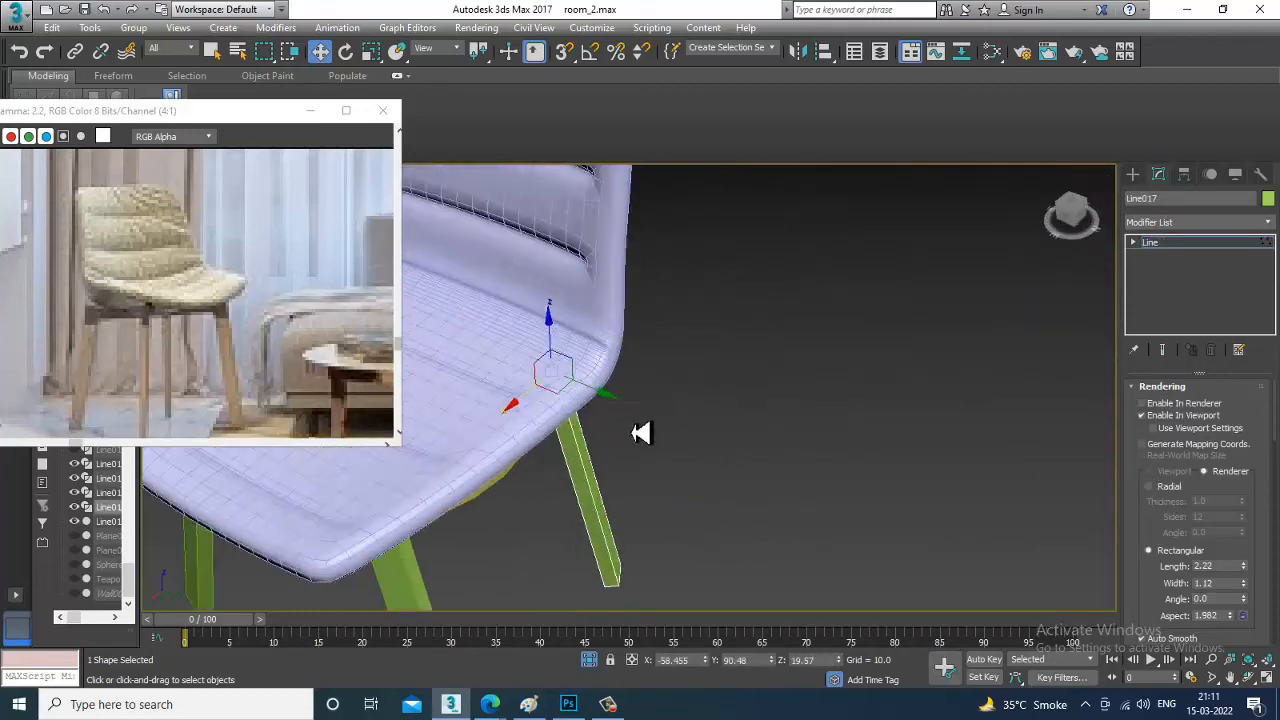
pyautogui.press('F3')
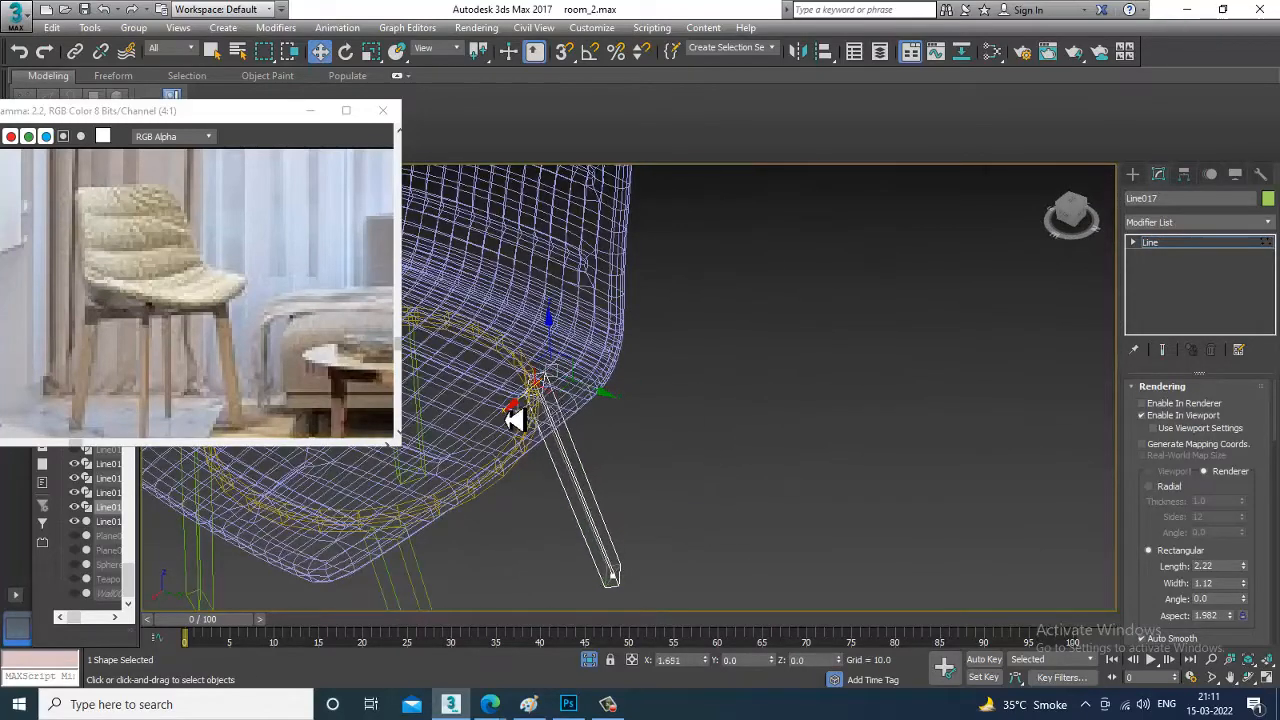
pyautogui.keyDown('alt'); pyautogui.moveTo(514, 417); pyautogui.dragTo(585, 423, button='middle'); pyautogui.keyUp('alt')
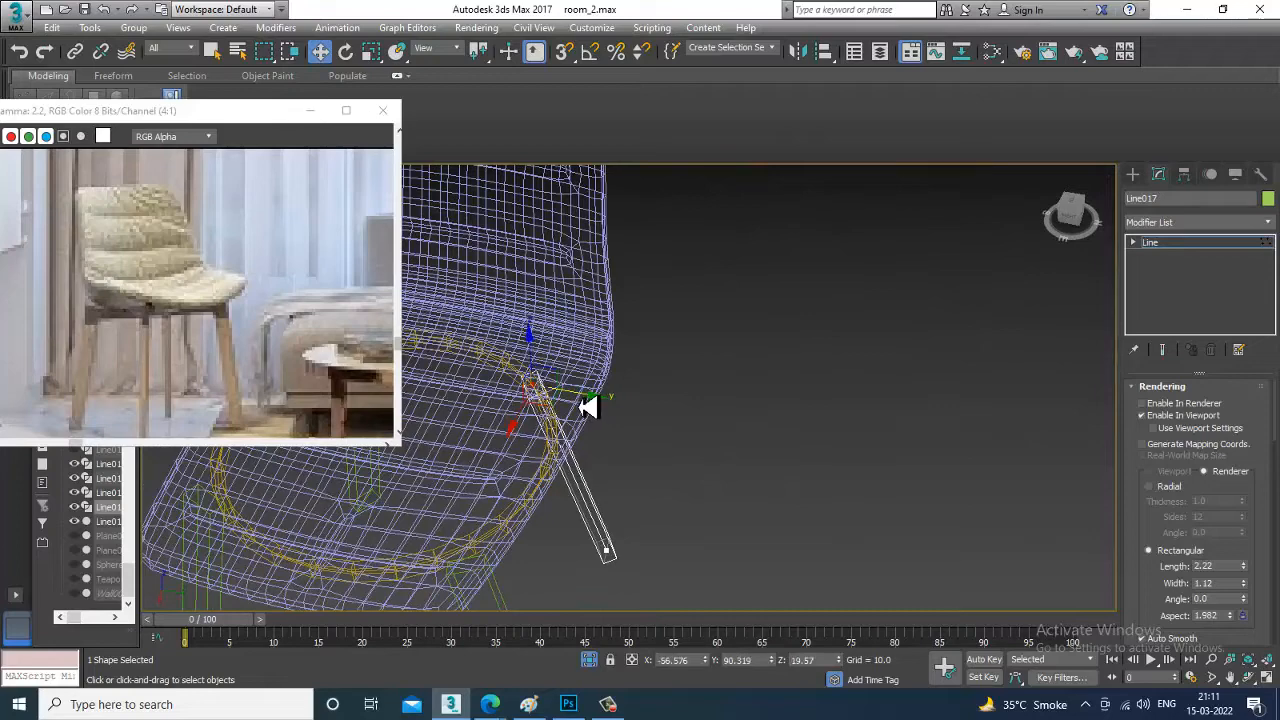
pyautogui.press('F3')
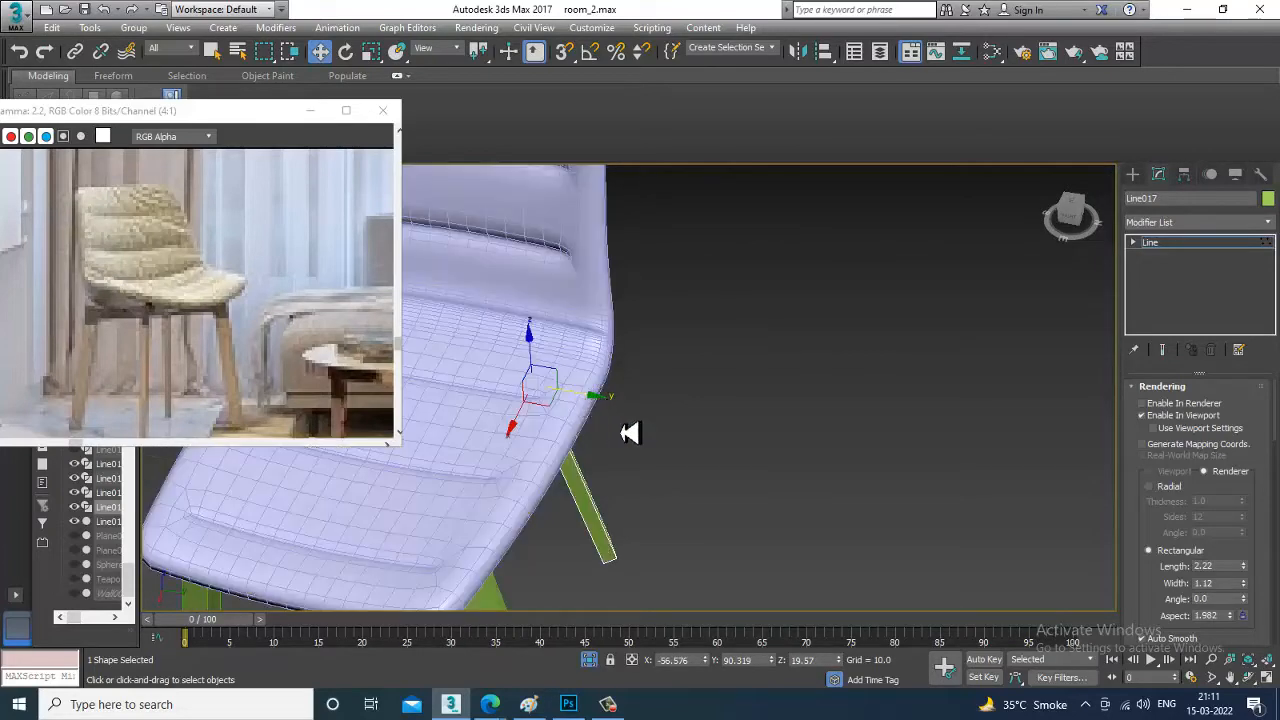
pyautogui.scroll(-5, 630, 433)
pyautogui.keyDown('alt'); pyautogui.moveTo(728, 383); pyautogui.dragTo(831, 426, button='middle'); pyautogui.keyUp('alt')
pyautogui.scroll(5, 815, 443)
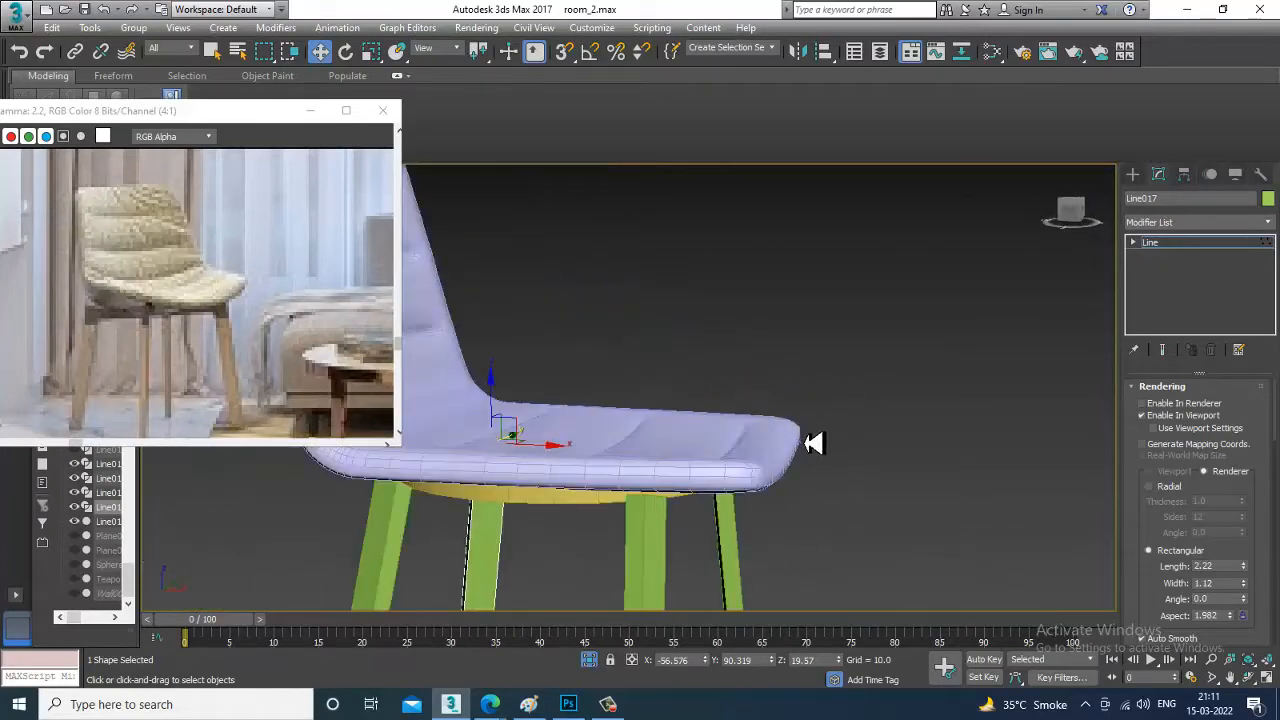
# Convert the smoothed seat and backrest to an editable poly
pyautogui.scroll(-2, 790, 425)
pyautogui.click(755, 440)
pyautogui.scroll(-4, 765, 443)
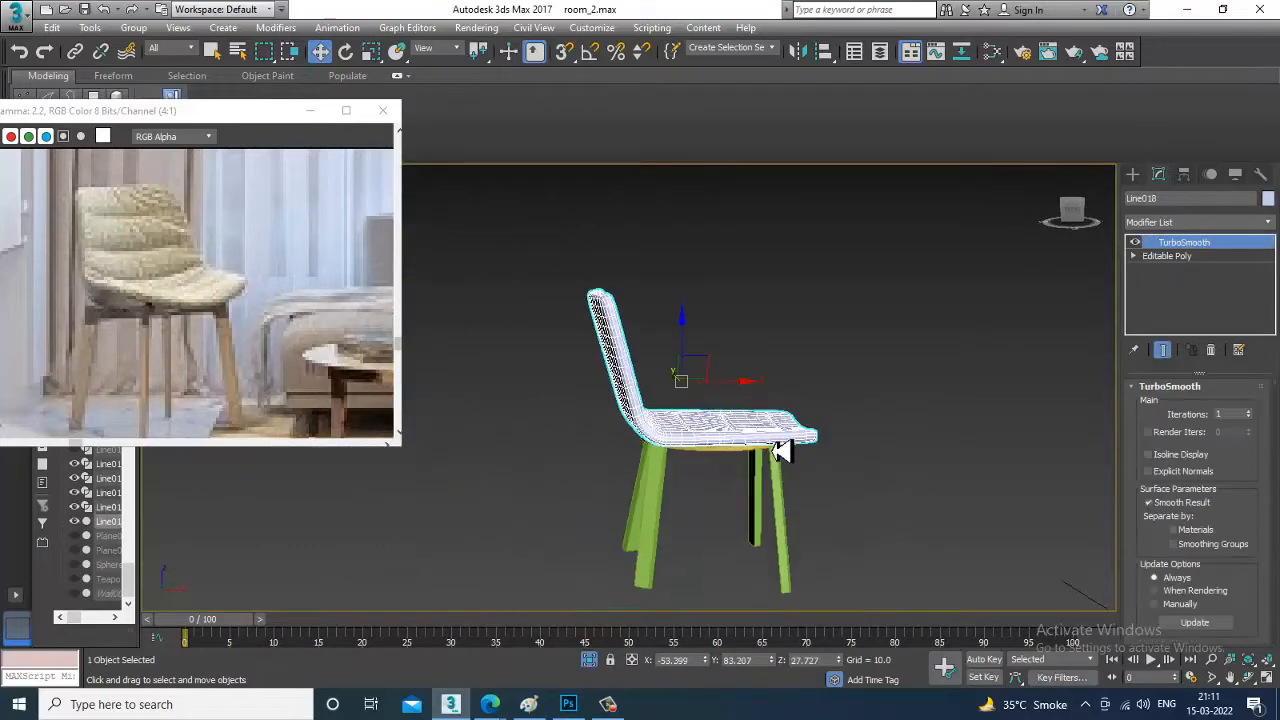
pyautogui.keyDown('alt'); pyautogui.moveTo(789, 471); pyautogui.dragTo(831, 480, button='middle'); pyautogui.keyUp('alt')
pyautogui.scroll(3, 819, 471)
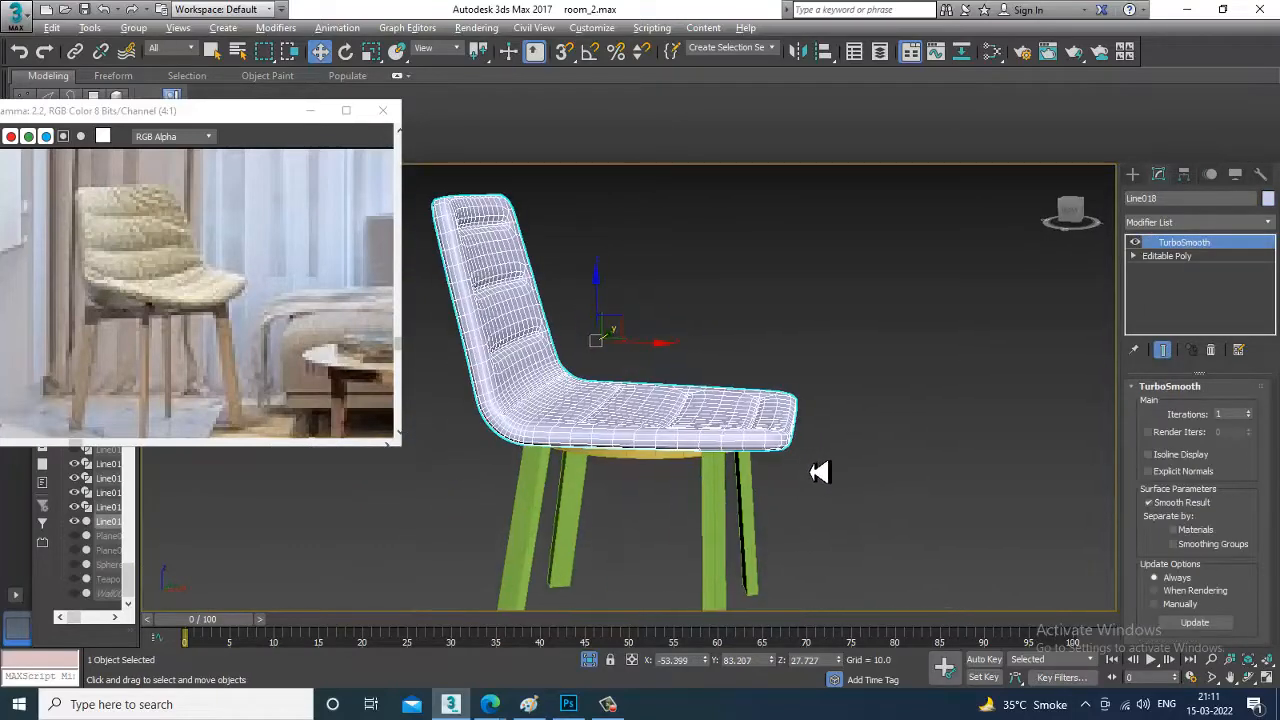
pyautogui.keyDown('alt'); pyautogui.moveTo(774, 440); pyautogui.dragTo(690, 450, button='middle'); pyautogui.keyUp('alt')
pyautogui.rightClick(522, 326)
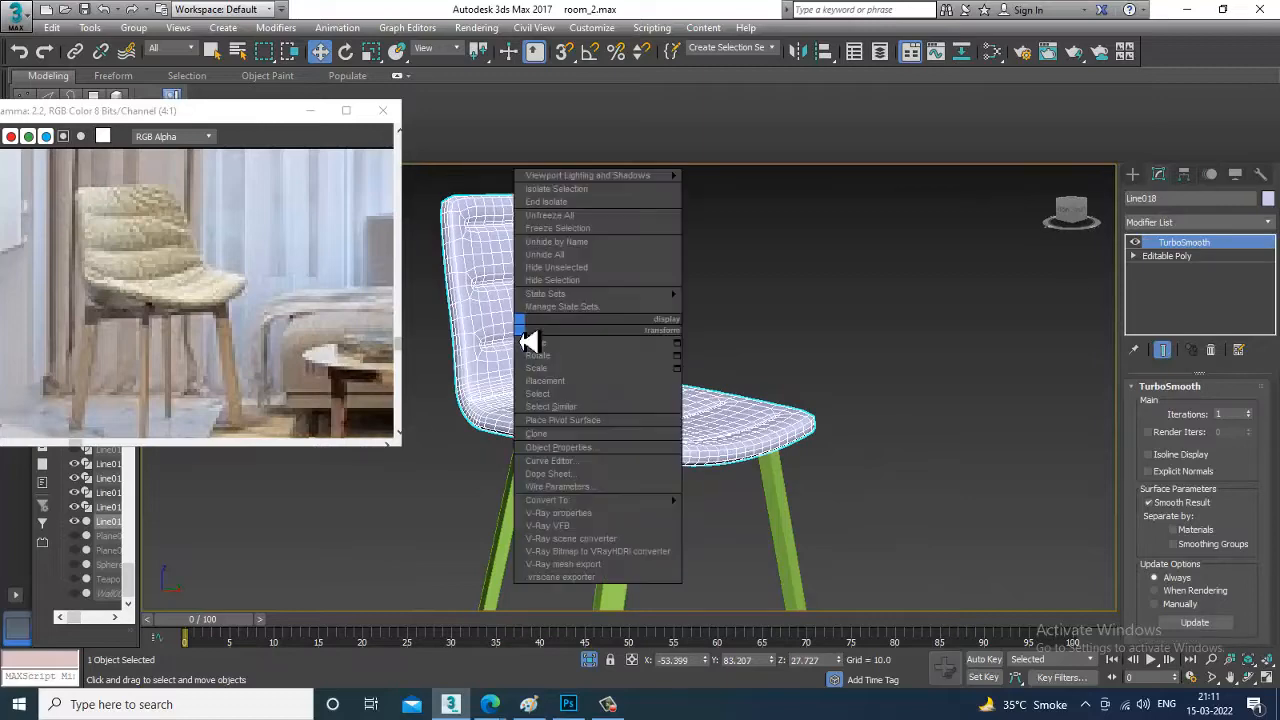
pyautogui.moveTo(600, 500)
pyautogui.click(790, 513)
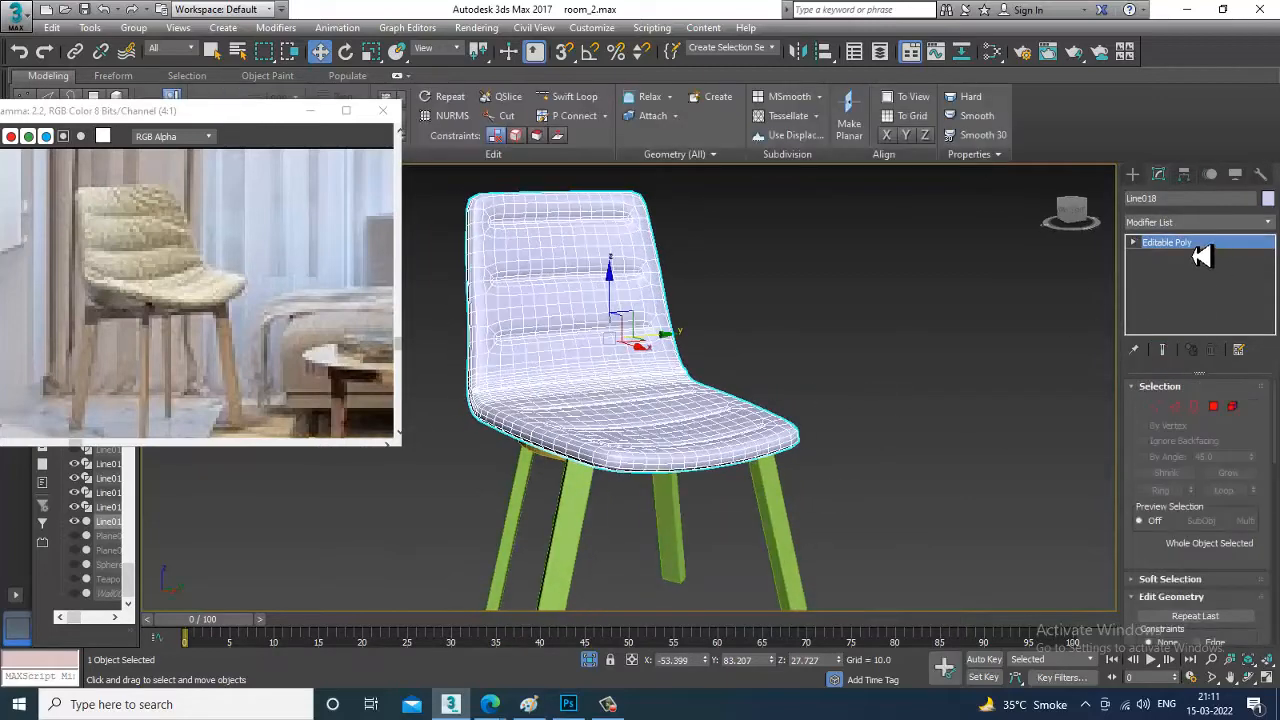
# Add an FFD(box) modifier with a 4x4x4 lattice to the seat and backrest
pyautogui.click(1190, 222)
pyautogui.press('f')
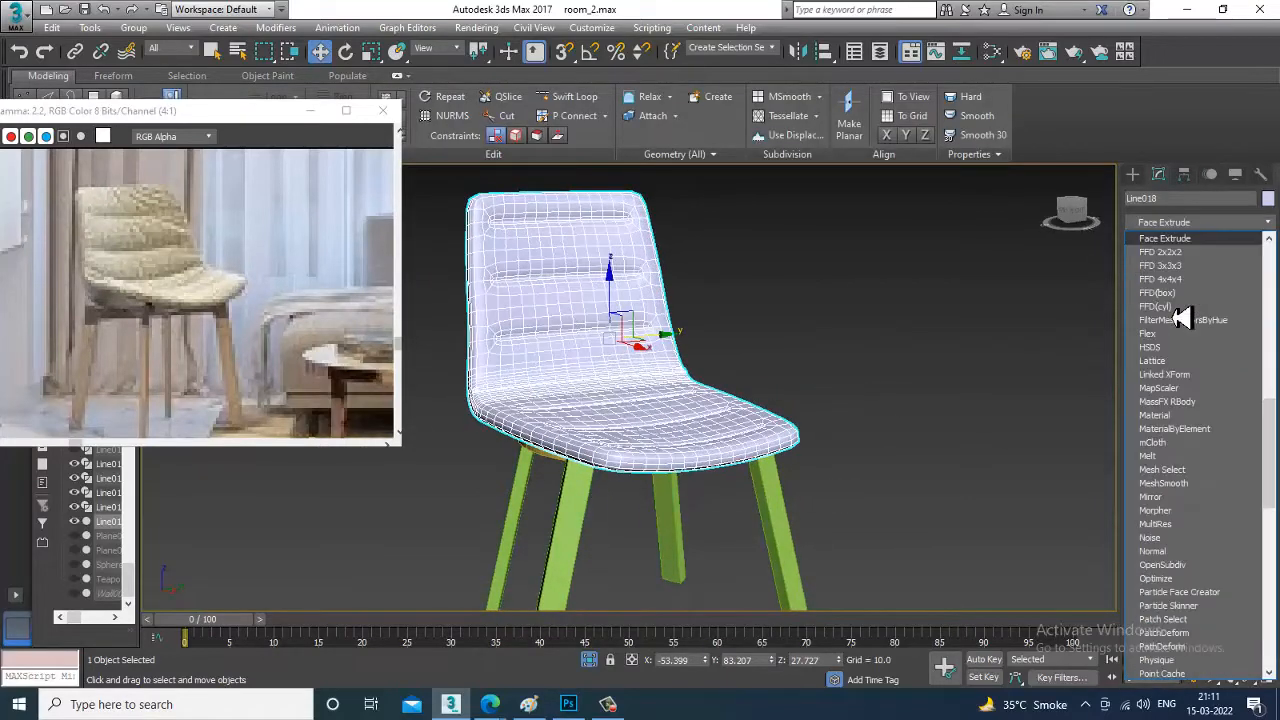
pyautogui.click(1174, 293)
pyautogui.keyDown('alt'); pyautogui.moveTo(780, 422); pyautogui.dragTo(746, 416, button='middle'); pyautogui.keyUp('alt')
pyautogui.hotkey('alt', 'w')
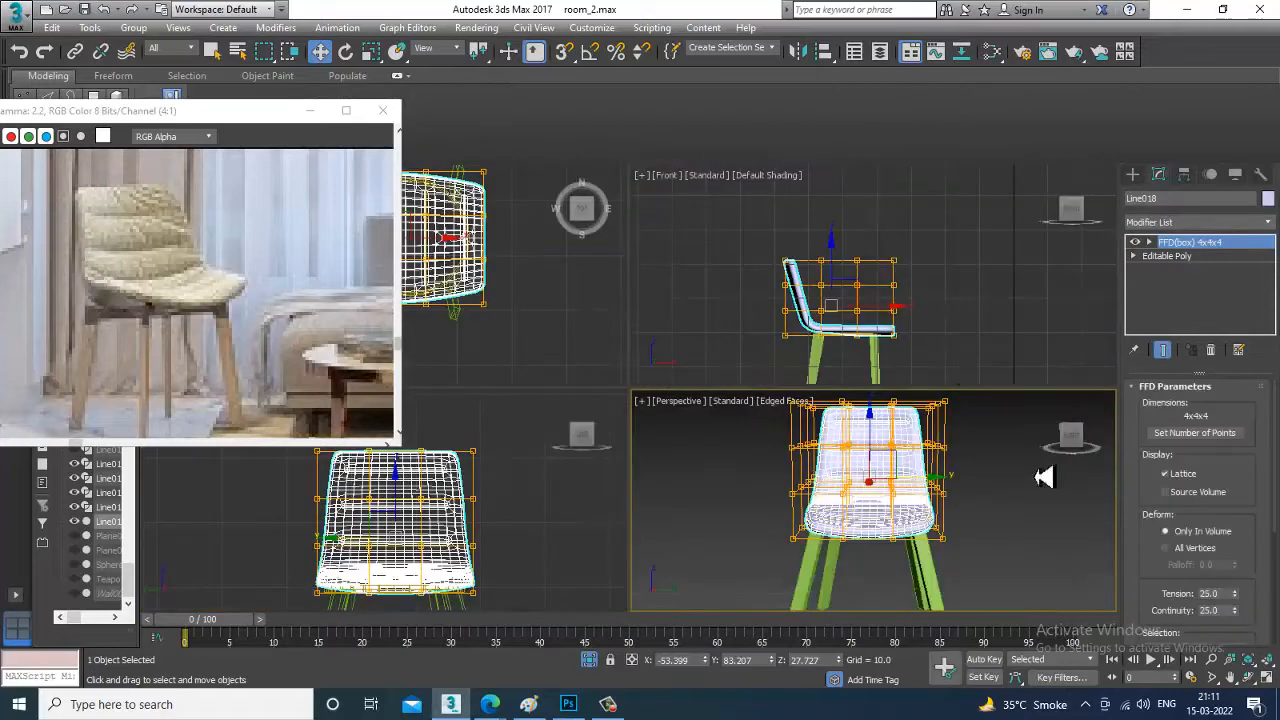
# Move the front column of lattice control points back toward the backrest by about 1.4 units in the front view
pyautogui.click(851, 300)
pyautogui.hotkey('alt', 'w')
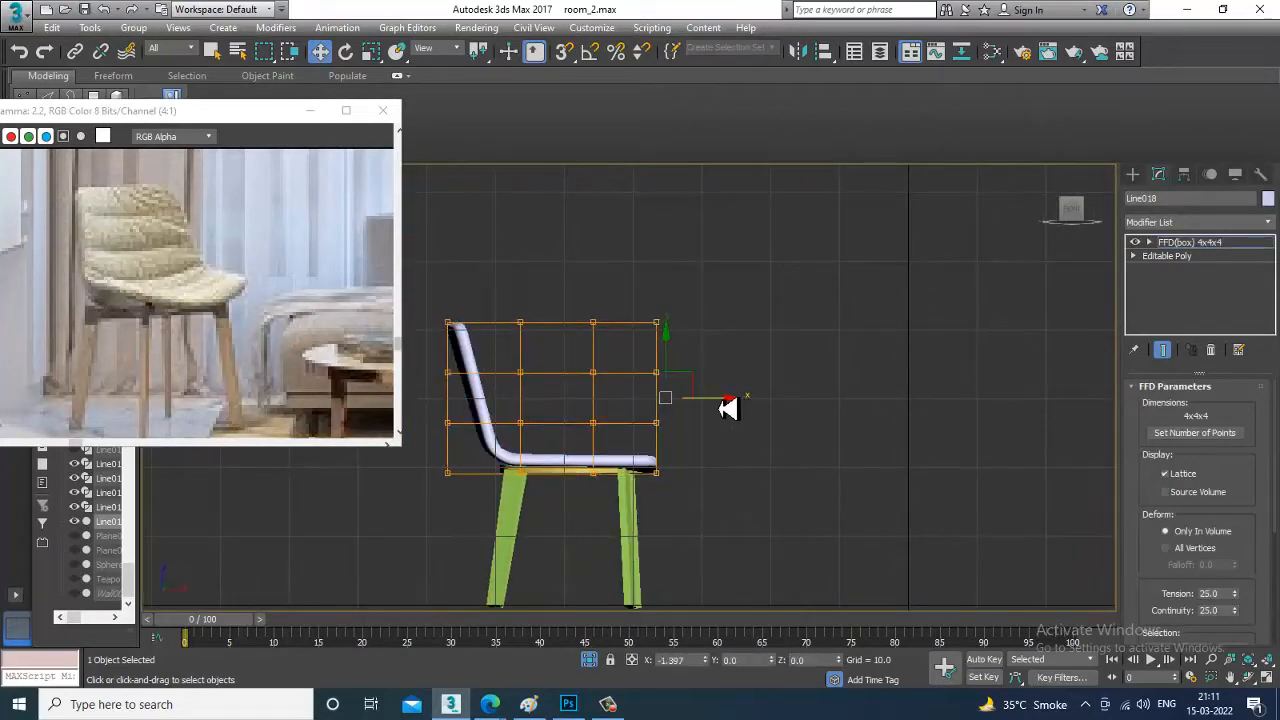
pyautogui.hotkey('alt', 'w')
pyautogui.click(893, 535)
pyautogui.hotkey('alt', 'w')
pyautogui.scroll(1, 834, 496)
pyautogui.keyDown('alt'); pyautogui.moveTo(834, 496); pyautogui.dragTo(591, 337, button='middle'); pyautogui.keyUp('alt')
# End isolation of the chair to bring back the rest of the living-room scene
pyautogui.rightClick(714, 180)
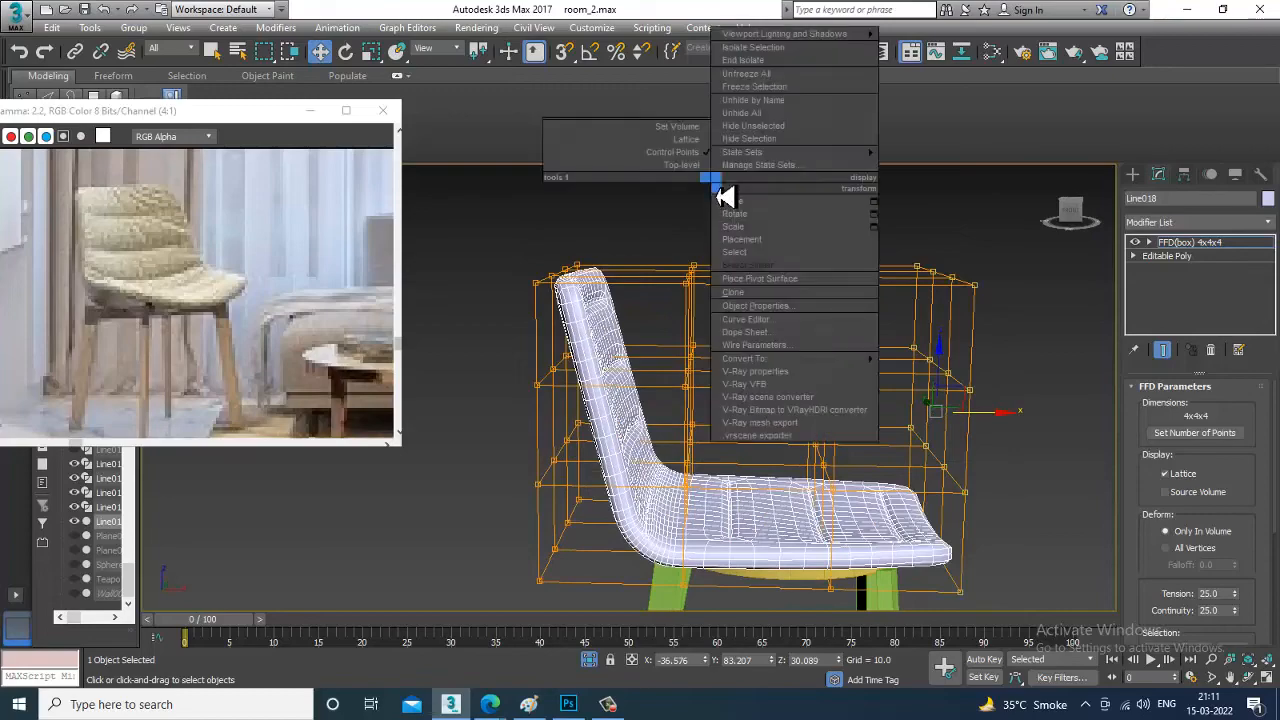
pyautogui.click(766, 62)
pyautogui.scroll(-4, 940, 360)
pyautogui.scroll(7, 868, 340)
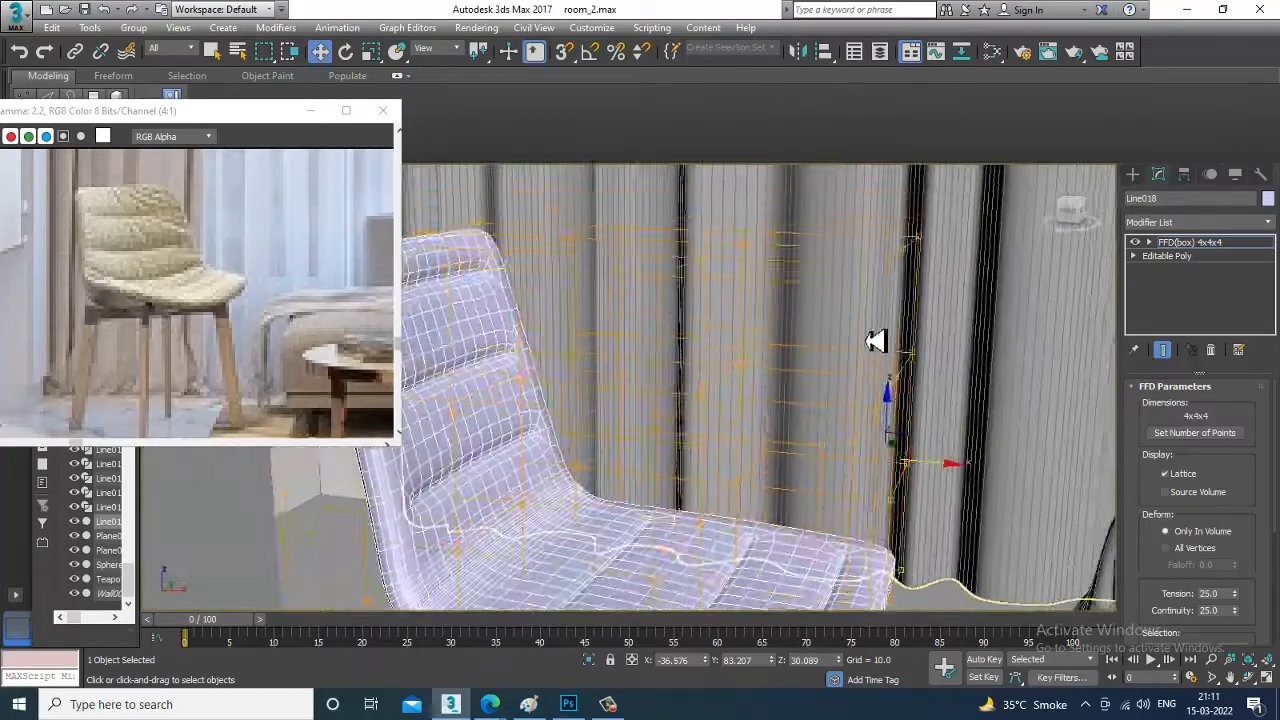
pyautogui.moveTo(812, 305); pyautogui.dragTo(808, 277, button='middle')
pyautogui.scroll(-5, 760, 372)
pyautogui.scroll(1, 249, 277)
pyautogui.scroll(3, 752, 385)
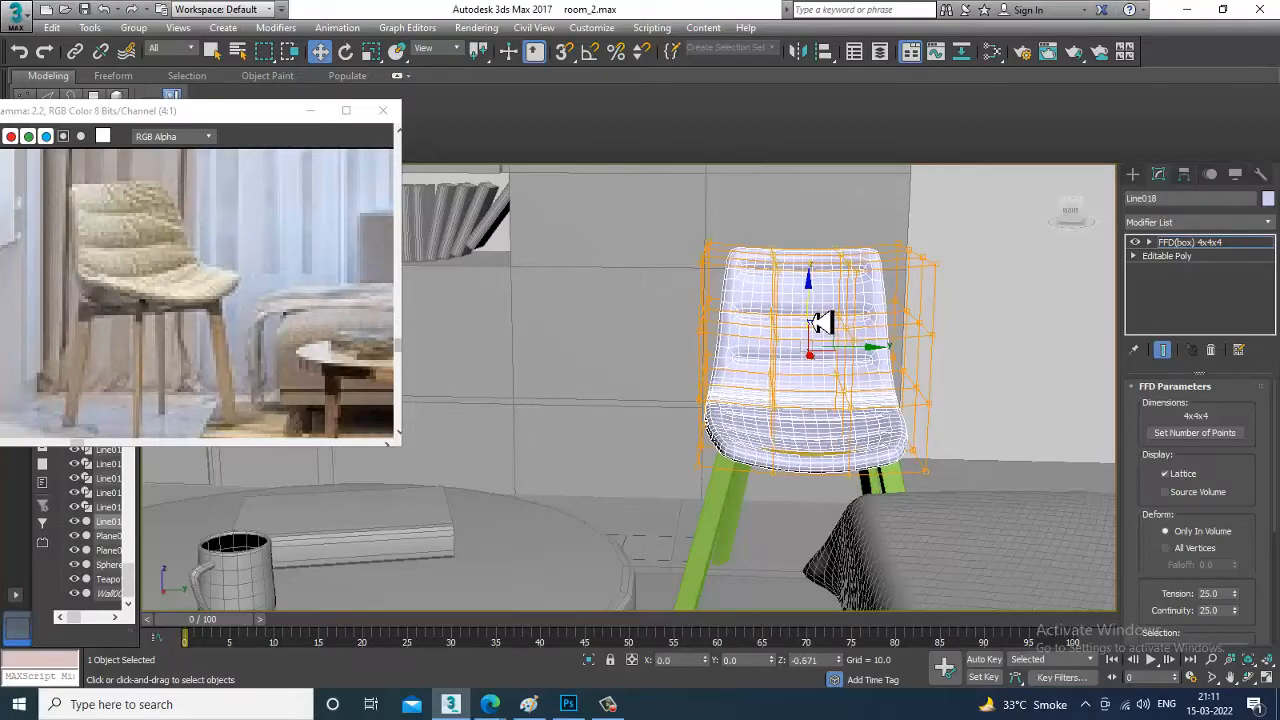
# Select the central lattice control points over the front half of the seat and lower them by about 0.3 units
pyautogui.keyDown('alt'); pyautogui.moveTo(818, 376); pyautogui.dragTo(1030, 478, button='middle'); pyautogui.keyUp('alt')
pyautogui.hotkey('alt', 'w')
pyautogui.middleClick(483, 257)
pyautogui.hotkey('alt', 'w')
pyautogui.moveTo(638, 293); pyautogui.dragTo(670, 320, button='middle')
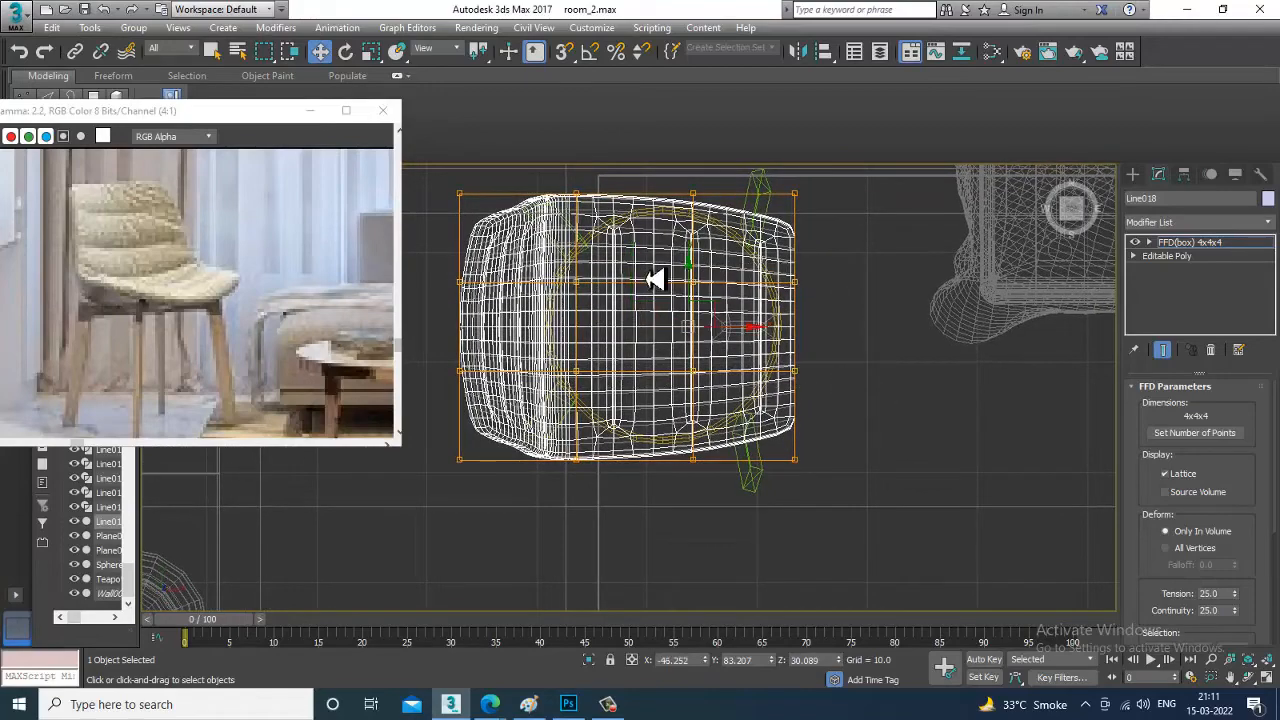
pyautogui.moveTo(868, 402); pyautogui.dragTo(870, 404)
pyautogui.hotkey('alt', 'w')
pyautogui.middleClick(878, 459)
pyautogui.hotkey('alt', 'w')
pyautogui.keyDown('alt'); pyautogui.moveTo(900, 452); pyautogui.dragTo(803, 360, button='middle'); pyautogui.keyUp('alt')
pyautogui.press('z')
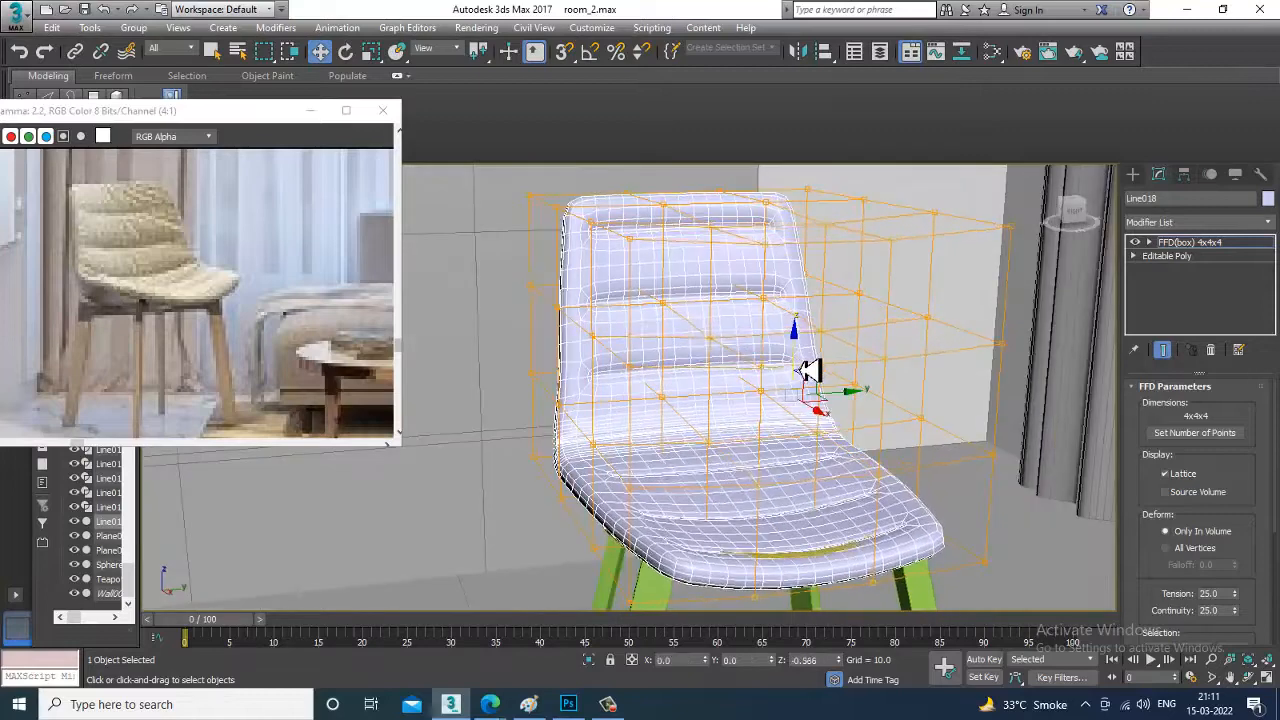
pyautogui.moveTo(804, 367); pyautogui.dragTo(802, 365)
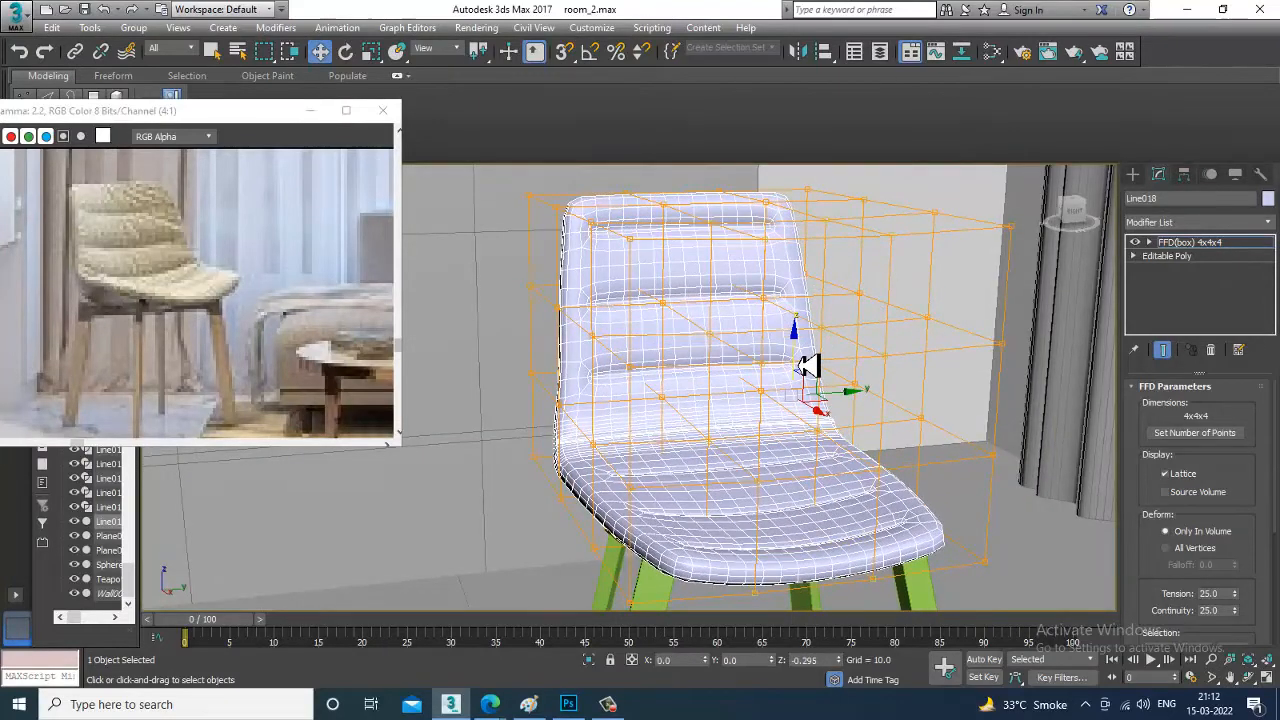
pyautogui.keyDown('alt'); pyautogui.moveTo(802, 365); pyautogui.dragTo(728, 343, button='middle'); pyautogui.keyUp('alt')
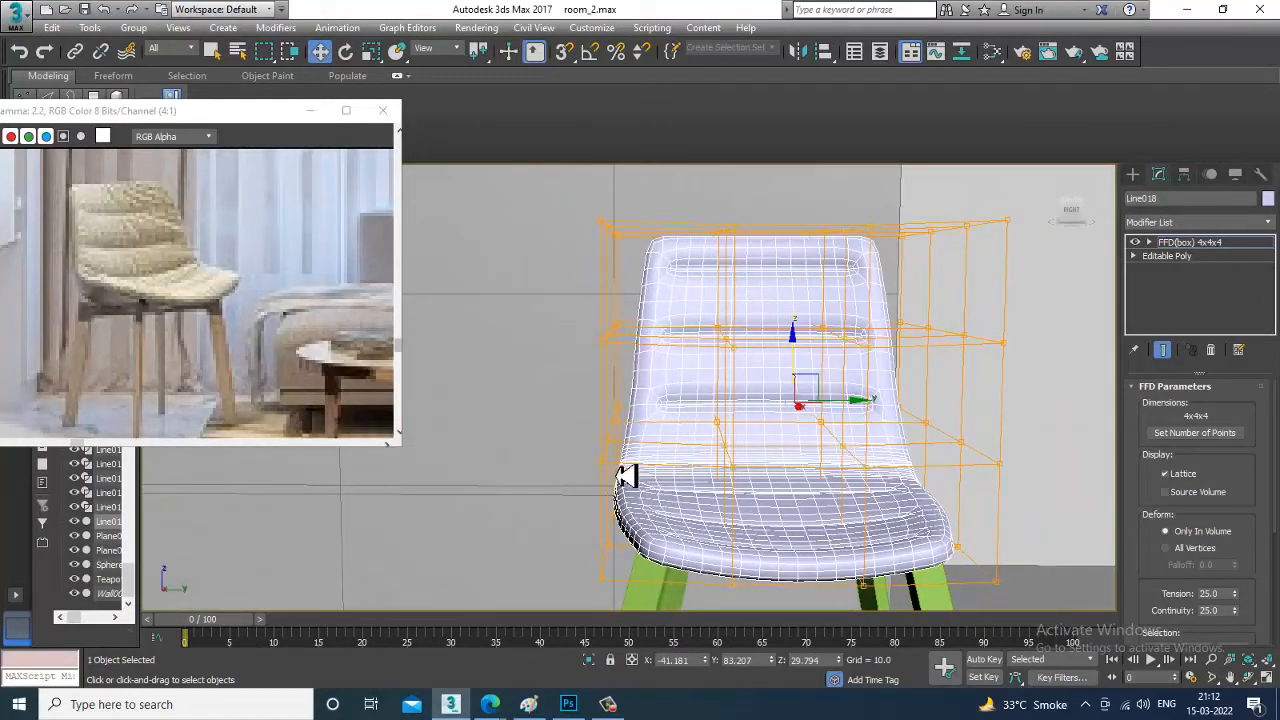
# Select the lattice points near the bend into the backrest, adjust their height slightly, and leave control-point editing
pyautogui.keyDown('alt'); pyautogui.moveTo(611, 438); pyautogui.dragTo(757, 553, button='middle'); pyautogui.keyUp('alt')
pyautogui.hotkey('alt', 'w')
pyautogui.moveTo(478, 331); pyautogui.dragTo(504, 319, button='middle')
pyautogui.hotkey('alt', 'w')
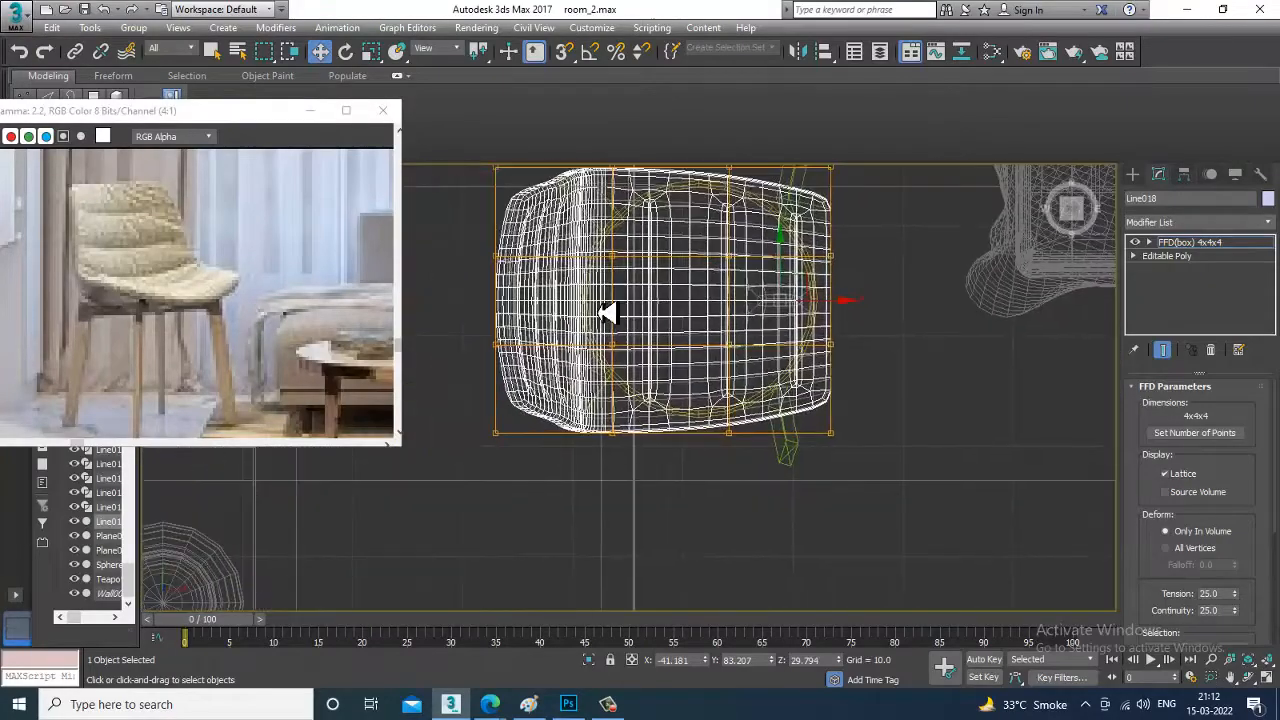
pyautogui.moveTo(606, 314); pyautogui.dragTo(620, 312, button='middle')
pyautogui.moveTo(715, 485); pyautogui.dragTo(912, 413)
pyautogui.moveTo(796, 412); pyautogui.dragTo(715, 349, button='middle')
pyautogui.hotkey('alt', 'w')
pyautogui.middleClick(797, 517)
pyautogui.hotkey('alt', 'w')
pyautogui.moveTo(712, 342); pyautogui.dragTo(716, 321)
pyautogui.keyDown('alt'); pyautogui.moveTo(720, 325); pyautogui.dragTo(614, 329, button='middle'); pyautogui.keyUp('alt')
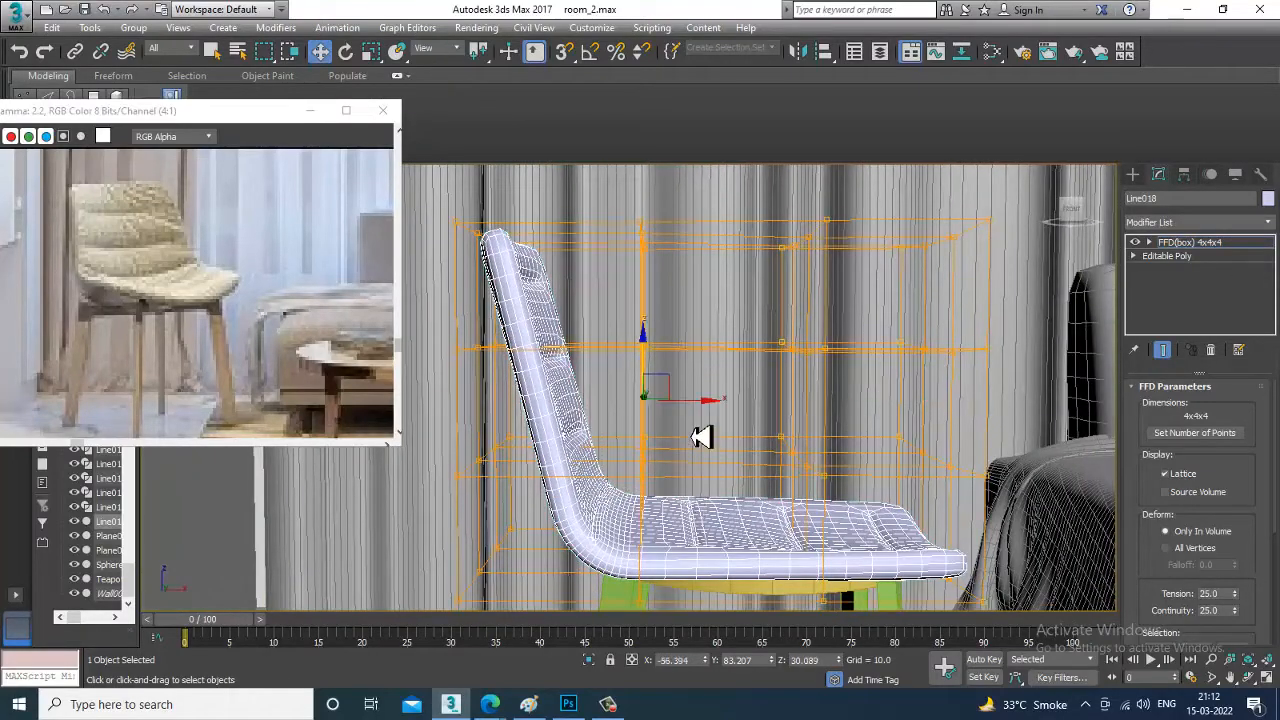
pyautogui.click(1165, 243)
# Select every object in the scene and assign them all the same grey object colour
pyautogui.keyDown('alt'); pyautogui.moveTo(631, 392); pyautogui.dragTo(574, 397, button='middle'); pyautogui.keyUp('alt')
pyautogui.hotkey('ctrl', 'a')
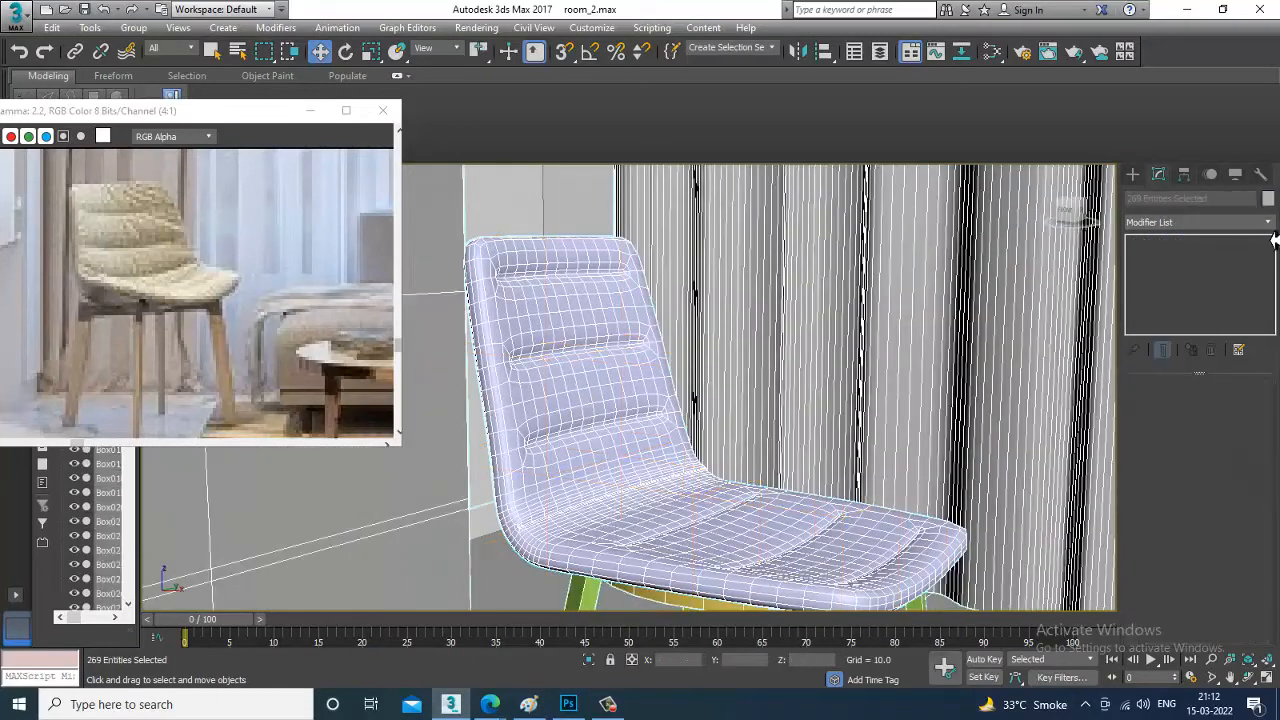
pyautogui.click(1268, 199)
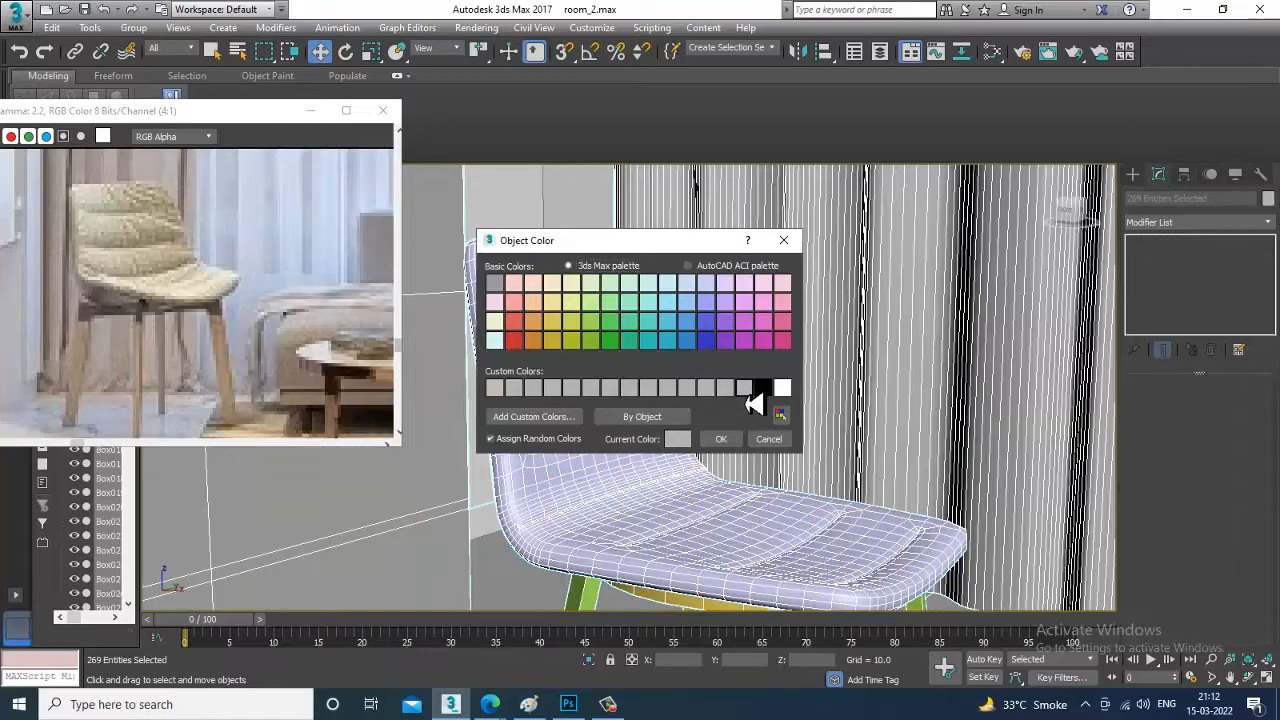
pyautogui.click(729, 442)
pyautogui.scroll(-5, 722, 388)
pyautogui.keyDown('alt'); pyautogui.moveTo(722, 388); pyautogui.dragTo(636, 382, button='middle'); pyautogui.keyUp('alt')
pyautogui.scroll(2, 658, 402)
# Select the seat, ring frame and all four legs together and turn the chair diagonally toward the room
pyautogui.click(583, 352)
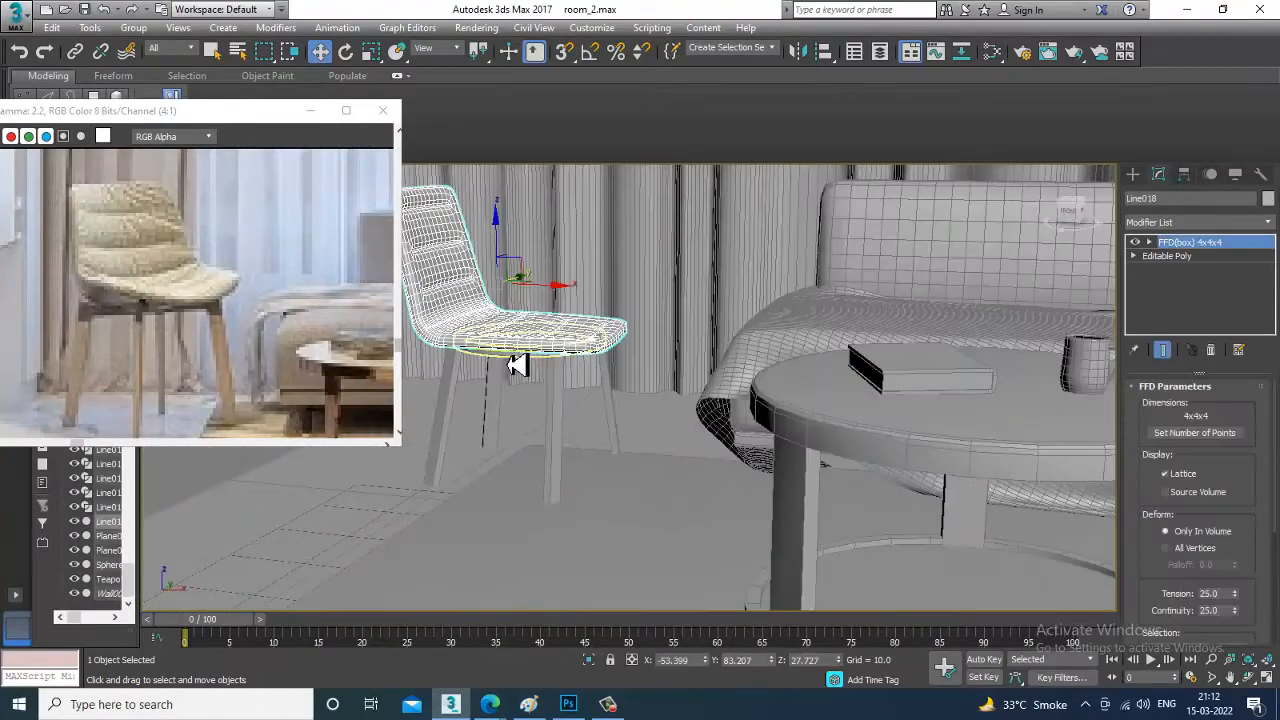
pyautogui.keyDown('ctrl'); pyautogui.click(558, 390); pyautogui.keyUp('ctrl')
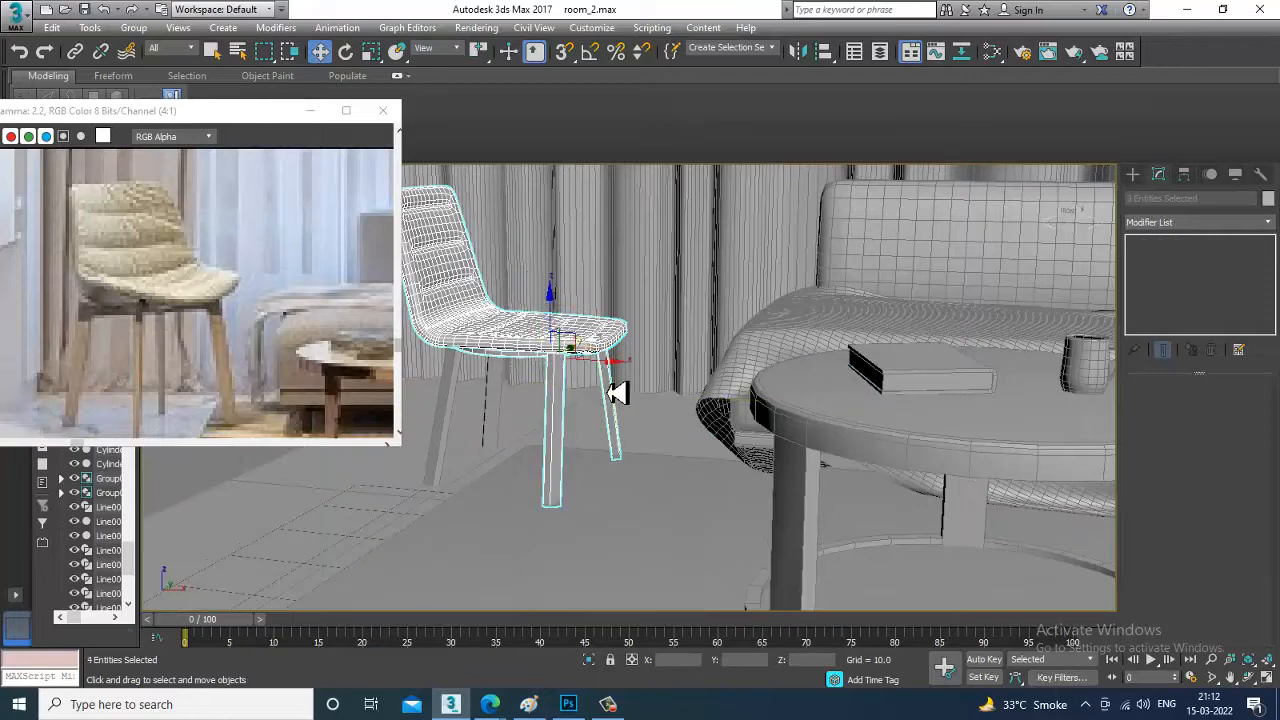
pyautogui.keyDown('ctrl'); pyautogui.click(490, 400); pyautogui.keyUp('ctrl')
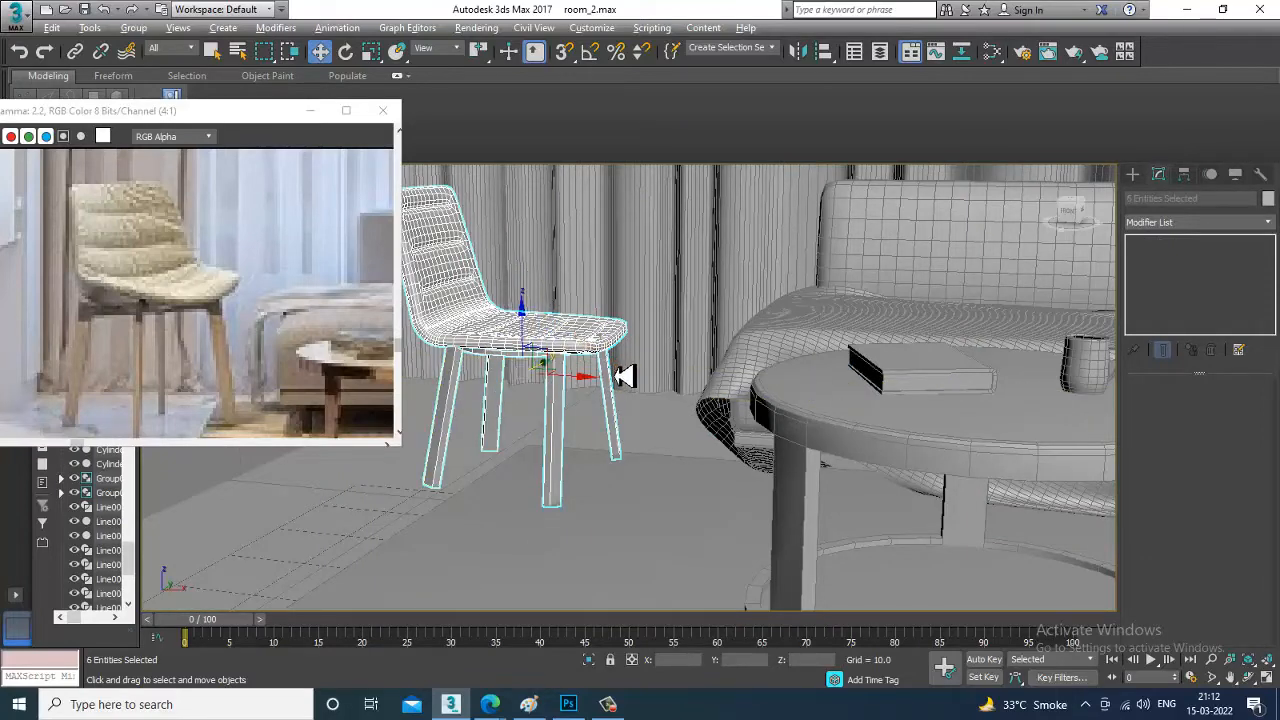
pyautogui.press('e')
pyautogui.keyDown('alt'); pyautogui.moveTo(623, 375); pyautogui.dragTo(735, 430, button='middle'); pyautogui.keyUp('alt')
pyautogui.press('w')
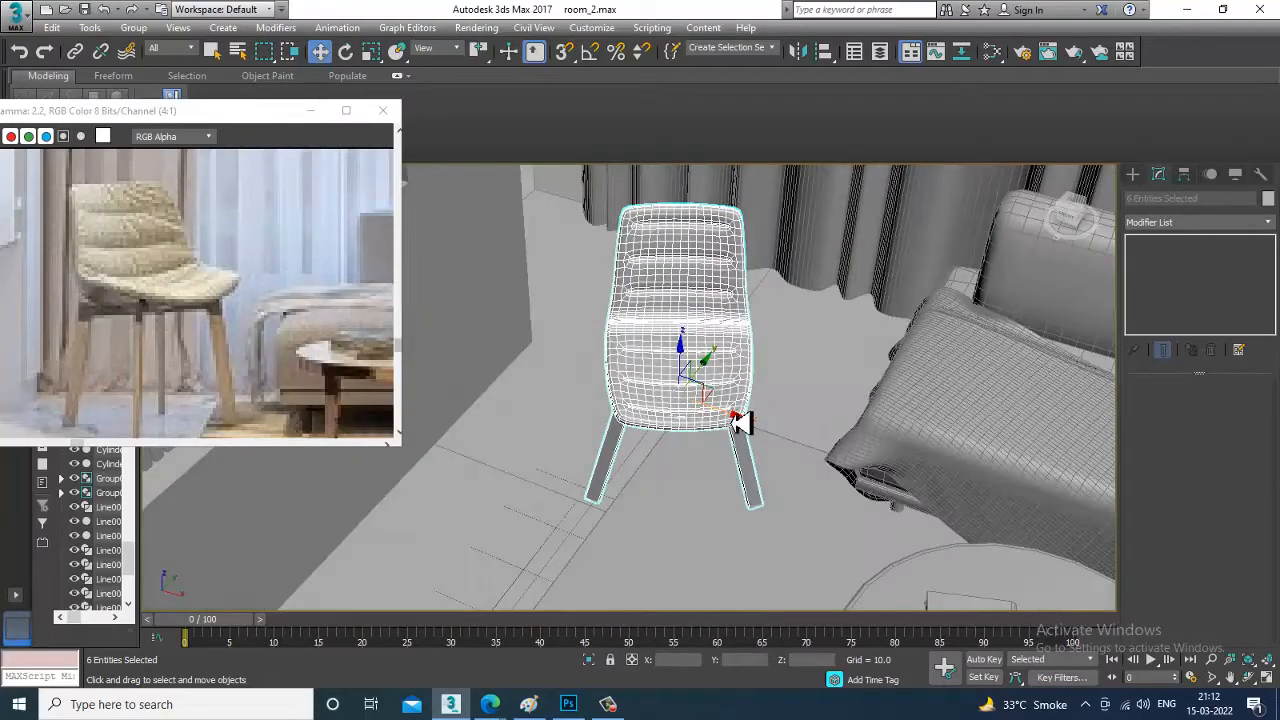
# Reposition the whole chair on the floor beside the sofa and fine-tune its rotation about the vertical axis
pyautogui.moveTo(738, 422); pyautogui.dragTo(762, 425)
pyautogui.moveTo(738, 380); pyautogui.dragTo(774, 363)
pyautogui.moveTo(774, 363)
pyautogui.keyDown('alt'); pyautogui.mouseDown(button='middle')
pyautogui.moveTo(794, 349)
pyautogui.moveTo(772, 347)
pyautogui.moveTo(753, 377)
pyautogui.mouseUp(button='middle'); pyautogui.keyUp('alt')
pyautogui.press('e')
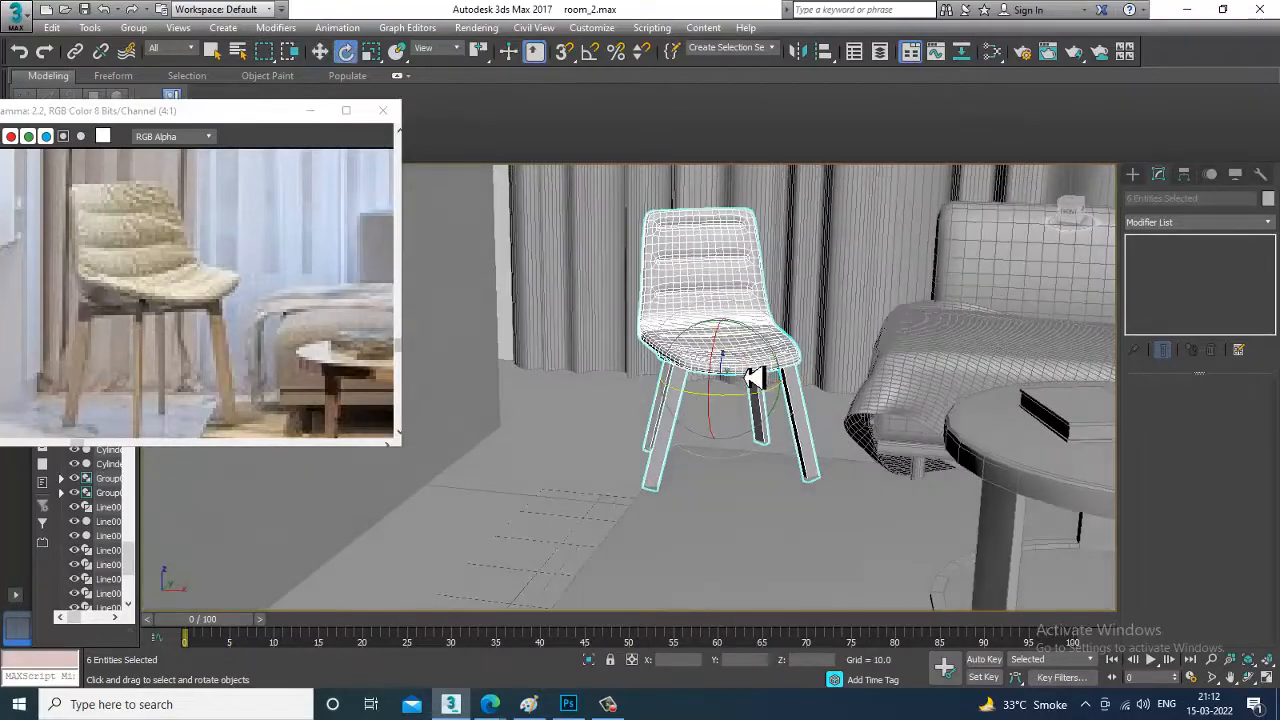
pyautogui.moveTo(753, 410); pyautogui.dragTo(767, 405)
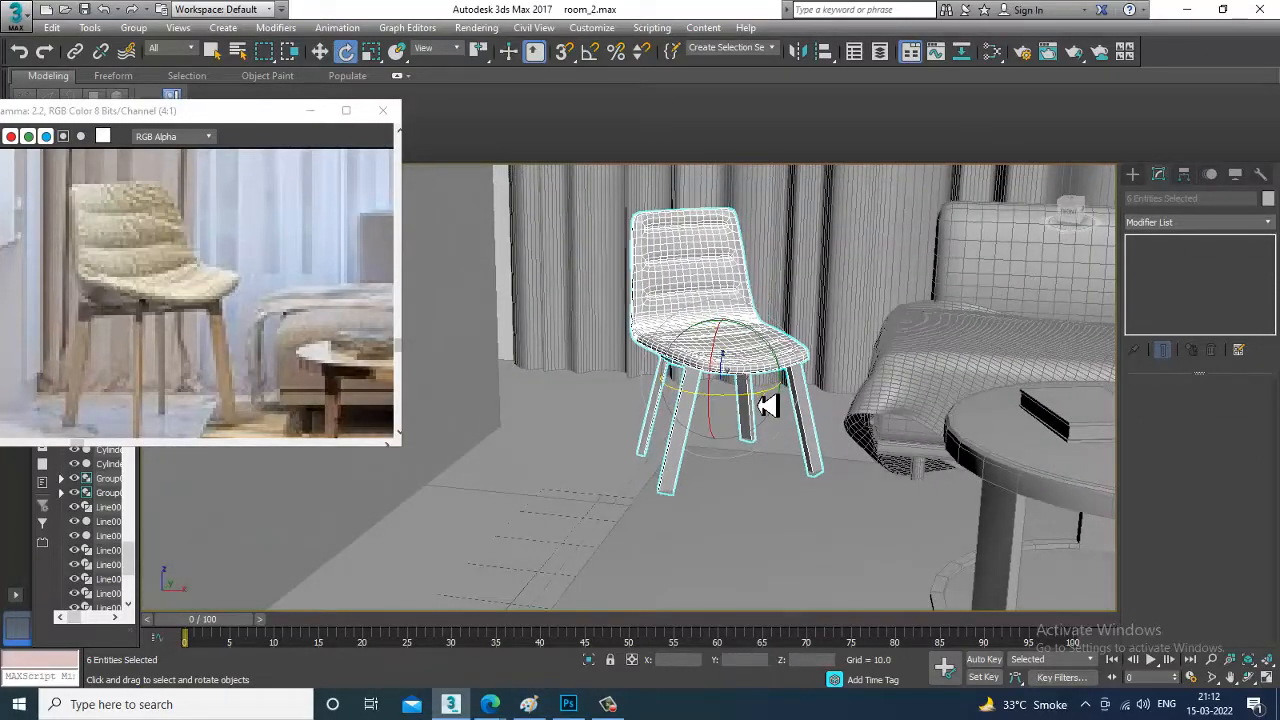
# Select only the seat and backrest and nudge it slightly over the ring frame and legs
pyautogui.click(693, 308)
pyautogui.keyDown('alt'); pyautogui.moveTo(693, 308); pyautogui.dragTo(744, 314, button='middle'); pyautogui.keyUp('alt')
pyautogui.press('w')
pyautogui.moveTo(767, 321); pyautogui.dragTo(773, 322)
pyautogui.keyDown('alt'); pyautogui.moveTo(776, 340); pyautogui.dragTo(818, 412, button='middle'); pyautogui.keyUp('alt')
pyautogui.scroll(-5, 812, 402)
pyautogui.scroll(3, 748, 444)
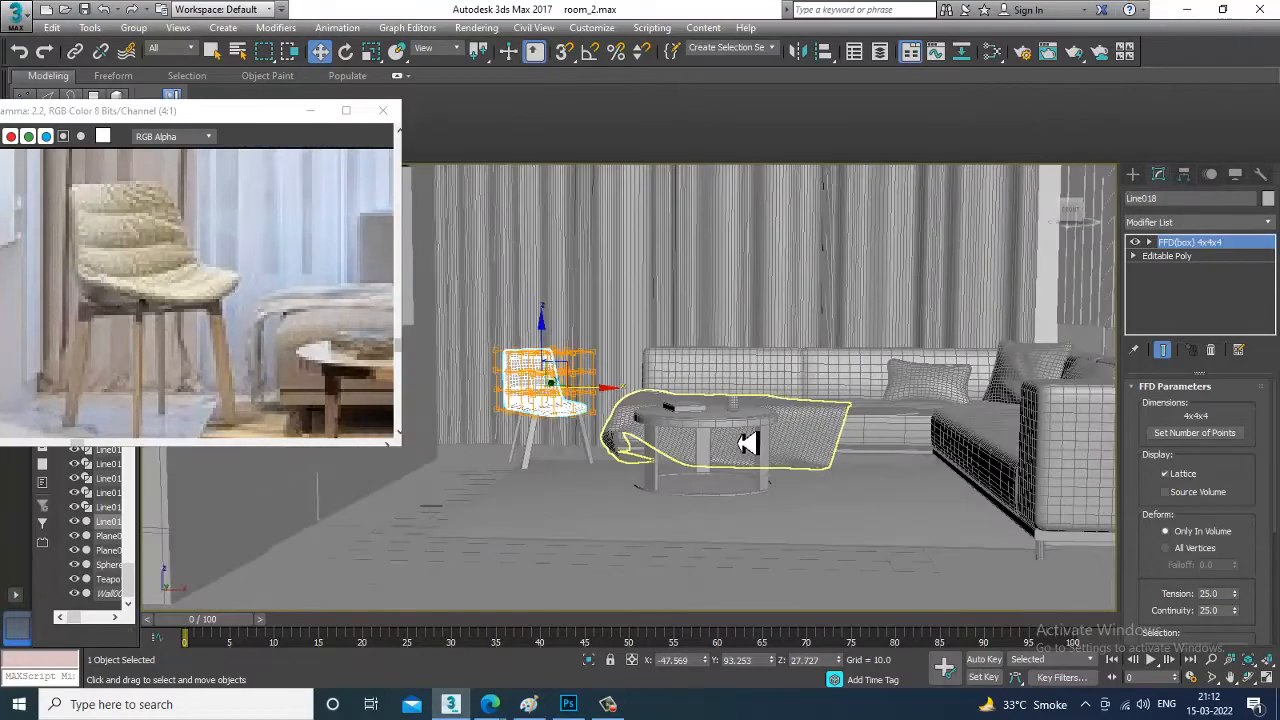
# Select the seat, ring frame and all four legs, scale the whole chair up slightly and raise it
pyautogui.click(131, 360)
pyautogui.scroll(-2, 131, 360)
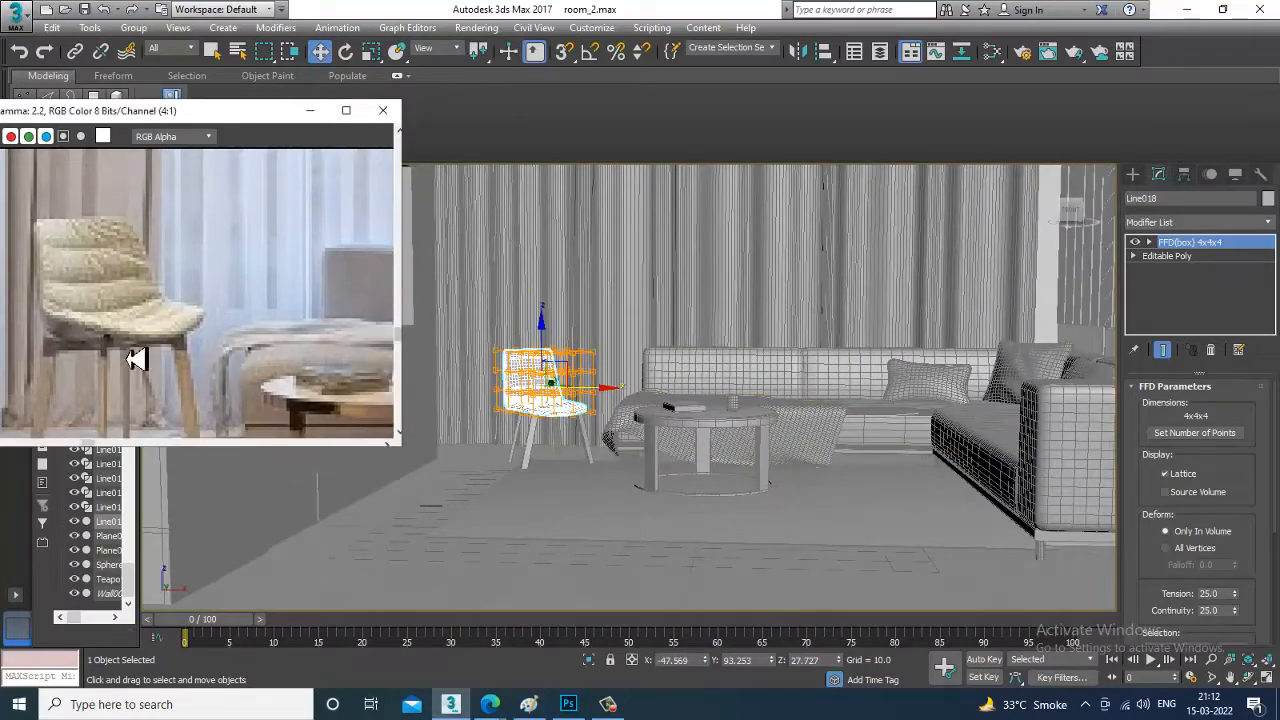
pyautogui.scroll(3, 690, 345)
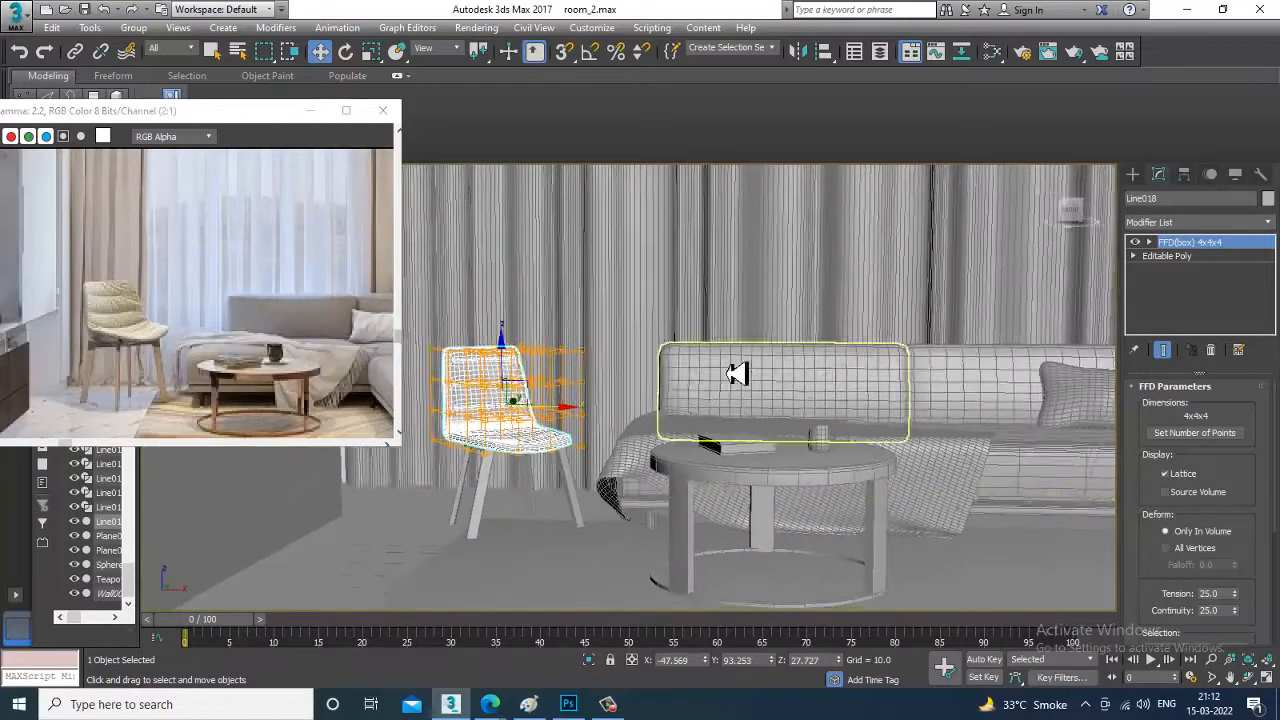
pyautogui.scroll(4, 590, 420)
pyautogui.click(614, 437)
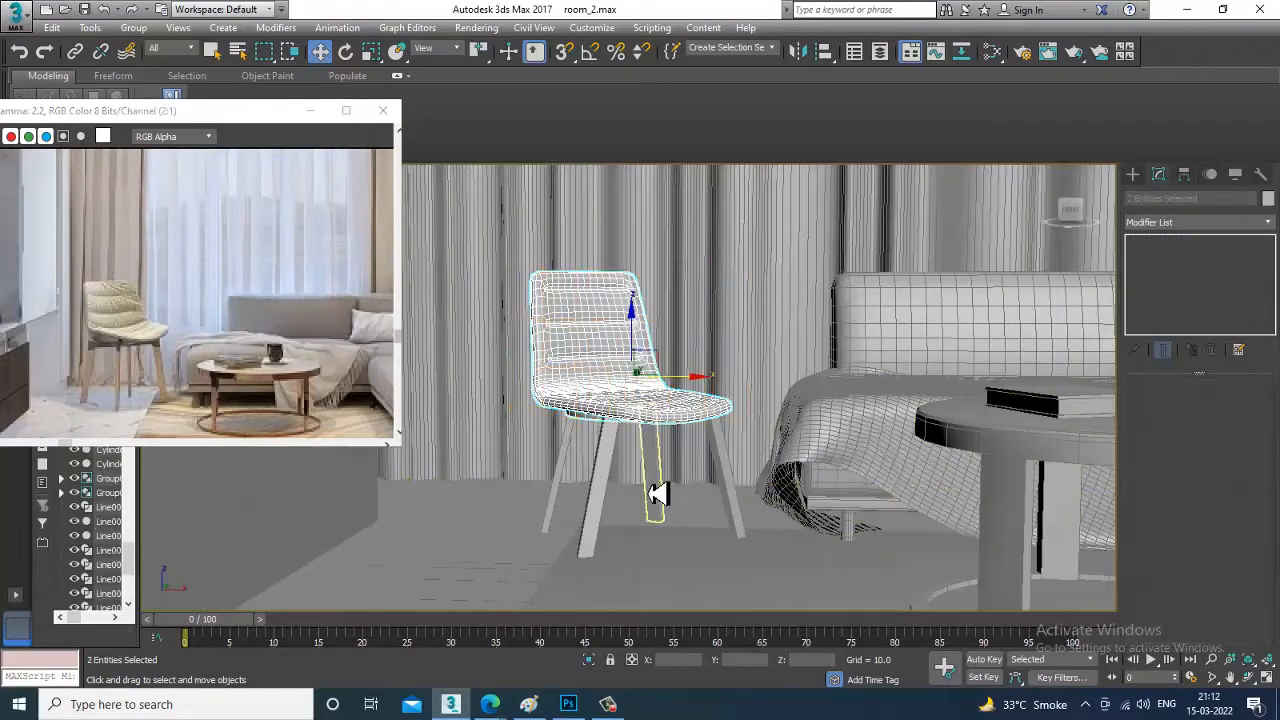
pyautogui.keyDown('ctrl'); pyautogui.click(607, 474); pyautogui.keyUp('ctrl')
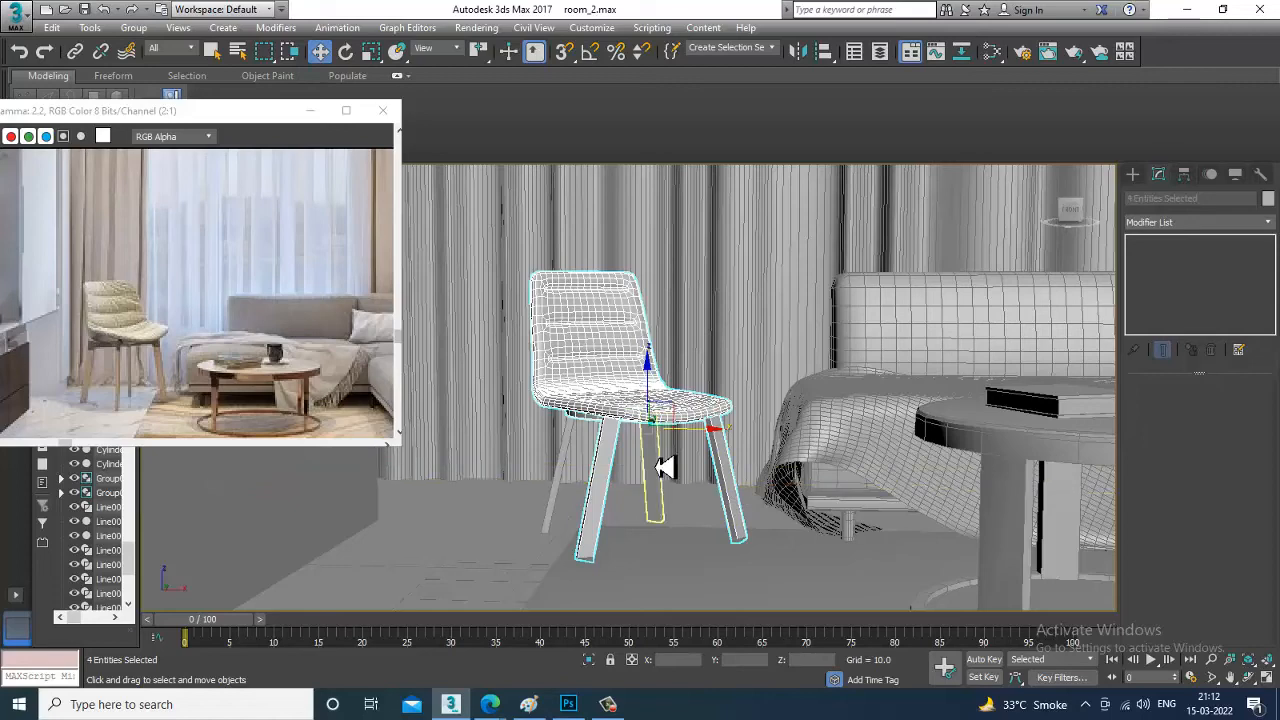
pyautogui.keyDown('ctrl'); pyautogui.click(580, 460); pyautogui.keyUp('ctrl')
pyautogui.hotkey('ctrl', 'z')
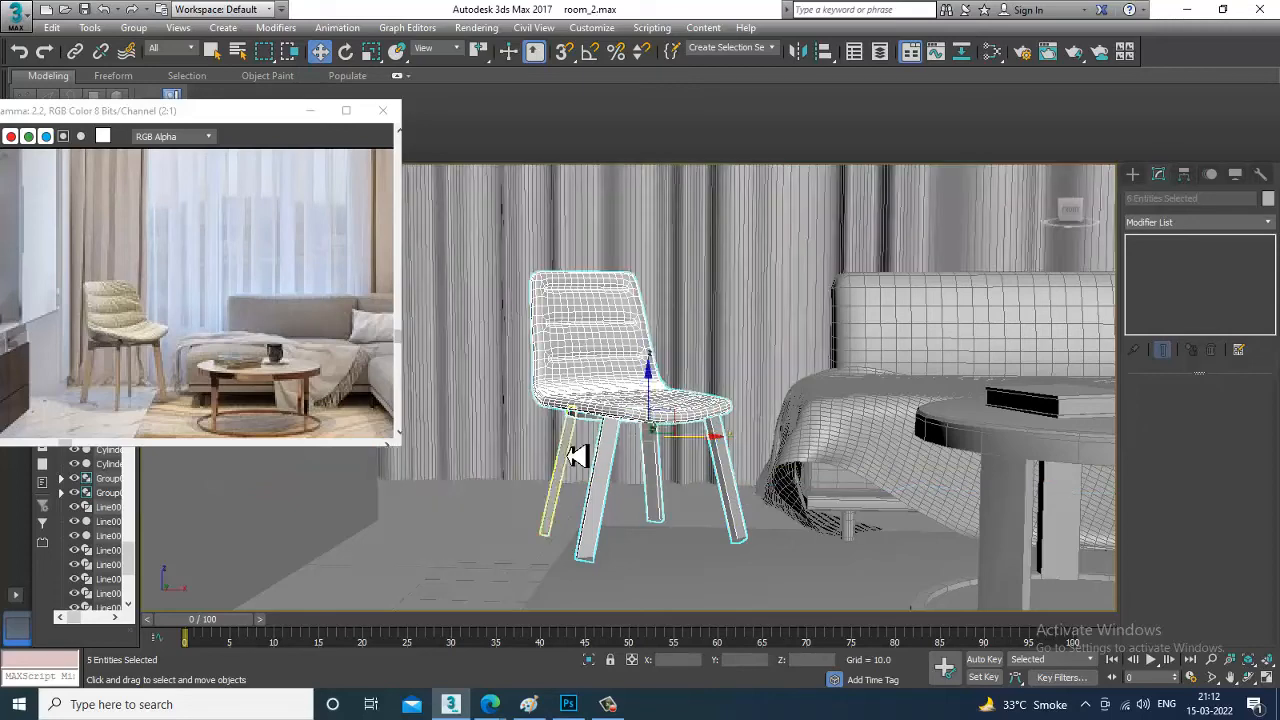
pyautogui.press('r')
pyautogui.moveTo(644, 447); pyautogui.dragTo(648, 403)
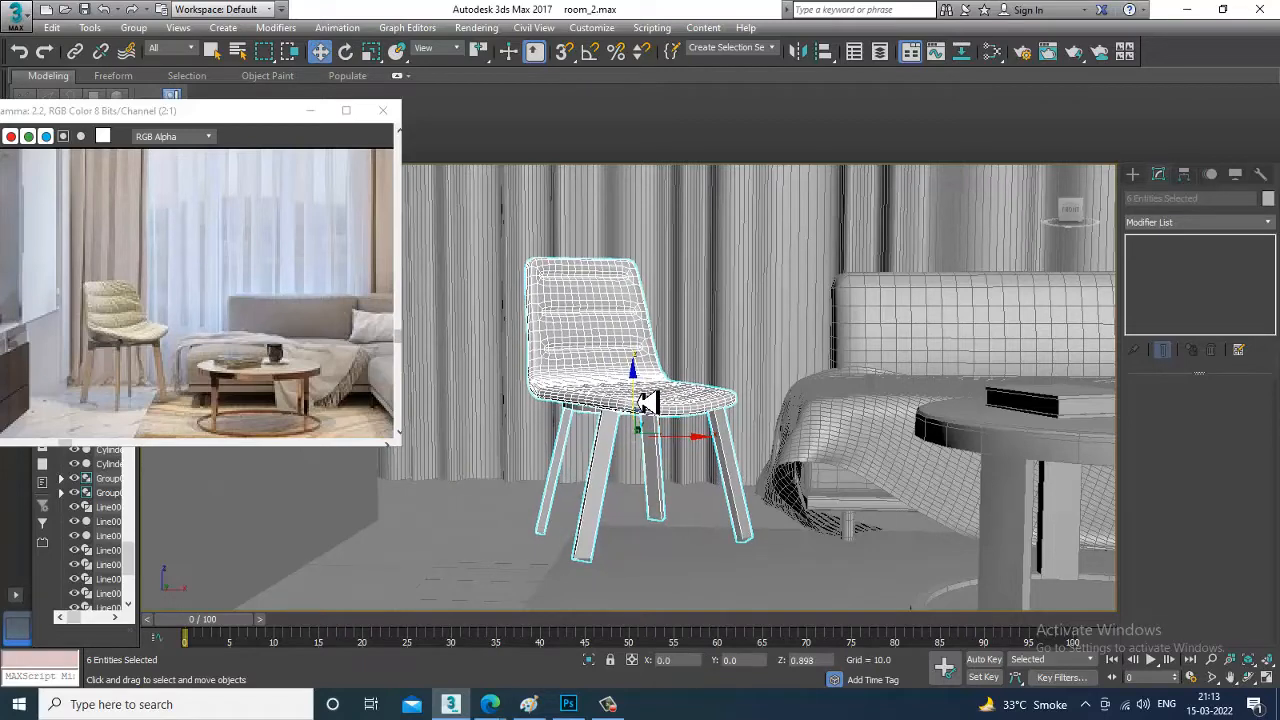
# Compare the chair's size and placement in the room with the reference photo from several distances
pyautogui.click(703, 405)
pyautogui.scroll(-5, 705, 406)
pyautogui.keyDown('alt'); pyautogui.moveTo(757, 446); pyautogui.dragTo(720, 403, button='middle'); pyautogui.keyUp('alt')
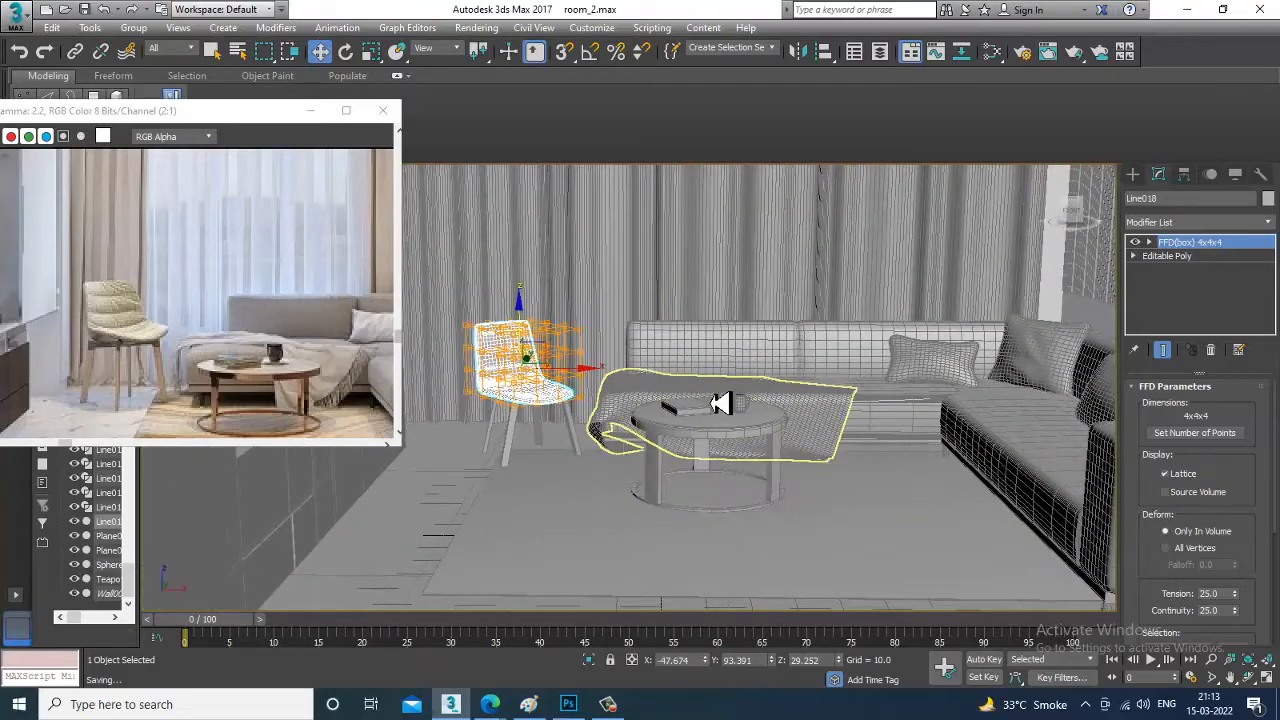
pyautogui.scroll(-7, 848, 405)
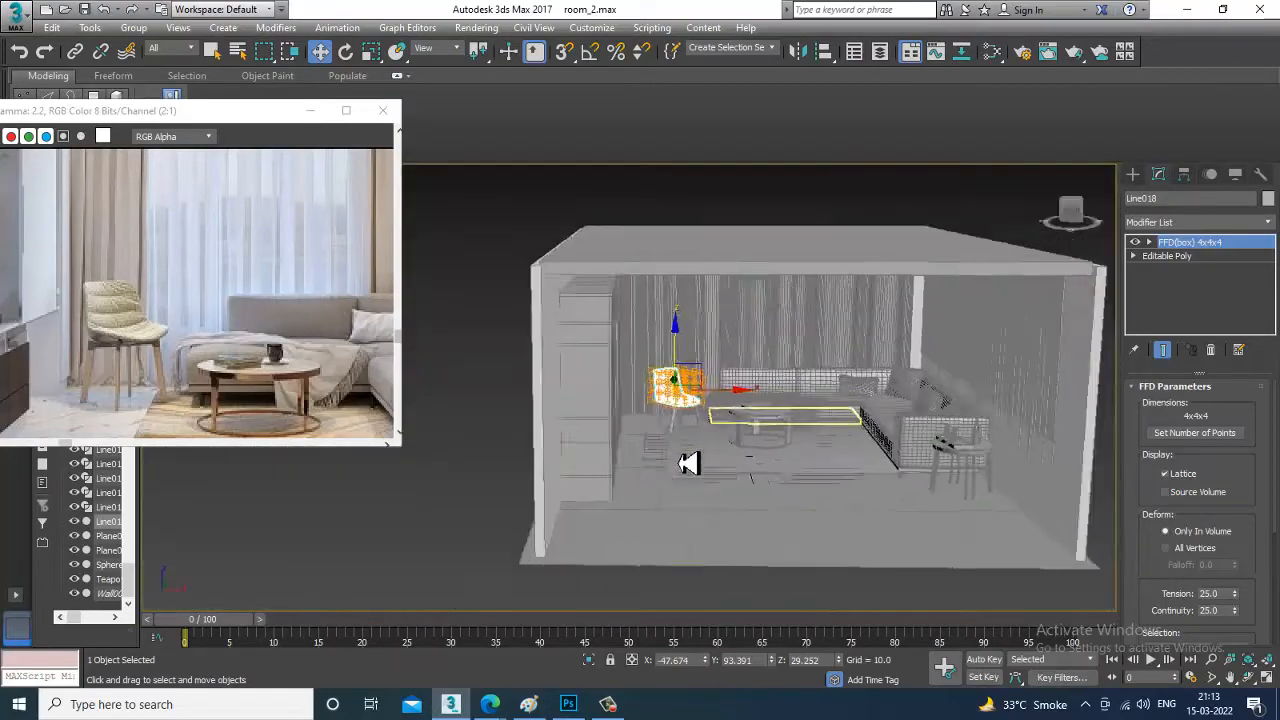
pyautogui.scroll(5, 689, 463)
pyautogui.moveTo(689, 463)
pyautogui.keyDown('alt'); pyautogui.mouseDown(button='middle')
pyautogui.moveTo(729, 491)
pyautogui.moveTo(772, 490)
pyautogui.moveTo(740, 457)
pyautogui.moveTo(697, 446)
pyautogui.mouseUp(button='middle'); pyautogui.keyUp('alt')
pyautogui.scroll(-5, 772, 490)
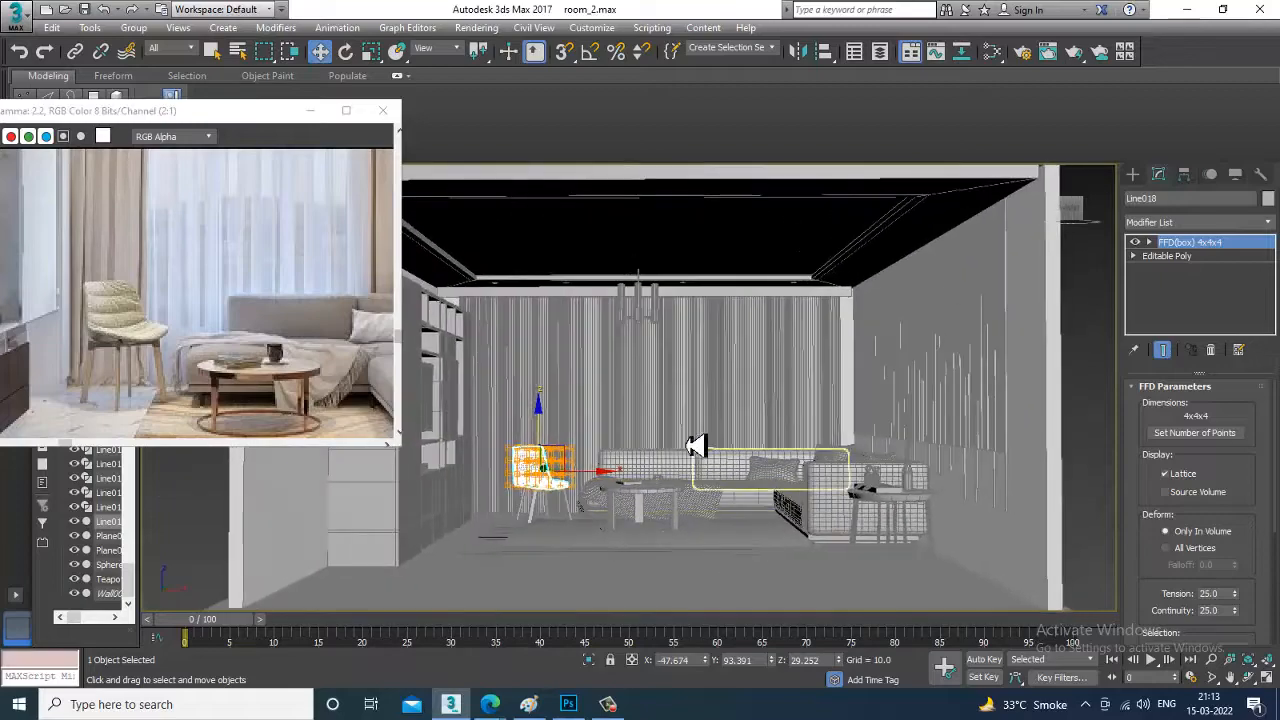
pyautogui.moveTo(212, 377); pyautogui.dragTo(200, 375, button='middle')
pyautogui.scroll(-1, 206, 376)
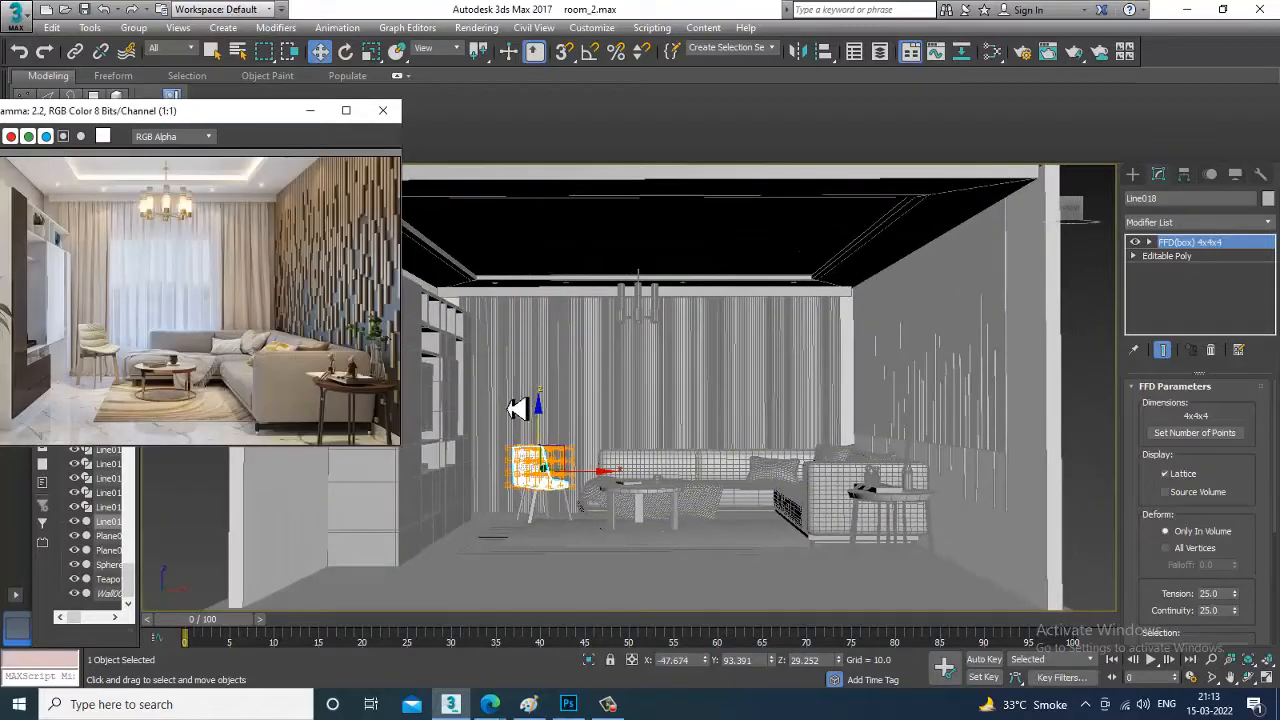
pyautogui.keyDown('alt'); pyautogui.moveTo(606, 409); pyautogui.dragTo(634, 403, button='middle'); pyautogui.keyUp('alt')
pyautogui.scroll(3, 638, 406)
pyautogui.scroll(-3, 650, 431)
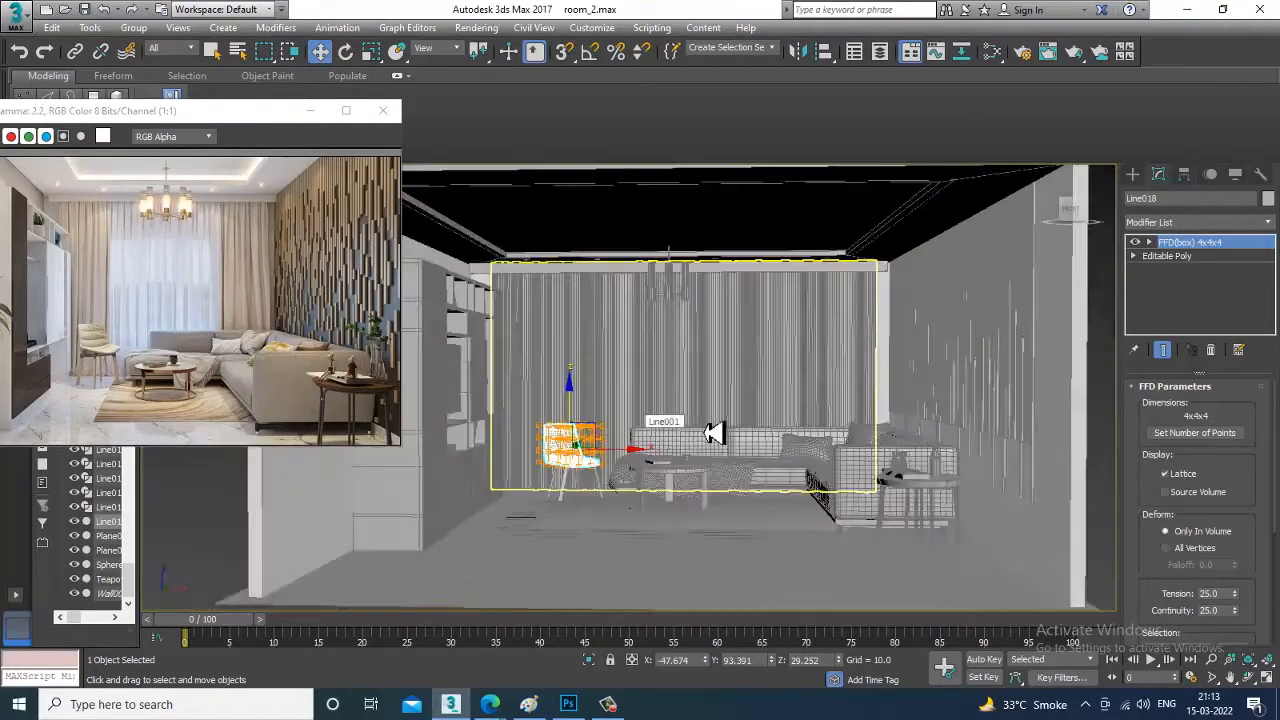
# Convert the chair's seat and backrest to an Editable Poly, collapsing its FFD modifier
pyautogui.scroll(5, 712, 433)
pyautogui.rightClick(584, 401)
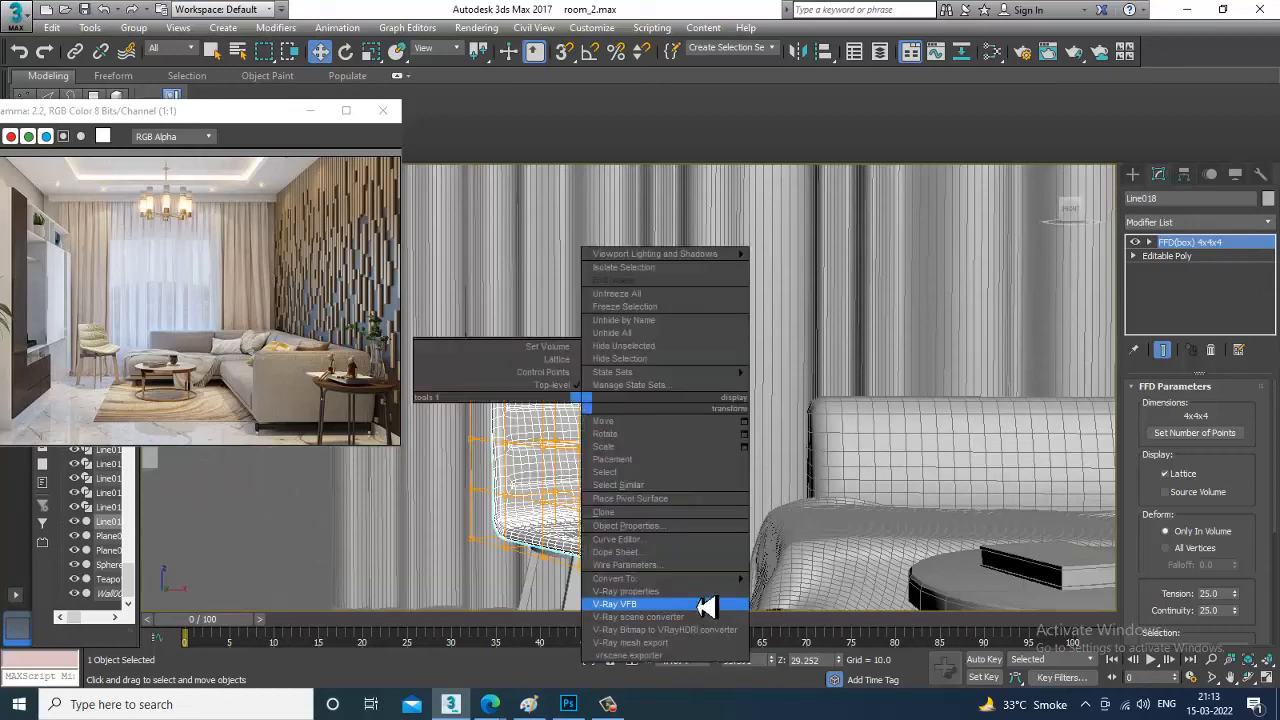
pyautogui.moveTo(688, 582)
pyautogui.click(846, 593)
pyautogui.scroll(-5, 774, 372)
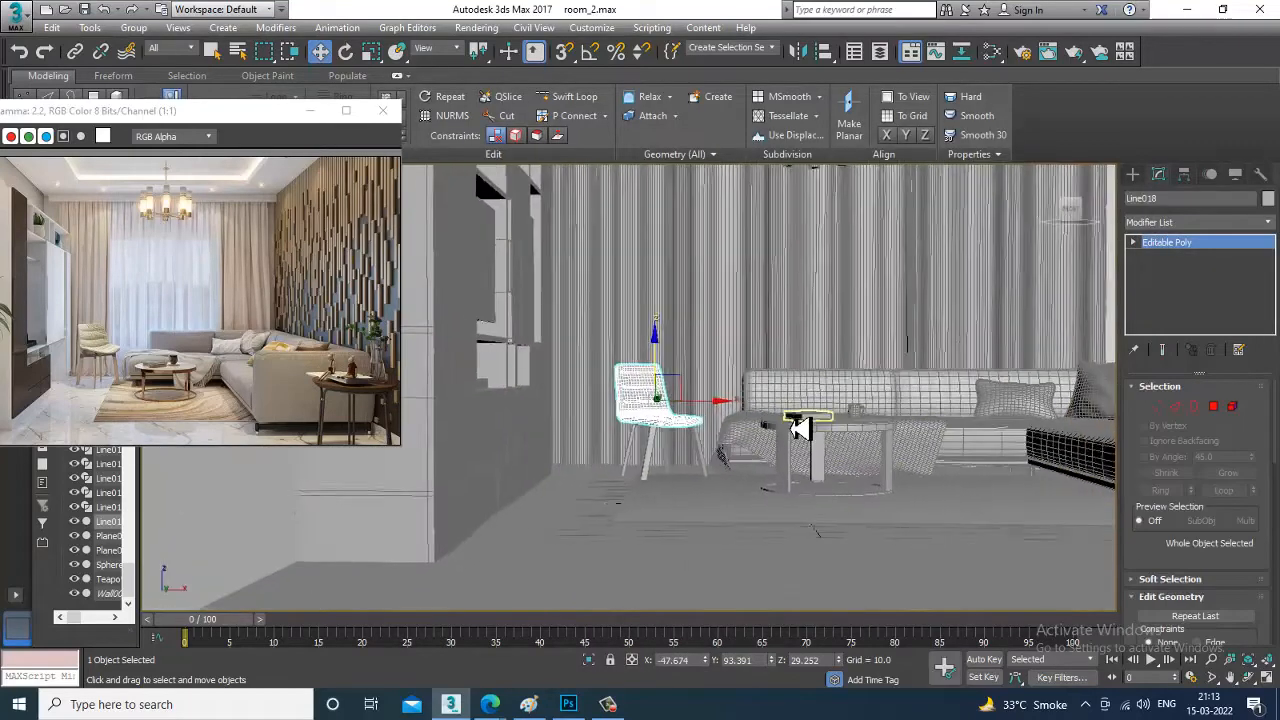
pyautogui.moveTo(800, 429)
pyautogui.keyDown('alt'); pyautogui.mouseDown(button='middle')
pyautogui.moveTo(817, 417)
pyautogui.moveTo(790, 419)
pyautogui.mouseUp(button='middle'); pyautogui.keyUp('alt')
# Set the renderer to V-Ray Adv 3.50.04 and the output size to HDTV (video) in the render settings
pyautogui.click(477, 27)
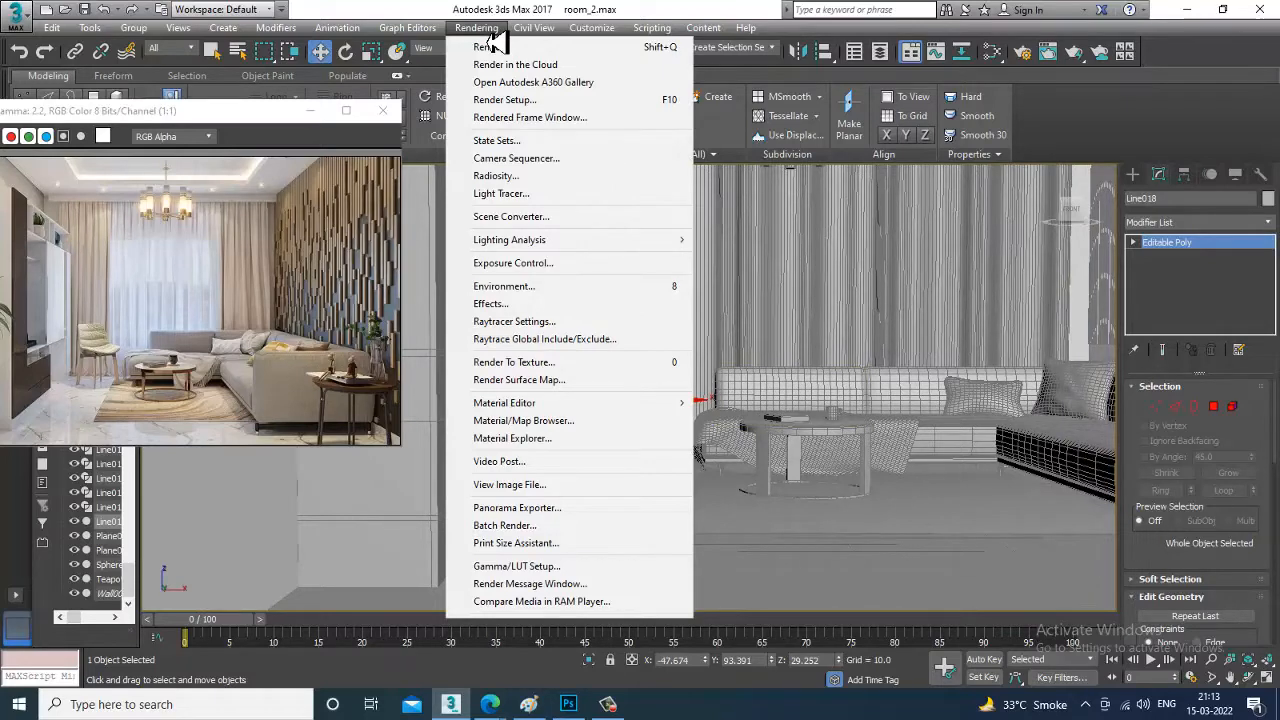
pyautogui.click(545, 102)
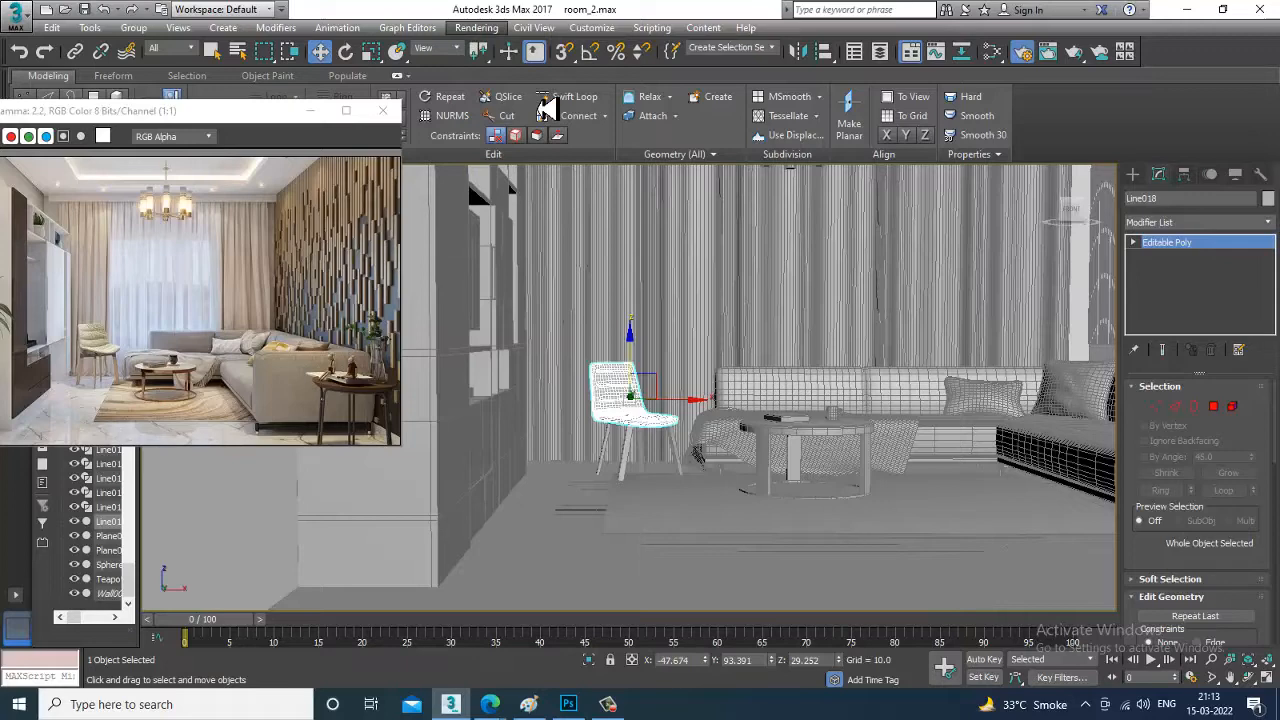
pyautogui.click(809, 162)
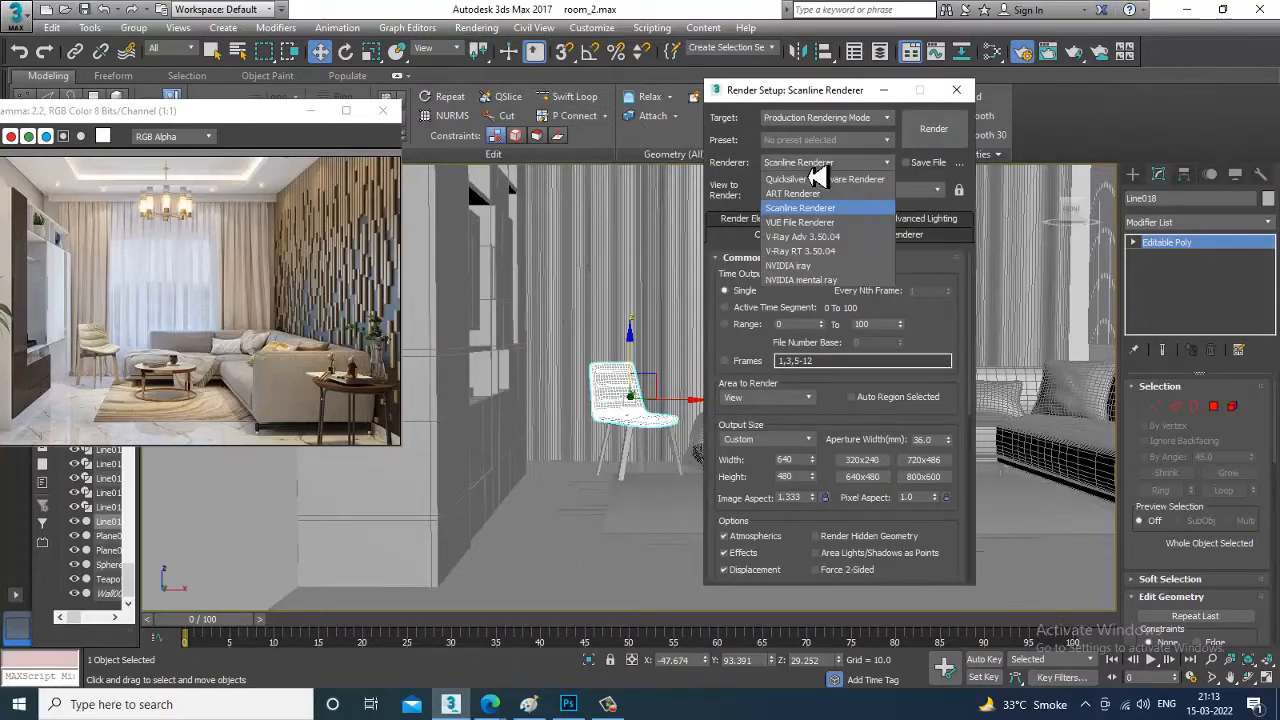
pyautogui.click(823, 238)
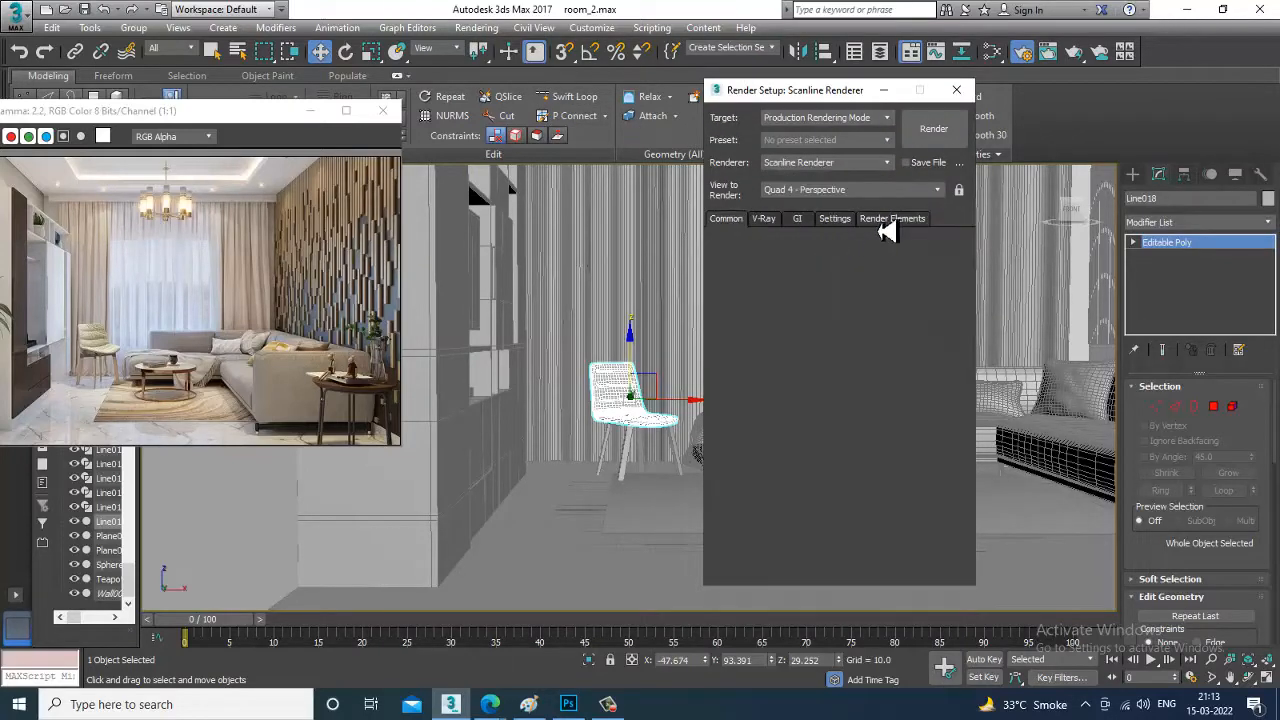
pyautogui.click(795, 426)
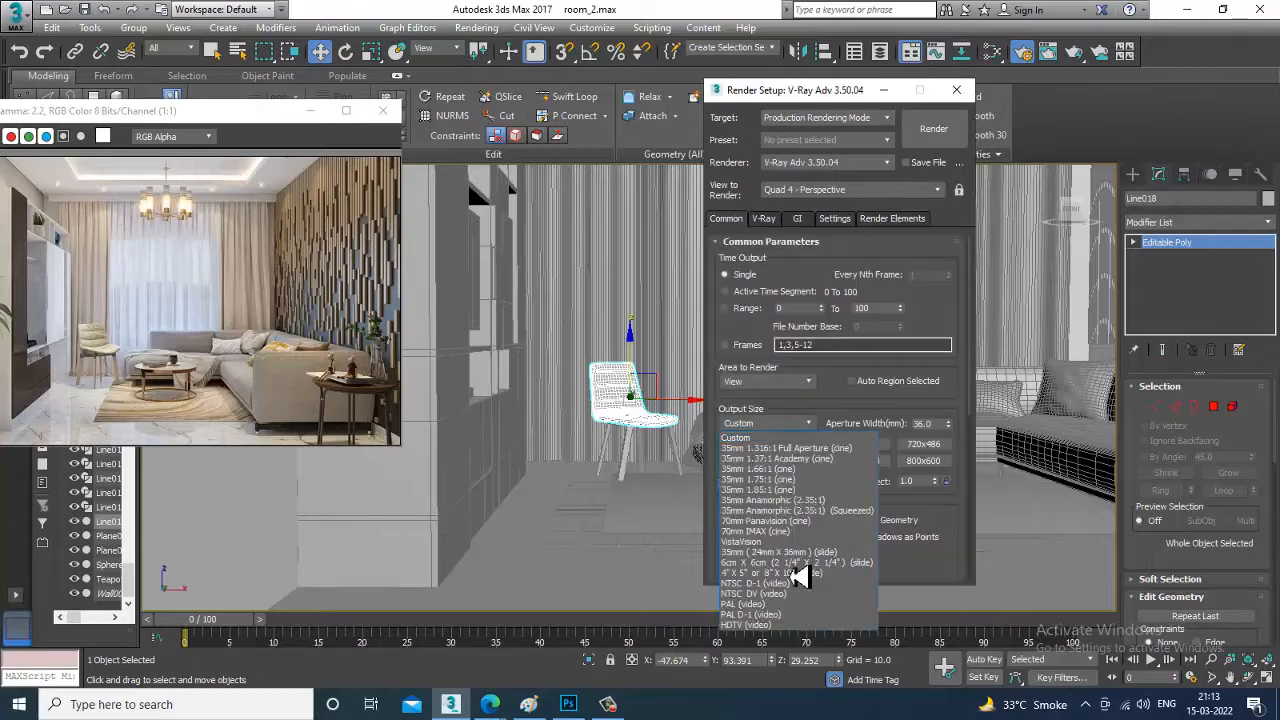
pyautogui.click(795, 627)
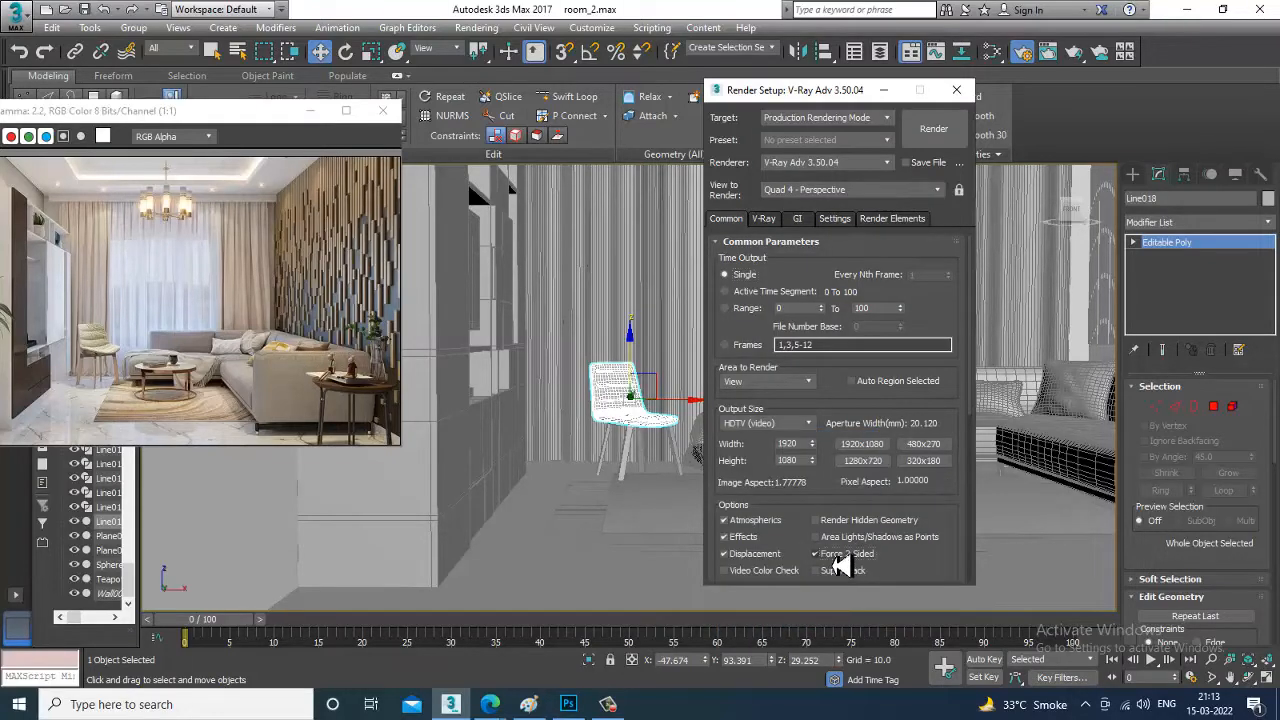
pyautogui.click(960, 91)
# Select the rug under the coffee table and convert it to an Editable Poly
pyautogui.moveTo(804, 424); pyautogui.dragTo(606, 417, button='middle')
pyautogui.click(797, 481)
pyautogui.rightClick(592, 399)
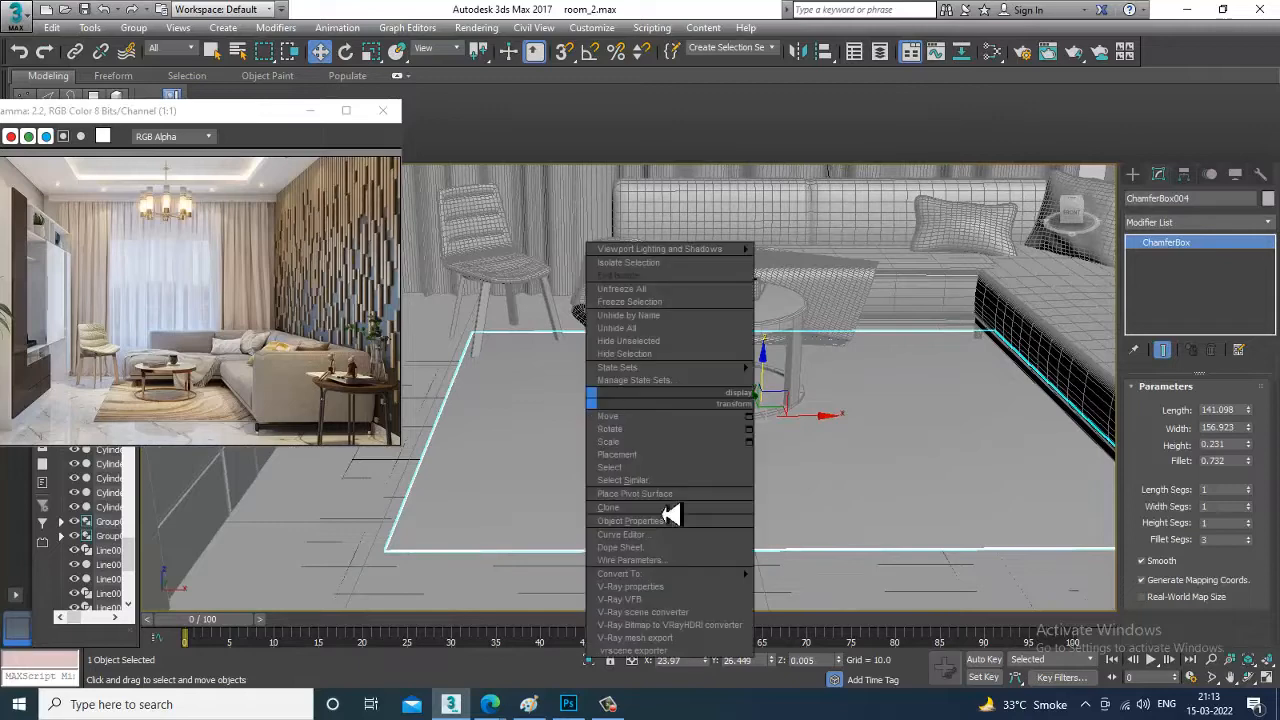
pyautogui.moveTo(700, 574)
pyautogui.click(843, 587)
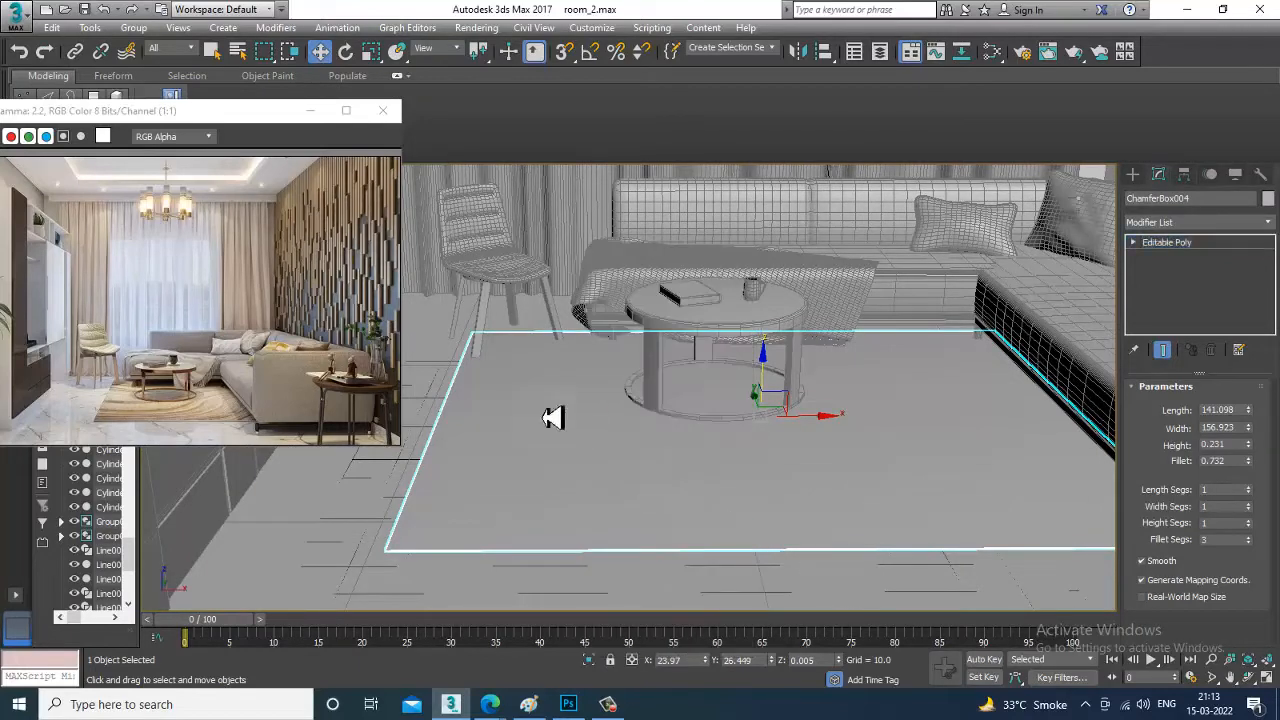
# Shorten the rug by moving the vertices of its edge beside the chair along X toward the coffee table
pyautogui.press('1')
pyautogui.keyDown('alt'); pyautogui.moveTo(486, 391); pyautogui.dragTo(605, 335, button='middle'); pyautogui.keyUp('alt')
pyautogui.moveTo(509, 281); pyautogui.dragTo(697, 656)
pyautogui.moveTo(643, 412); pyautogui.dragTo(702, 416)
pyautogui.click(1190, 243)
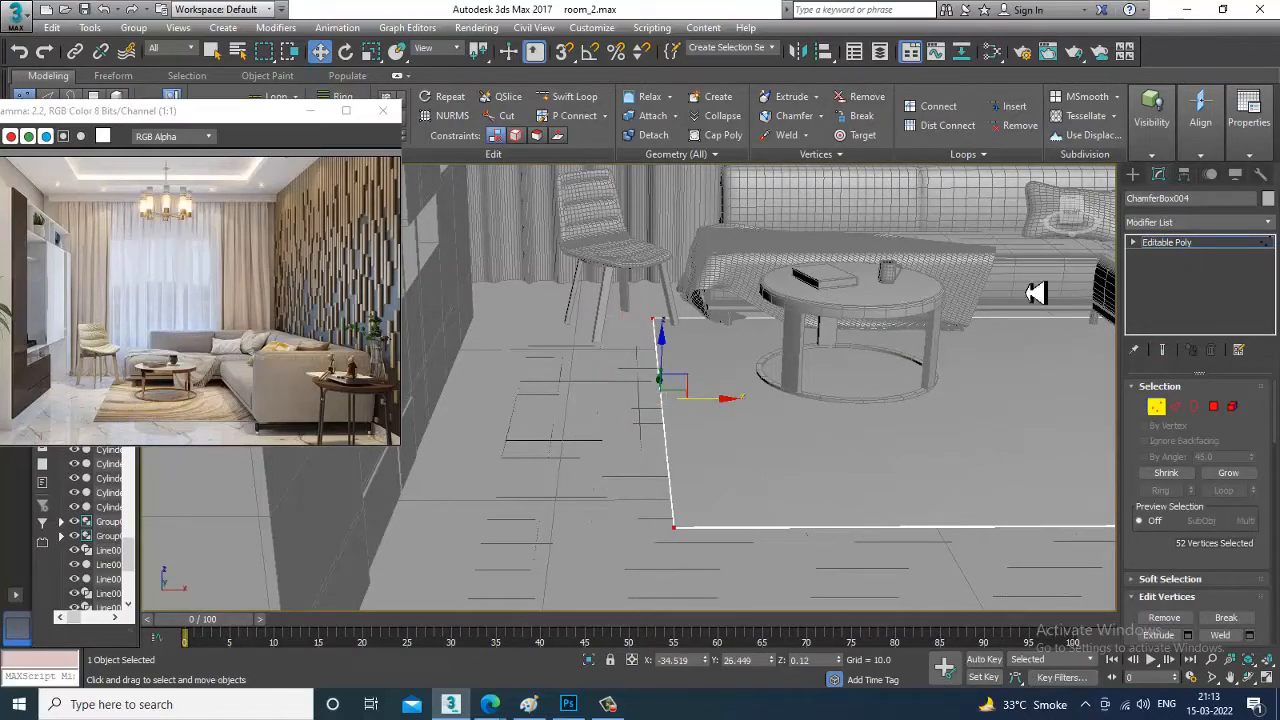
pyautogui.keyDown('alt'); pyautogui.moveTo(1037, 286); pyautogui.dragTo(784, 423, button='middle'); pyautogui.keyUp('alt')
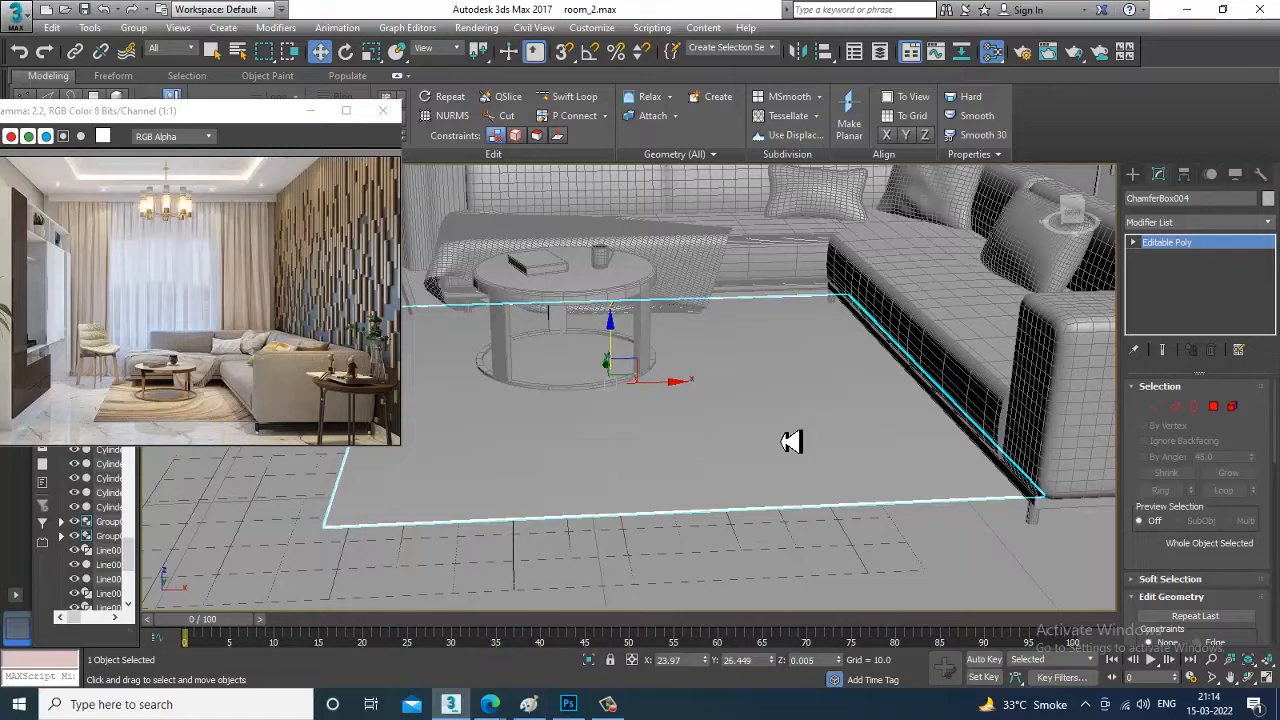
# Create a VRayMtl in the Slate Material Editor and name it carpet
pyautogui.press('m')
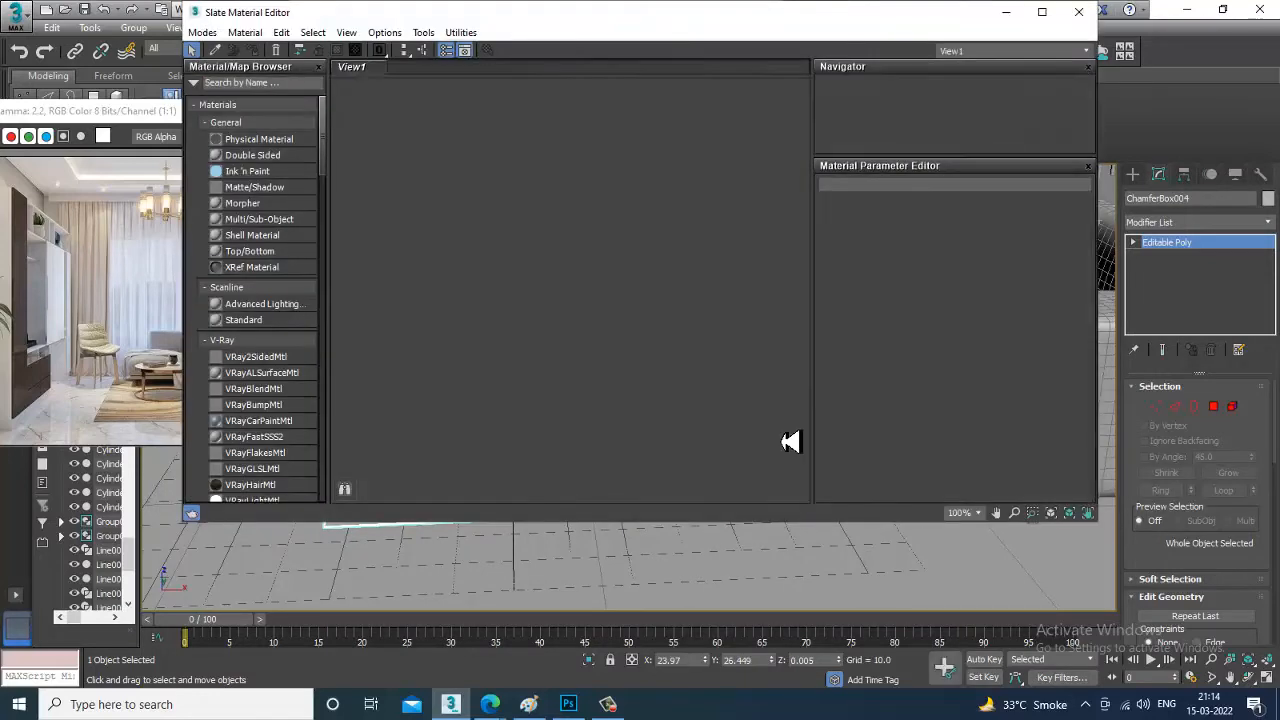
pyautogui.click(607, 702)
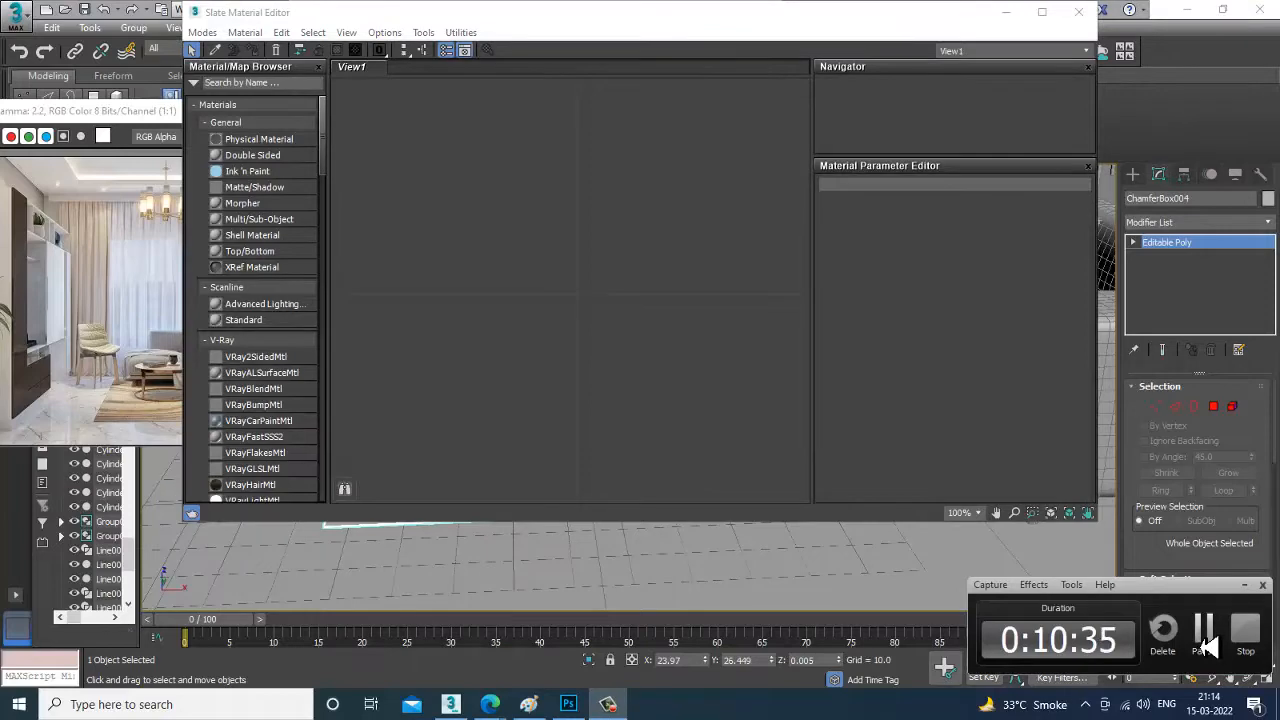
pyautogui.click(1205, 645)
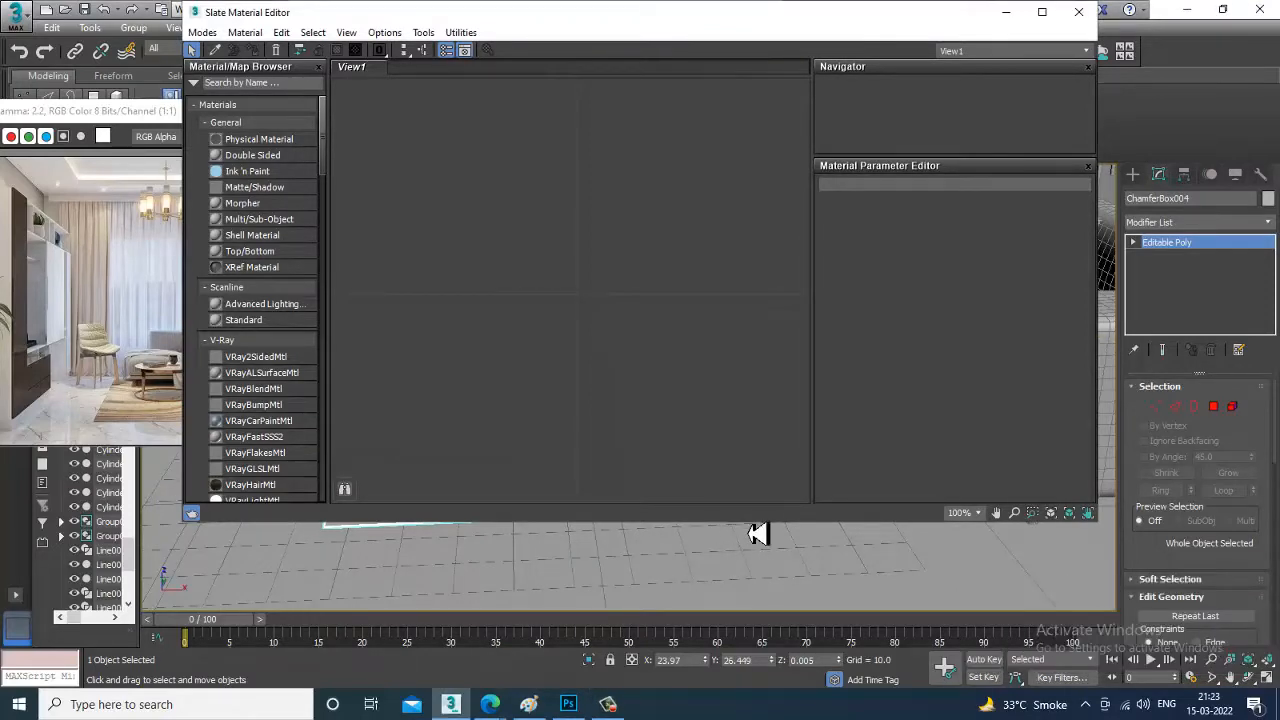
pyautogui.moveTo(440, 20); pyautogui.dragTo(462, 97)
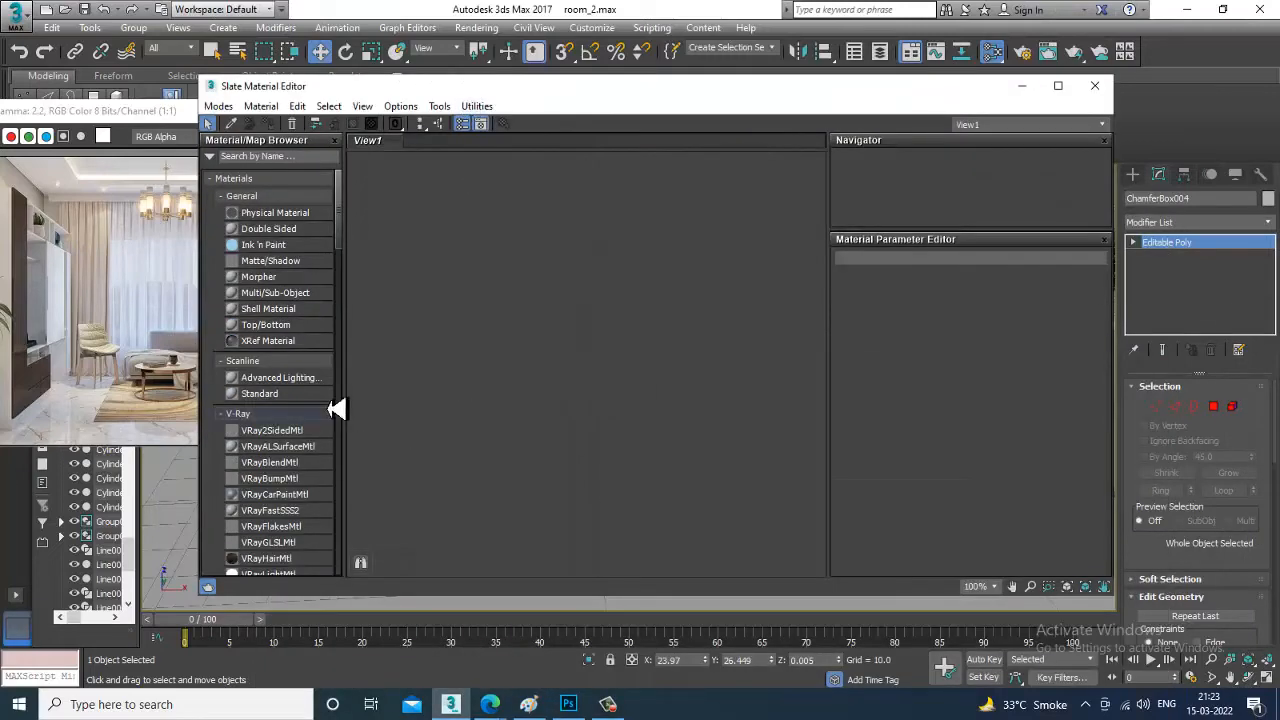
pyautogui.moveTo(341, 249); pyautogui.dragTo(357, 300)
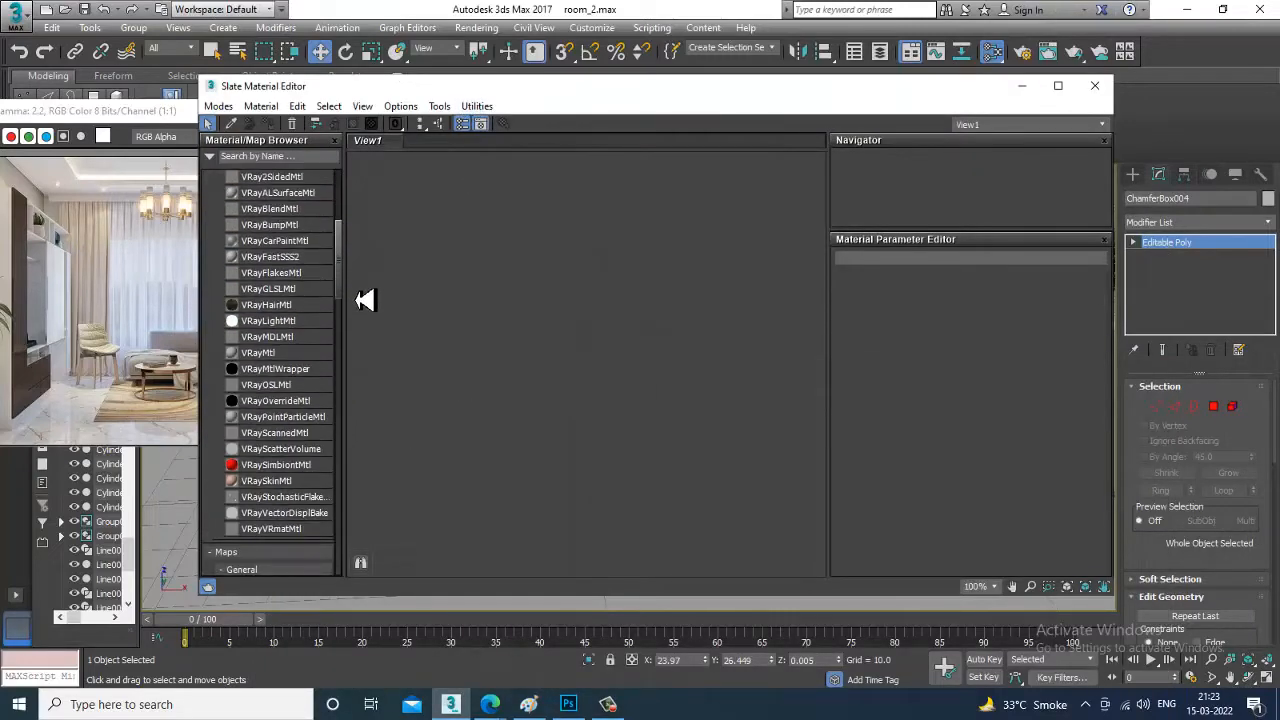
pyautogui.moveTo(280, 355); pyautogui.dragTo(675, 236)
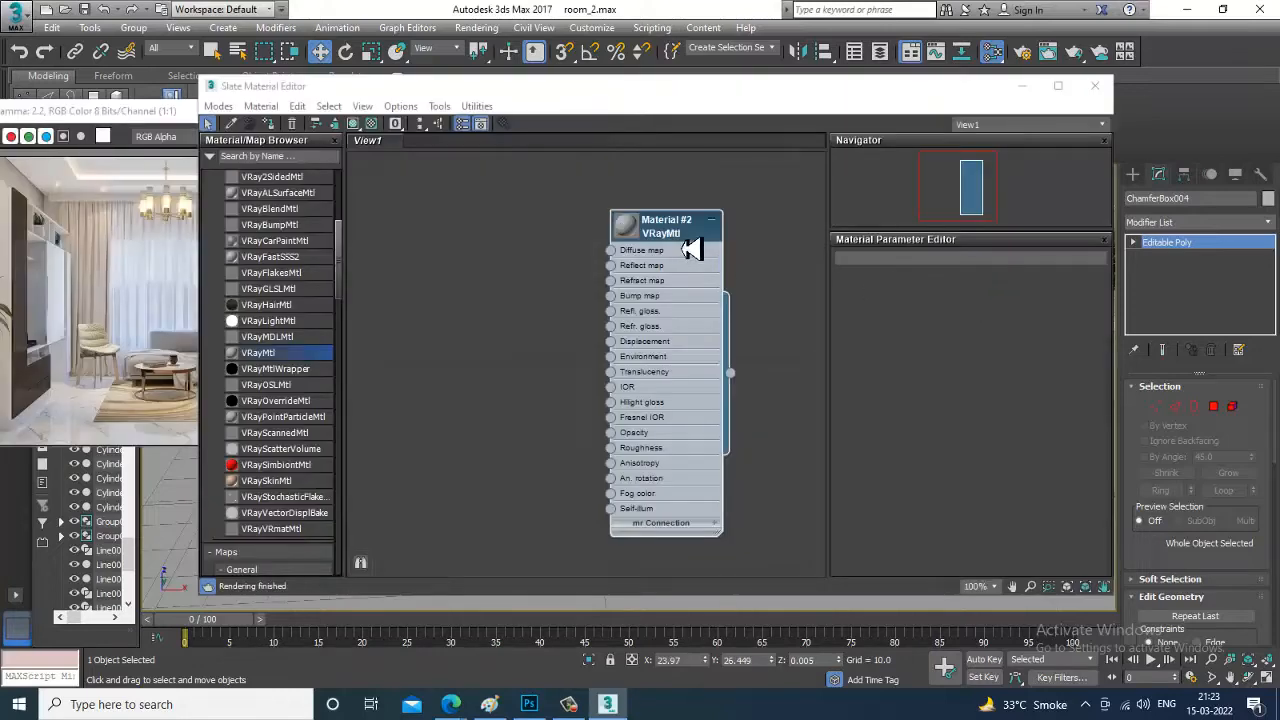
pyautogui.doubleClick(690, 249)
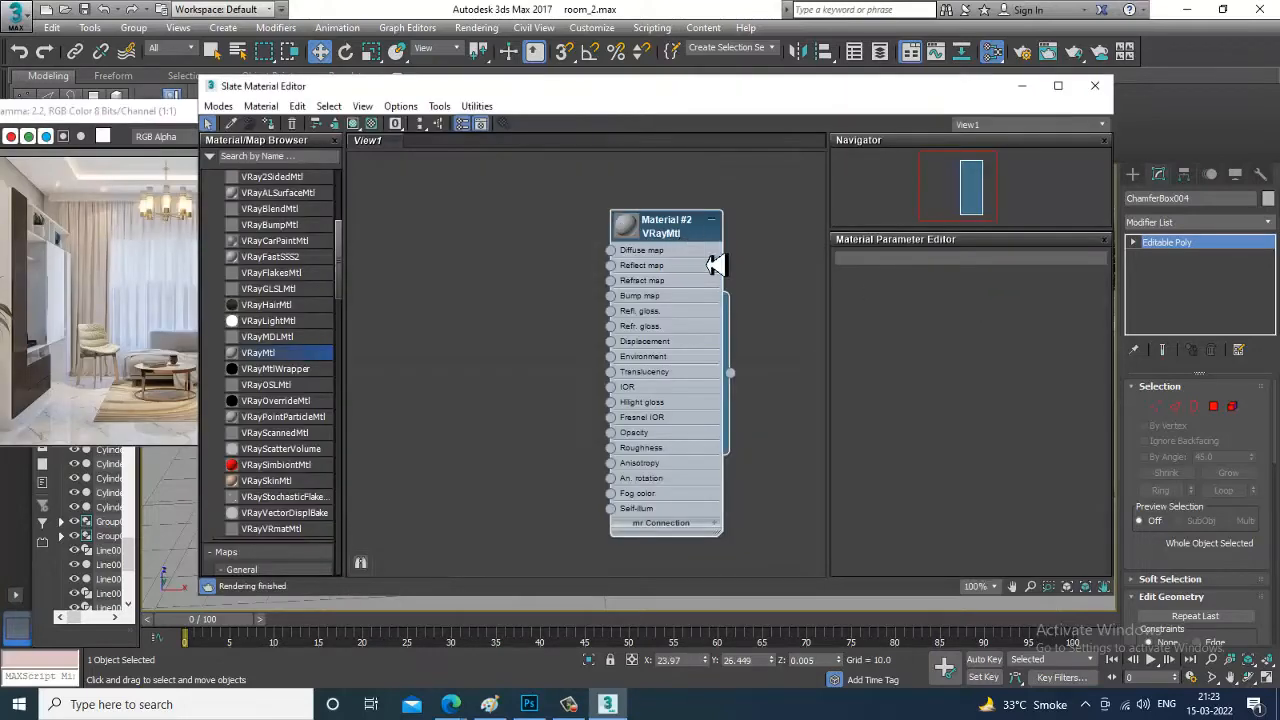
pyautogui.click(897, 259)
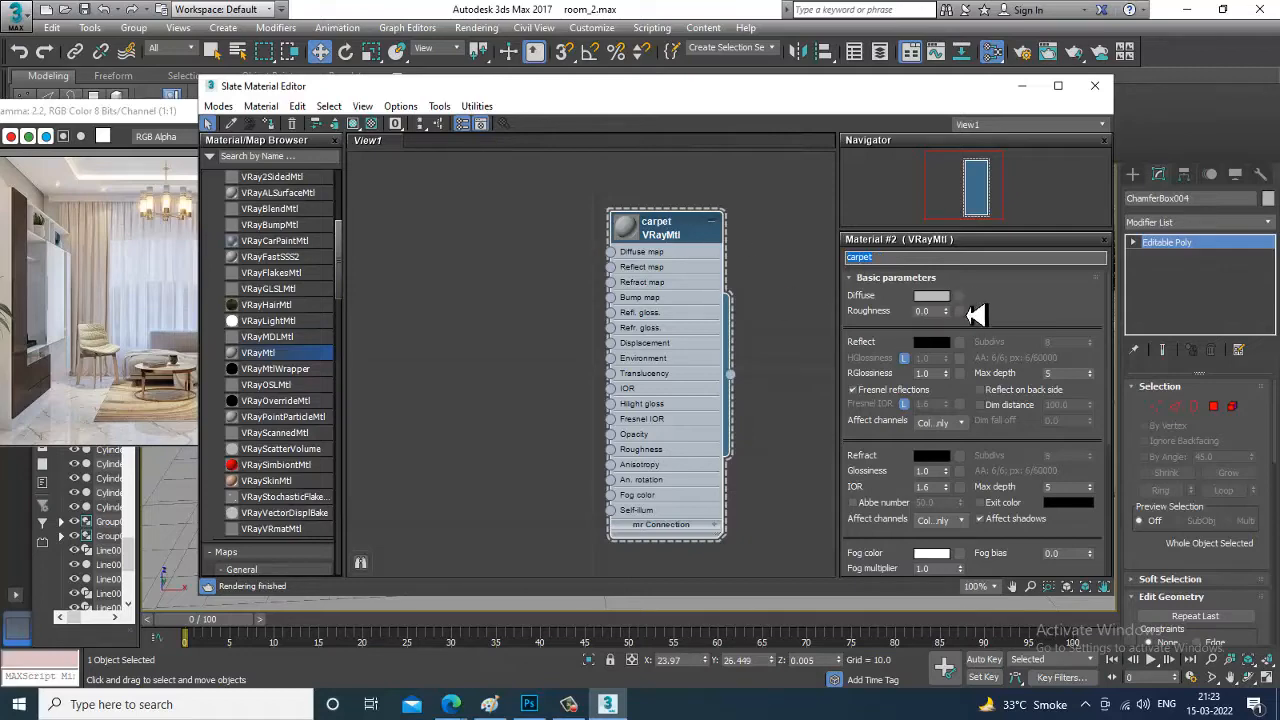
# Load the rug image from D:\March 2022\living room\textures as the carpet material's diffuse bitmap and apply the material to the rug
pyautogui.click(960, 297)
pyautogui.doubleClick(521, 176)
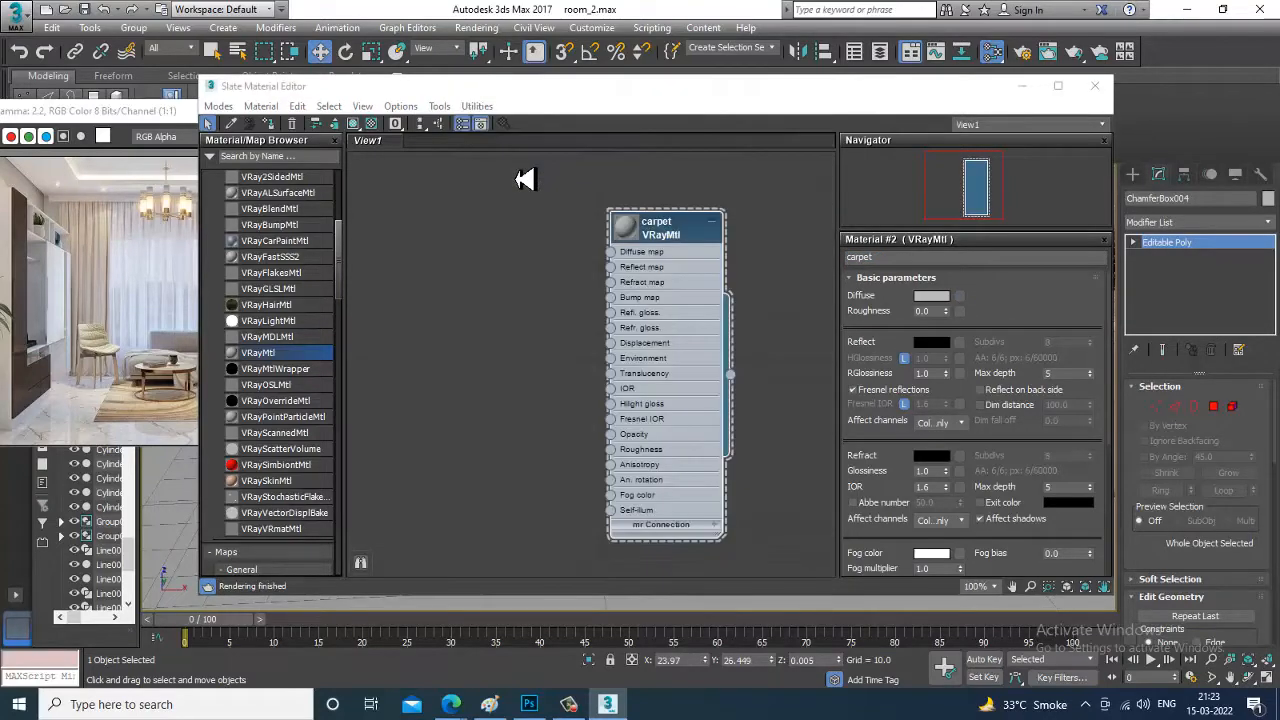
pyautogui.click(52, 250)
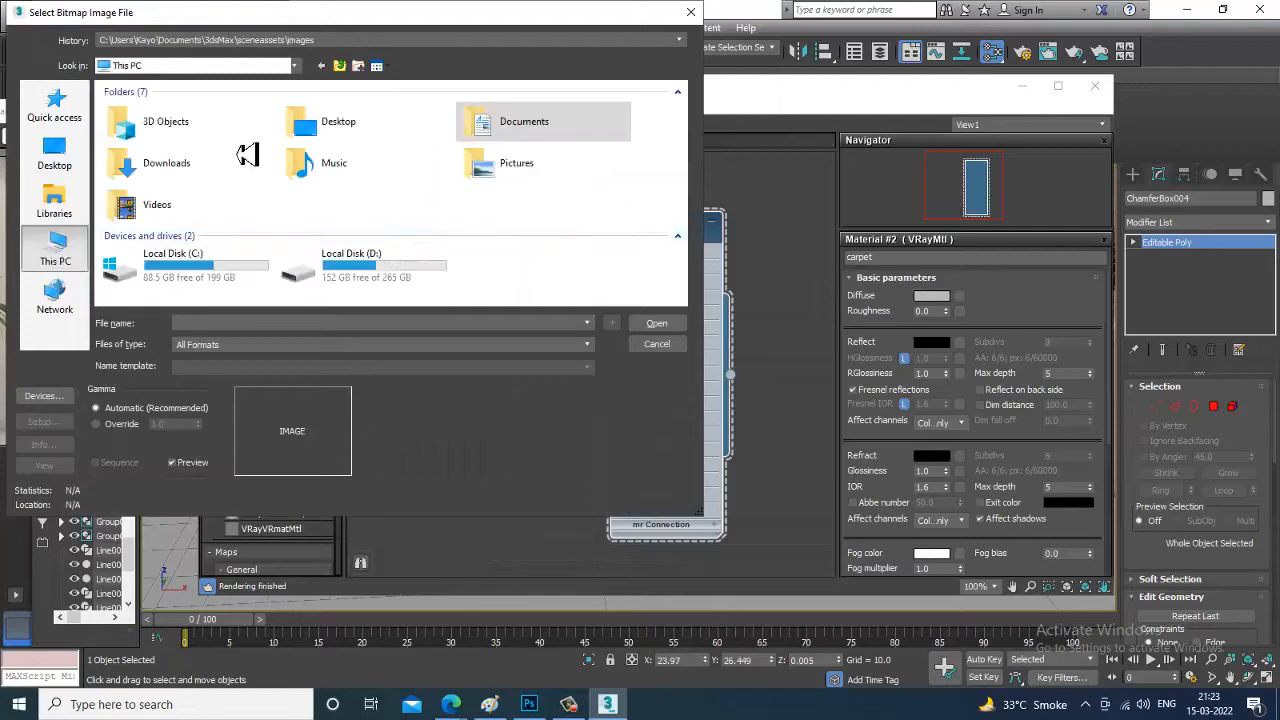
pyautogui.doubleClick(398, 275)
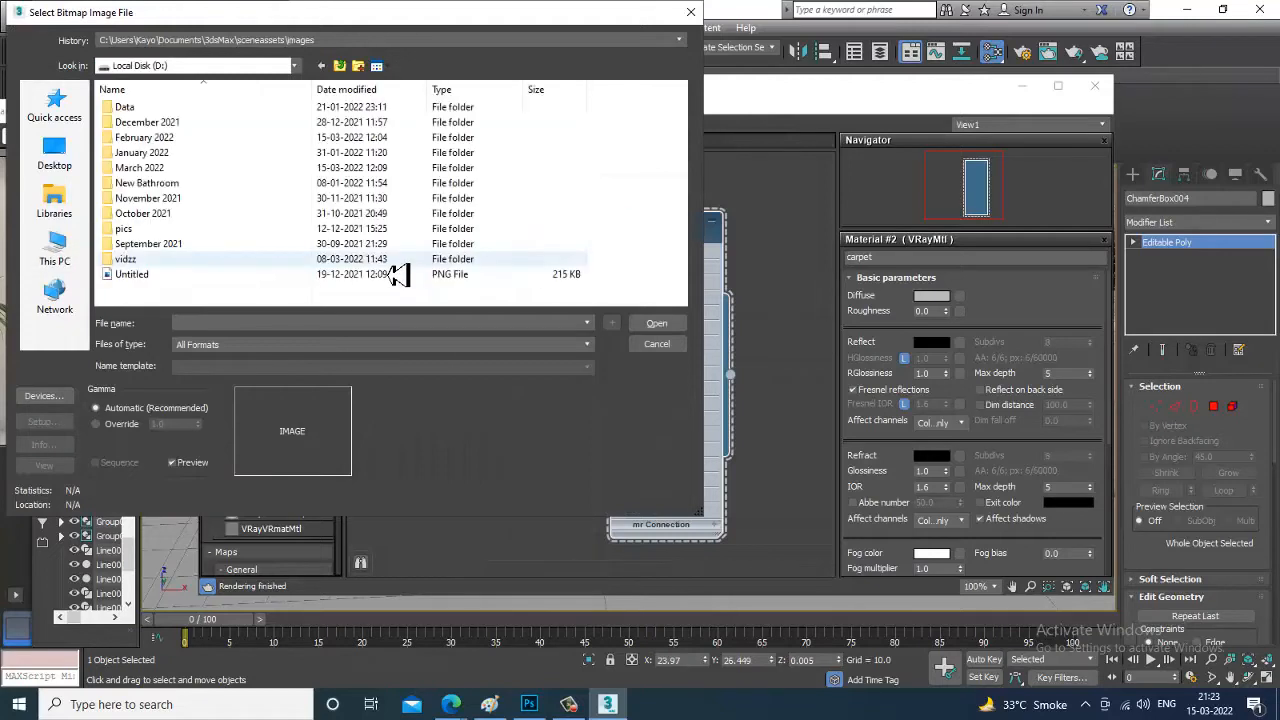
pyautogui.doubleClick(175, 168)
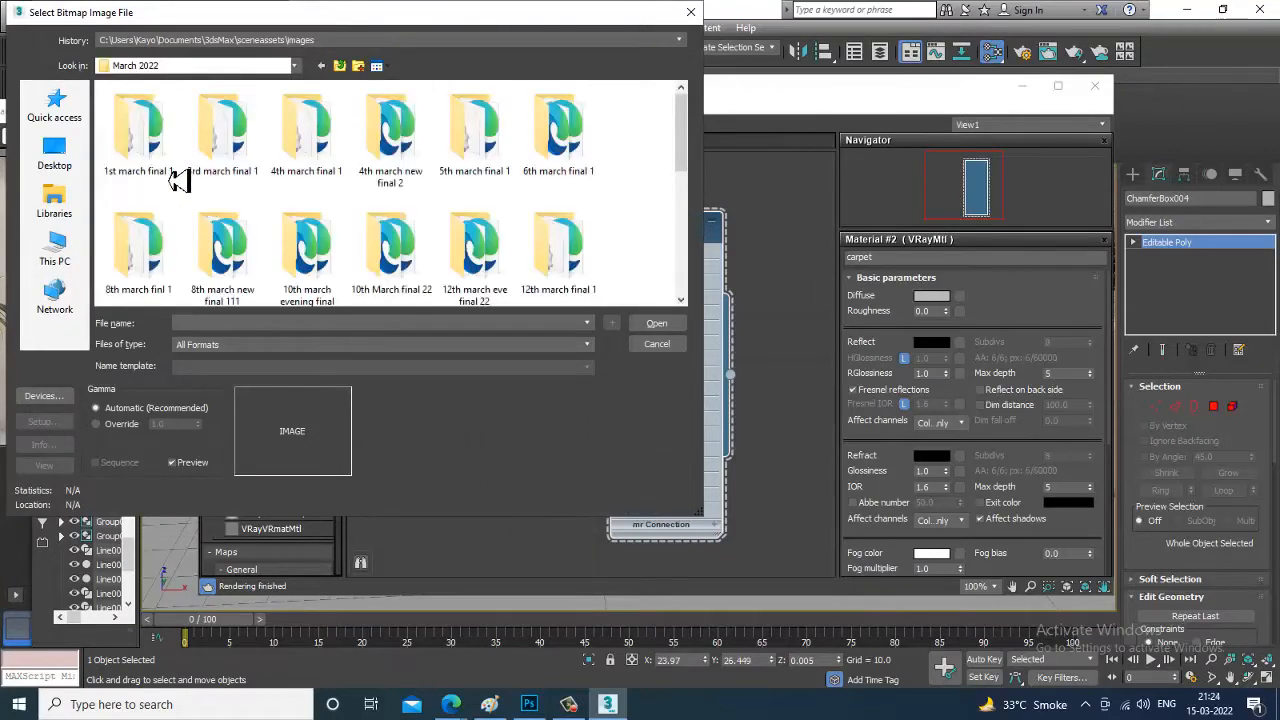
pyautogui.click(490, 238)
pyautogui.doubleClick(486, 243)
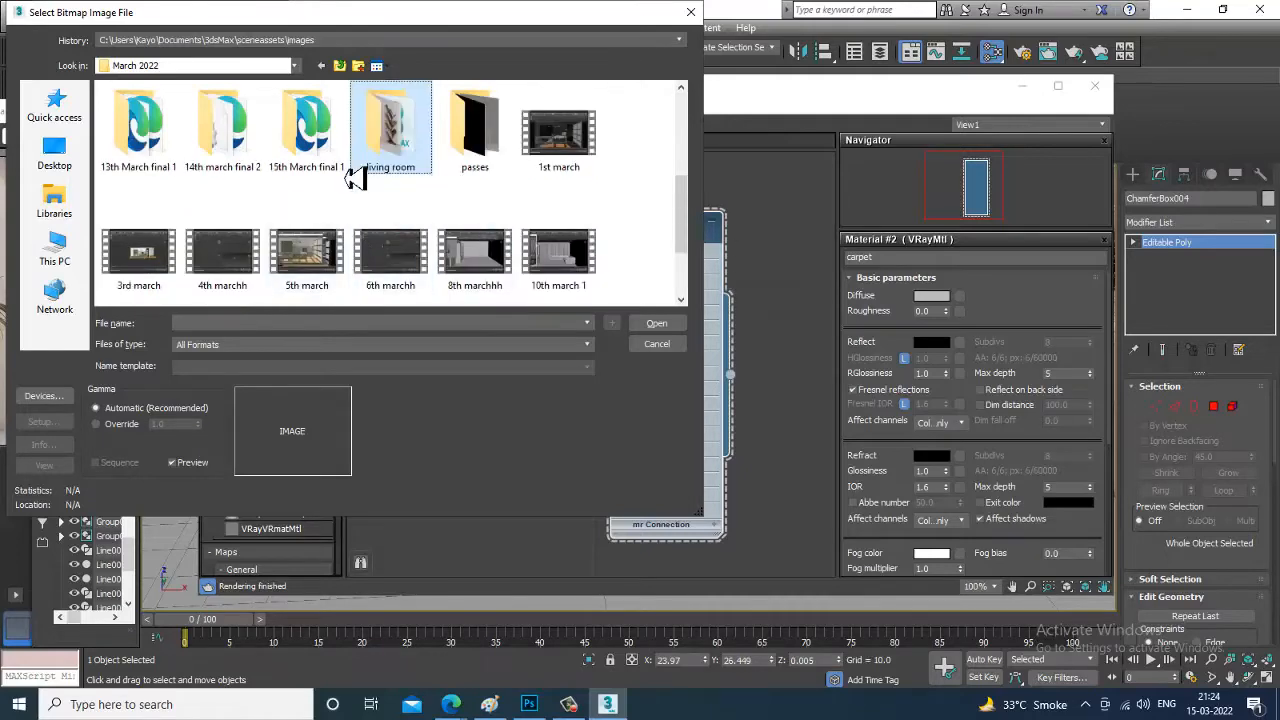
pyautogui.doubleClick(389, 137)
pyautogui.doubleClick(122, 145)
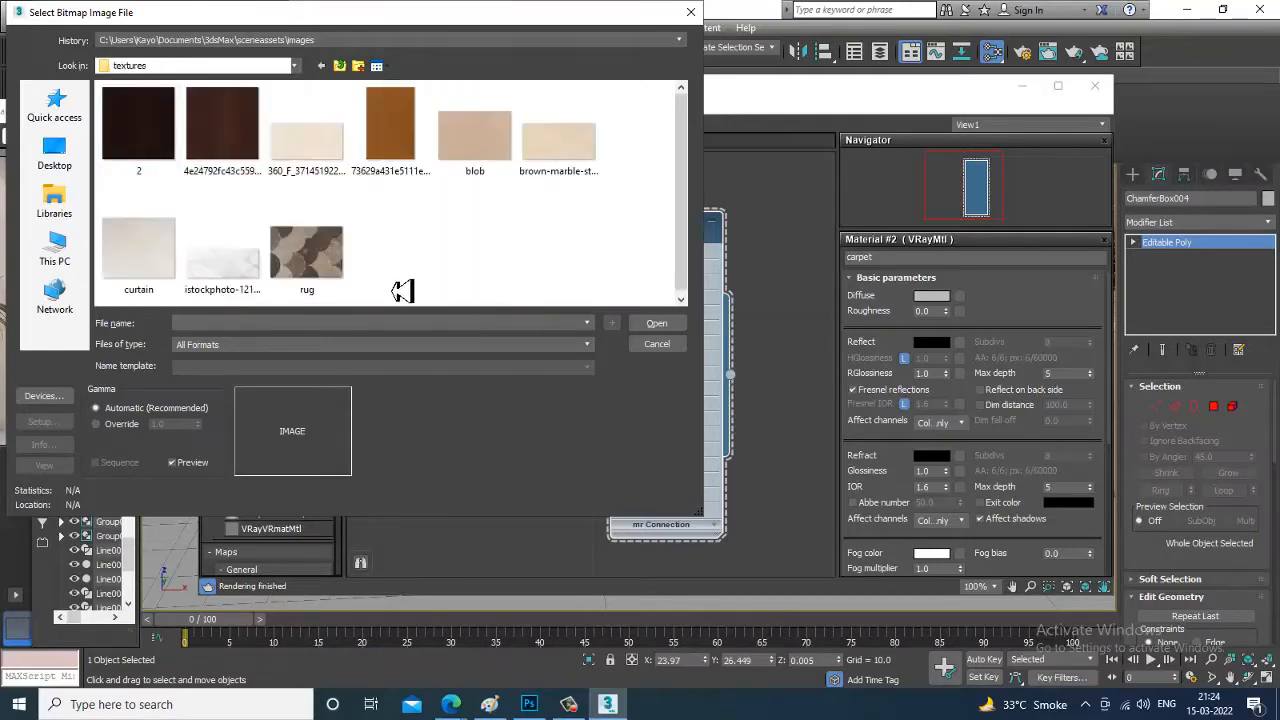
pyautogui.click(306, 240)
pyautogui.doubleClick(306, 240)
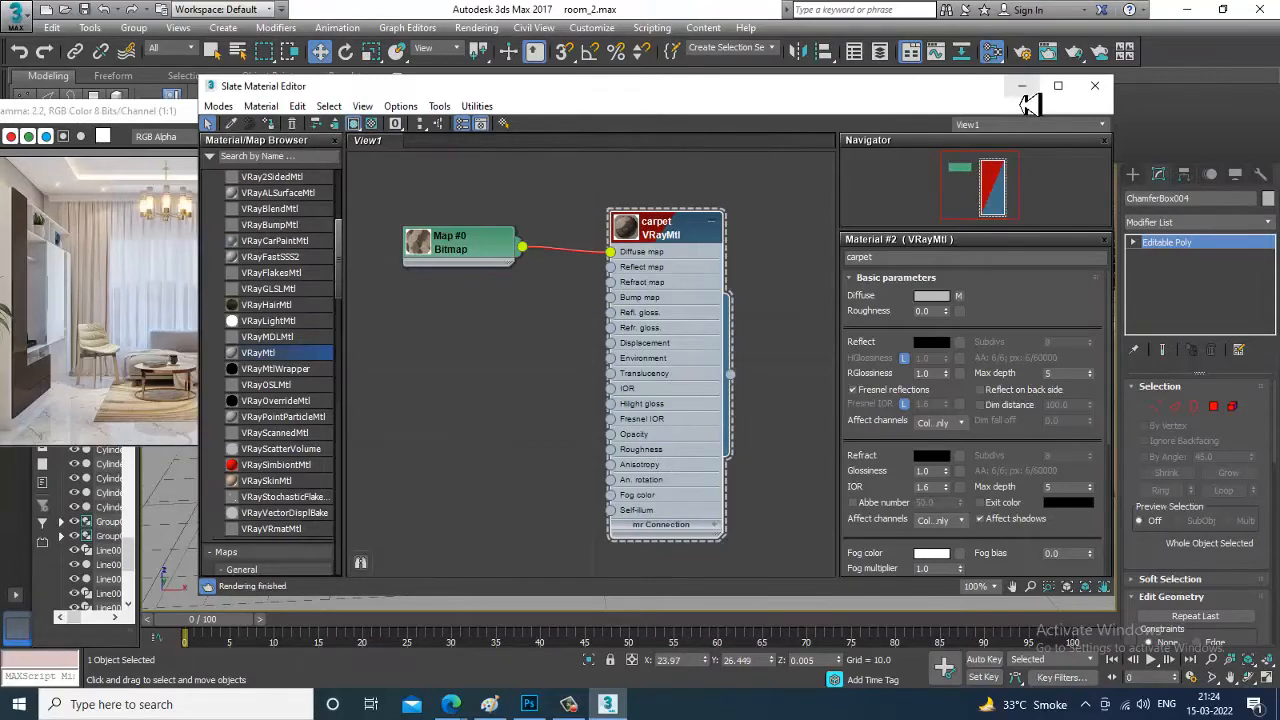
# Add a Noise map to the carpet material's bump slot and set its size to 0.2
pyautogui.moveTo(943, 90); pyautogui.dragTo(858, 405)
pyautogui.keyDown('alt'); pyautogui.moveTo(858, 405); pyautogui.dragTo(798, 258, button='middle'); pyautogui.keyUp('alt')
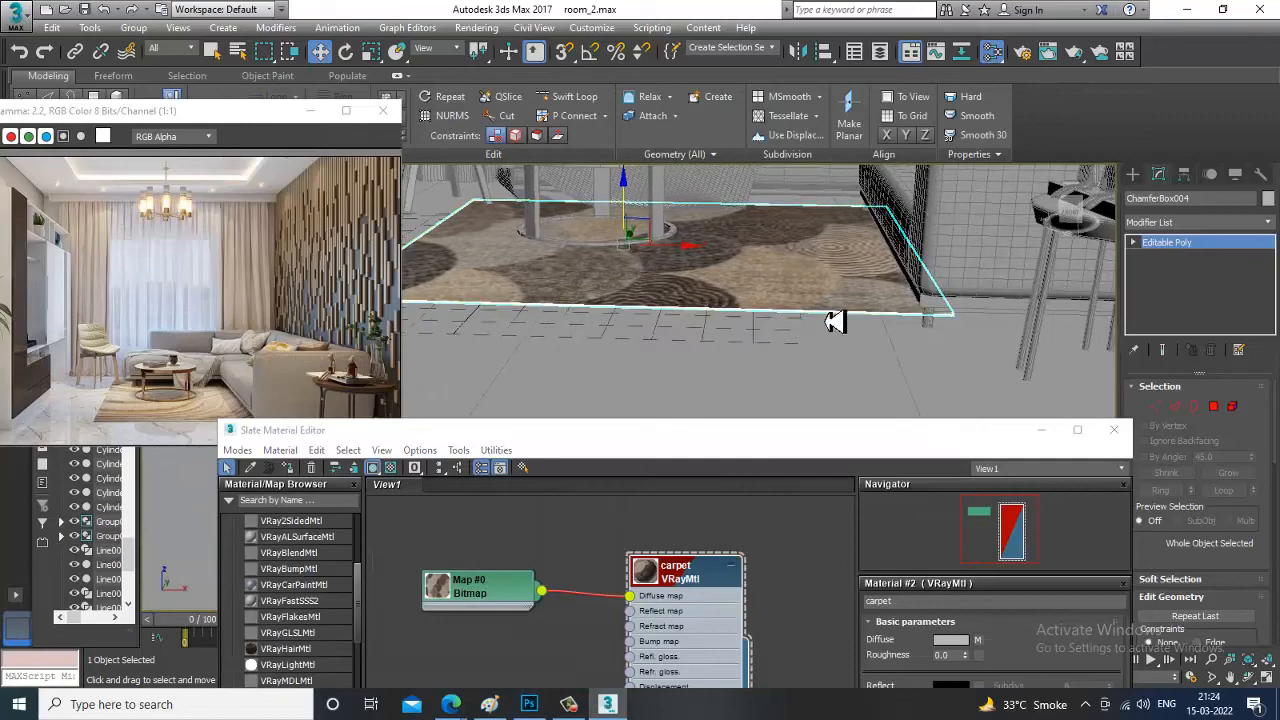
pyautogui.scroll(4, 766, 341)
pyautogui.keyDown('alt'); pyautogui.moveTo(766, 289); pyautogui.dragTo(800, 300, button='middle'); pyautogui.keyUp('alt')
pyautogui.moveTo(312, 431); pyautogui.dragTo(256, 301)
pyautogui.moveTo(423, 309); pyautogui.dragTo(471, 150)
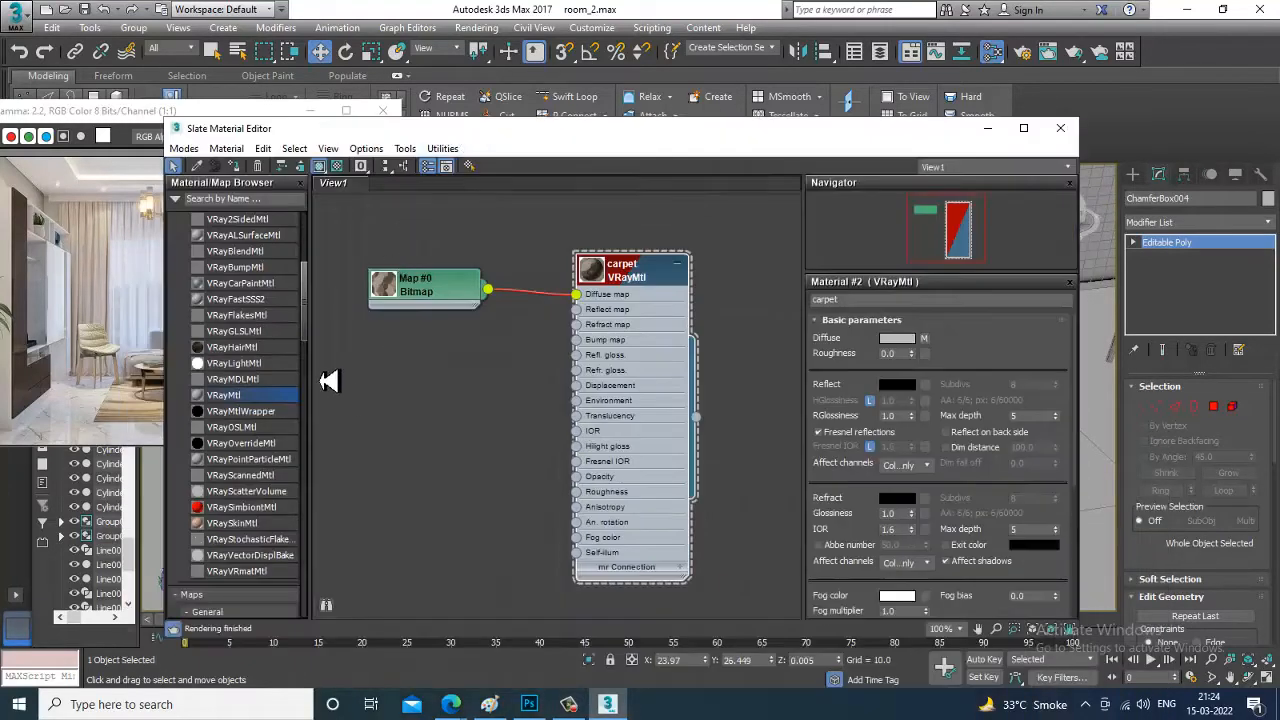
pyautogui.scroll(-8, 329, 385)
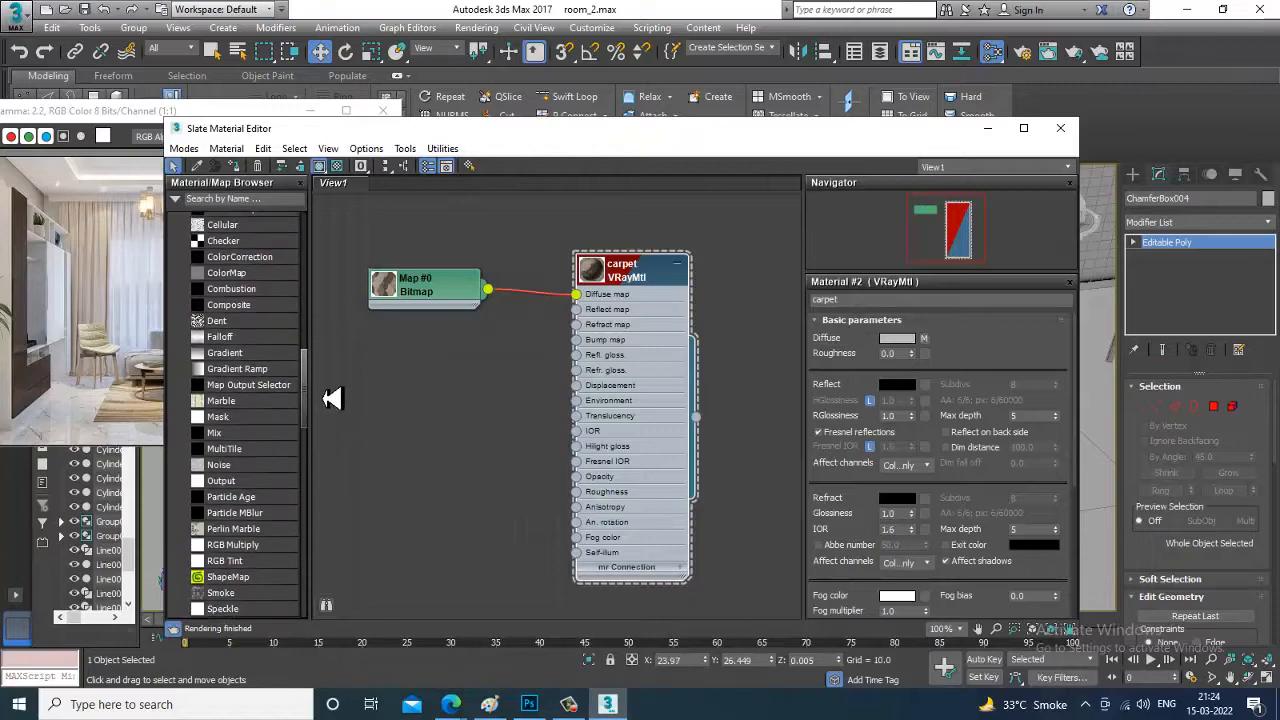
pyautogui.scroll(-3, 332, 398)
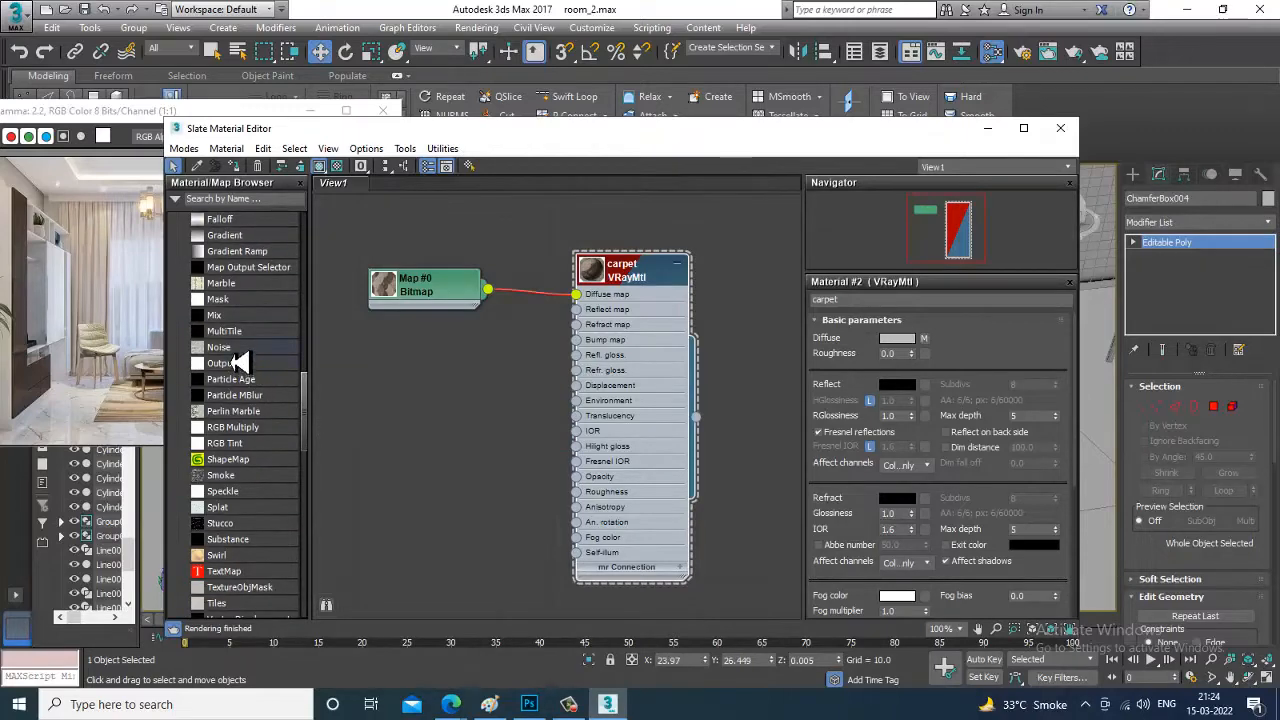
pyautogui.moveTo(240, 360); pyautogui.dragTo(577, 340)
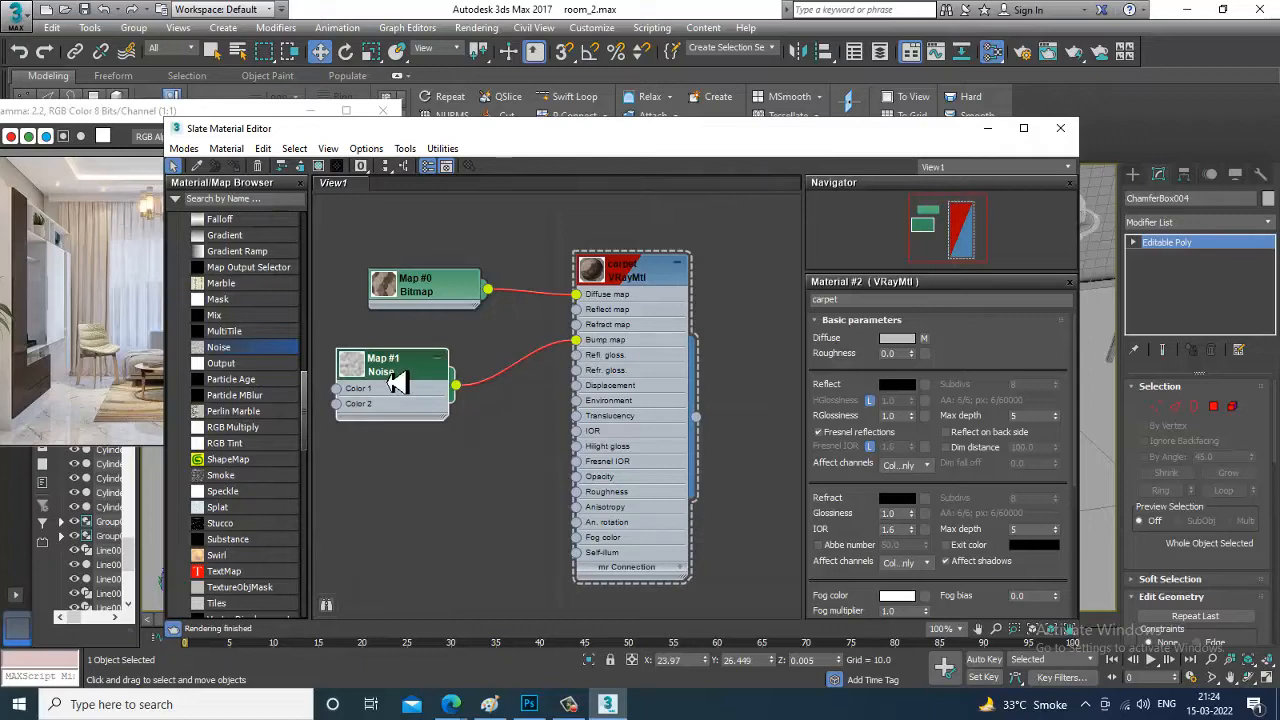
pyautogui.doubleClick(418, 370)
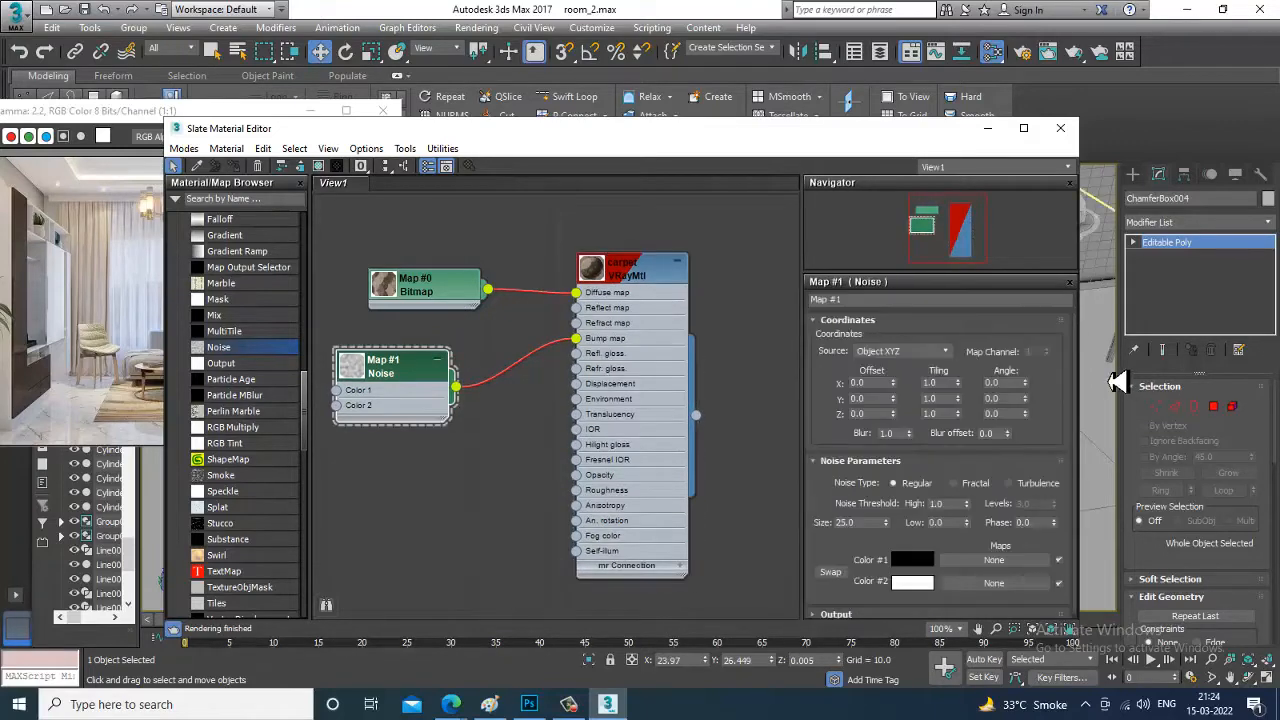
pyautogui.doubleClick(845, 522)
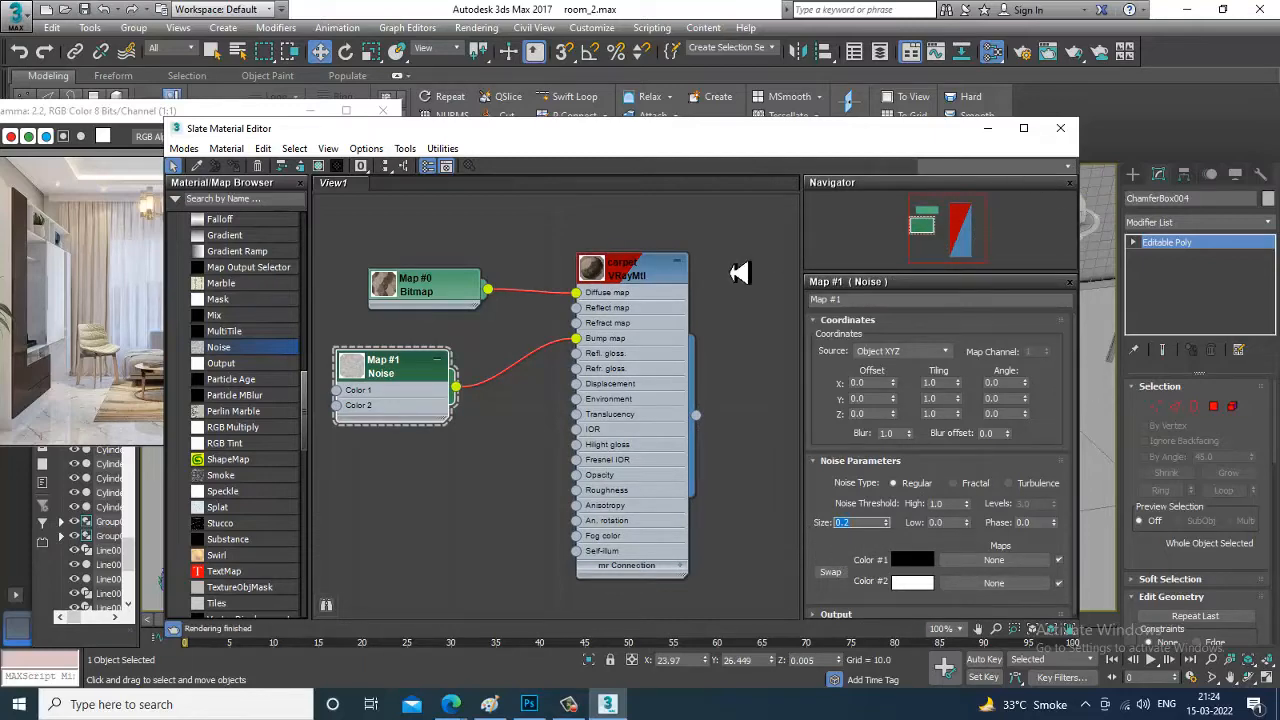
# Select the floor plane and examine the carpet texture on the rug up close and from farther away
pyautogui.click(987, 128)
pyautogui.scroll(-4, 694, 383)
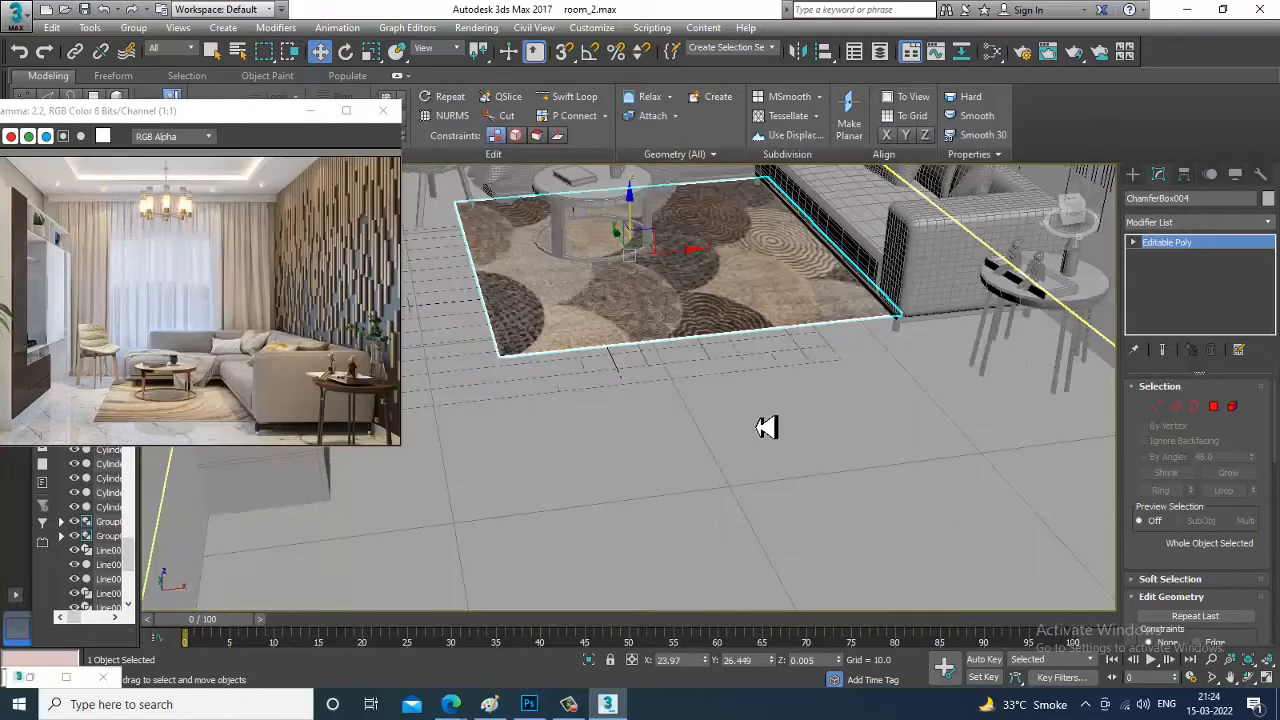
pyautogui.click(700, 266)
pyautogui.scroll(5, 734, 393)
pyautogui.scroll(3, 734, 393)
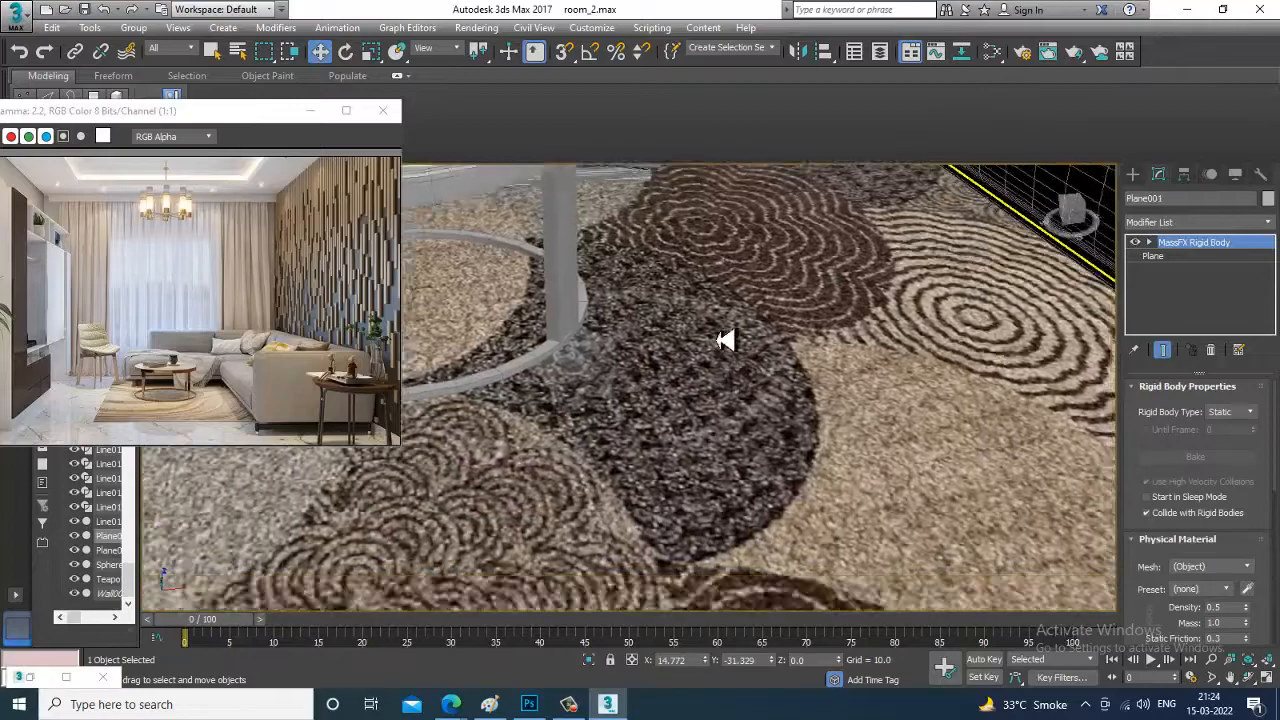
pyautogui.scroll(-8, 723, 337)
pyautogui.scroll(6, 765, 410)
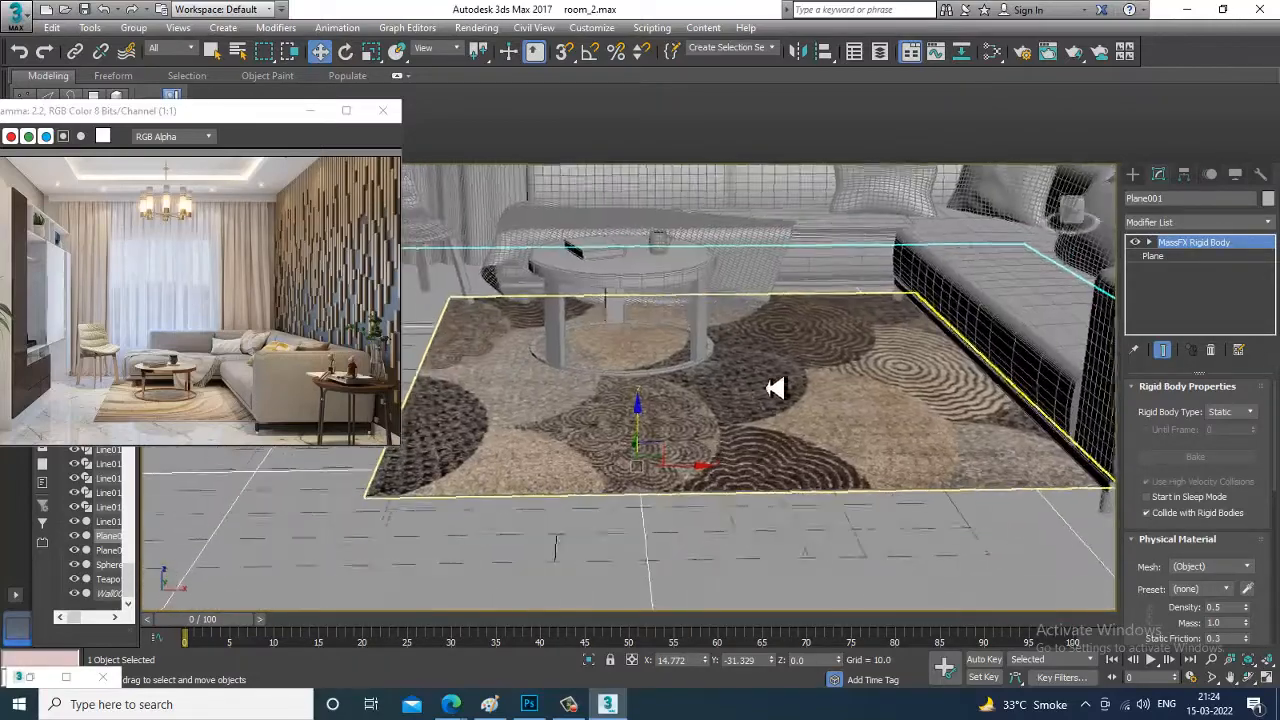
pyautogui.scroll(-6, 740, 420)
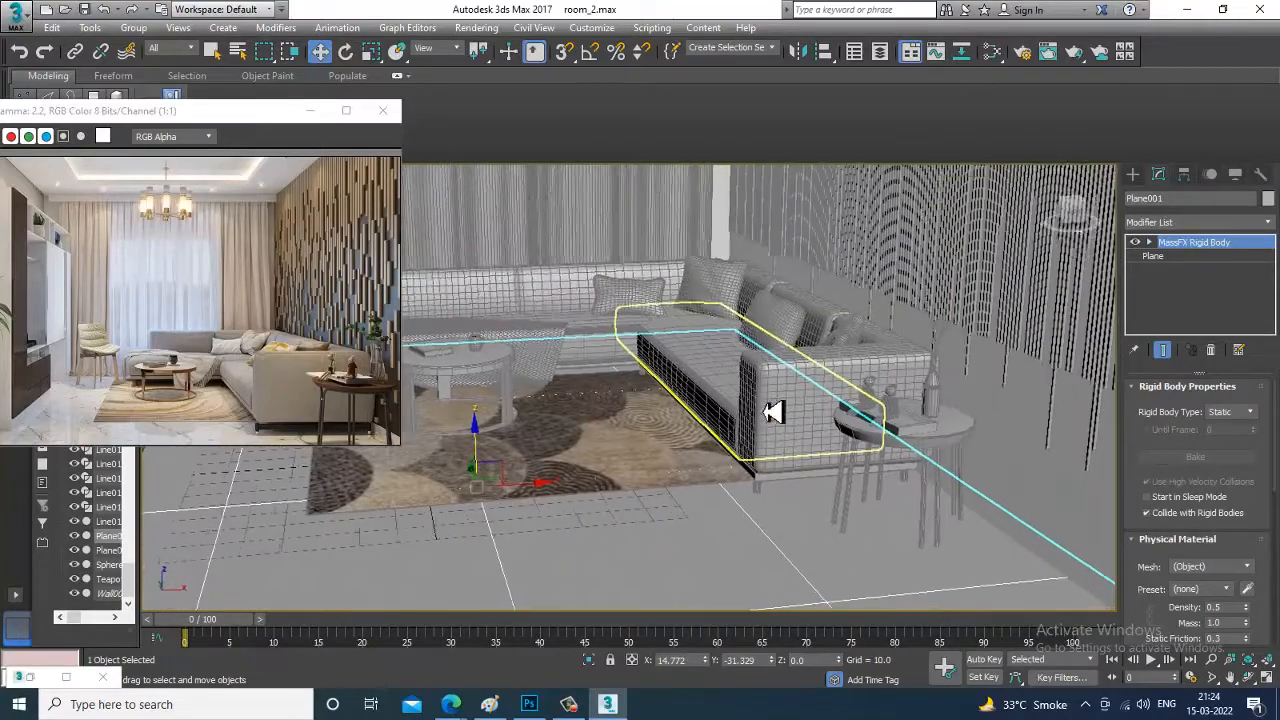
pyautogui.scroll(4, 815, 466)
pyautogui.scroll(-2, 815, 466)
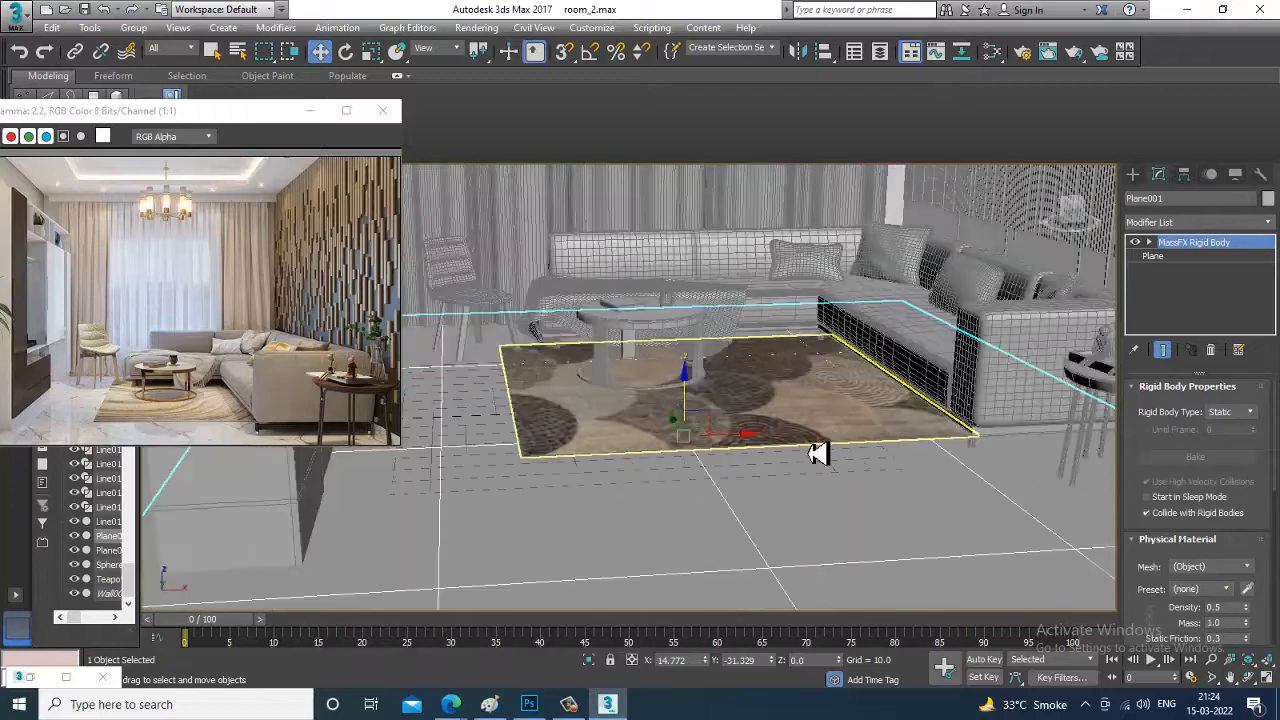
# Create a second VRayMtl in the Slate Material Editor, below the carpet material, for the selected floor plane
pyautogui.press('m')
pyautogui.moveTo(582, 465); pyautogui.dragTo(560, 290, button='middle')
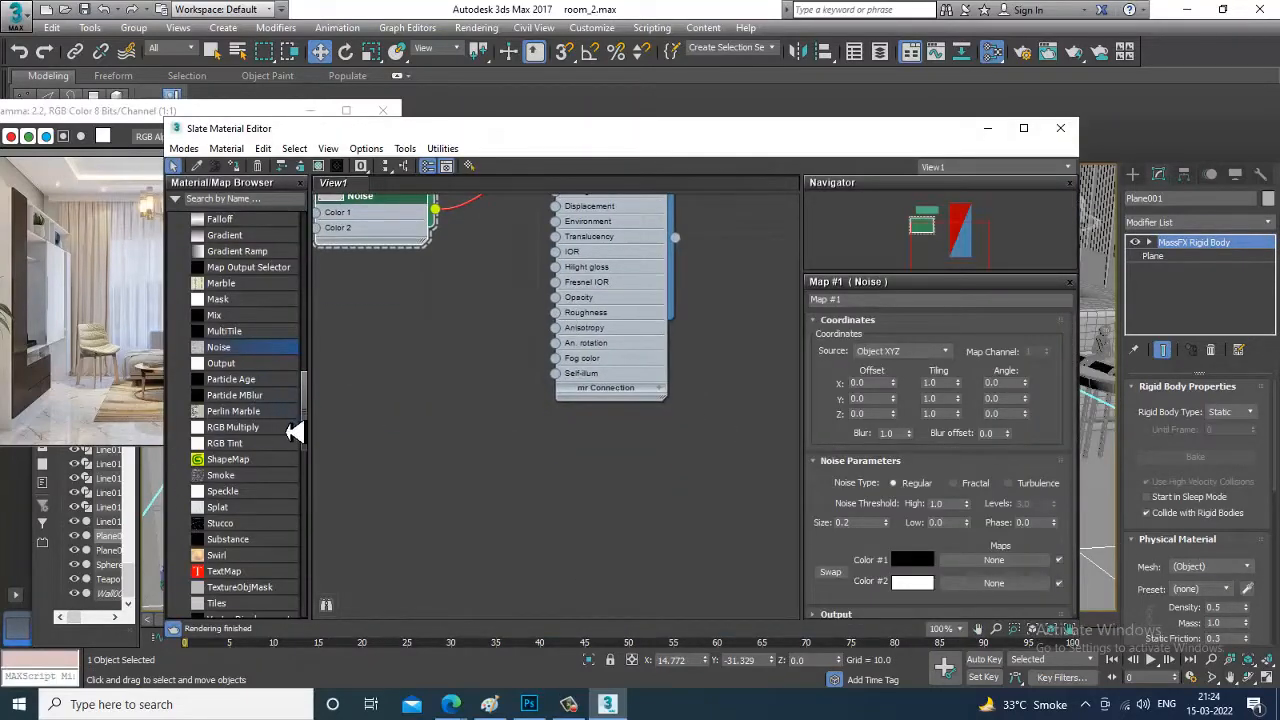
pyautogui.moveTo(310, 423); pyautogui.dragTo(312, 294)
pyautogui.scroll(1, 316, 291)
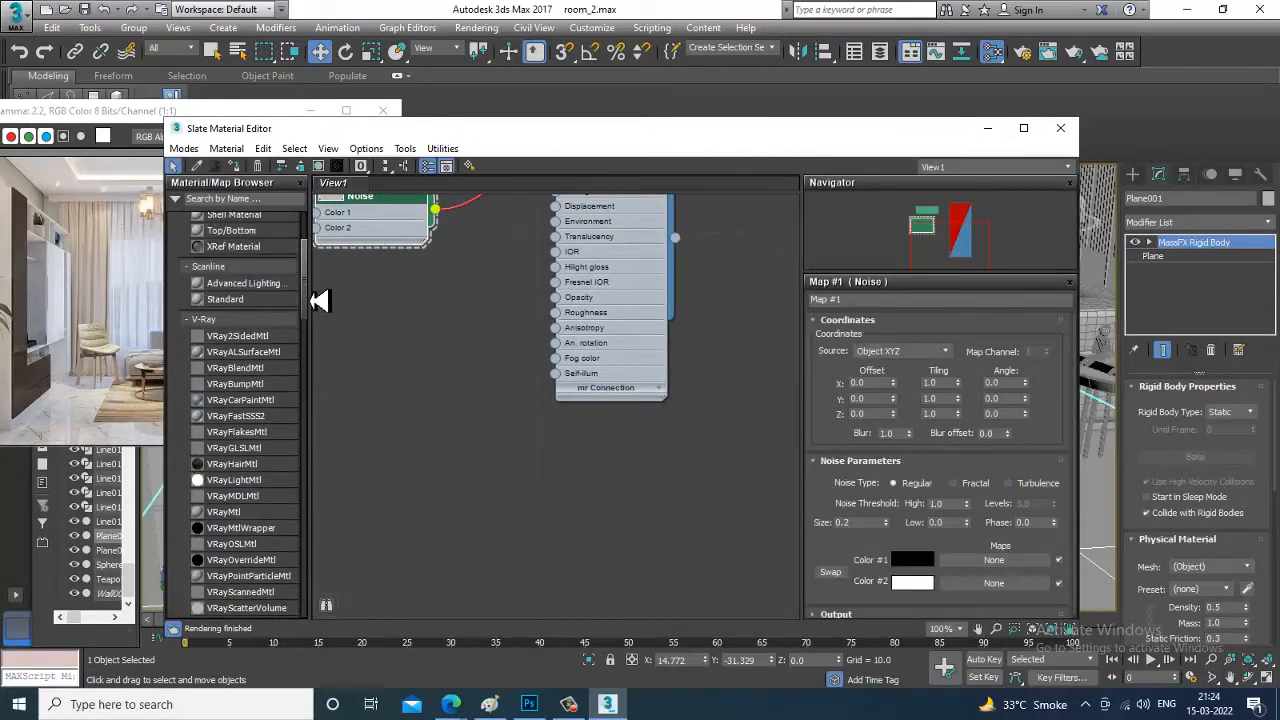
pyautogui.moveTo(248, 523); pyautogui.dragTo(492, 440)
pyautogui.doubleClick(495, 440)
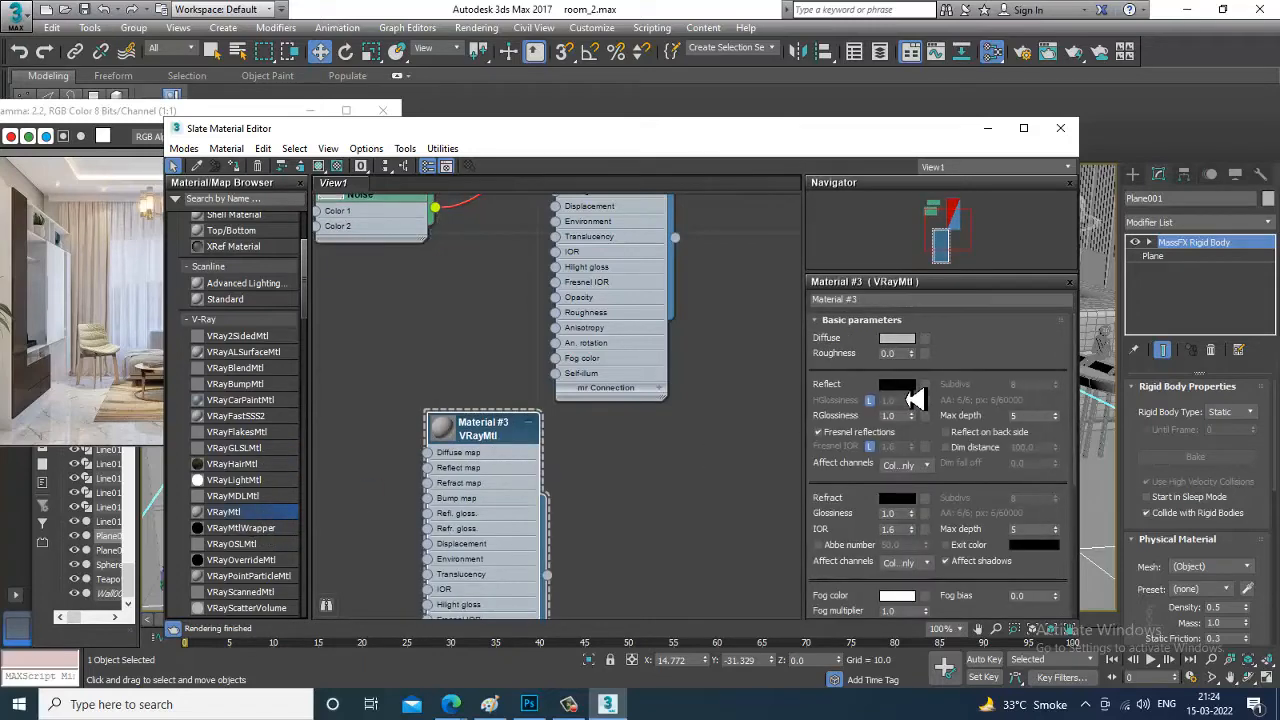
# Load the 360_F_371451922 marble image as the new material's diffuse bitmap and apply the material to the floor, shown in the viewport
pyautogui.click(925, 339)
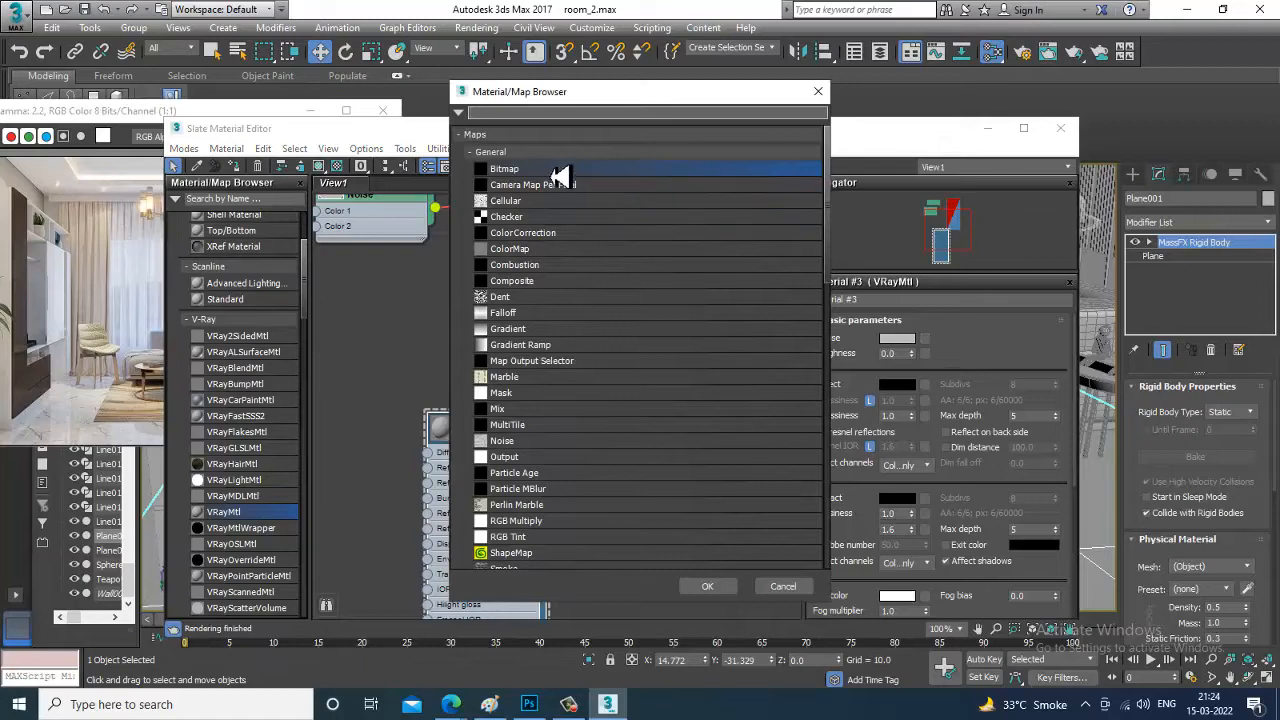
pyautogui.doubleClick(555, 170)
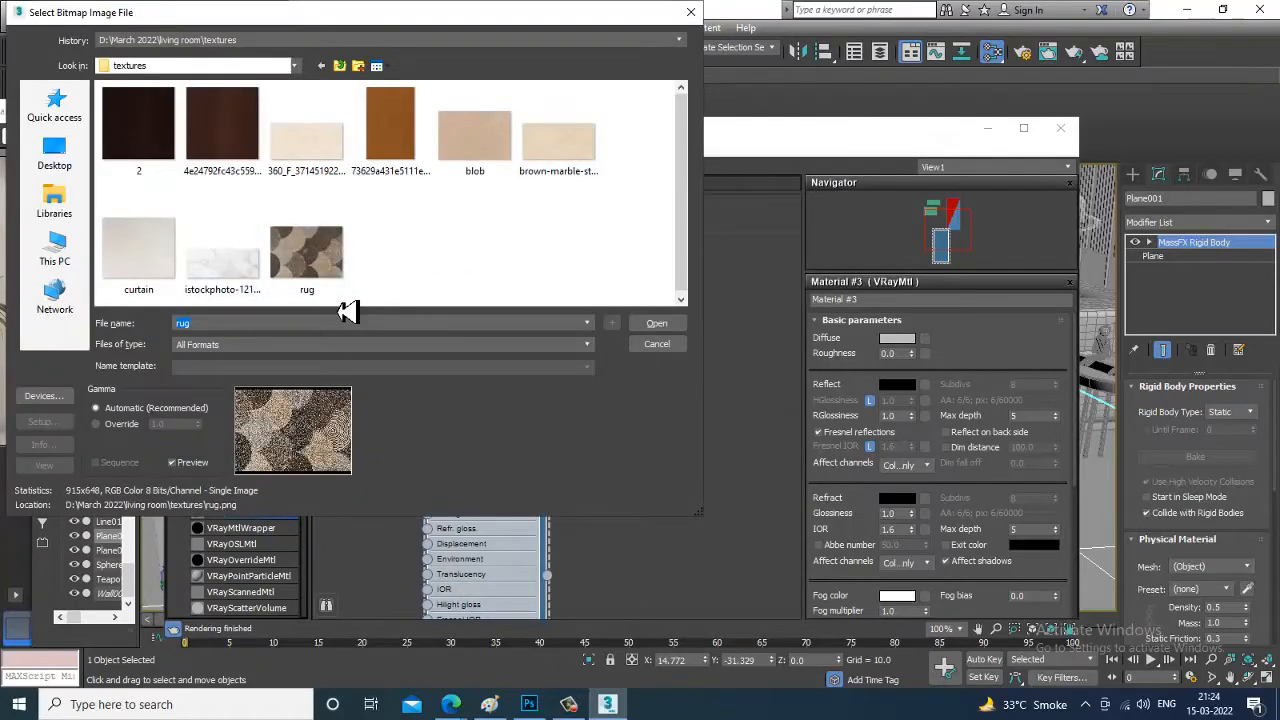
pyautogui.doubleClick(310, 138)
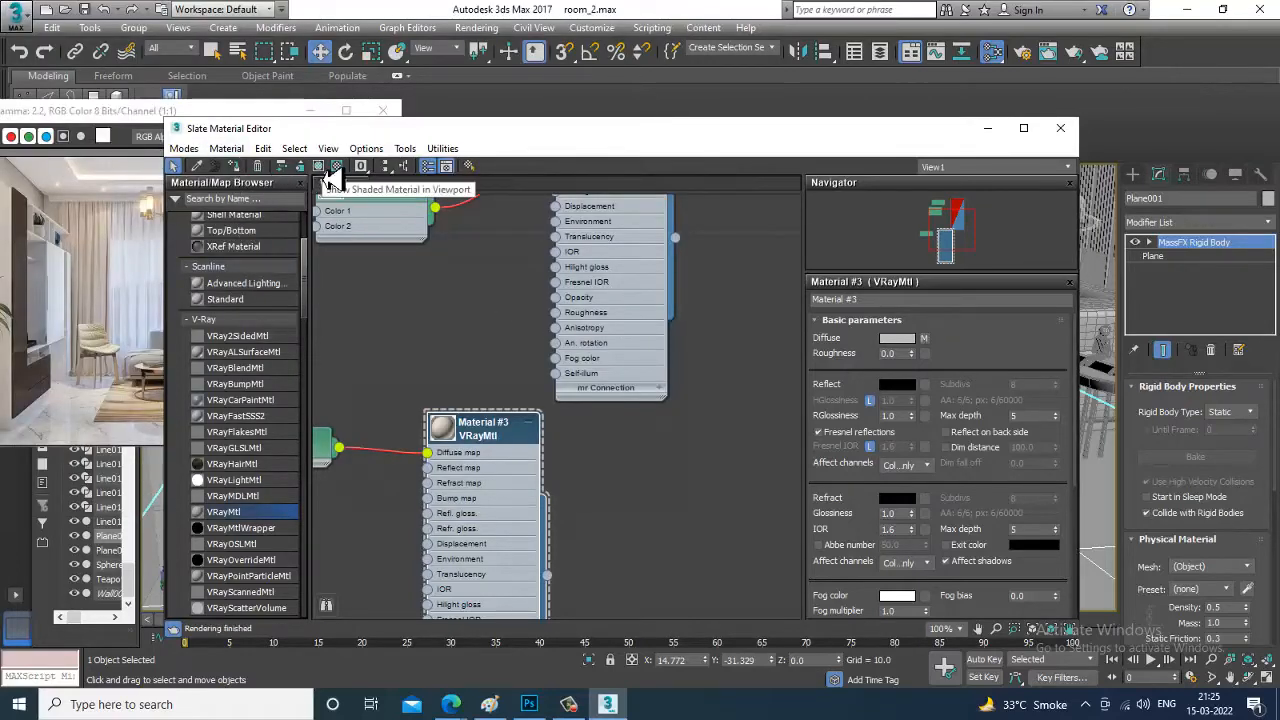
pyautogui.click(1060, 128)
pyautogui.keyDown('alt'); pyautogui.moveTo(705, 424); pyautogui.dragTo(735, 438, button='middle'); pyautogui.keyUp('alt')
pyautogui.scroll(5, 735, 438)
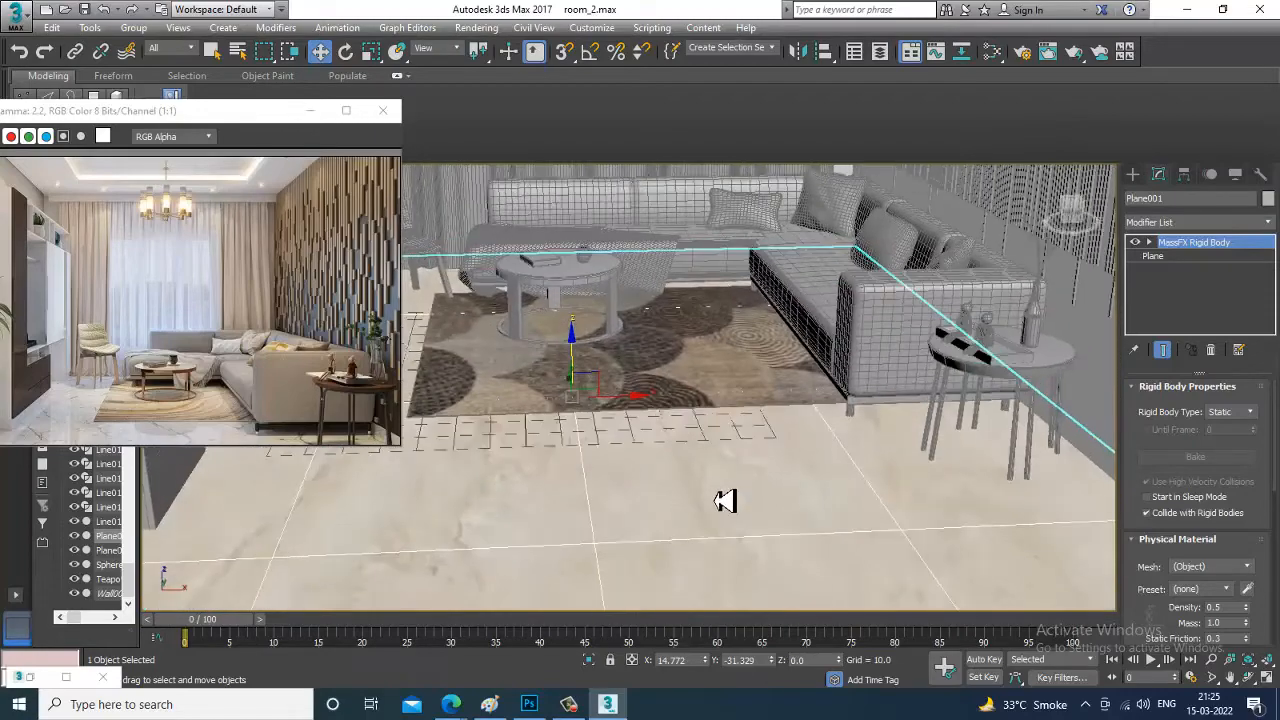
# Replace the floor material's diffuse image with the brown-marble-stone texture and examine the floor up close and from a distance
pyautogui.press('m')
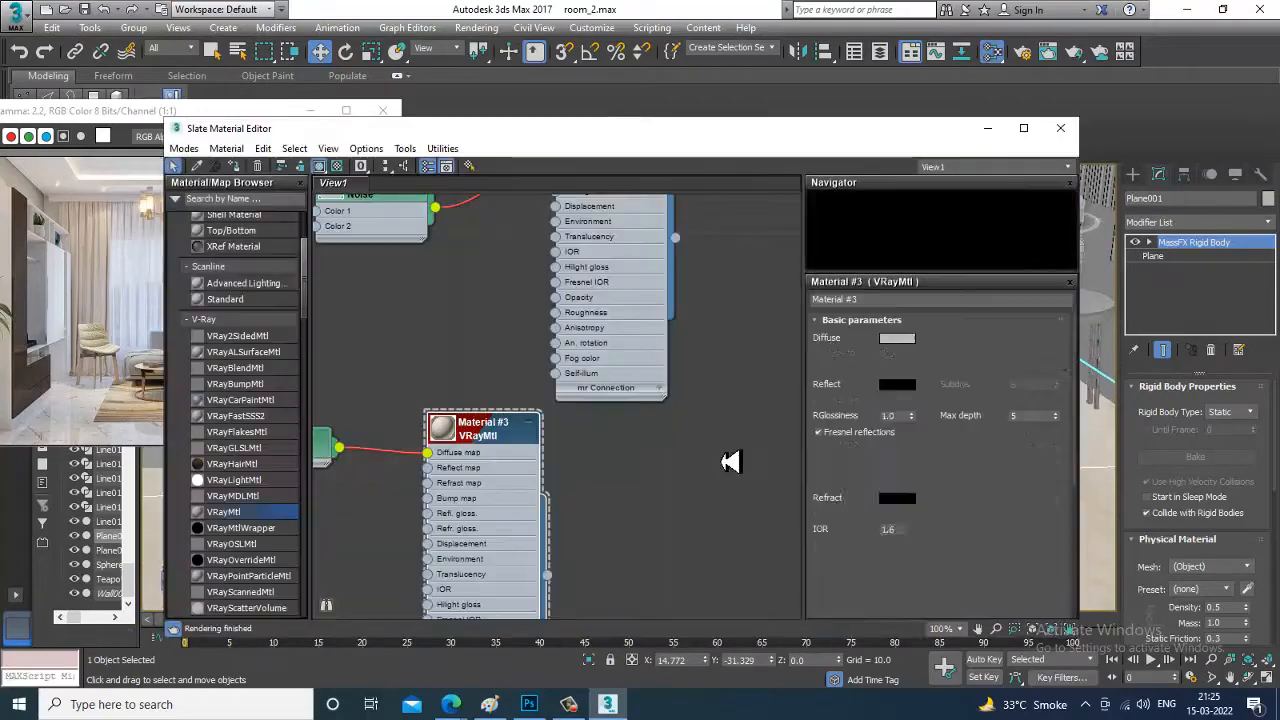
pyautogui.click(928, 339)
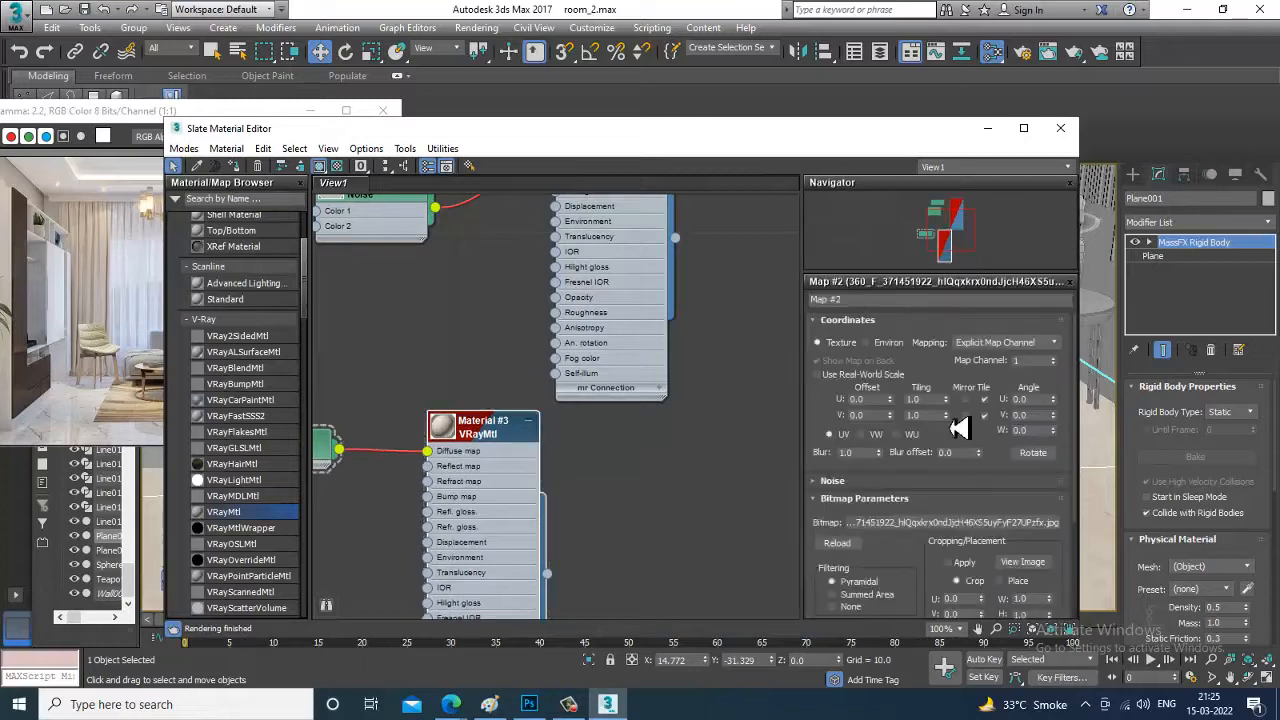
pyautogui.click(985, 522)
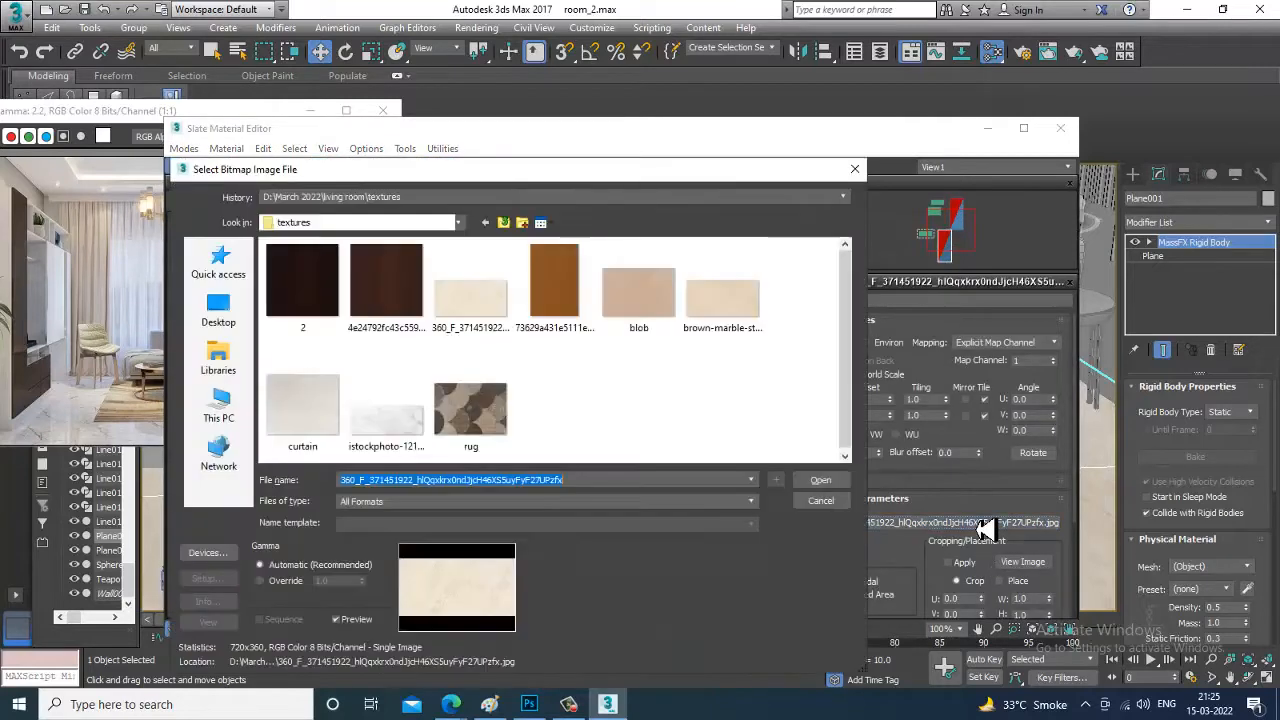
pyautogui.click(735, 300)
pyautogui.doubleClick(736, 305)
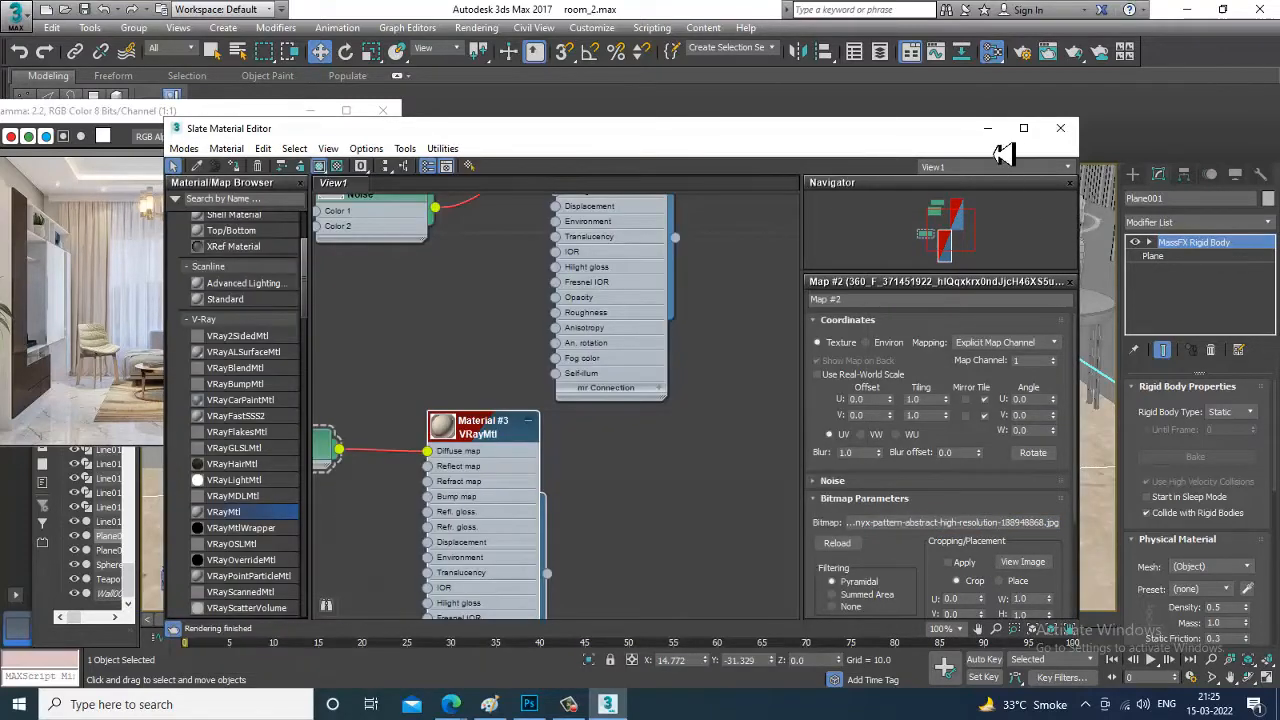
pyautogui.click(988, 129)
pyautogui.scroll(-5, 795, 458)
pyautogui.keyDown('alt'); pyautogui.moveTo(799, 458); pyautogui.dragTo(803, 459, button='middle'); pyautogui.keyUp('alt')
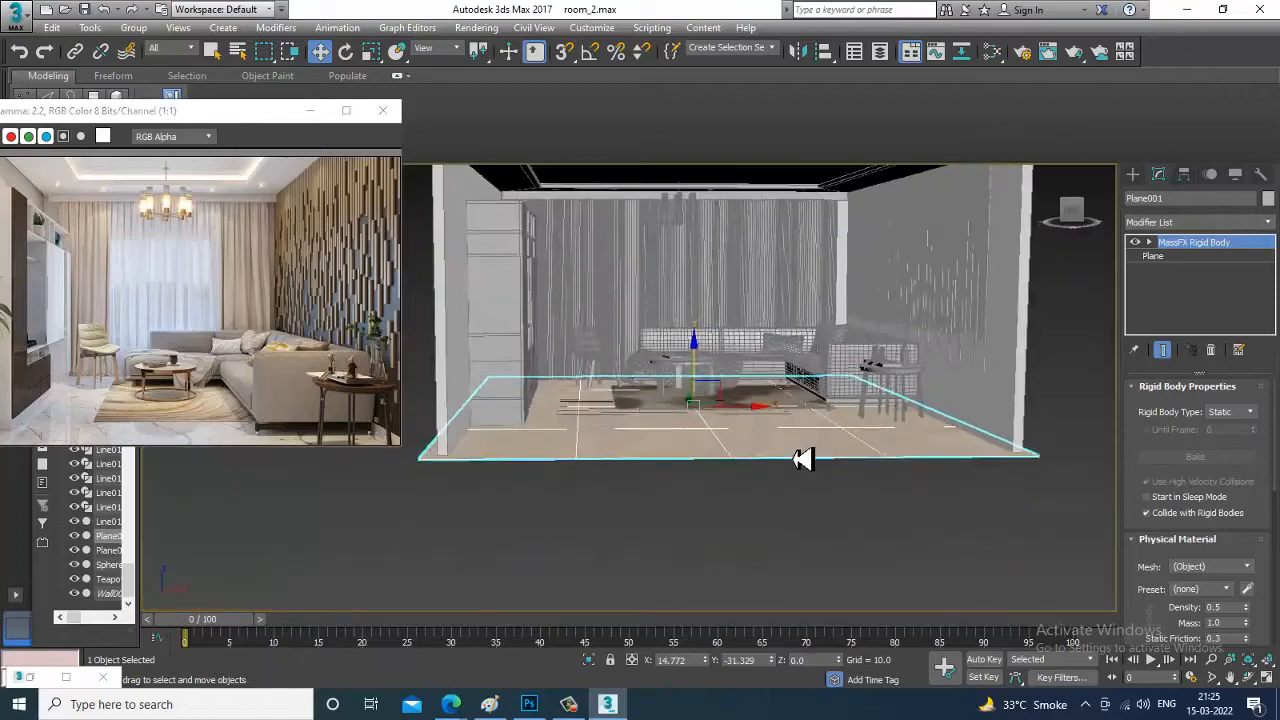
pyautogui.scroll(10, 803, 459)
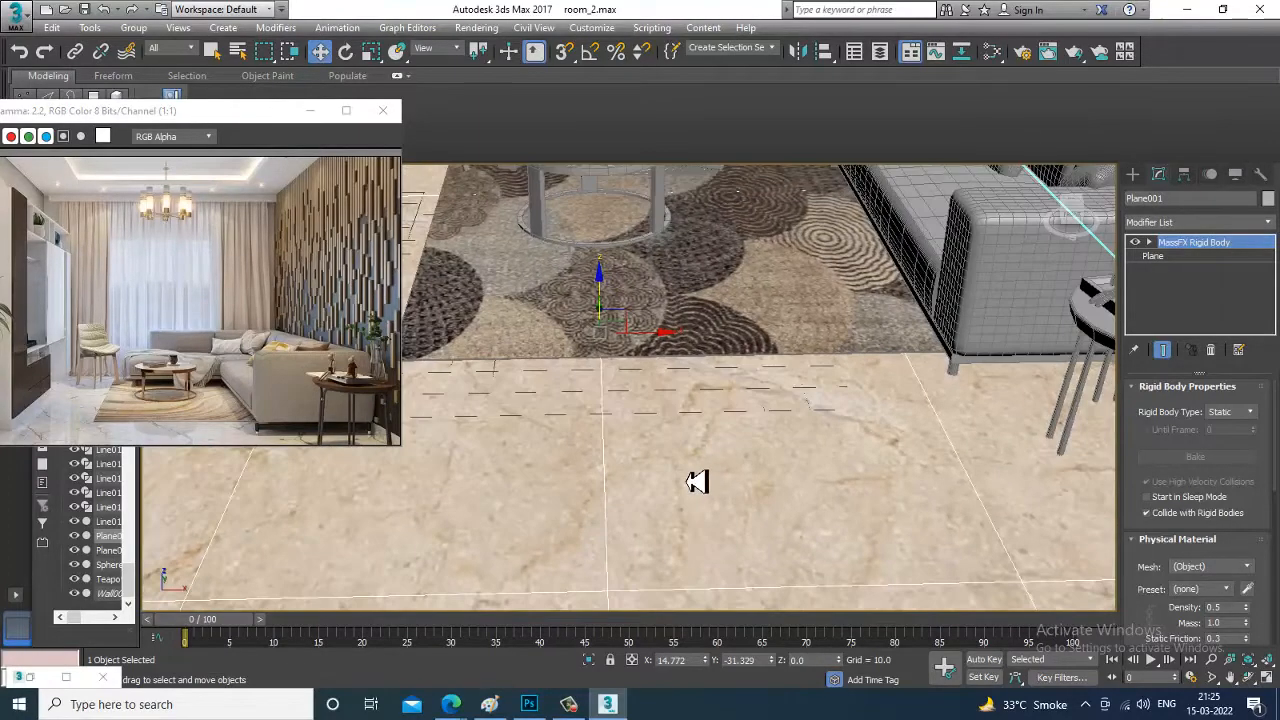
pyautogui.scroll(-3, 697, 482)
pyautogui.keyDown('alt'); pyautogui.moveTo(697, 482); pyautogui.dragTo(743, 479, button='middle'); pyautogui.keyUp('alt')
pyautogui.press('m')
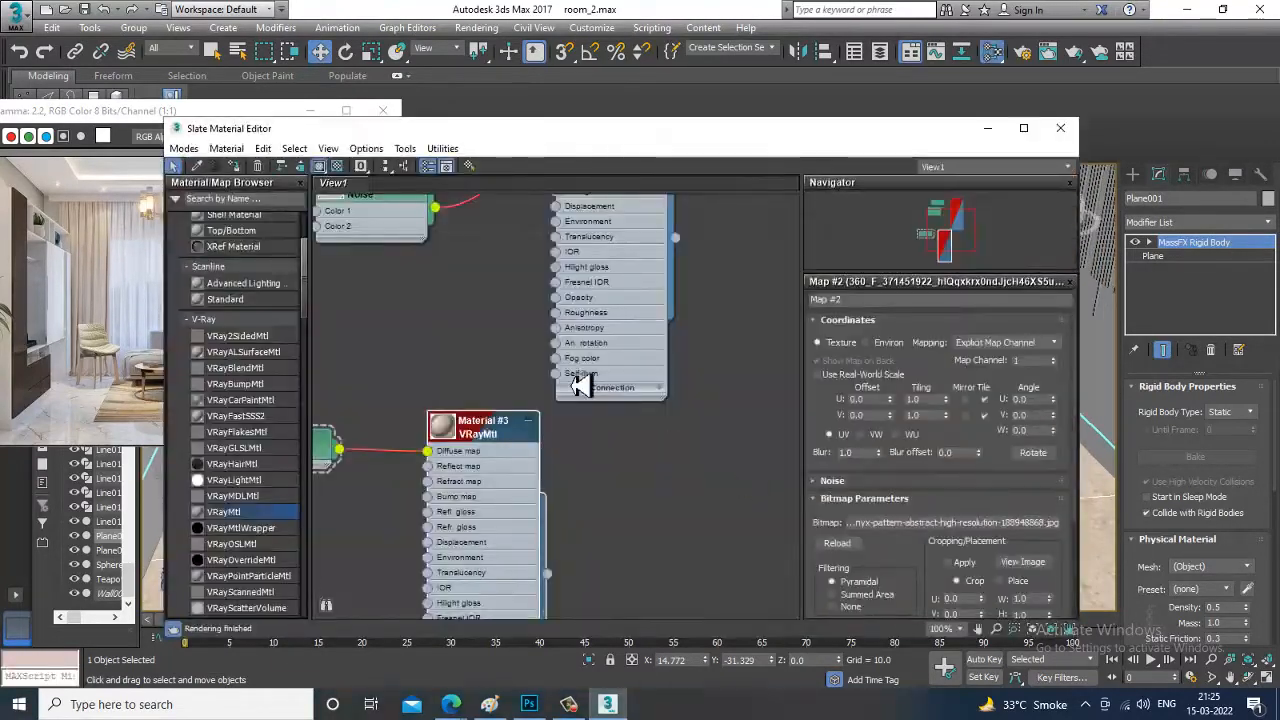
pyautogui.click(960, 522)
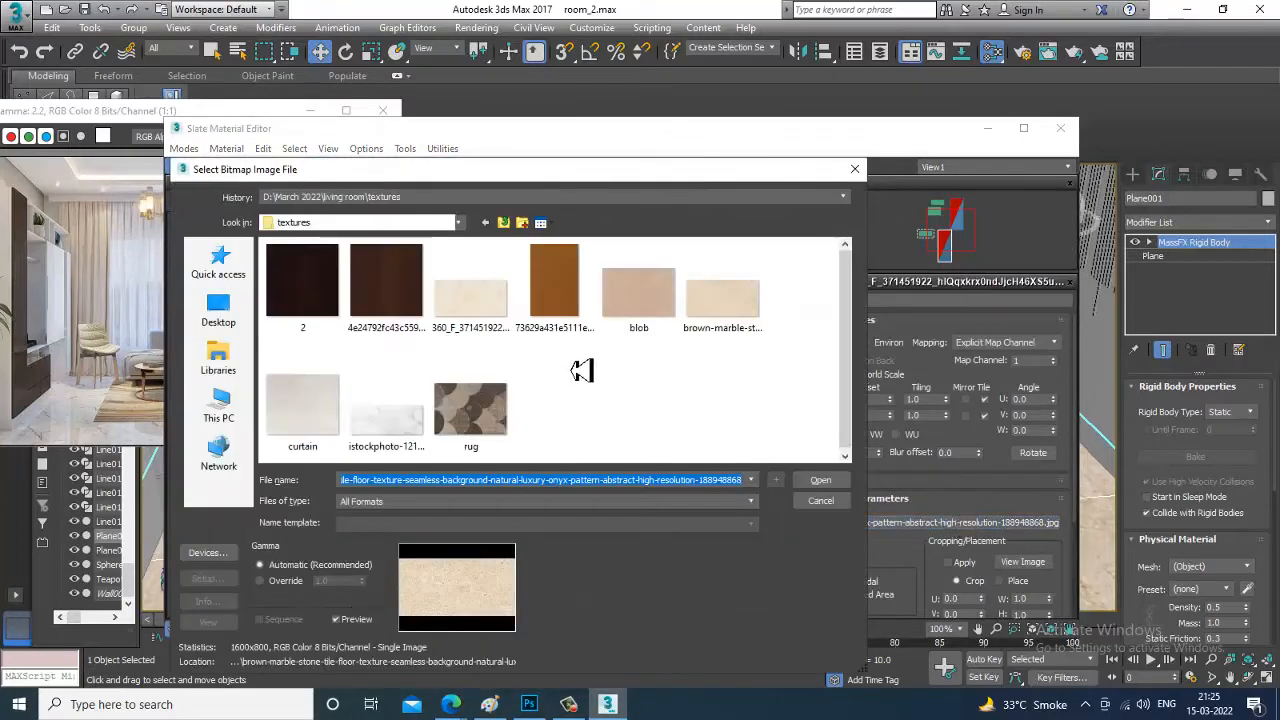
pyautogui.doubleClick(390, 443)
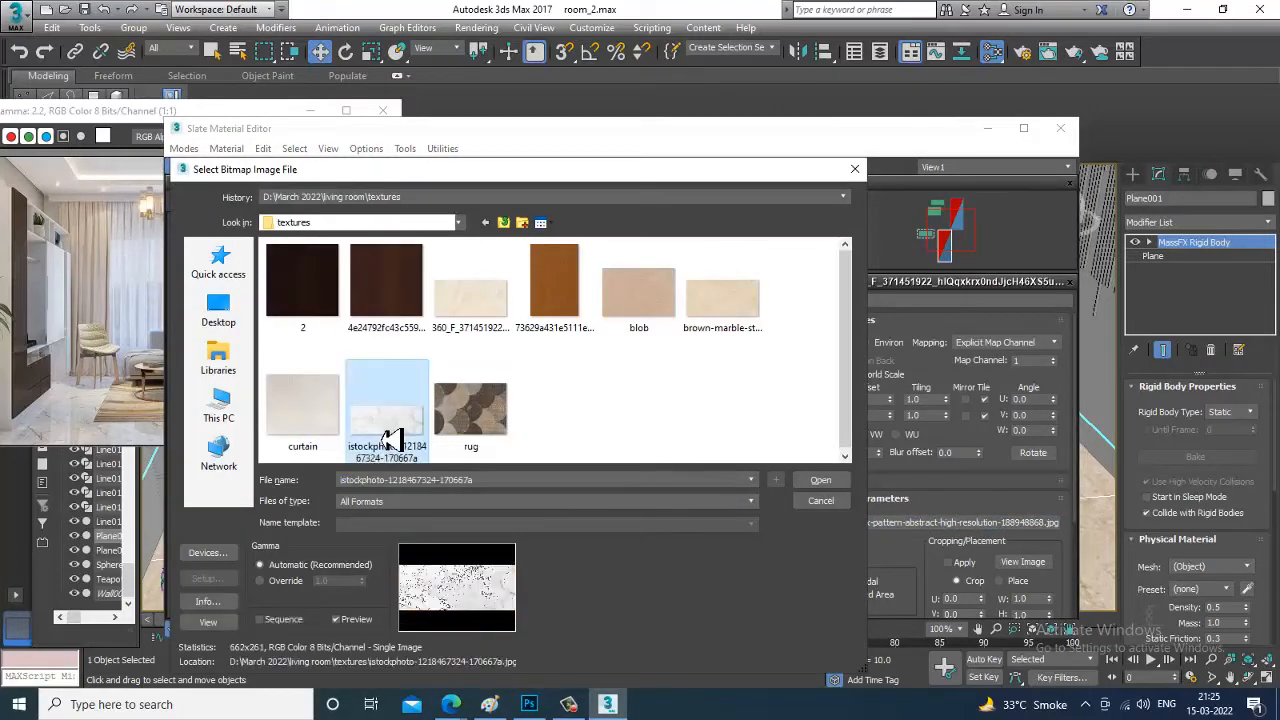
pyautogui.click(987, 128)
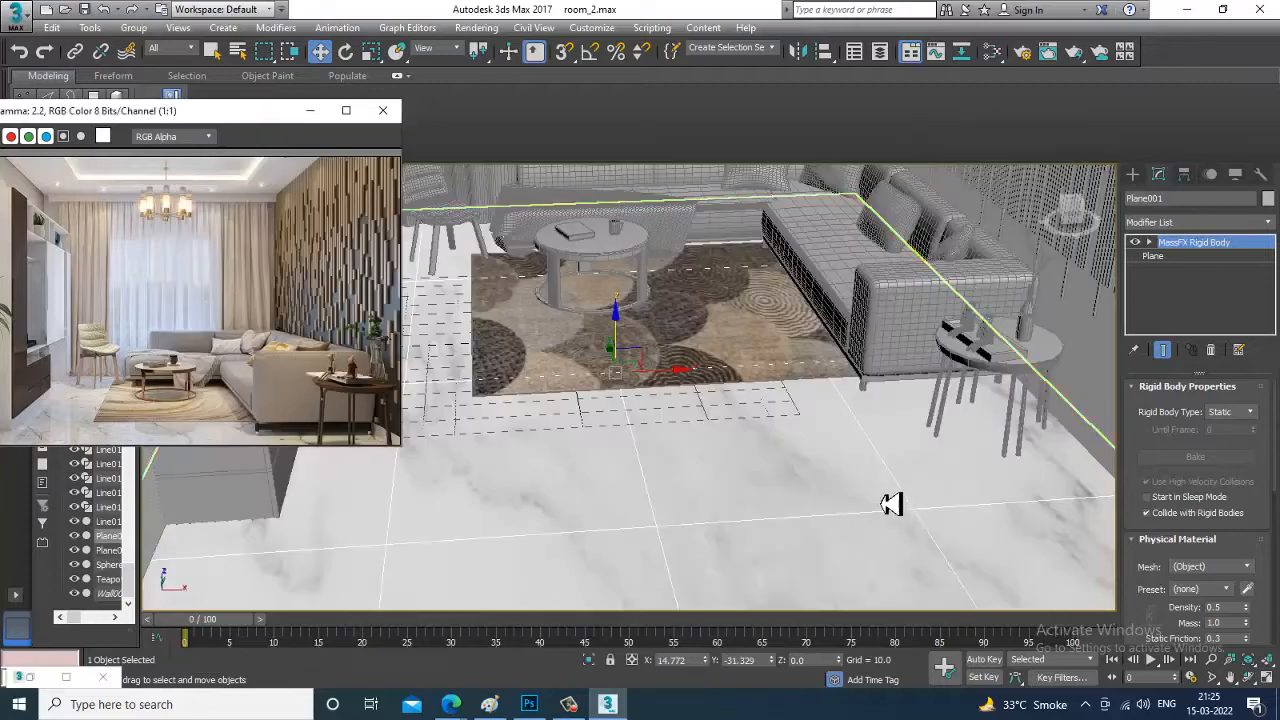
pyautogui.keyDown('alt'); pyautogui.moveTo(891, 503); pyautogui.dragTo(836, 485, button='middle'); pyautogui.keyUp('alt')
pyautogui.scroll(4, 836, 485)
pyautogui.keyDown('alt'); pyautogui.moveTo(760, 412); pyautogui.dragTo(757, 431, button='middle'); pyautogui.keyUp('alt')
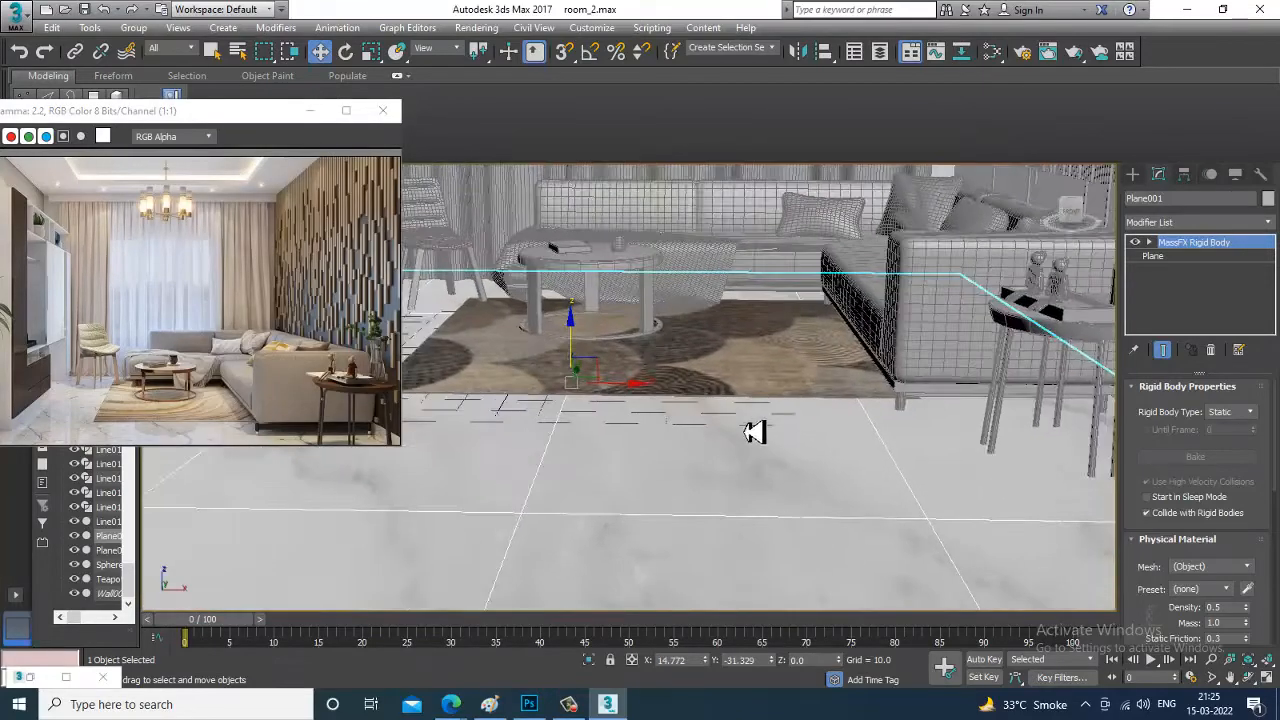
# Switch the floor material's diffuse image to the brown-marble-stone texture
pyautogui.press('m')
pyautogui.click(980, 522)
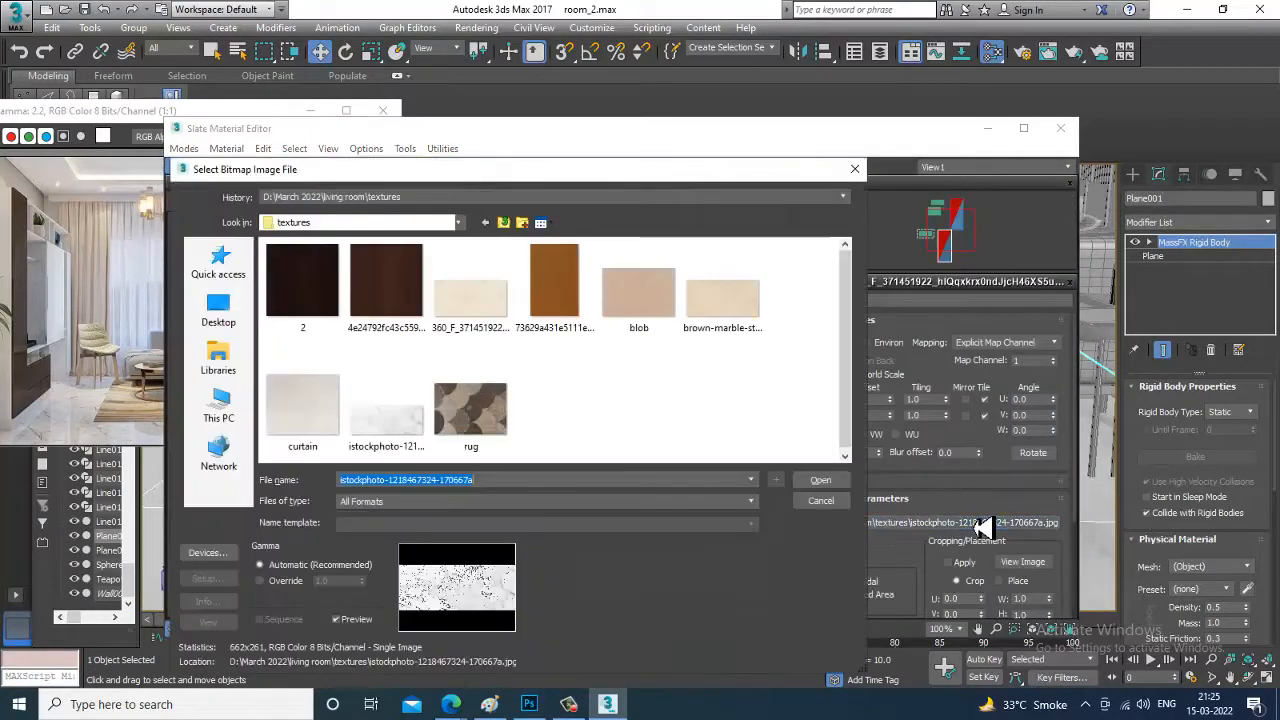
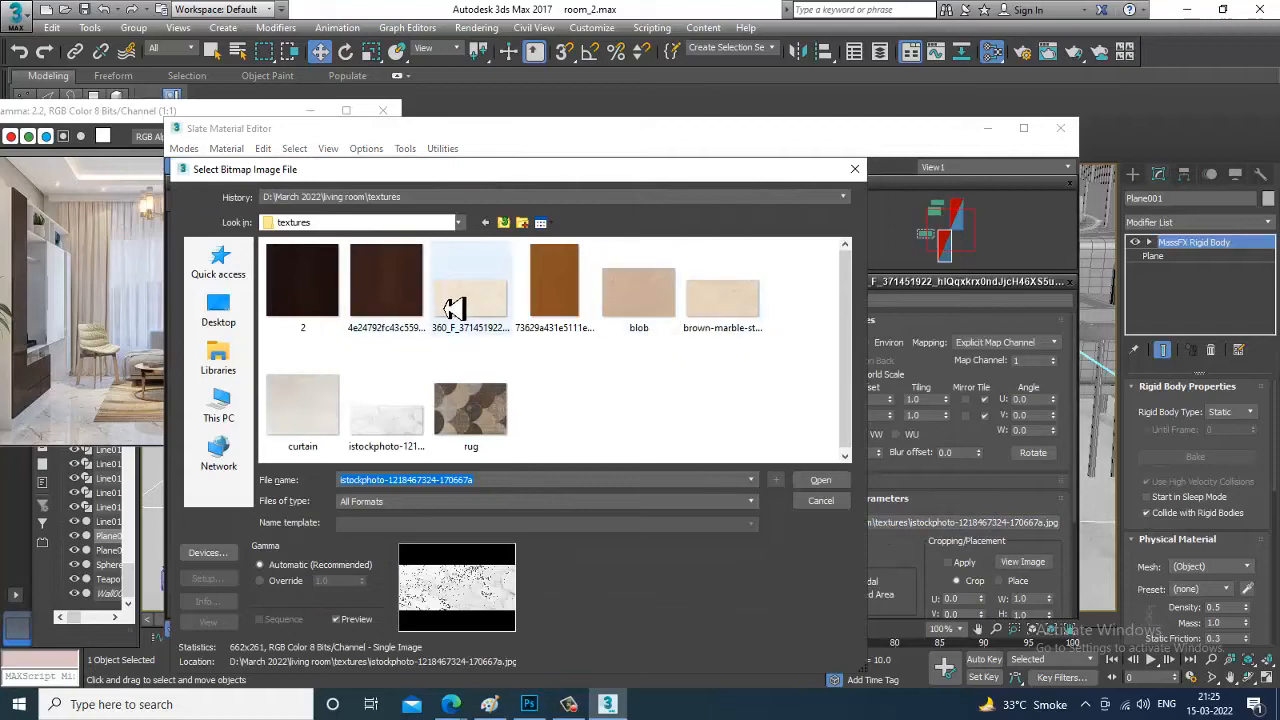
pyautogui.doubleClick(740, 316)
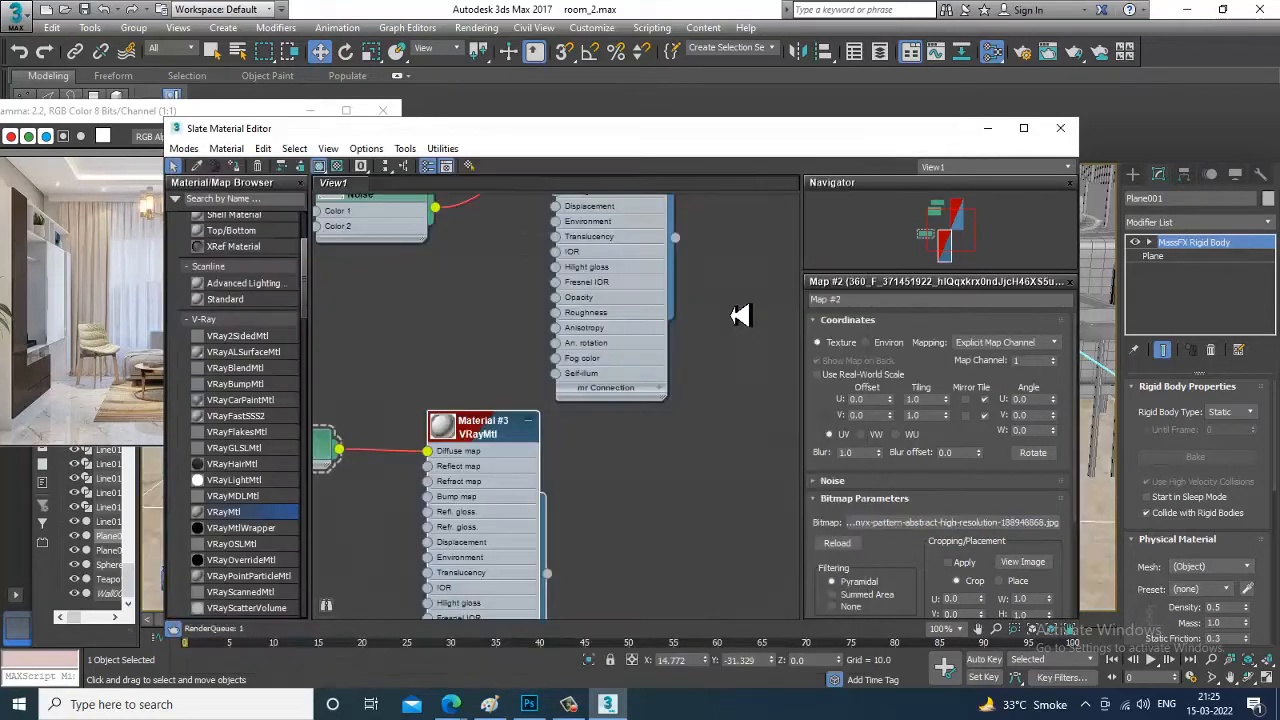
# Set the floor material's reflection colour to grey 101 and rename the material "floor marble"
pyautogui.moveTo(603, 515); pyautogui.dragTo(824, 374, button='middle')
pyautogui.doubleClick(718, 293)
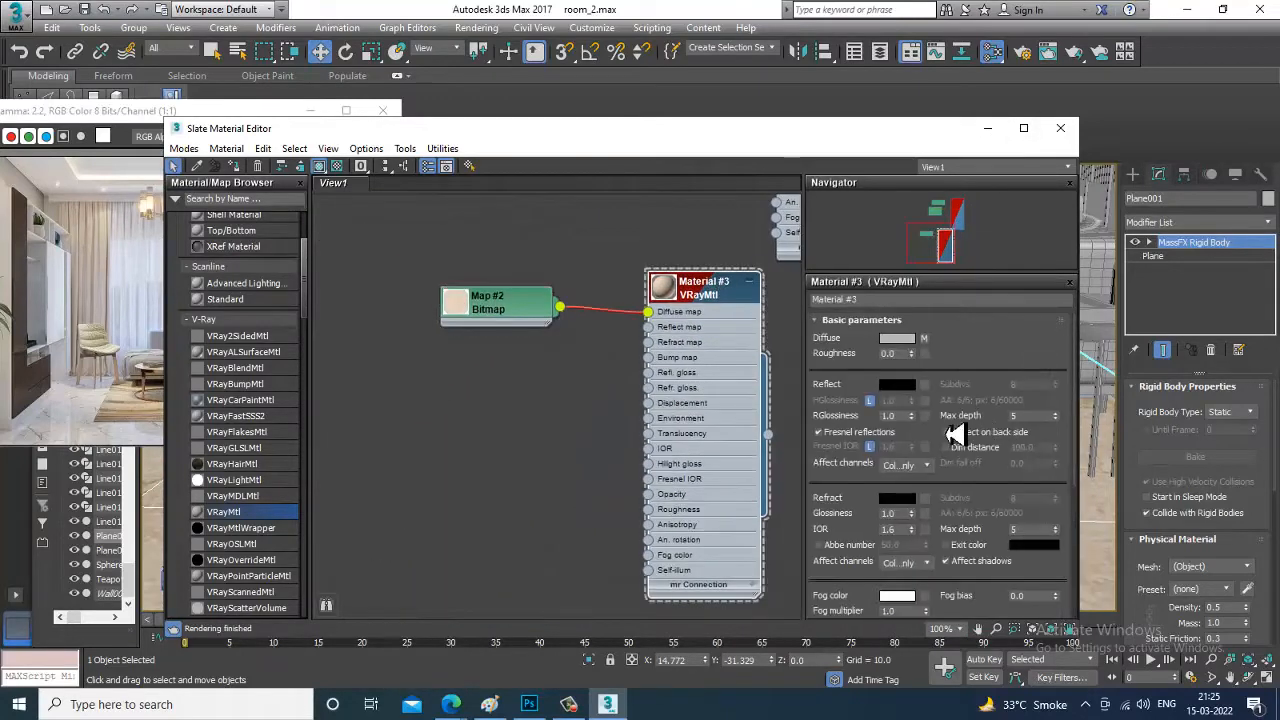
pyautogui.click(897, 385)
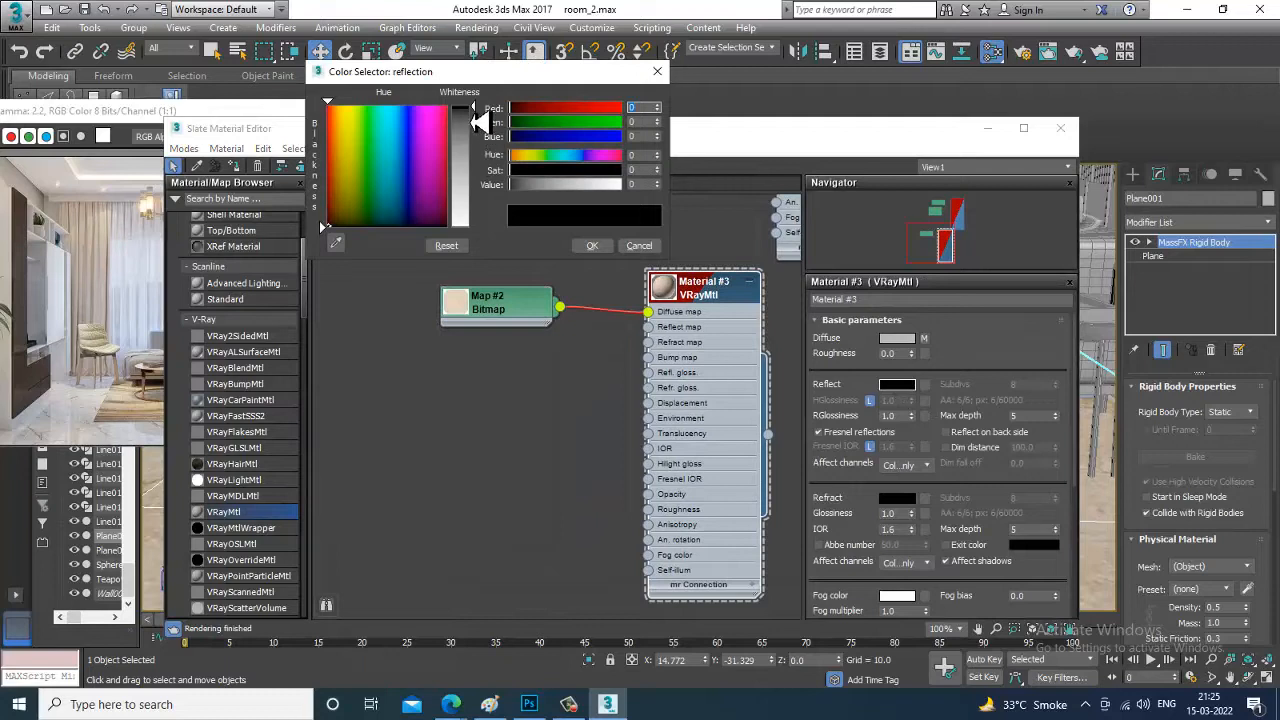
pyautogui.moveTo(478, 120); pyautogui.dragTo(486, 156)
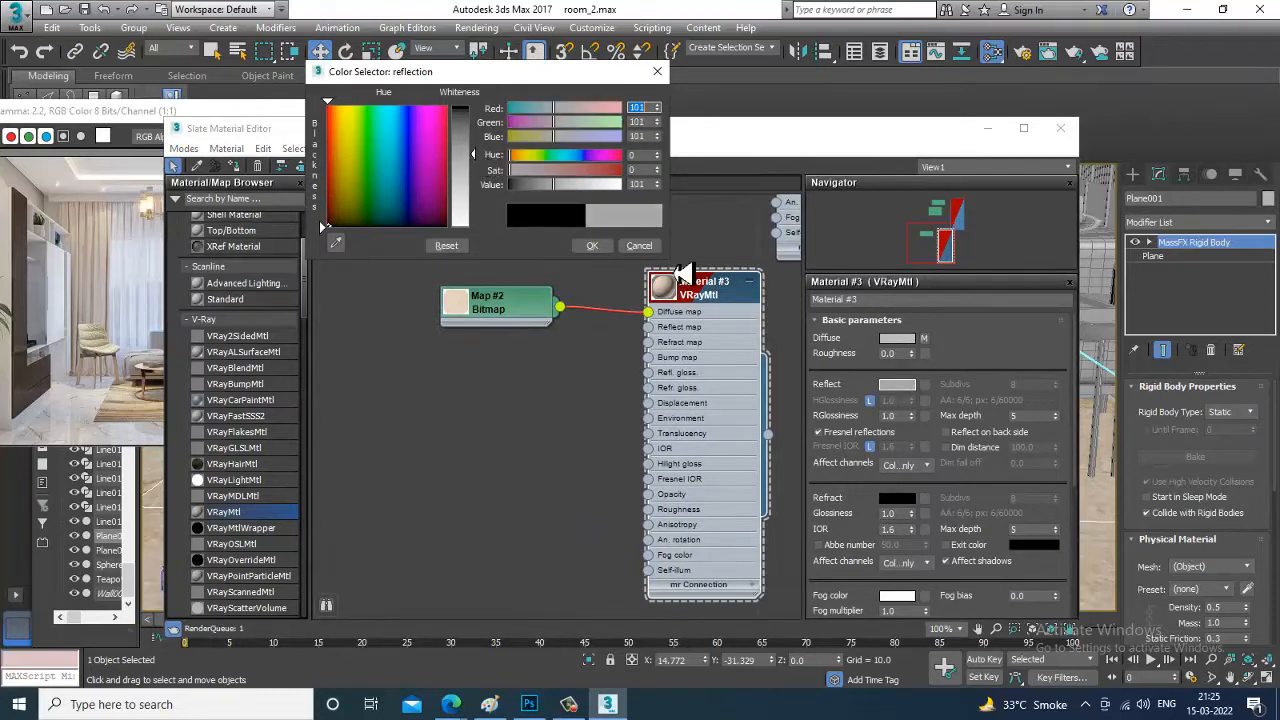
pyautogui.click(593, 246)
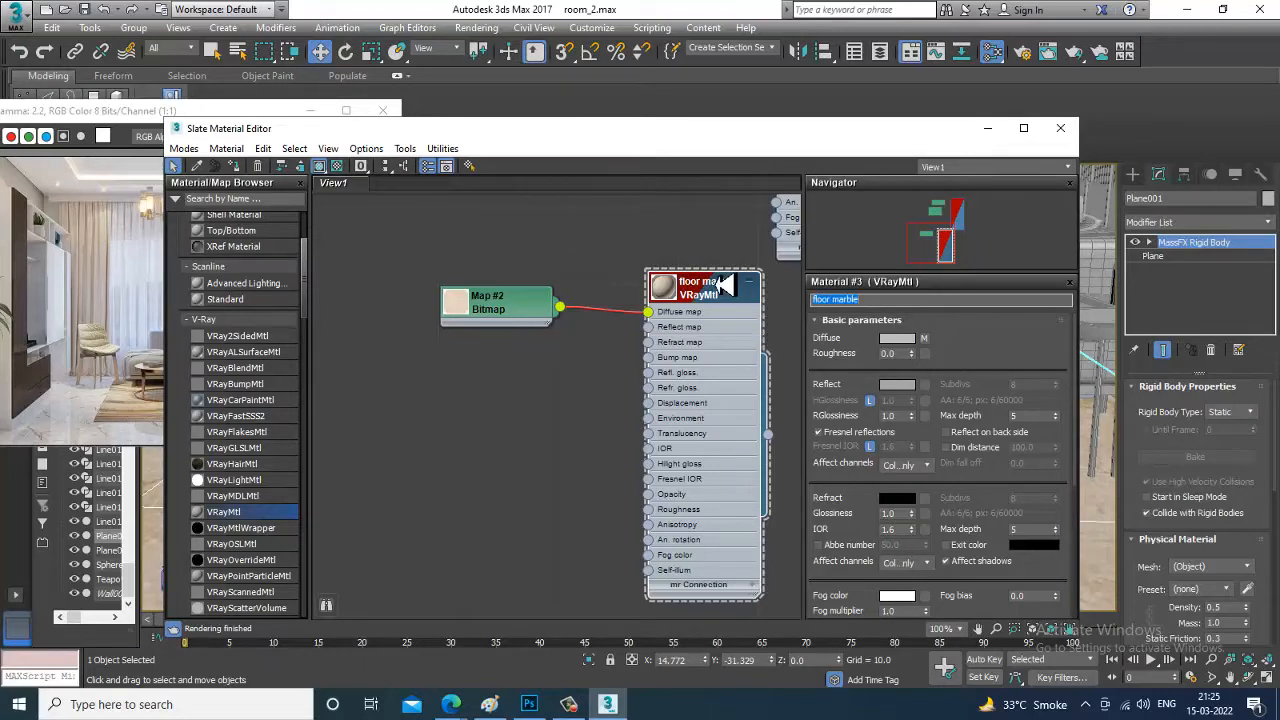
# Open the V-Ray render settings and expand the Image filter and Global switches sections
pyautogui.click(476, 27)
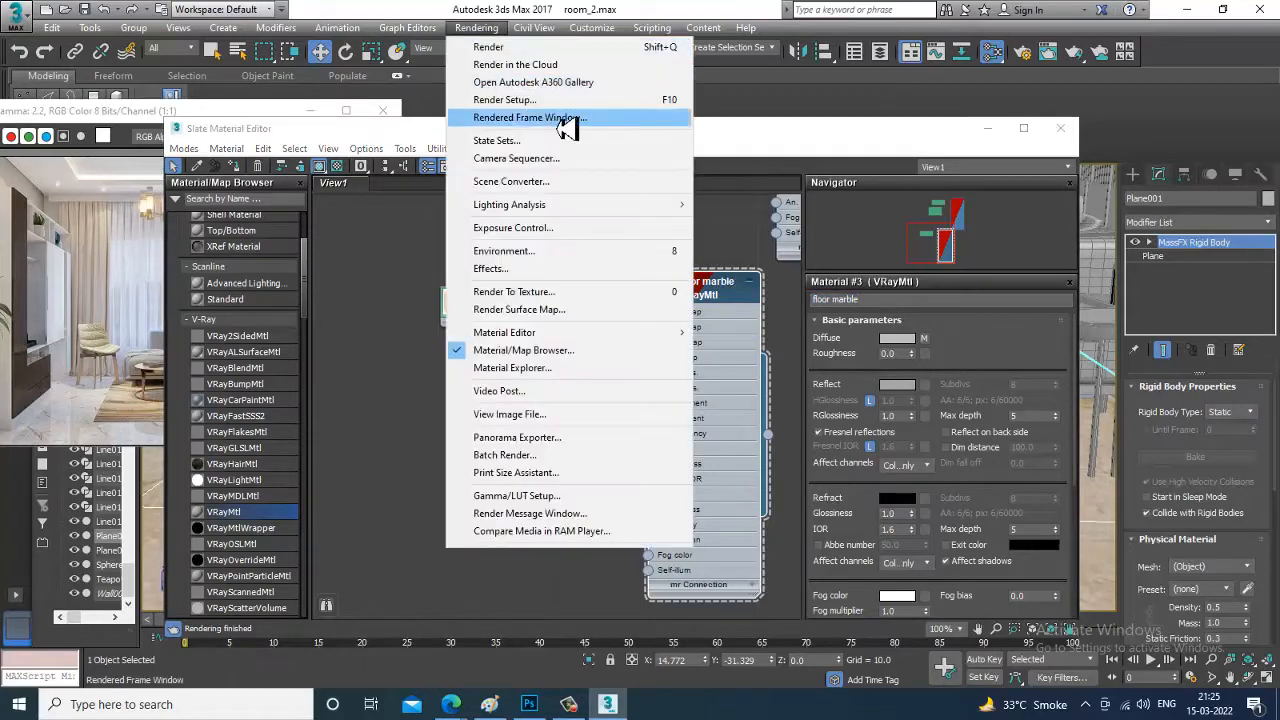
pyautogui.click(580, 102)
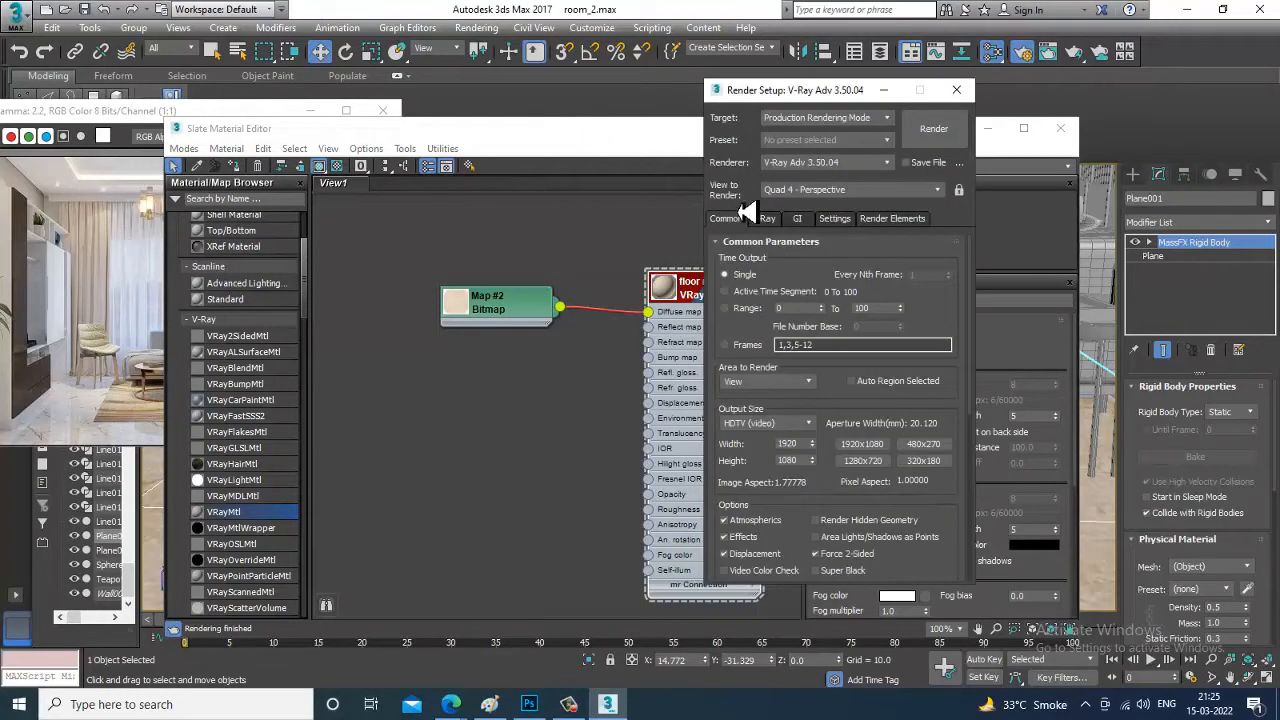
pyautogui.click(760, 218)
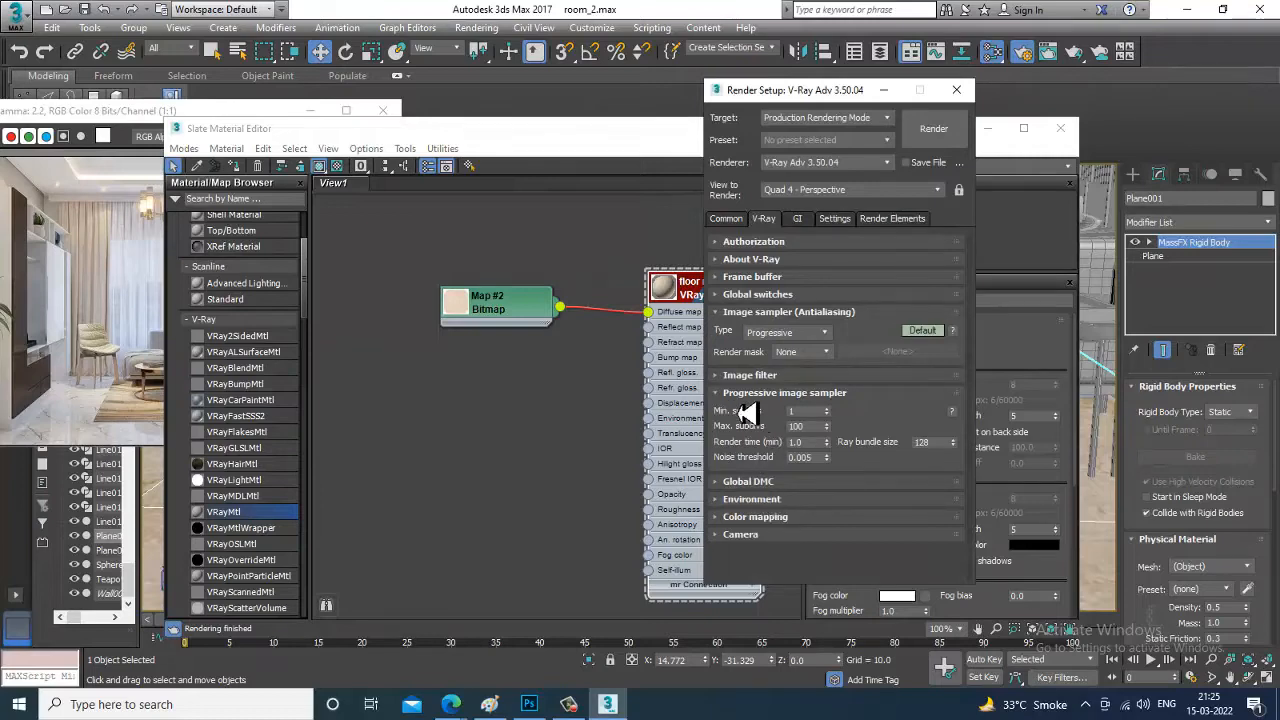
pyautogui.click(755, 377)
pyautogui.scroll(-1, 766, 414)
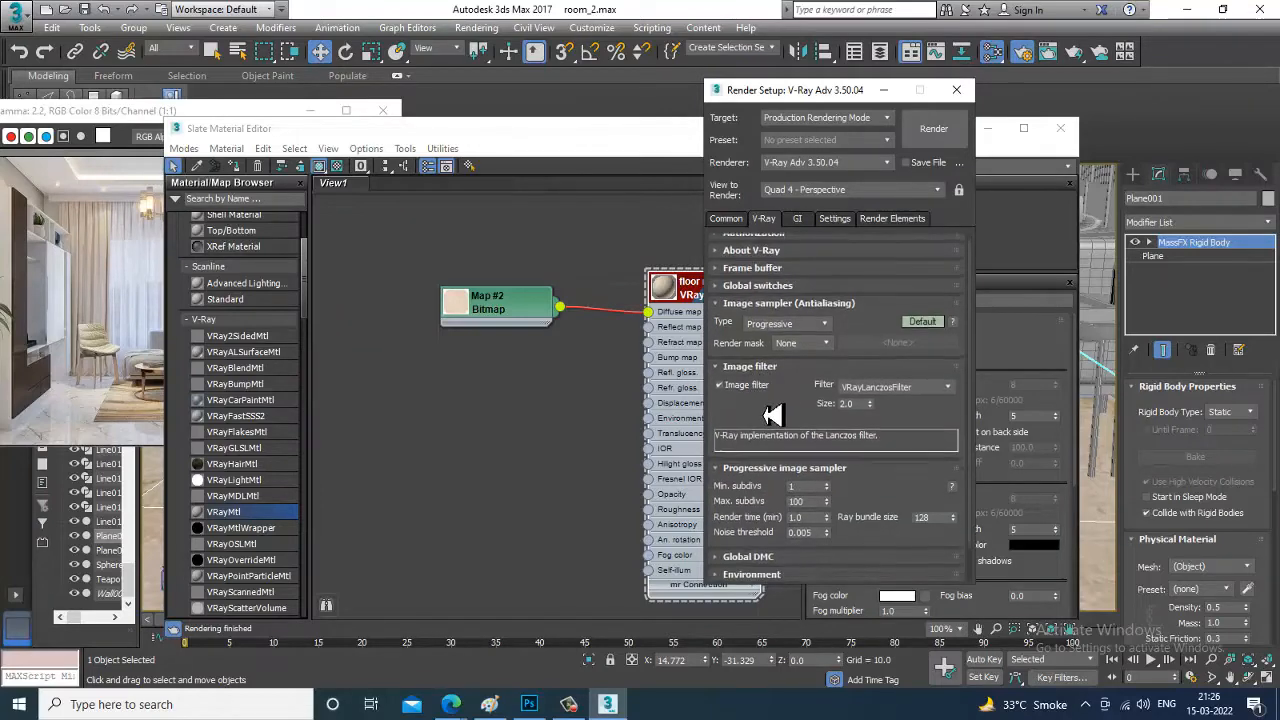
pyautogui.click(760, 286)
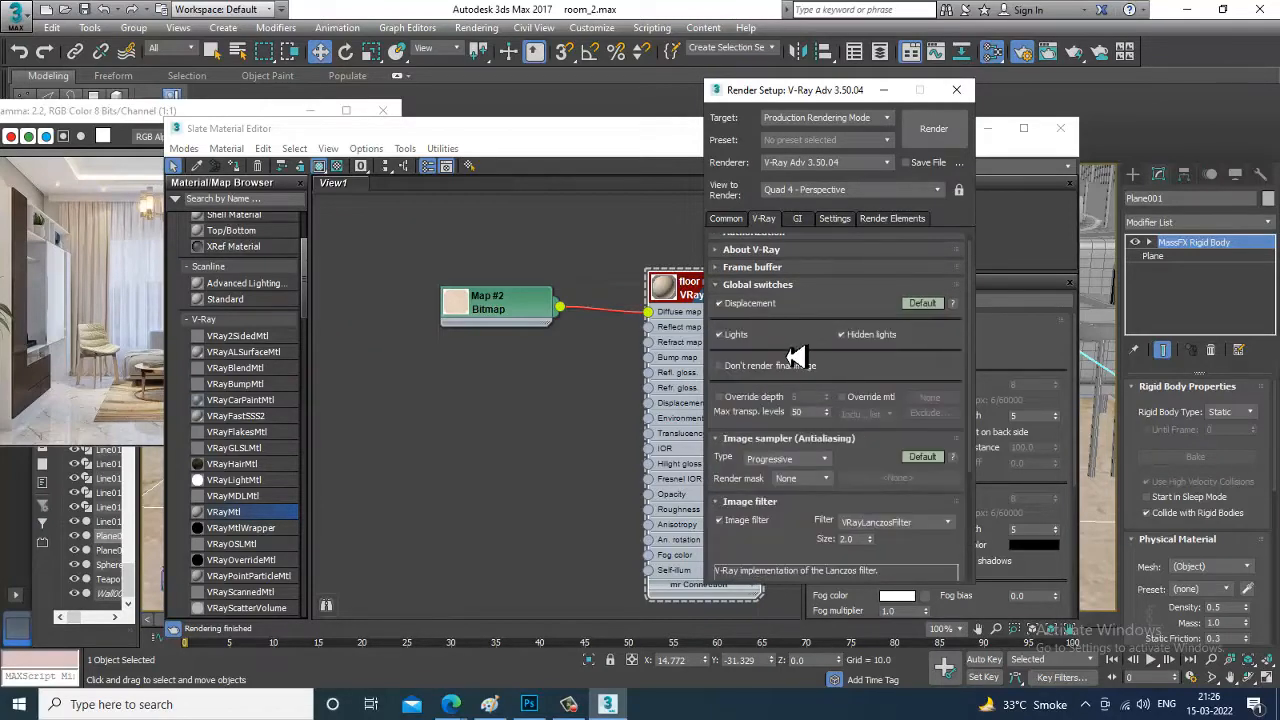
pyautogui.scroll(-4, 797, 357)
# Enable local subdivs under Global DMC, switch that section to Advanced mode and set Min samples to 32
pyautogui.click(772, 521)
pyautogui.scroll(-1, 772, 522)
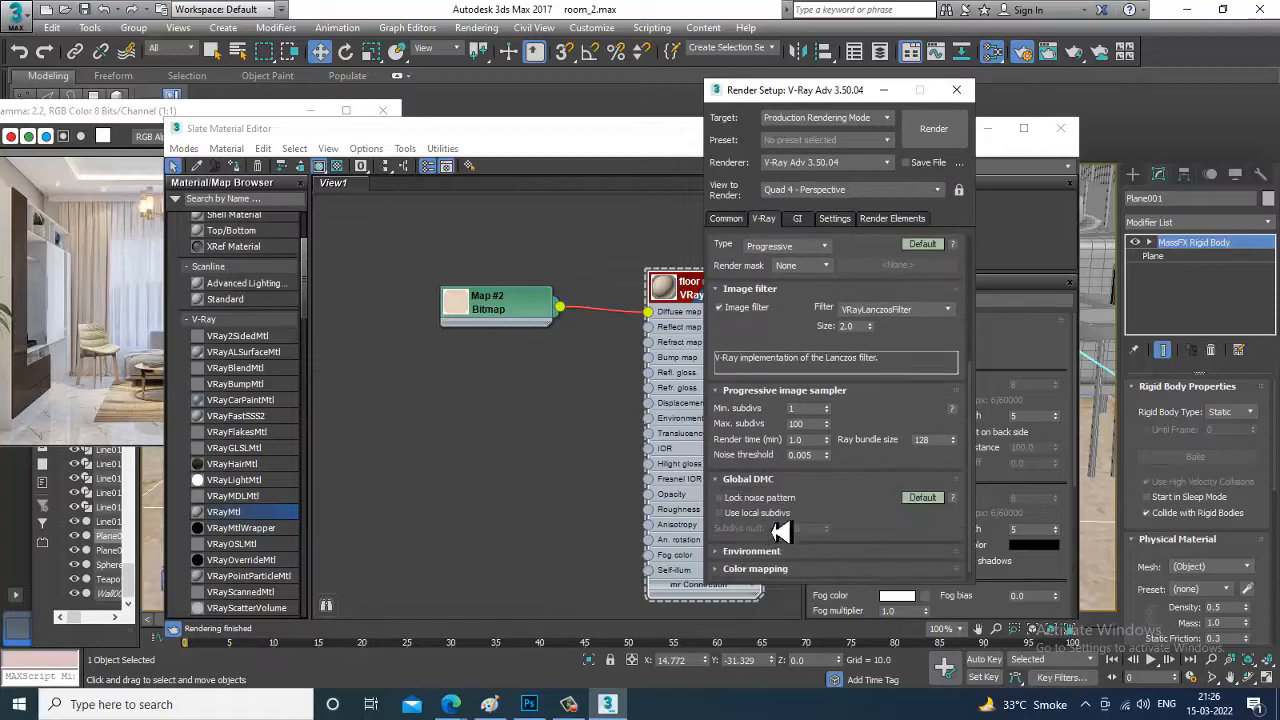
pyautogui.click(757, 514)
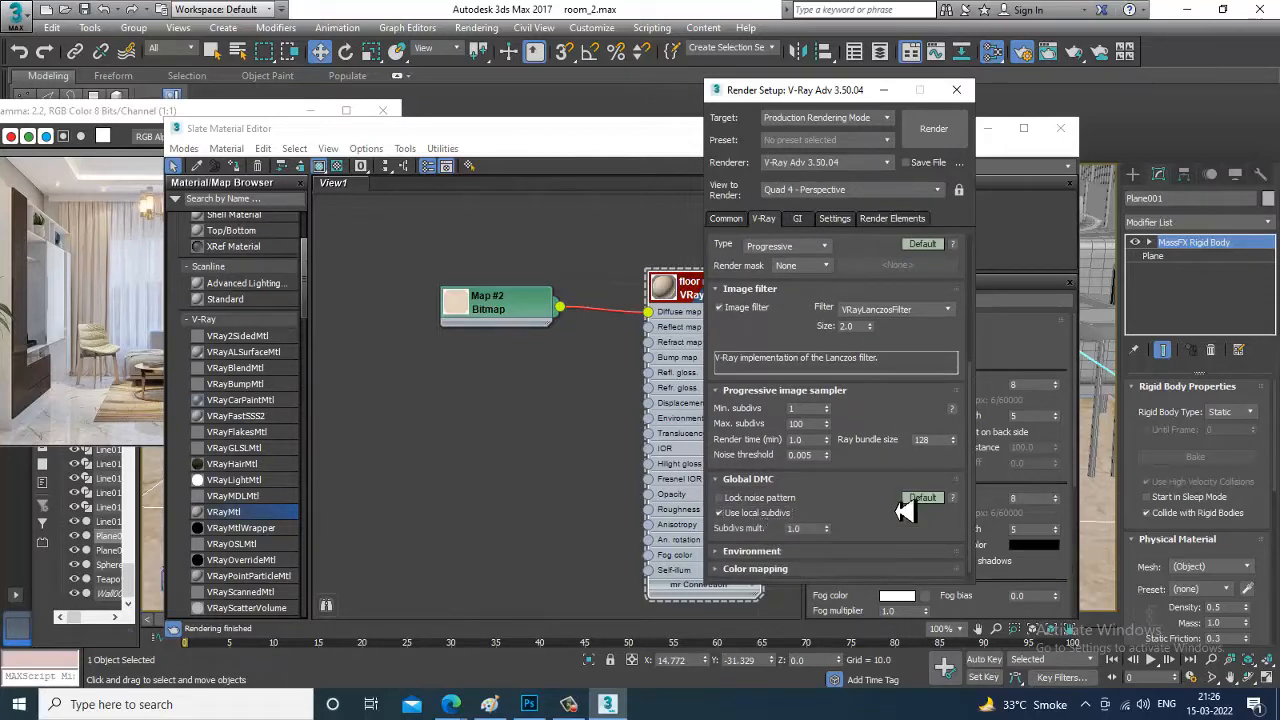
pyautogui.click(922, 498)
pyautogui.moveTo(938, 516); pyautogui.dragTo(873, 519)
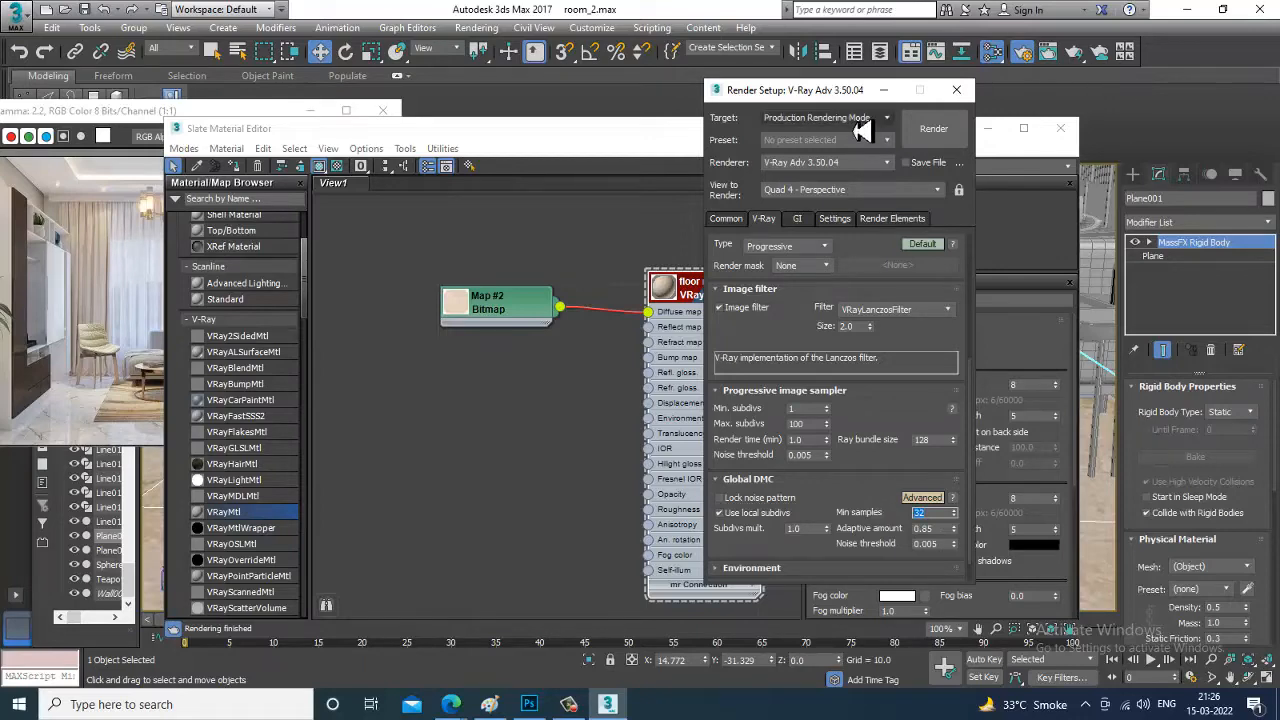
# Set the floor marble material's reflection subdivs to 16 and close the material editor
pyautogui.click(884, 89)
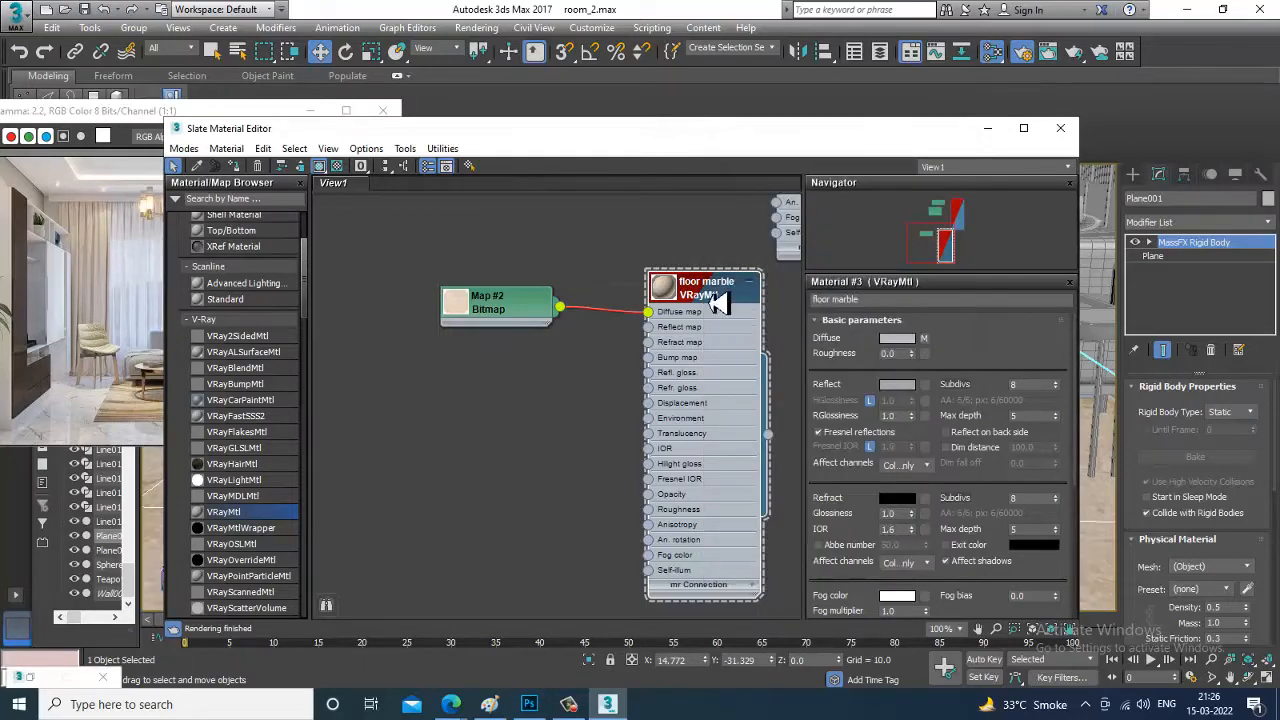
pyautogui.doubleClick(1025, 385)
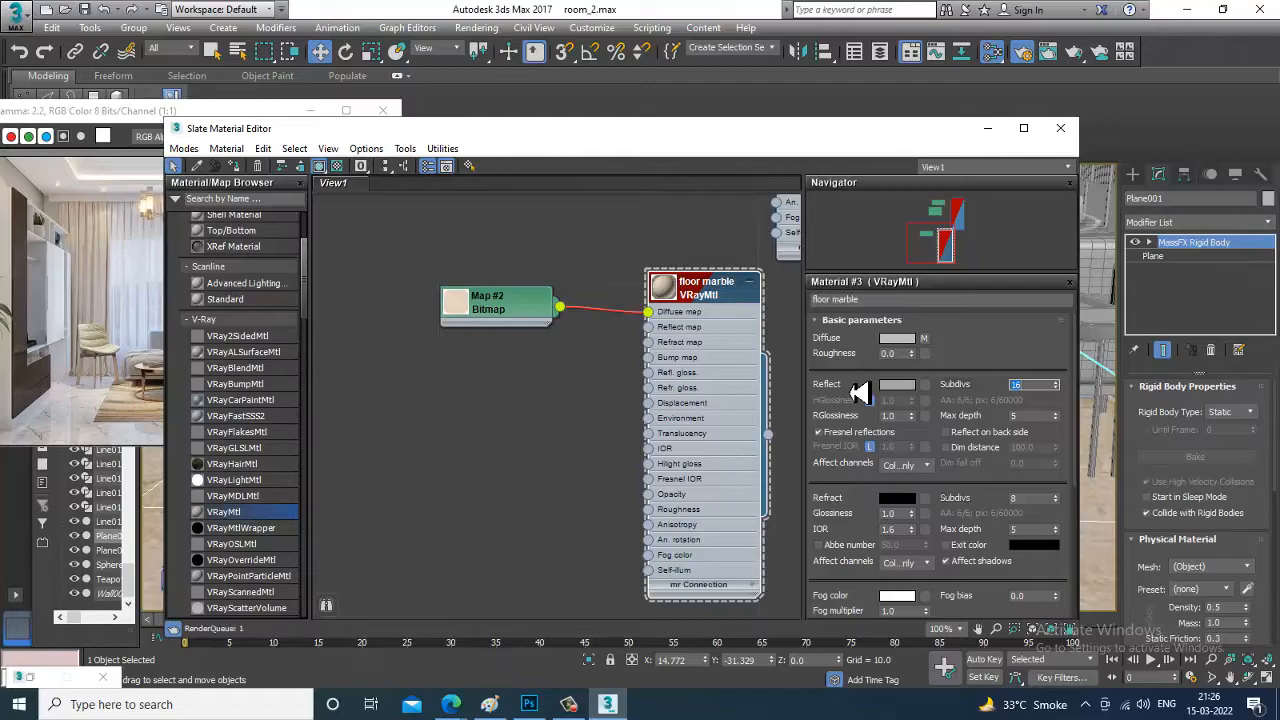
pyautogui.click(1060, 128)
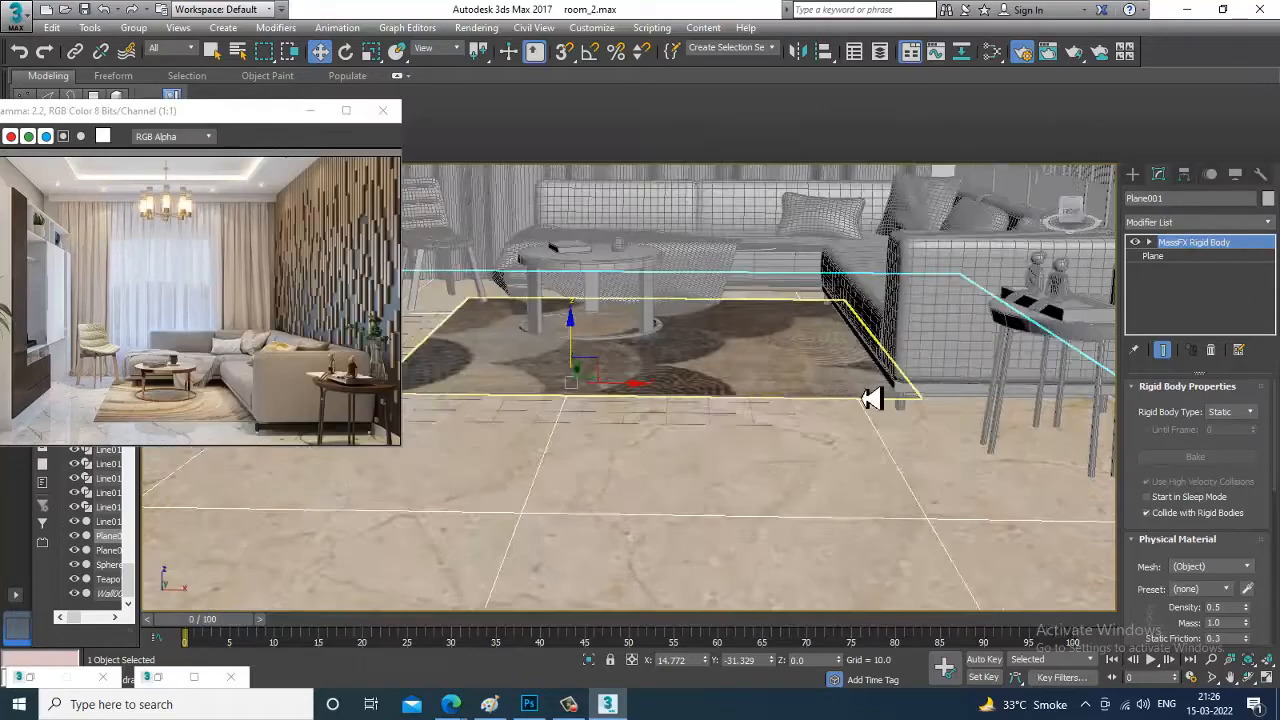
# Select the rug and set the carpet material's reflection subdivs to 16
pyautogui.scroll(5, 866, 397)
pyautogui.click(808, 380)
pyautogui.scroll(4, 820, 392)
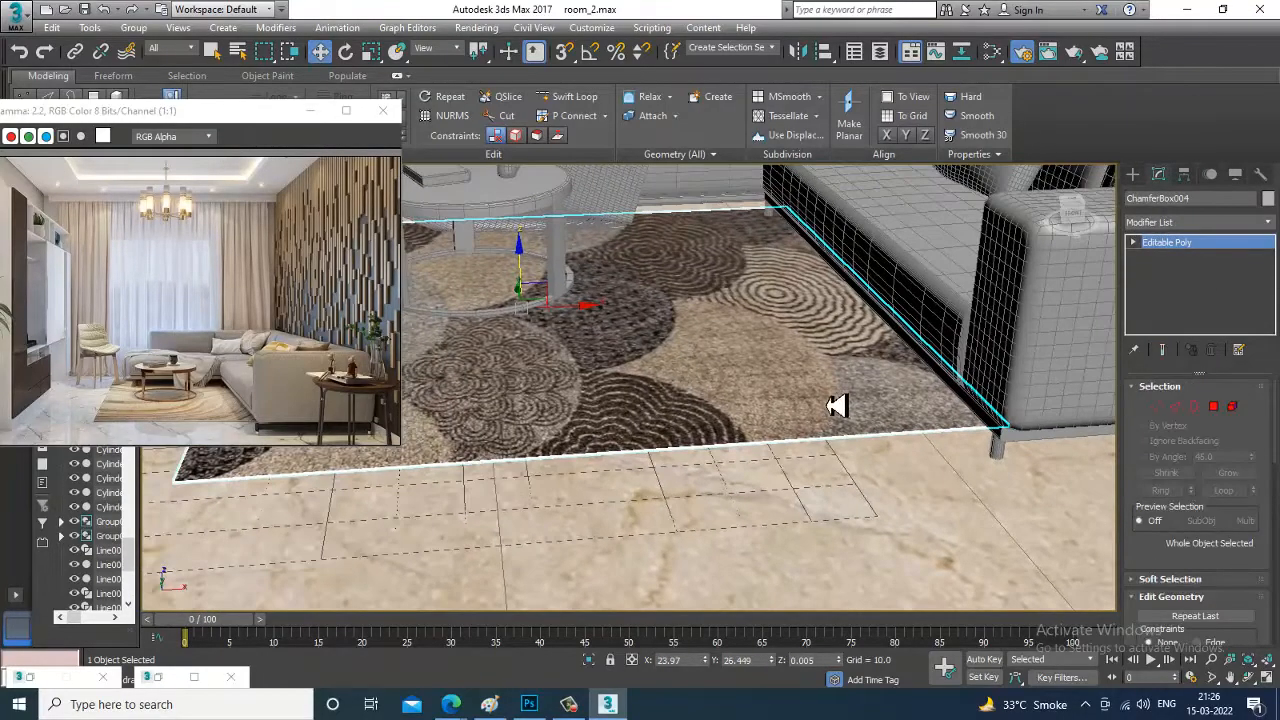
pyautogui.press('m')
pyautogui.moveTo(797, 202); pyautogui.dragTo(608, 422, button='middle')
pyautogui.moveTo(639, 186); pyautogui.dragTo(668, 427, button='middle')
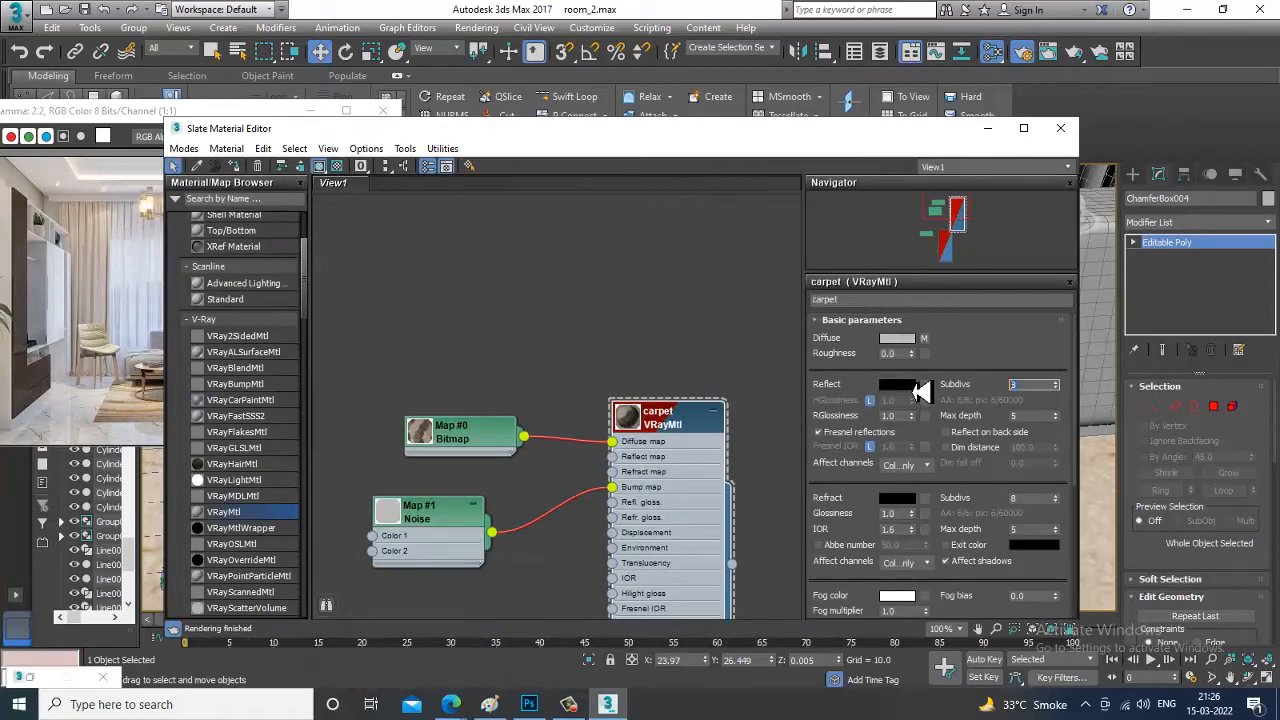
pyautogui.click(986, 129)
# Examine the rug and floor textures around the sofa and select the sofa's near armrest up close
pyautogui.scroll(-4, 612, 420)
pyautogui.keyDown('alt'); pyautogui.moveTo(686, 420); pyautogui.dragTo(920, 420, button='middle'); pyautogui.keyUp('alt')
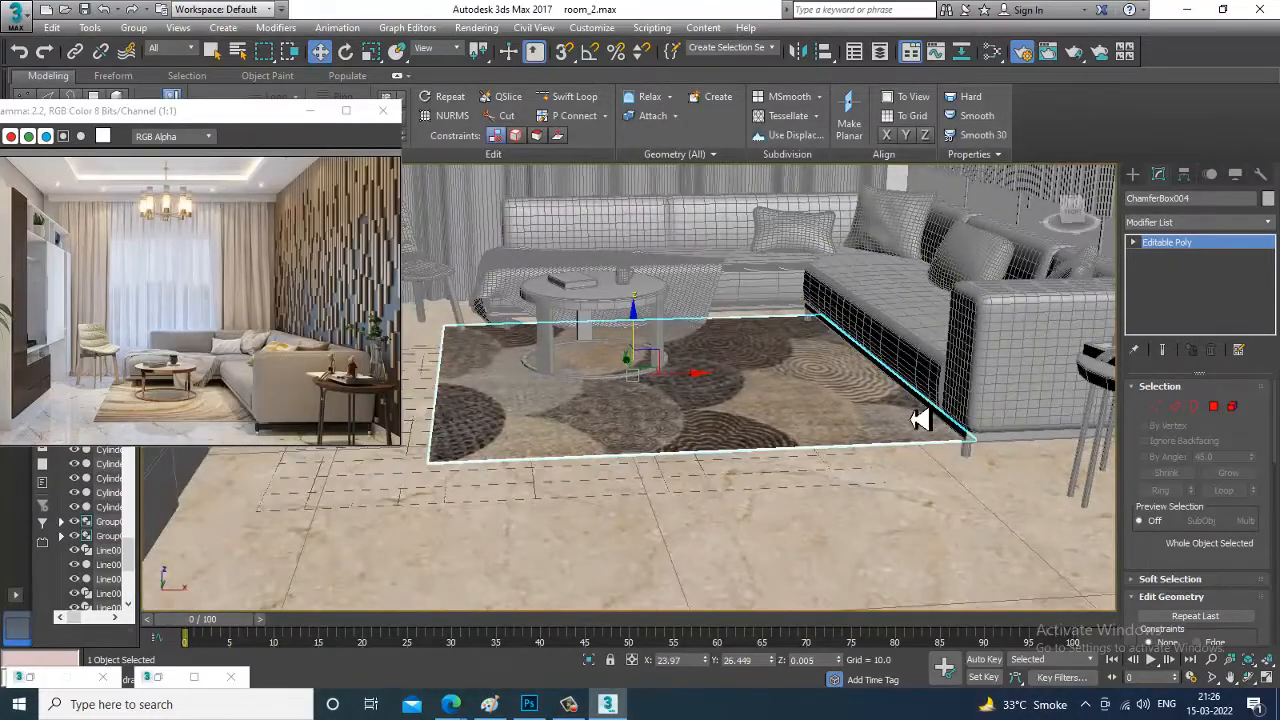
pyautogui.keyDown('alt'); pyautogui.moveTo(908, 588); pyautogui.dragTo(928, 428, button='middle'); pyautogui.keyUp('alt')
pyautogui.scroll(2, 900, 557)
pyautogui.click(928, 428)
pyautogui.scroll(4, 914, 434)
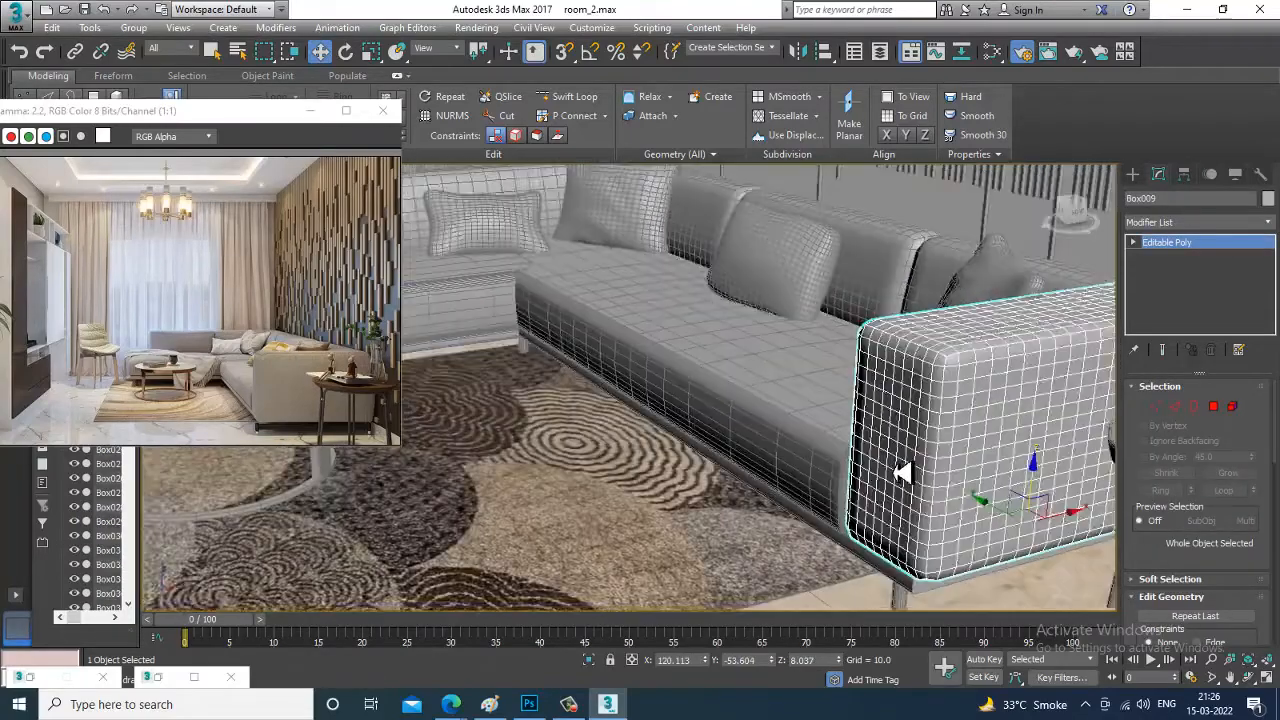
# Select the extruded curtain behind the sofa and convert it to an Editable Poly
pyautogui.keyDown('alt'); pyautogui.moveTo(900, 471); pyautogui.dragTo(755, 287, button='middle'); pyautogui.keyUp('alt')
pyautogui.click(755, 287)
pyautogui.scroll(-4, 863, 377)
pyautogui.moveTo(863, 377)
pyautogui.keyDown('alt'); pyautogui.mouseDown(button='middle')
pyautogui.moveTo(846, 371)
pyautogui.moveTo(855, 357)
pyautogui.moveTo(820, 360)
pyautogui.moveTo(851, 380)
pyautogui.mouseUp(button='middle'); pyautogui.keyUp('alt')
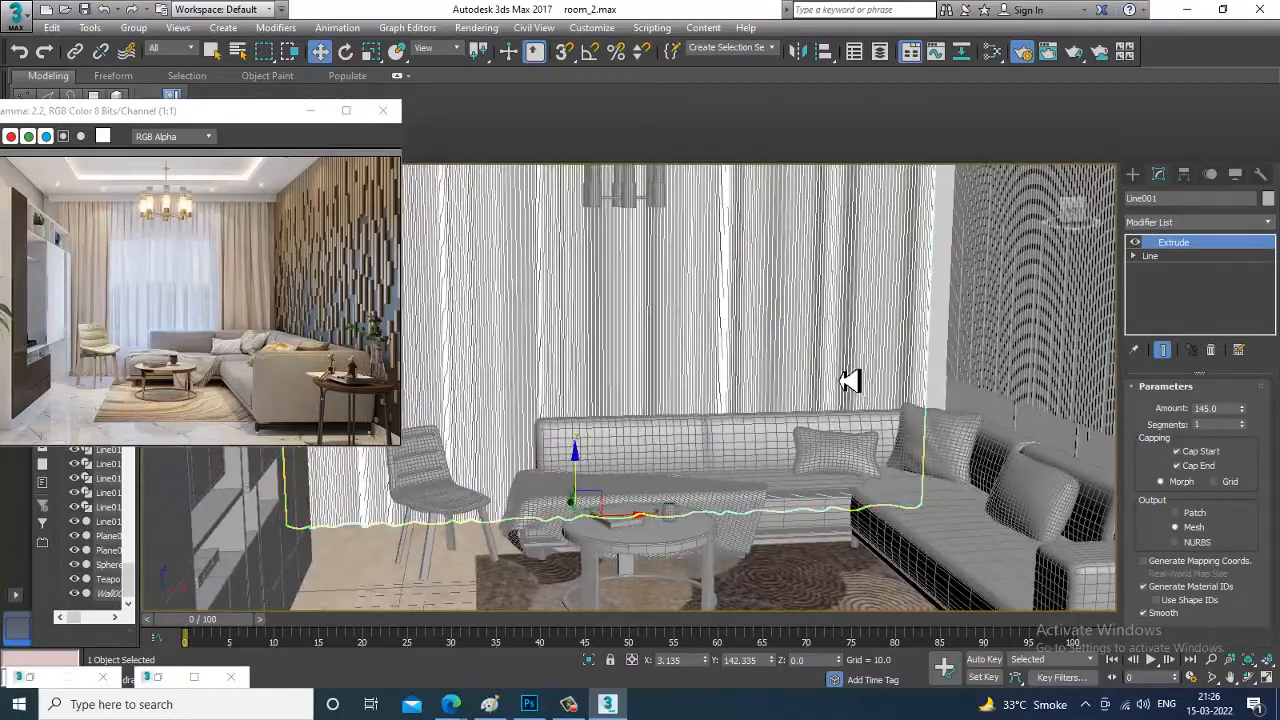
pyautogui.rightClick(845, 272)
pyautogui.moveTo(935, 441)
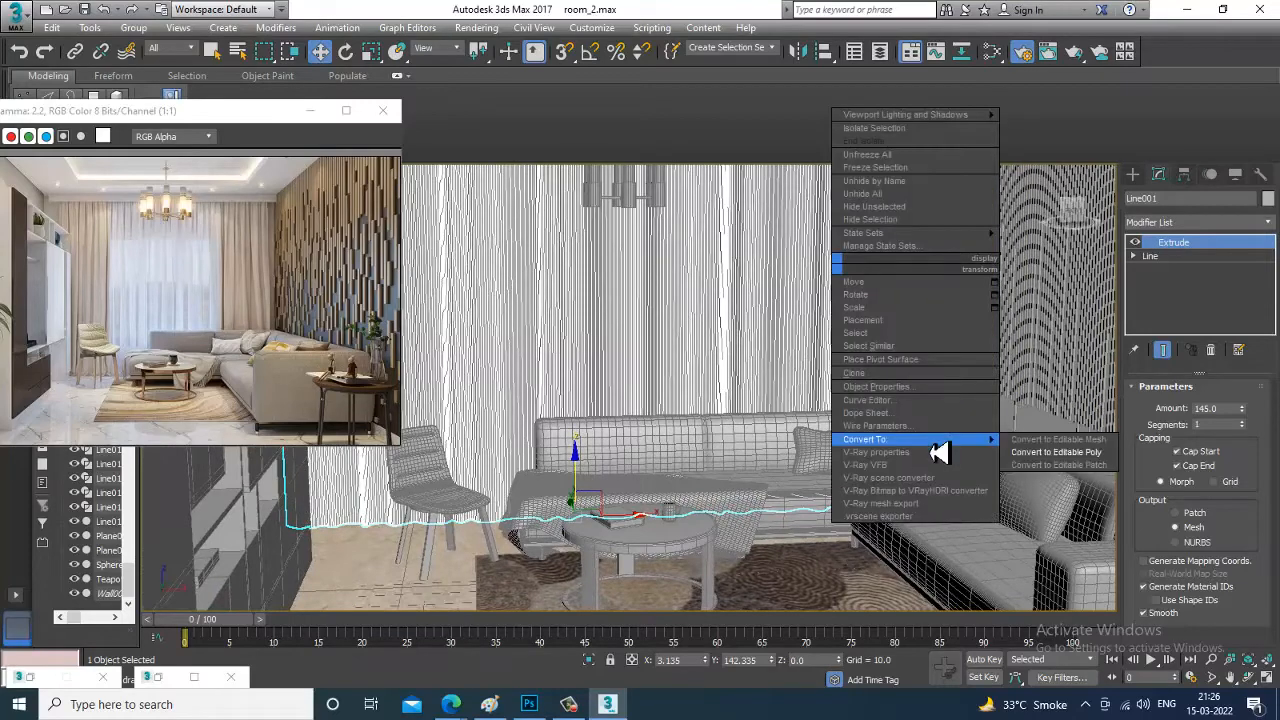
pyautogui.click(1028, 452)
pyautogui.keyDown('alt'); pyautogui.moveTo(757, 334); pyautogui.dragTo(817, 357, button='middle'); pyautogui.keyUp('alt')
# Create a new VRayMtl below the floor marble material in the Slate Material Editor and name it "curtain"
pyautogui.press('m')
pyautogui.moveTo(645, 495); pyautogui.dragTo(617, 60, button='middle')
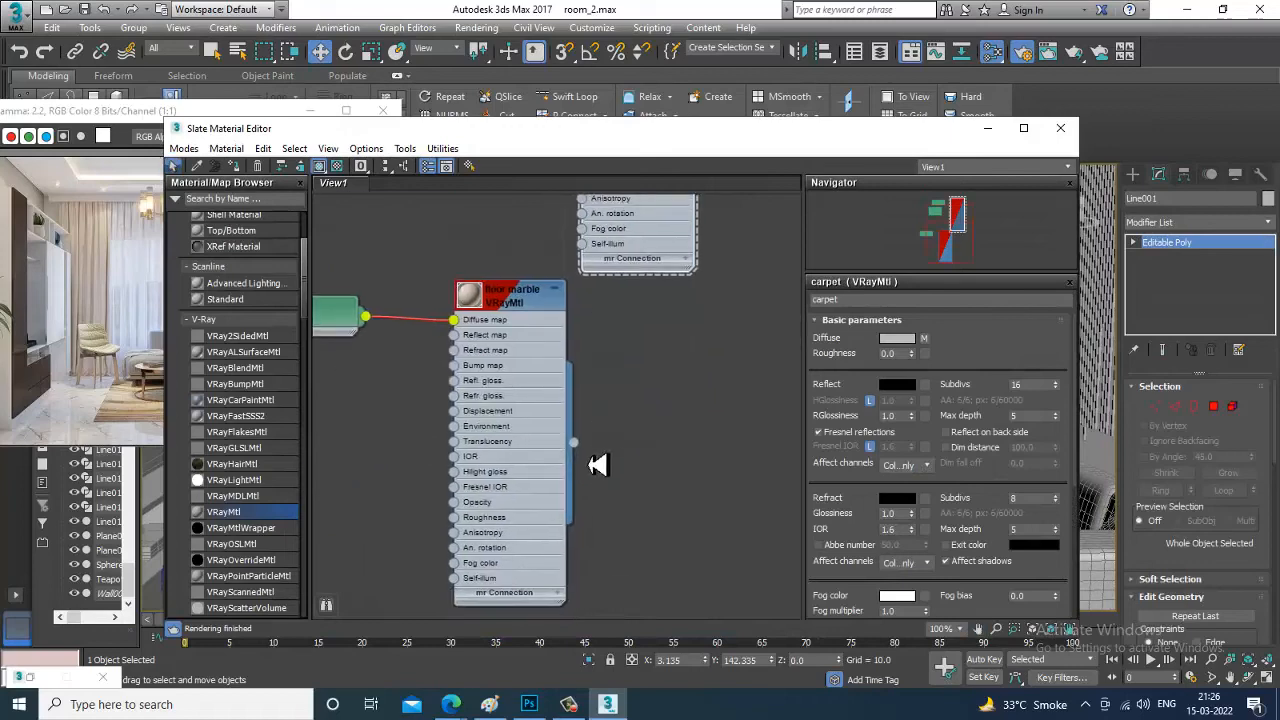
pyautogui.moveTo(595, 590); pyautogui.dragTo(621, 321, button='middle')
pyautogui.moveTo(550, 419); pyautogui.dragTo(558, 378)
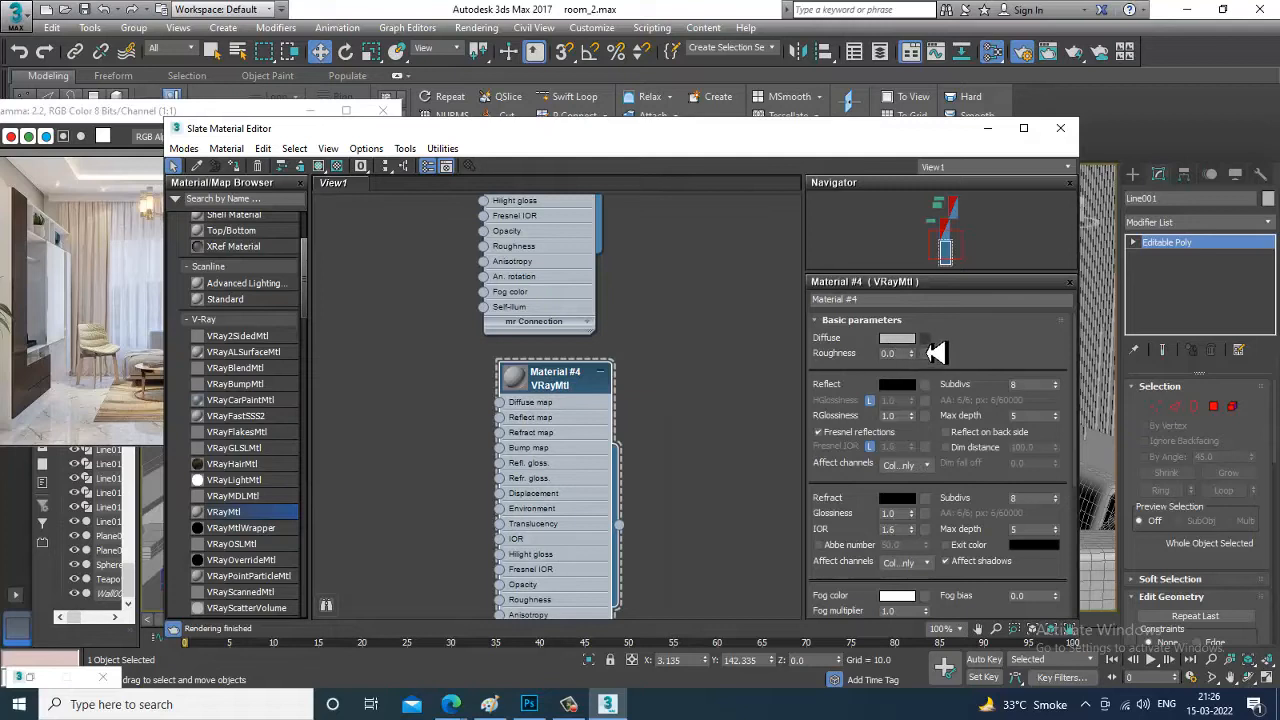
pyautogui.click(886, 301)
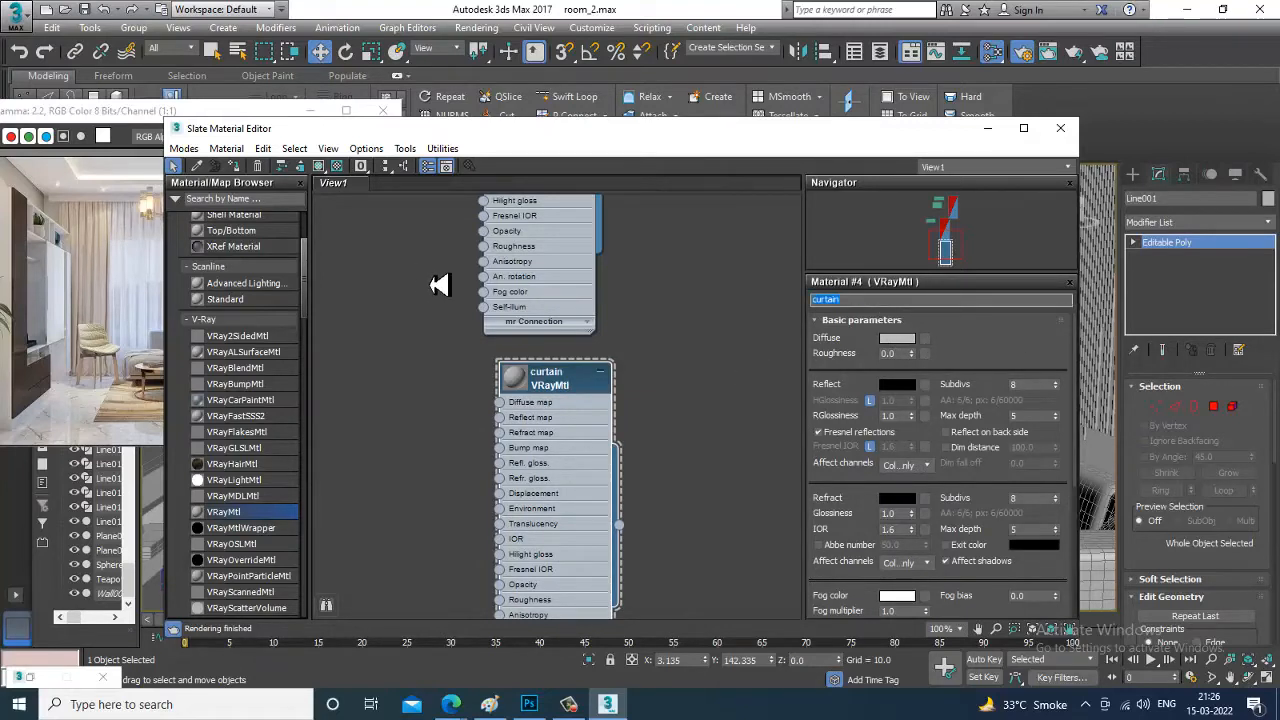
# Load the curtain image from the textures folder as the curtain material's diffuse bitmap
pyautogui.click(922, 354)
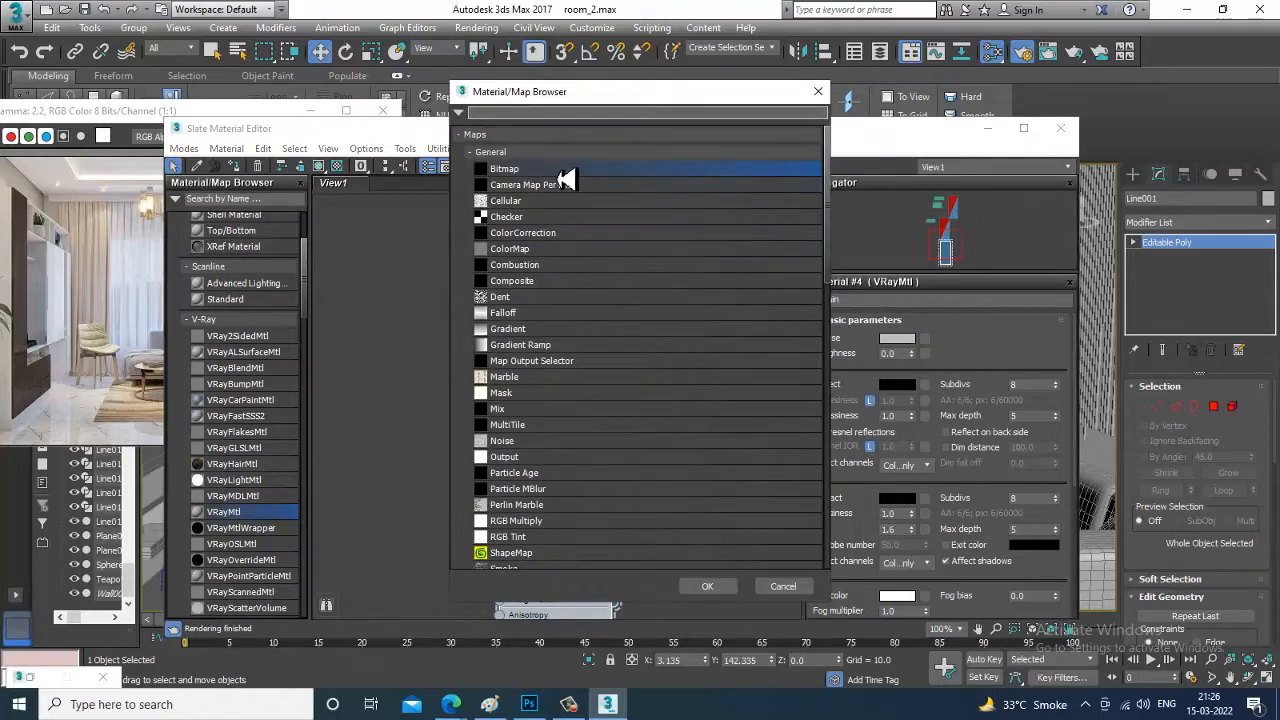
pyautogui.doubleClick(562, 170)
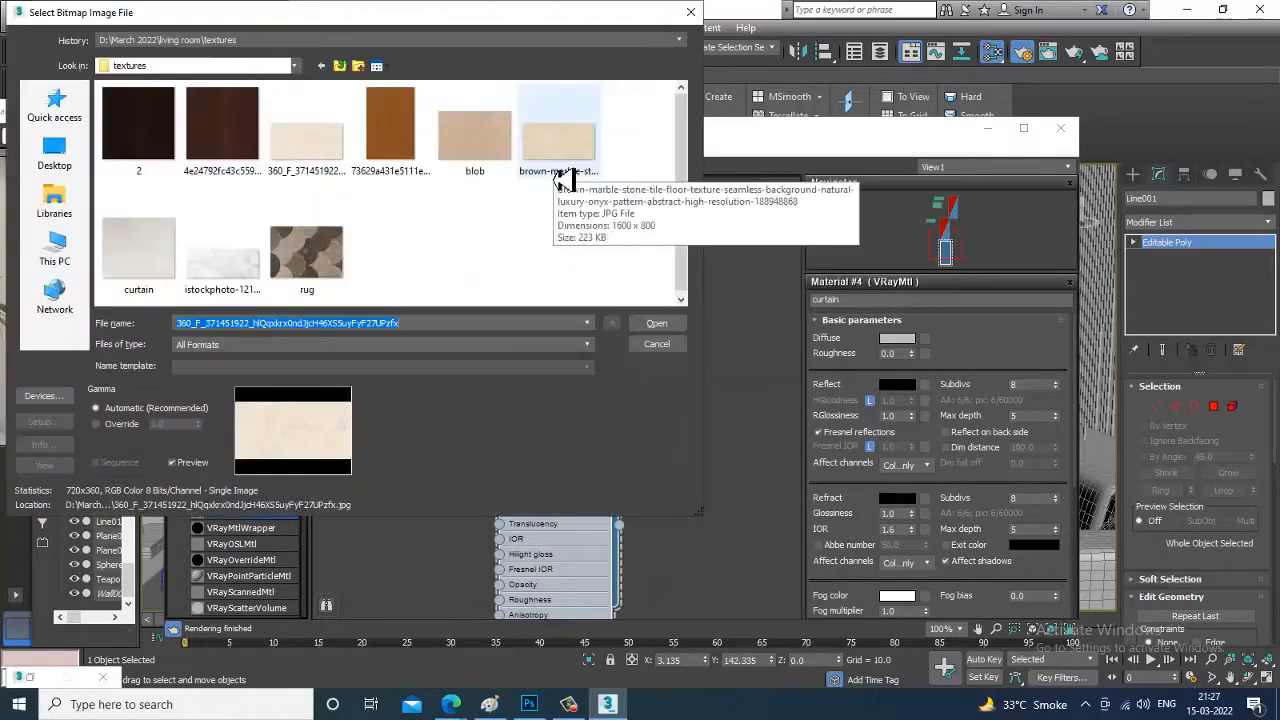
pyautogui.doubleClick(138, 250)
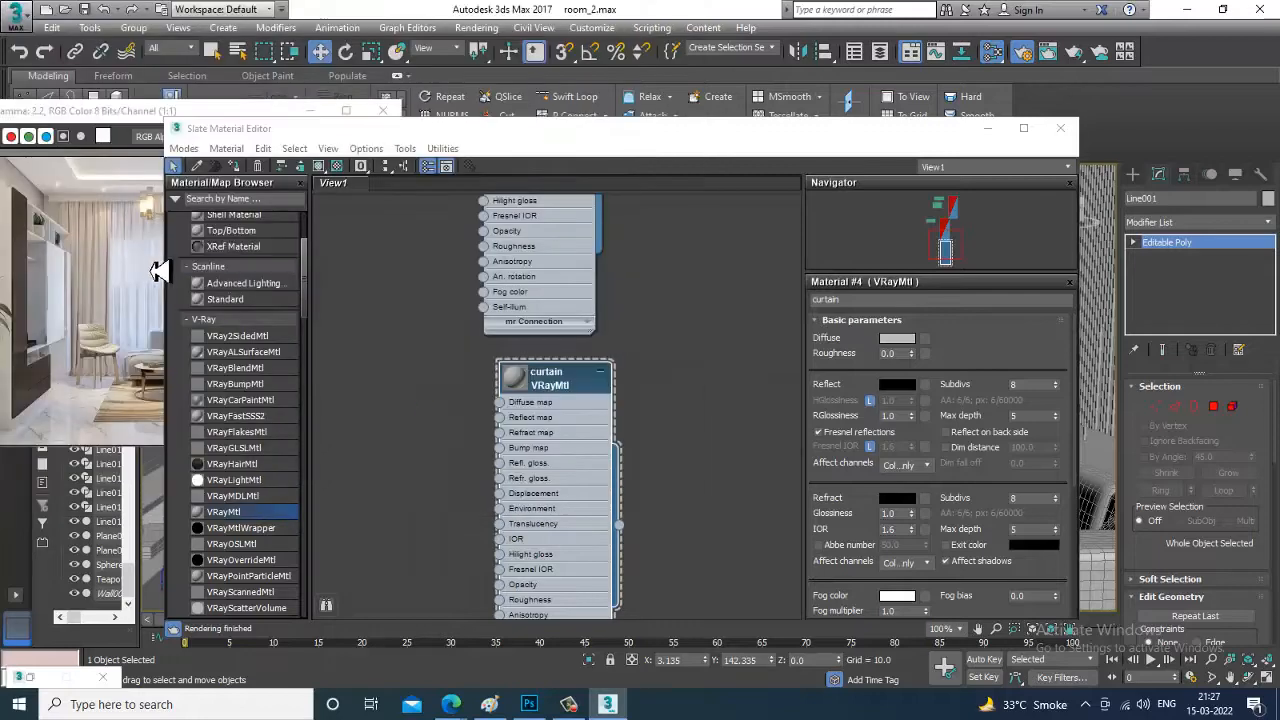
# Show the curtain material's bitmap shaded on the curtain in the viewport
pyautogui.click(319, 166)
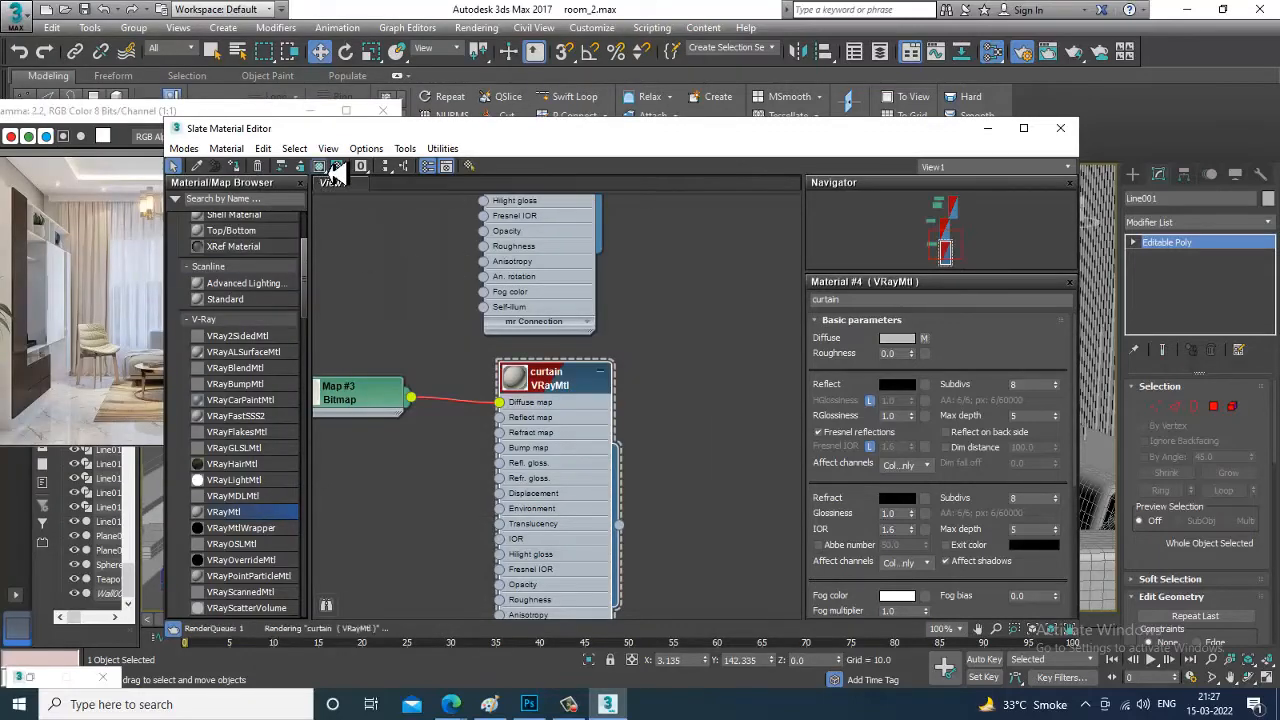
pyautogui.click(987, 128)
pyautogui.scroll(-3, 835, 320)
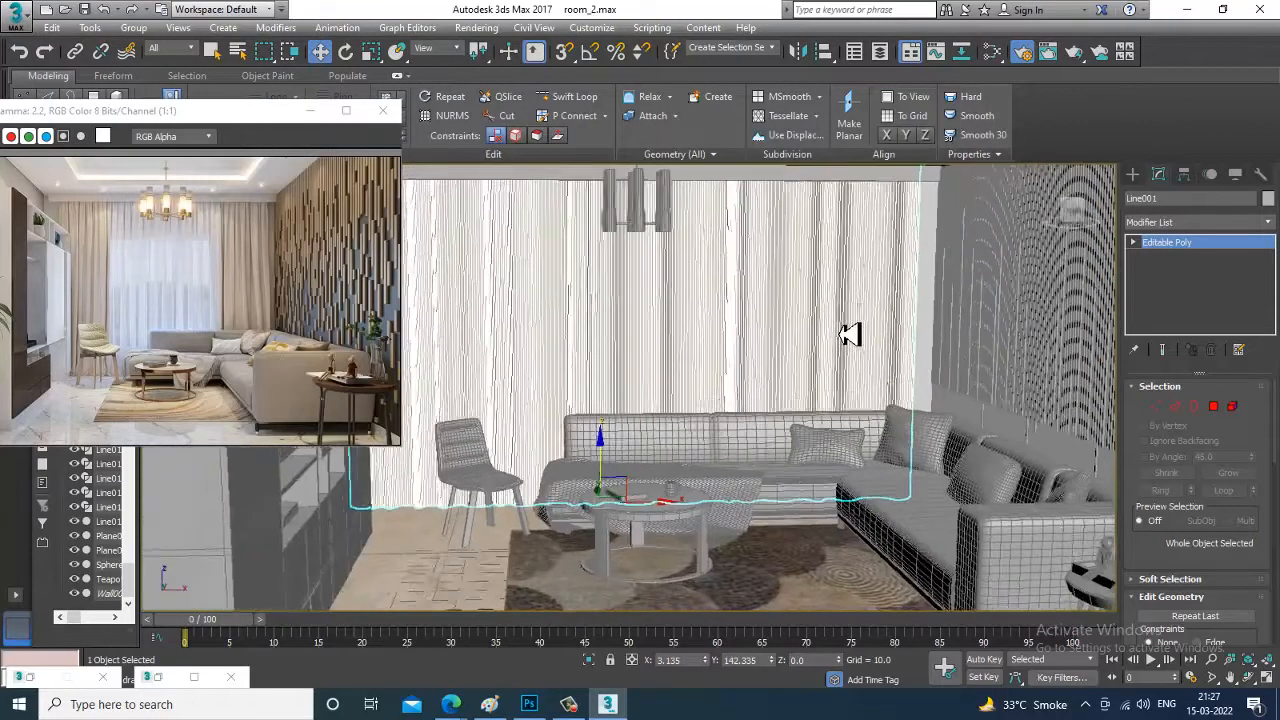
# Add a UVW Map modifier to the curtain and set its mapping to Box
pyautogui.click(1178, 222)
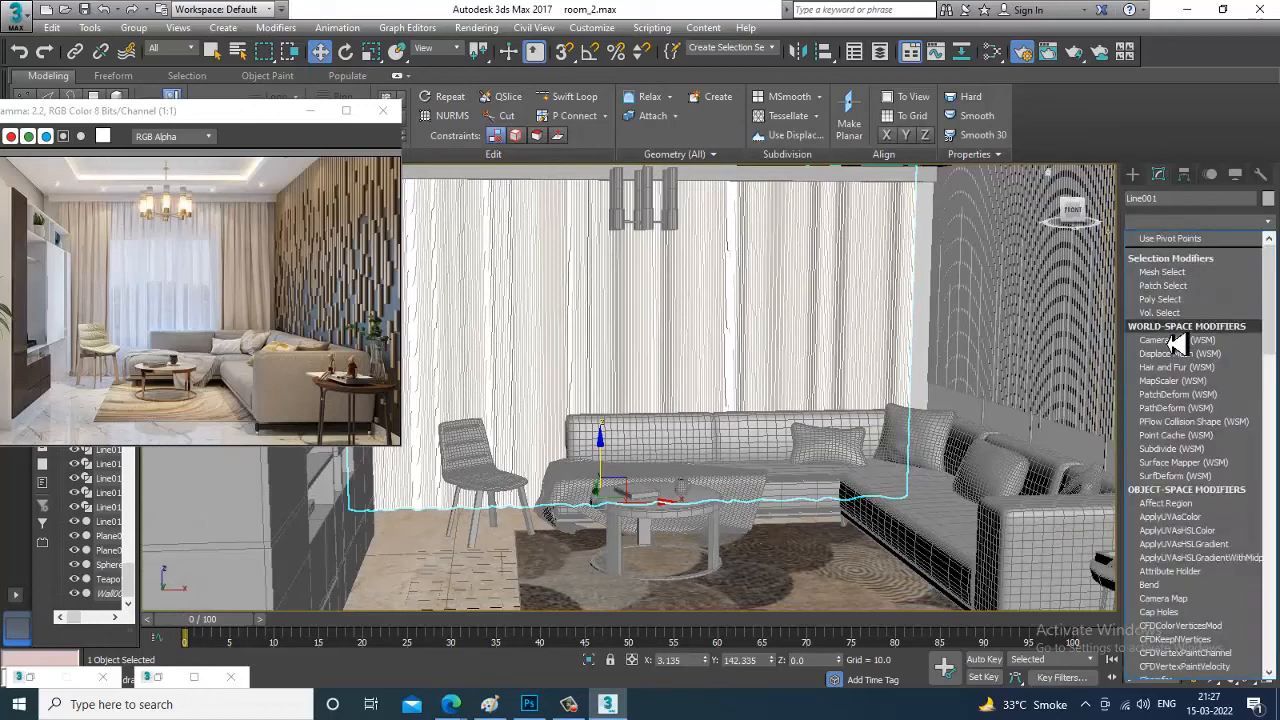
pyautogui.scroll(-10, 1178, 344)
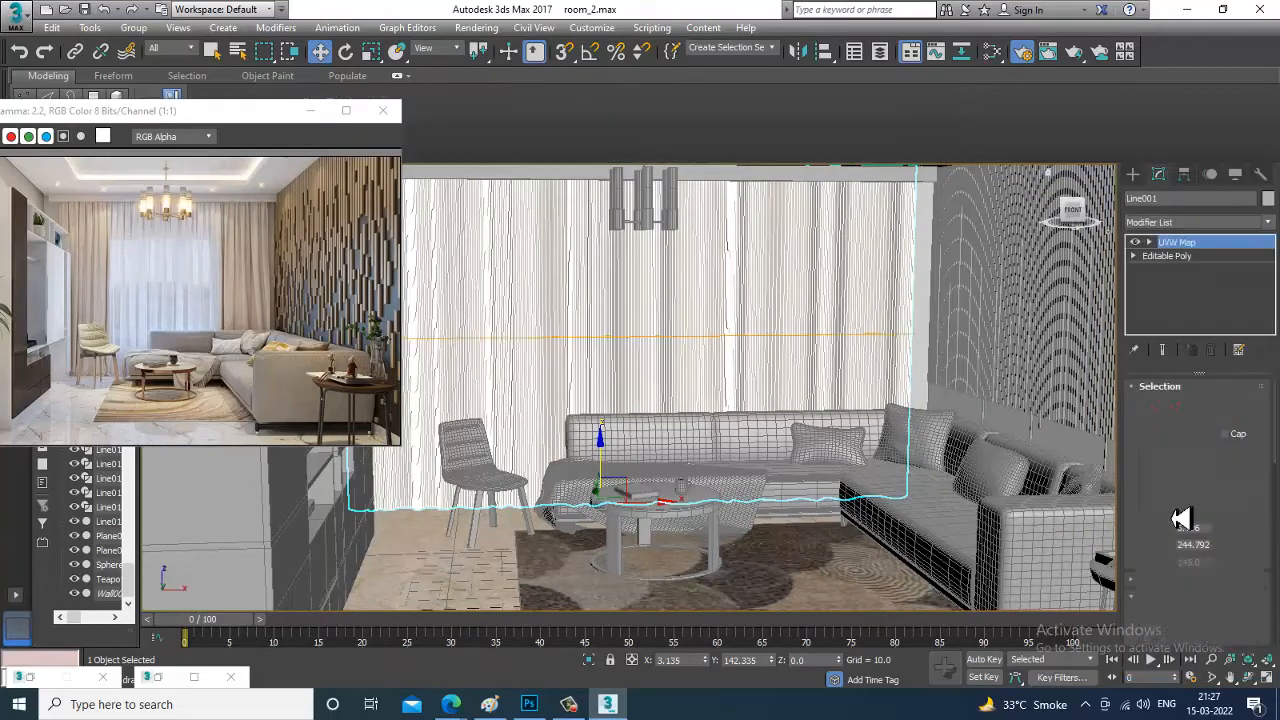
pyautogui.click(1175, 523)
pyautogui.click(1176, 478)
pyautogui.scroll(4, 914, 409)
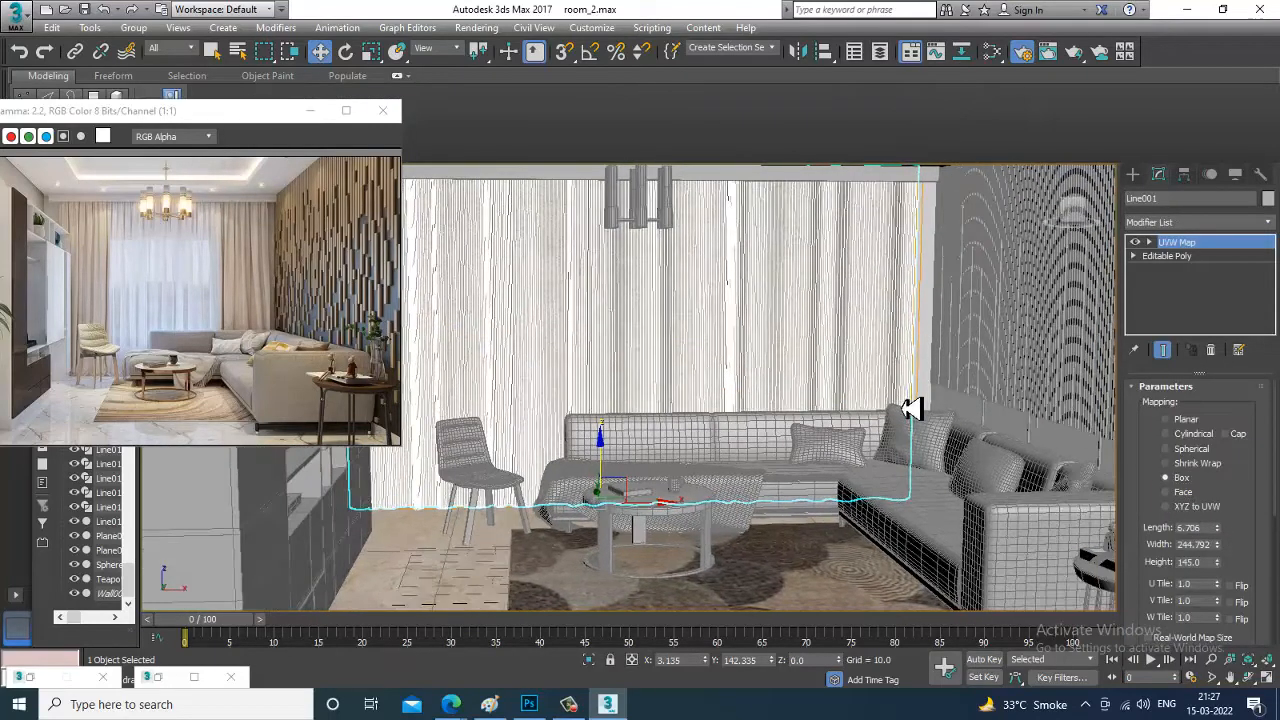
pyautogui.scroll(-4, 828, 384)
pyautogui.keyDown('alt'); pyautogui.moveTo(900, 394); pyautogui.dragTo(883, 366, button='middle'); pyautogui.keyUp('alt')
# Try U and V tiling of 5 on the curtain.jpg diffuse bitmap and check the curtain in the viewport
pyautogui.press('m')
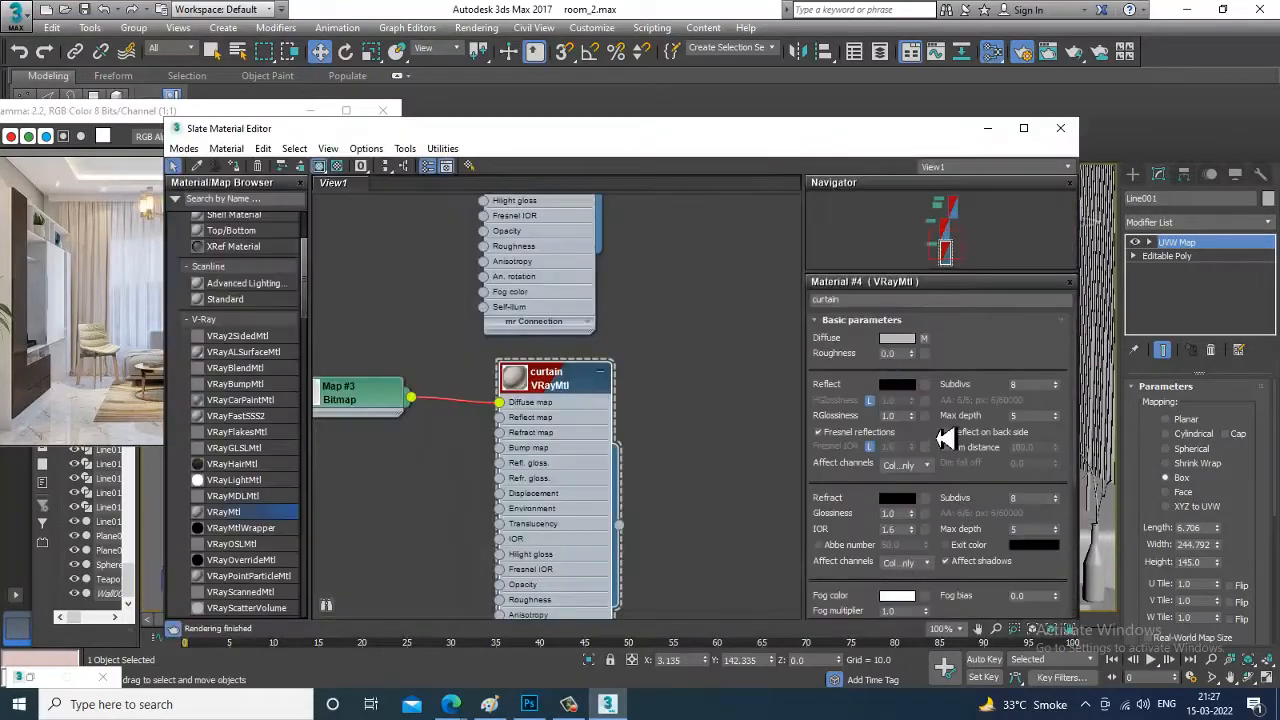
pyautogui.click(923, 338)
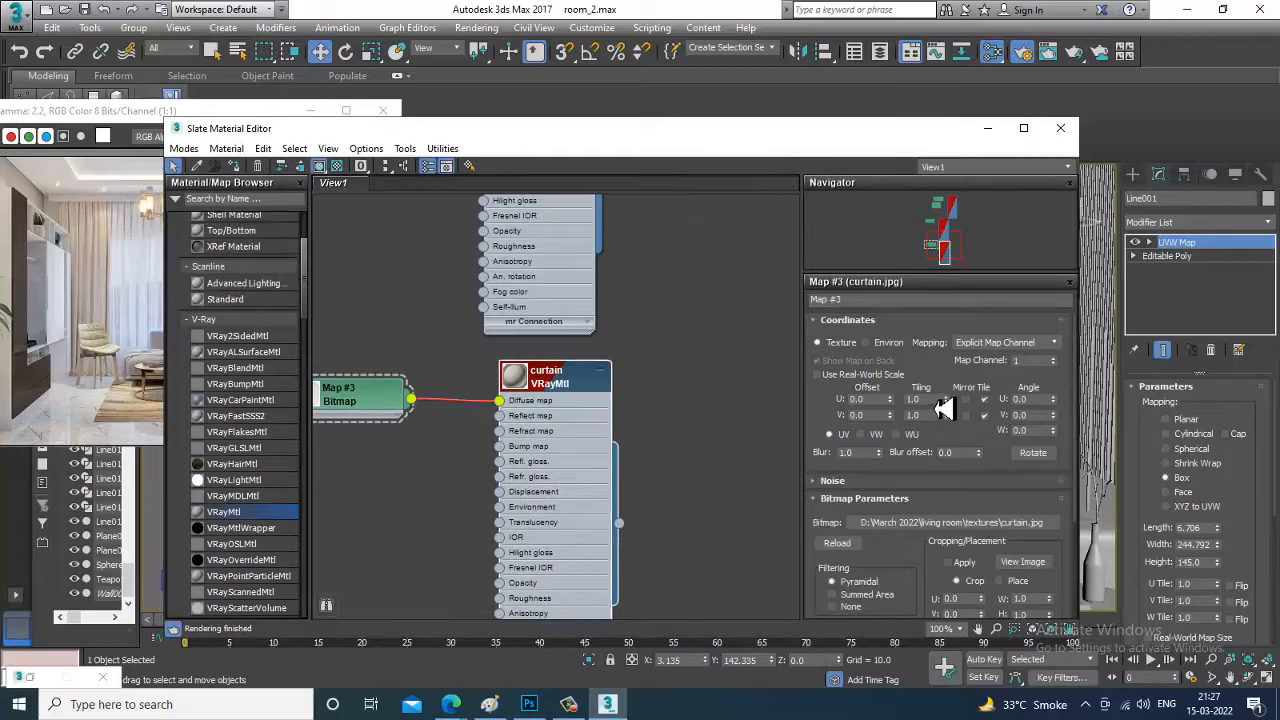
pyautogui.write('5')
pyautogui.press('Tab')
pyautogui.write('5')
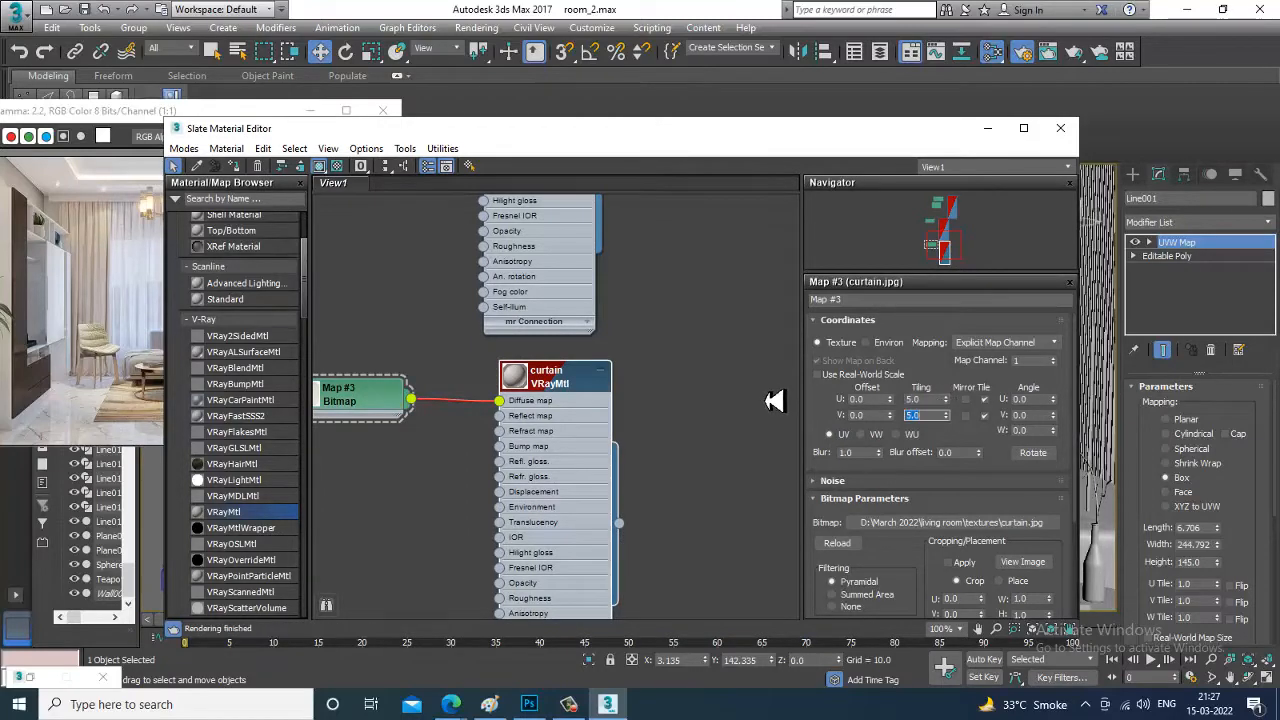
pyautogui.click(987, 128)
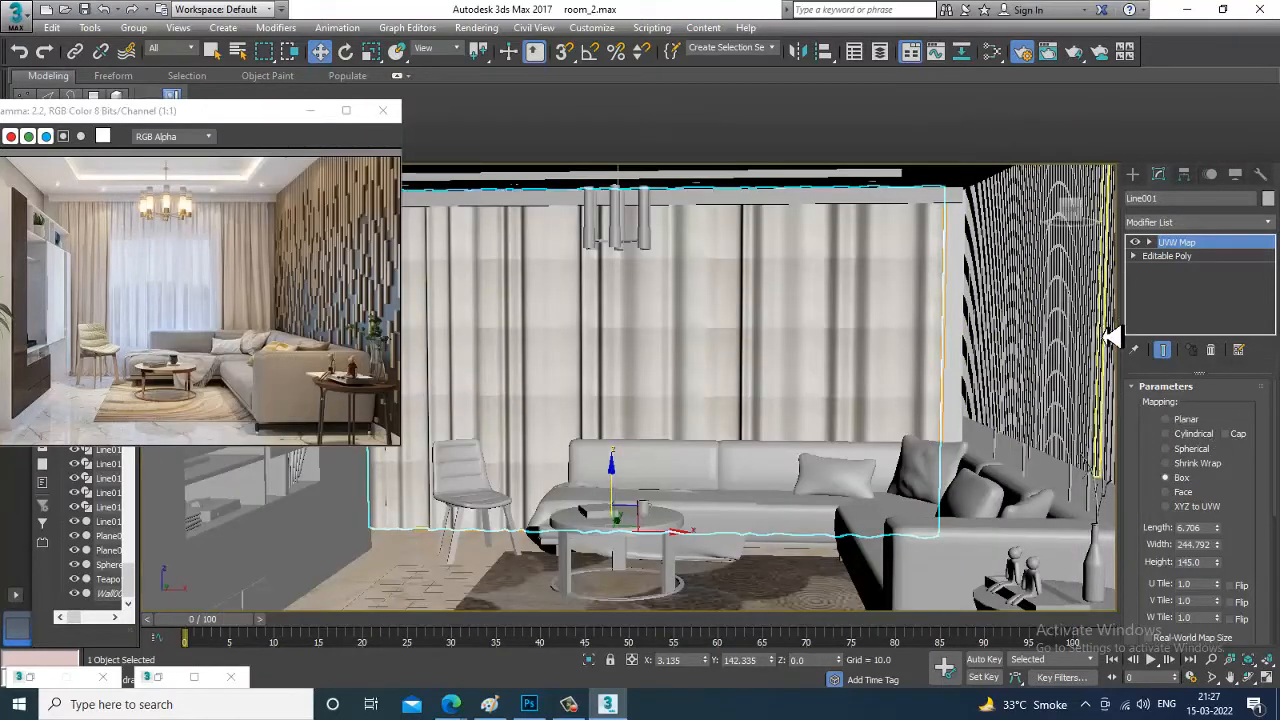
# Try U and V tiling of 50 on the curtain bitmap and uncover the viewport to compare it
pyautogui.press('m')
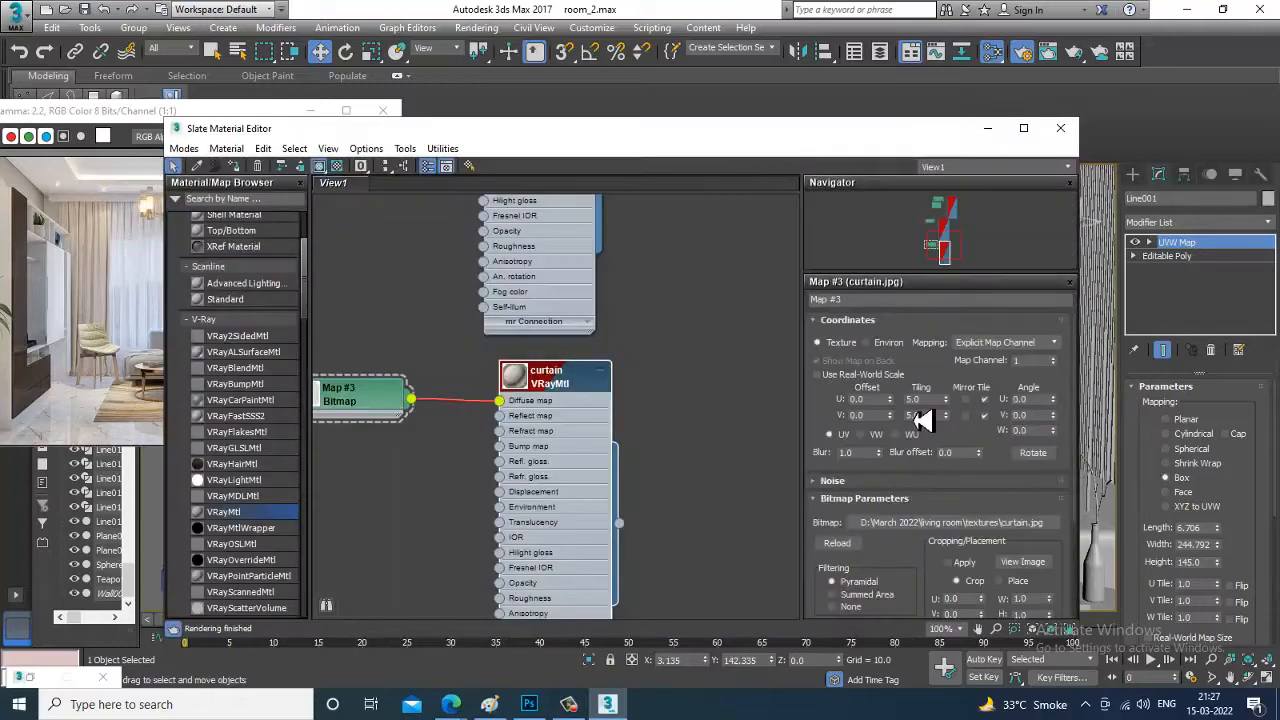
pyautogui.write('50')
pyautogui.press('Tab')
pyautogui.write('5')
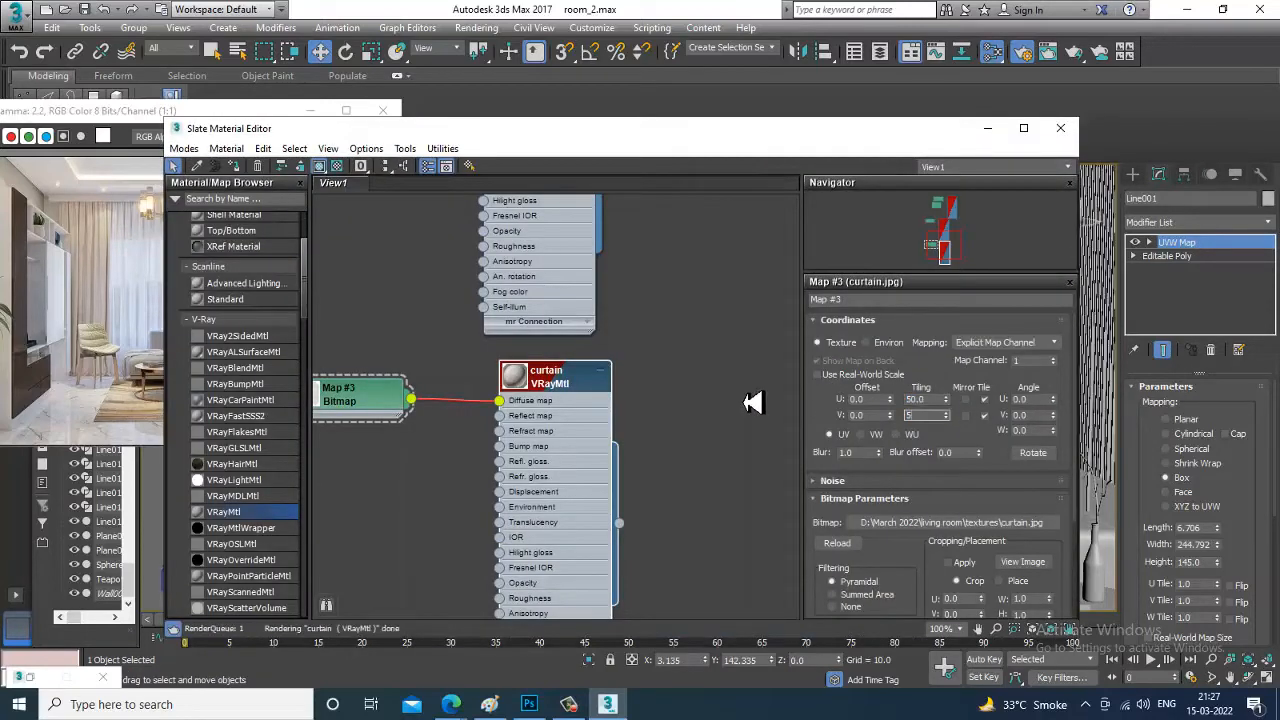
pyautogui.moveTo(660, 158); pyautogui.dragTo(815, 360)
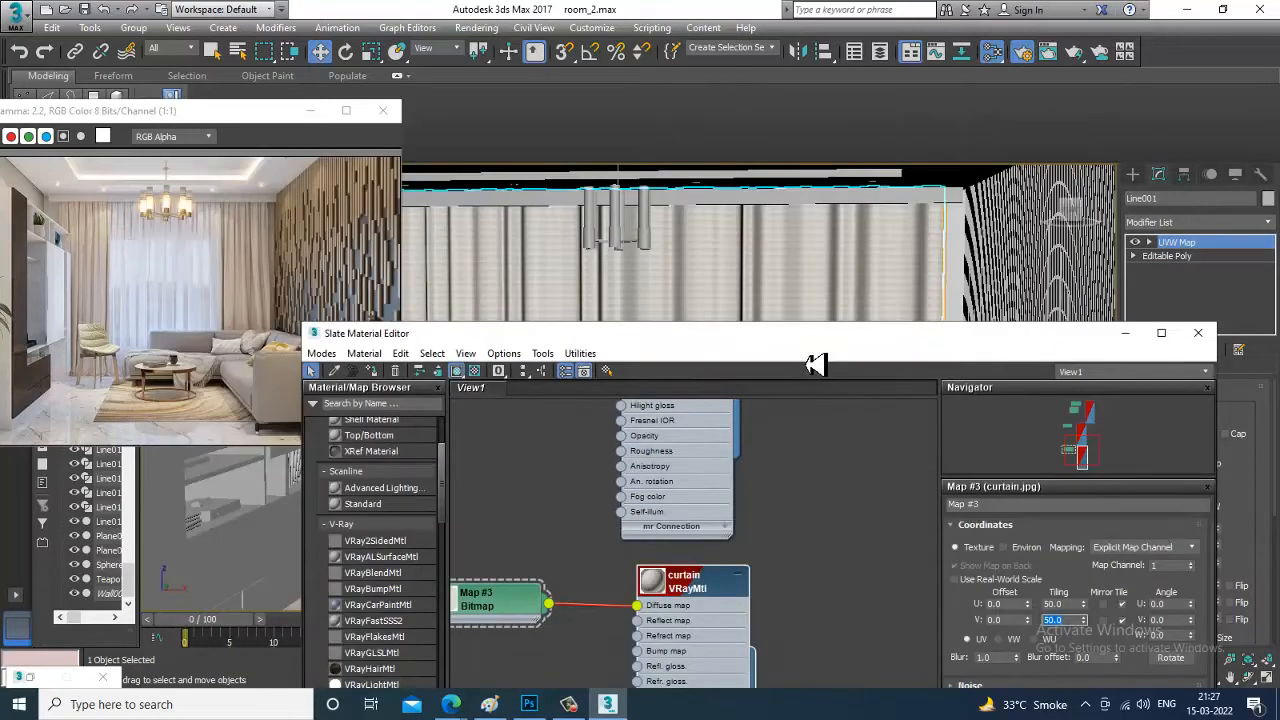
# Set the curtain bitmap's U and V tiling to 1
pyautogui.click(1055, 604)
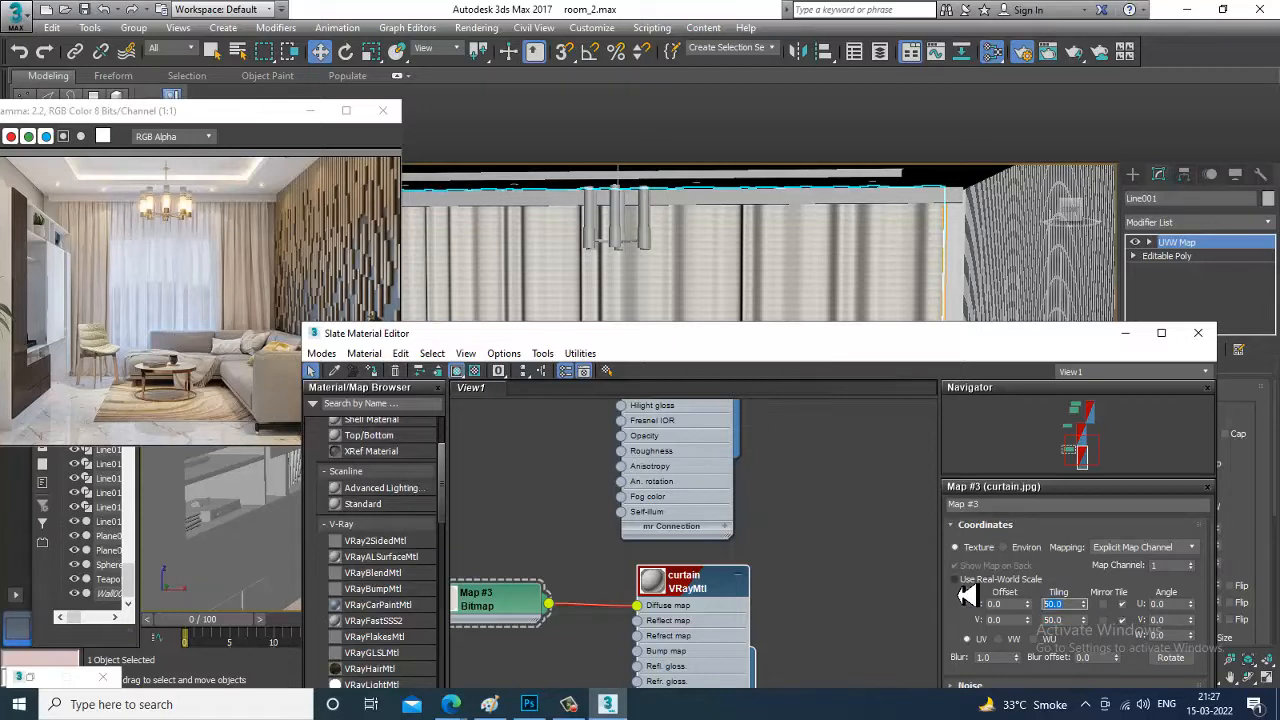
pyautogui.write('1')
pyautogui.press('Tab')
pyautogui.write('1')
pyautogui.press('Return')
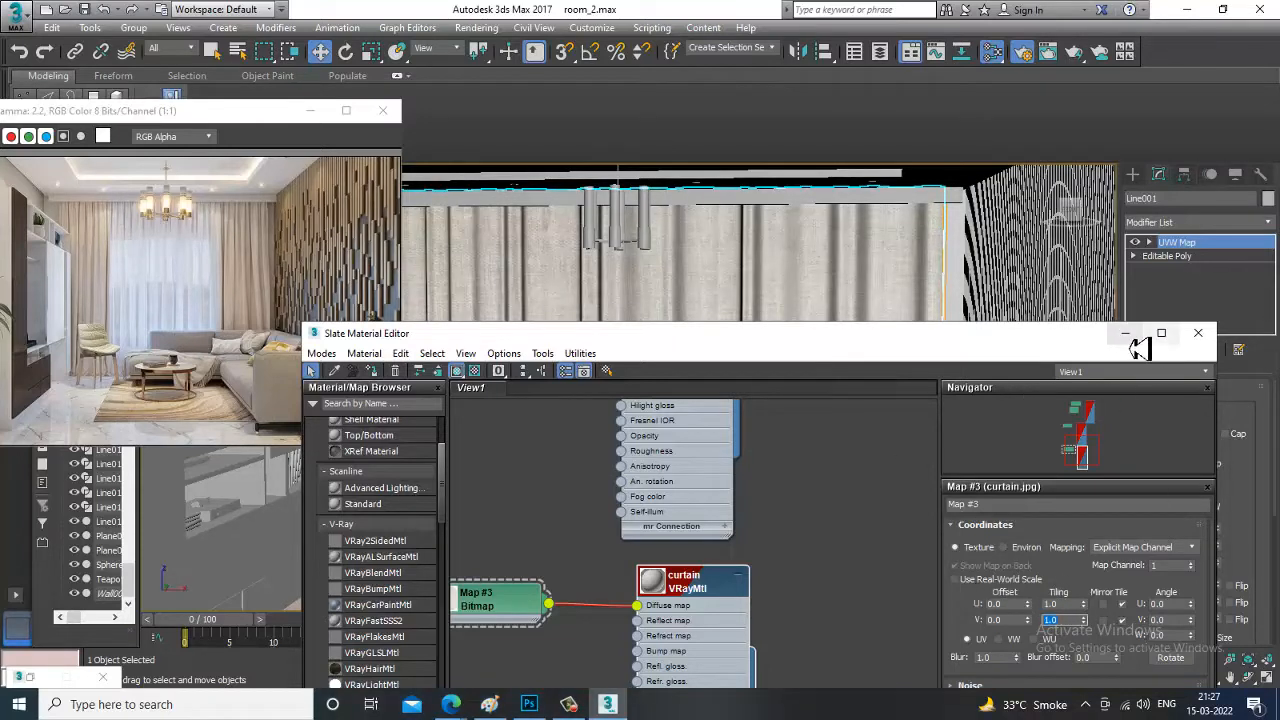
# Set the curtain material's refraction colour to a grey of value 96 and check the curtain's transparency in the viewport
pyautogui.doubleClick(702, 592)
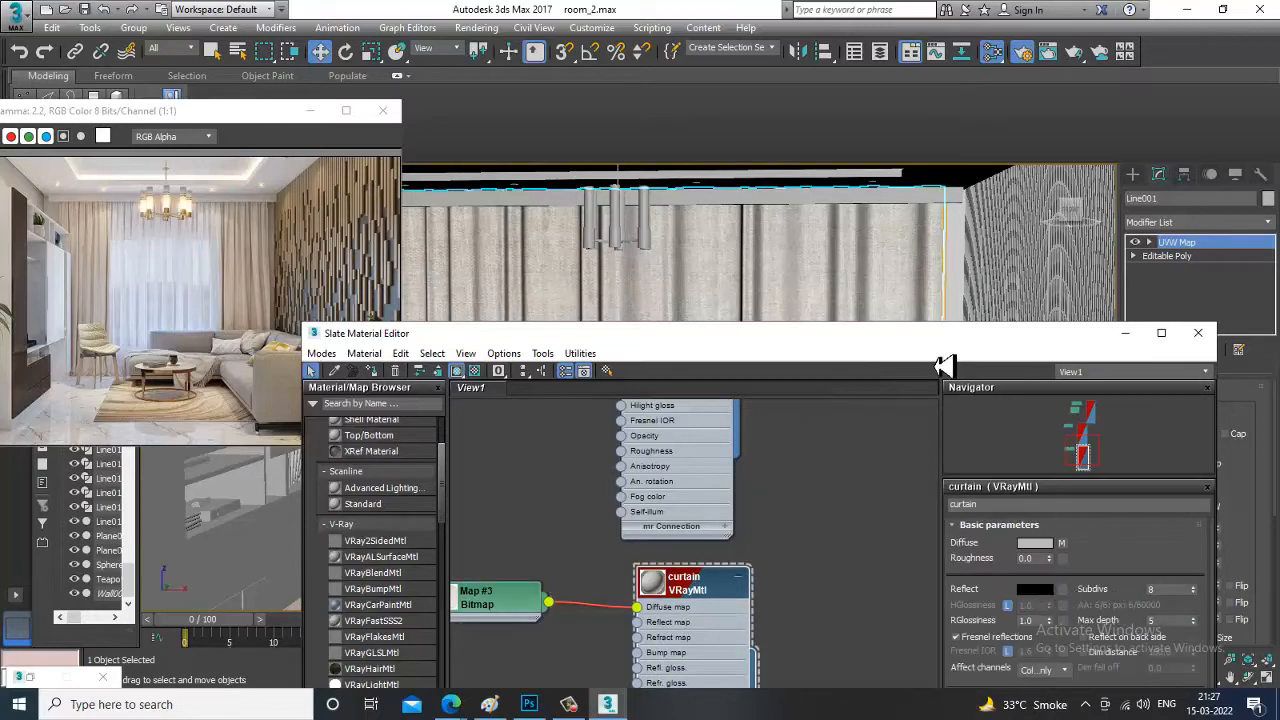
pyautogui.moveTo(944, 365); pyautogui.dragTo(940, 250)
pyautogui.click(1033, 590)
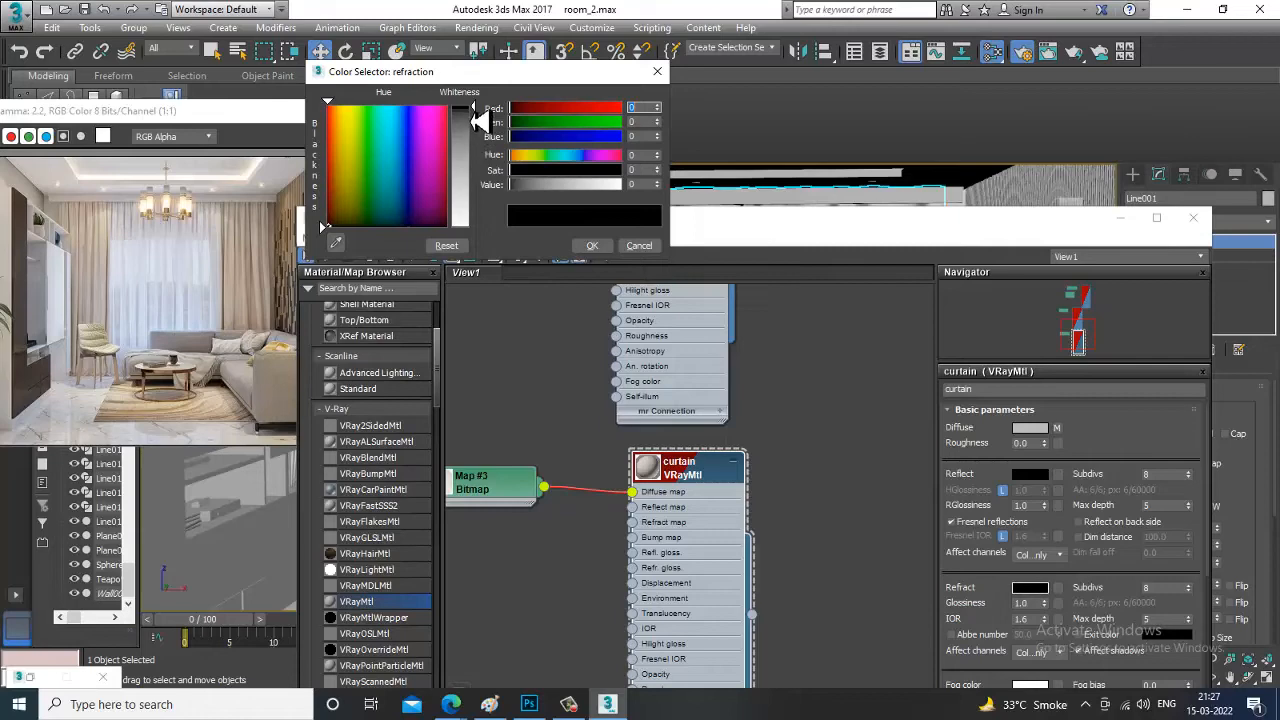
pyautogui.moveTo(480, 120); pyautogui.dragTo(475, 152)
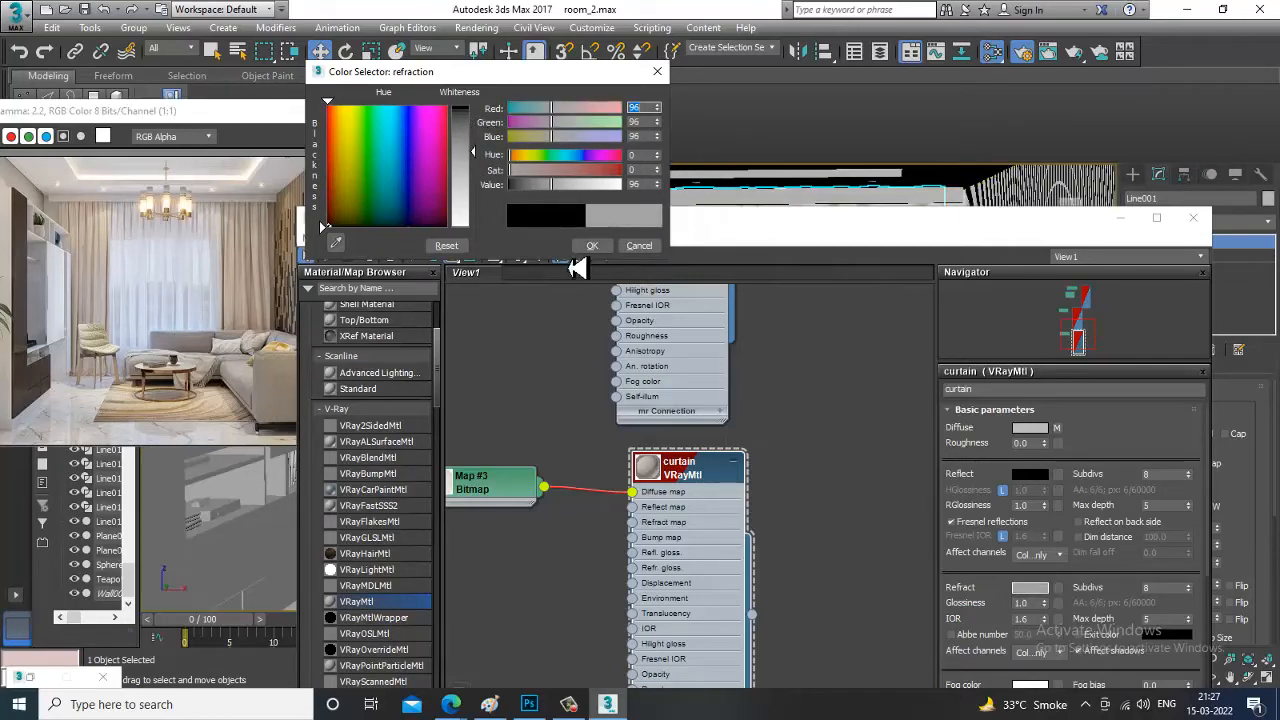
pyautogui.click(592, 245)
pyautogui.moveTo(826, 223); pyautogui.dragTo(920, 409)
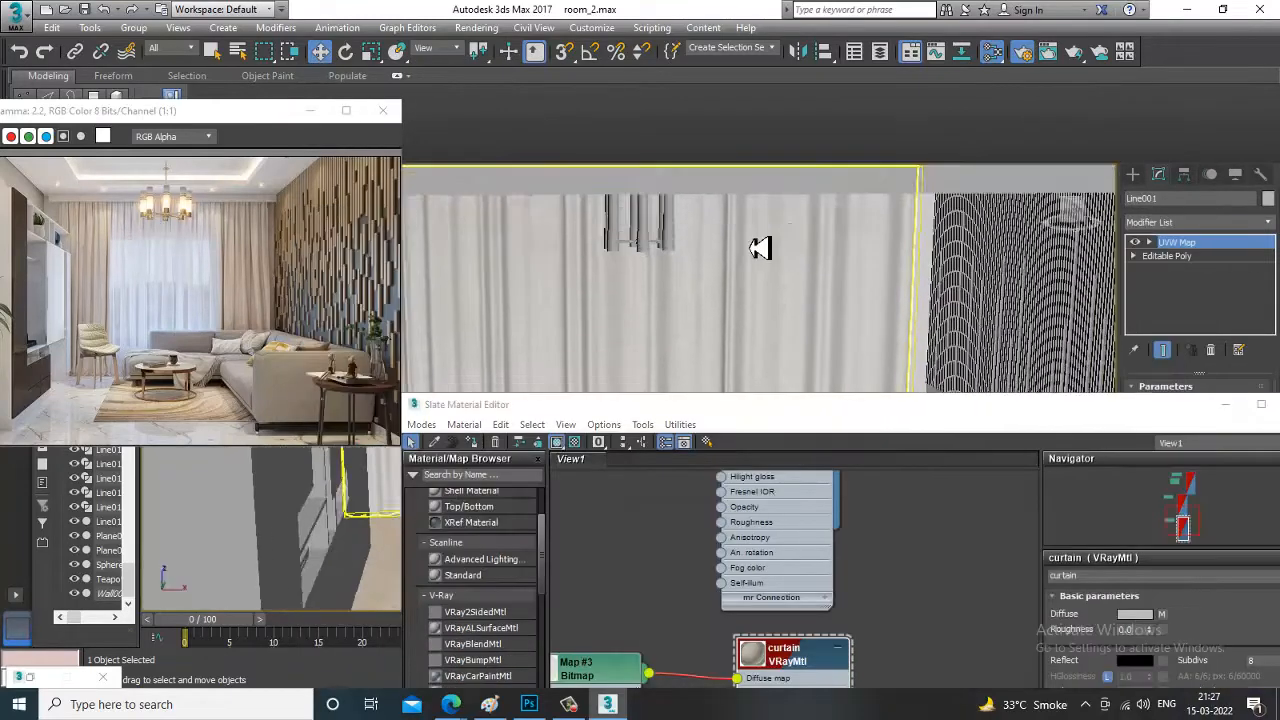
pyautogui.keyDown('alt'); pyautogui.moveTo(760, 248); pyautogui.dragTo(888, 336, button='middle'); pyautogui.keyUp('alt')
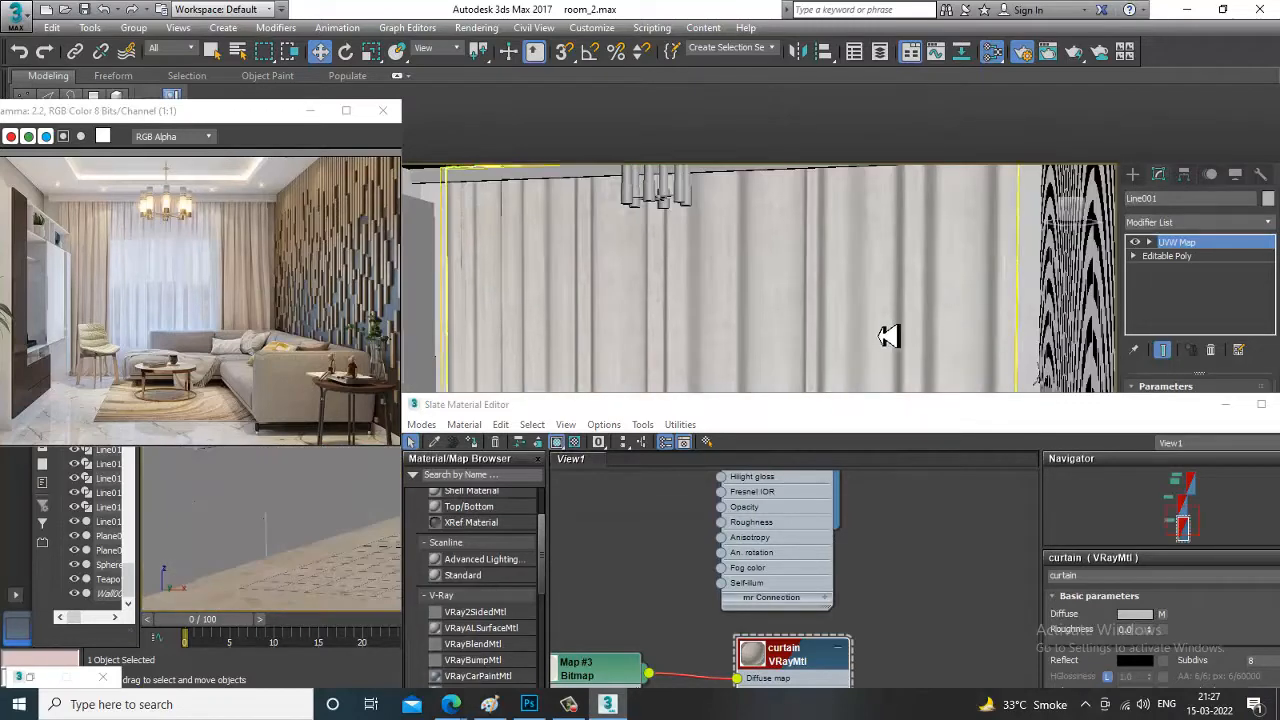
pyautogui.moveTo(903, 408); pyautogui.dragTo(695, 209)
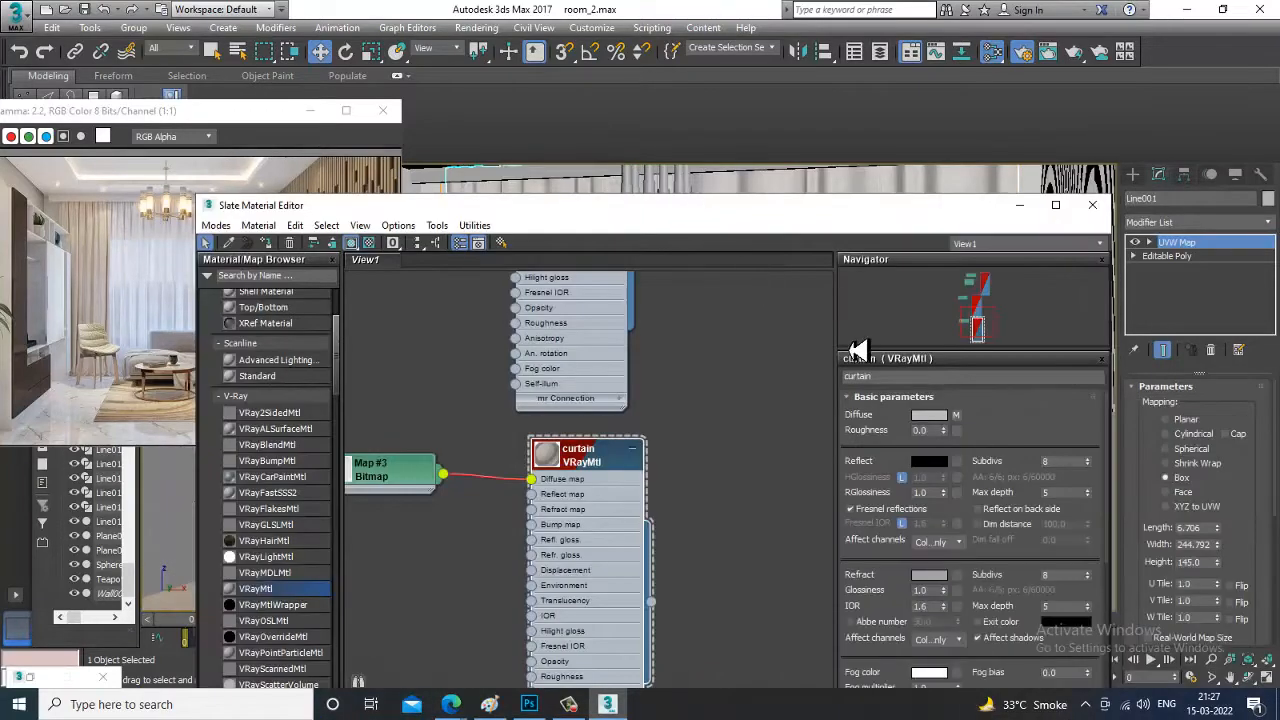
pyautogui.click(929, 463)
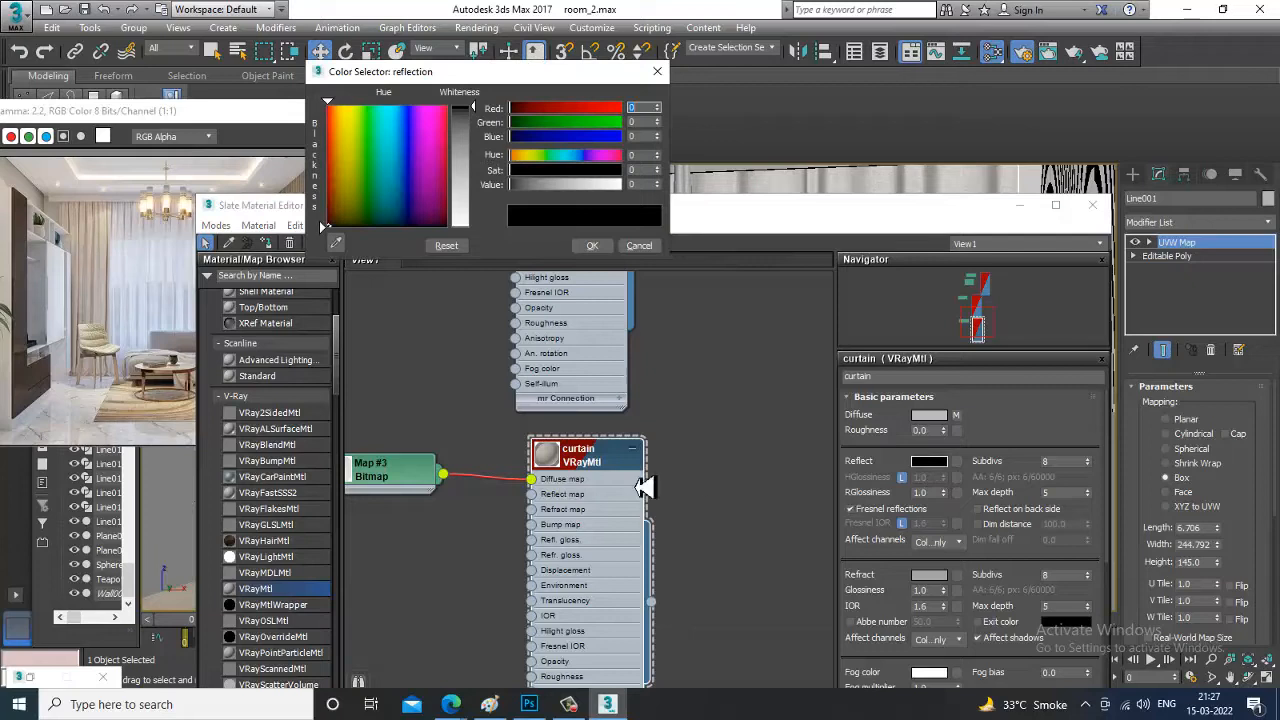
pyautogui.click(936, 576)
pyautogui.click(630, 246)
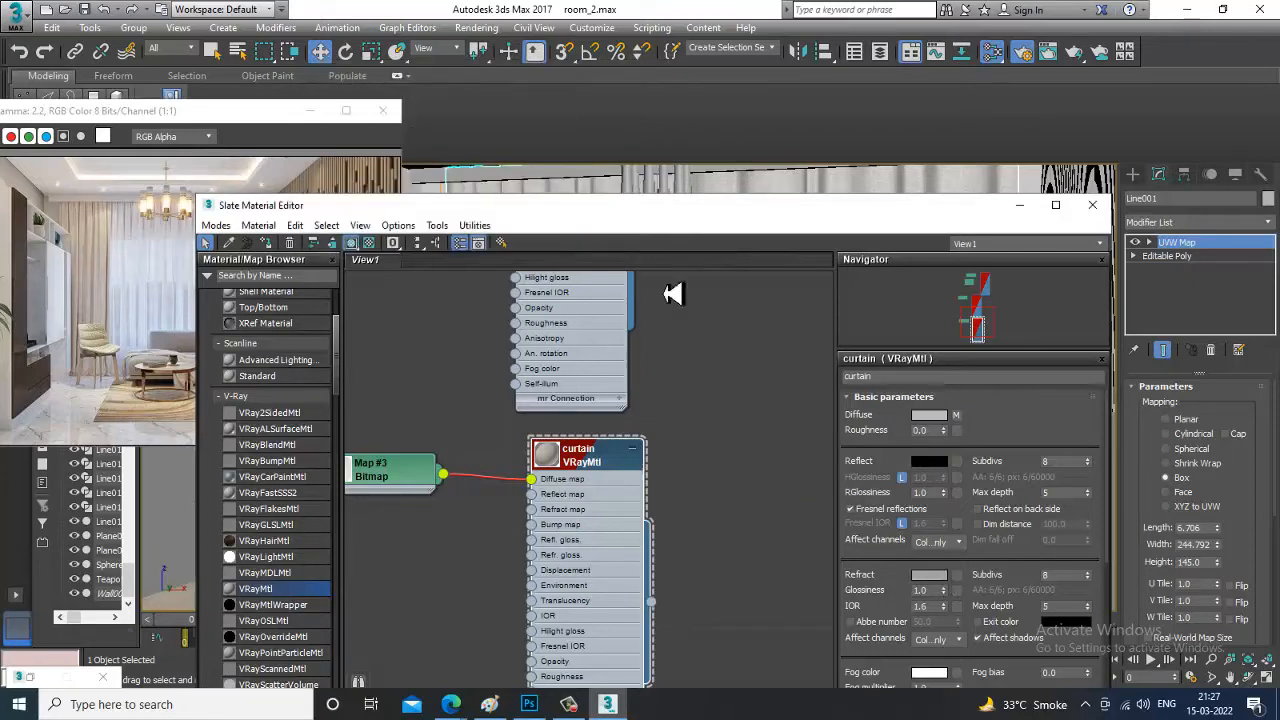
# Set the curtain material's refraction colour to a lighter grey and put the material editor away
pyautogui.click(929, 576)
pyautogui.moveTo(481, 178); pyautogui.dragTo(495, 195)
pyautogui.click(604, 247)
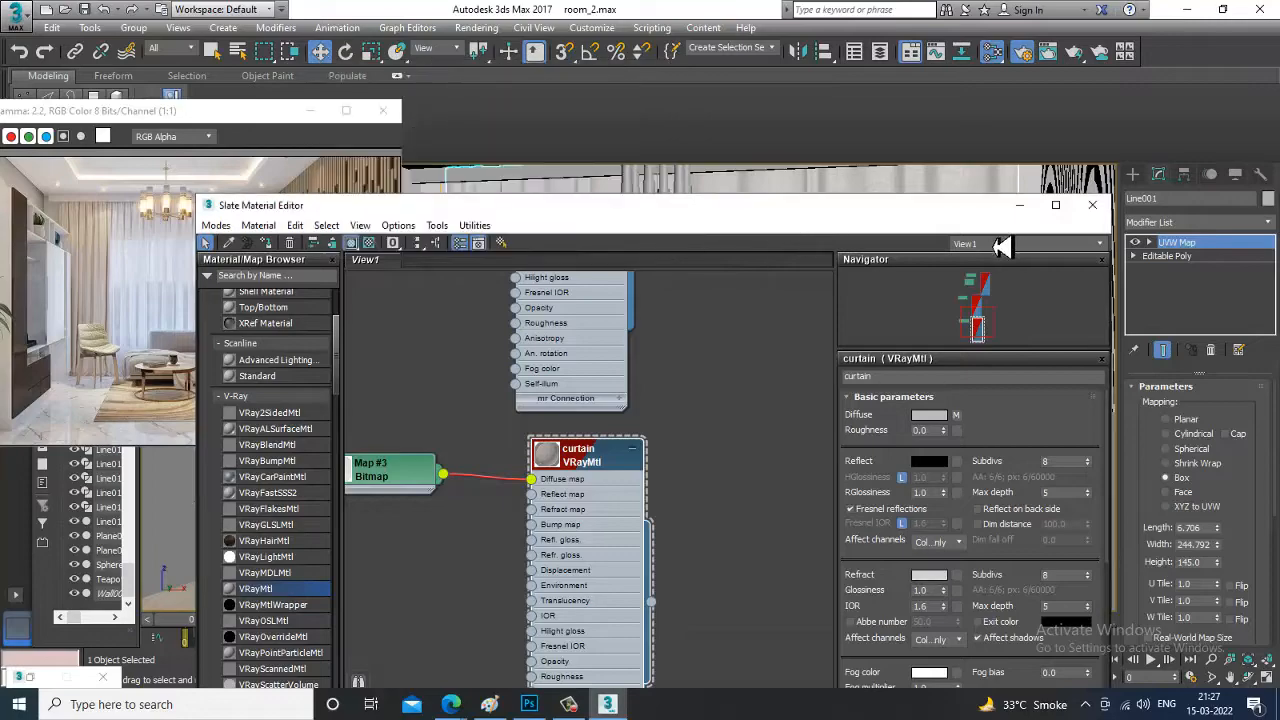
pyautogui.click(1022, 208)
# Unfreeze all objects and select the room's walls from outside, behind the curtain
pyautogui.keyDown('alt'); pyautogui.moveTo(855, 353); pyautogui.dragTo(891, 363, button='middle'); pyautogui.keyUp('alt')
pyautogui.hotkey('alt', 'q')
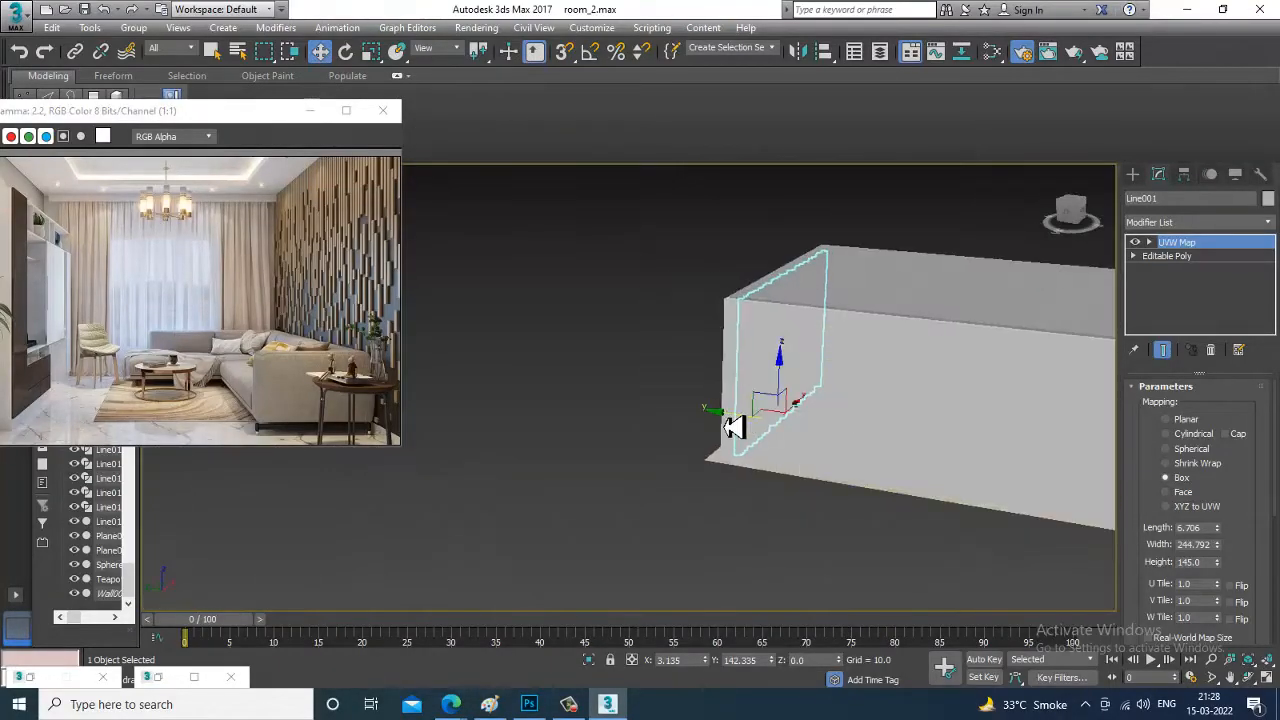
pyautogui.keyDown('alt'); pyautogui.moveTo(929, 436); pyautogui.dragTo(775, 462, button='middle'); pyautogui.keyUp('alt')
pyautogui.keyDown('alt'); pyautogui.moveTo(1005, 466); pyautogui.dragTo(751, 431, button='middle'); pyautogui.keyUp('alt')
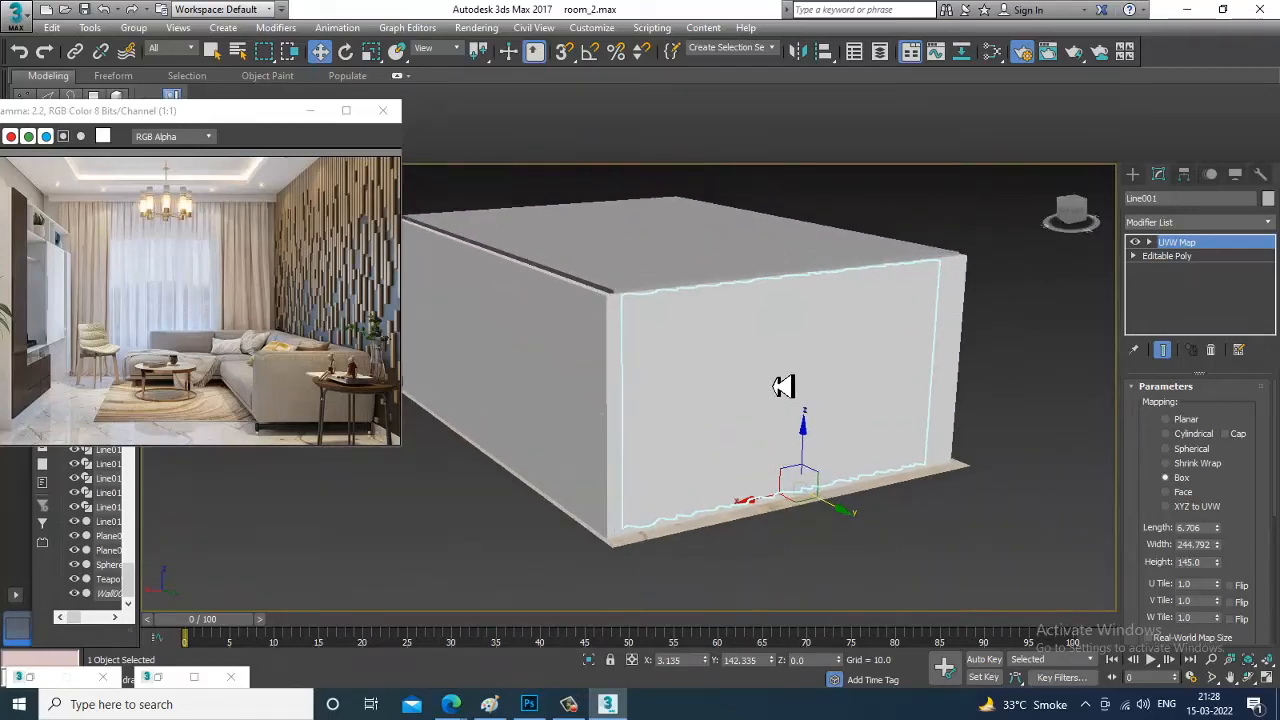
pyautogui.keyDown('alt'); pyautogui.moveTo(777, 386); pyautogui.dragTo(811, 380, button='middle'); pyautogui.keyUp('alt')
pyautogui.click(989, 280)
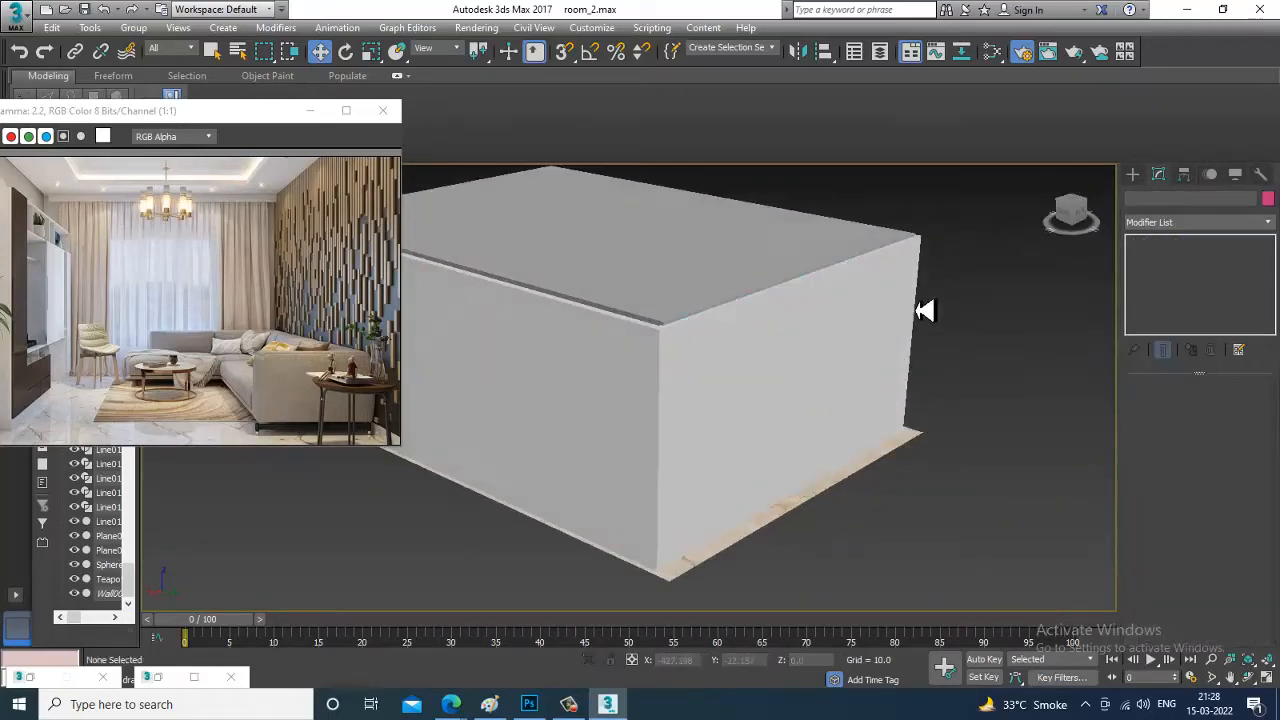
pyautogui.click(886, 306)
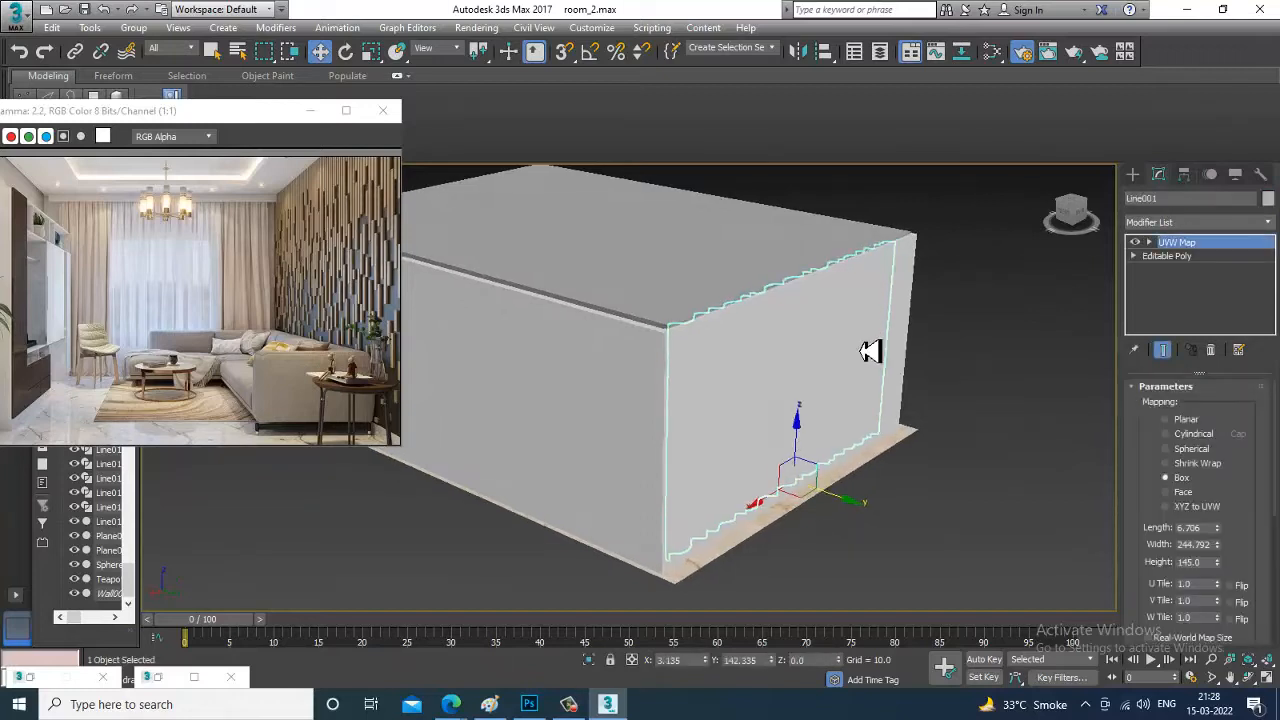
pyautogui.rightClick(889, 250)
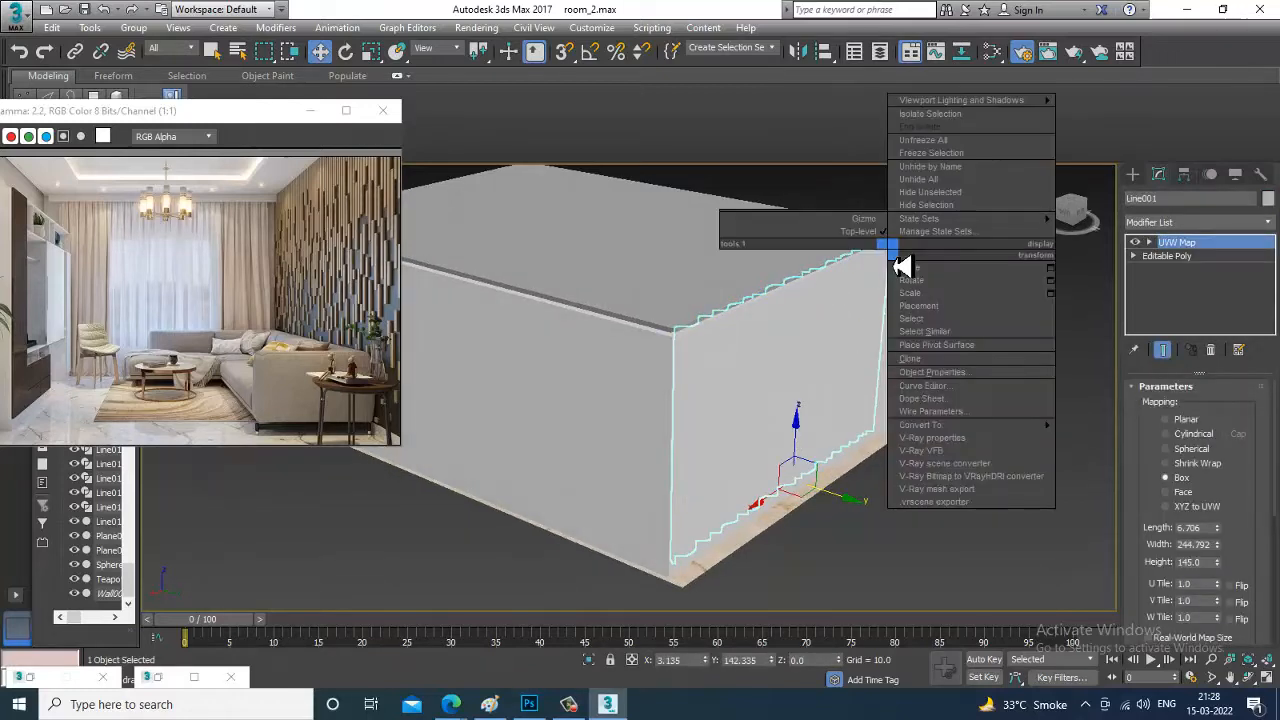
pyautogui.click(938, 142)
pyautogui.click(974, 252)
pyautogui.click(878, 306)
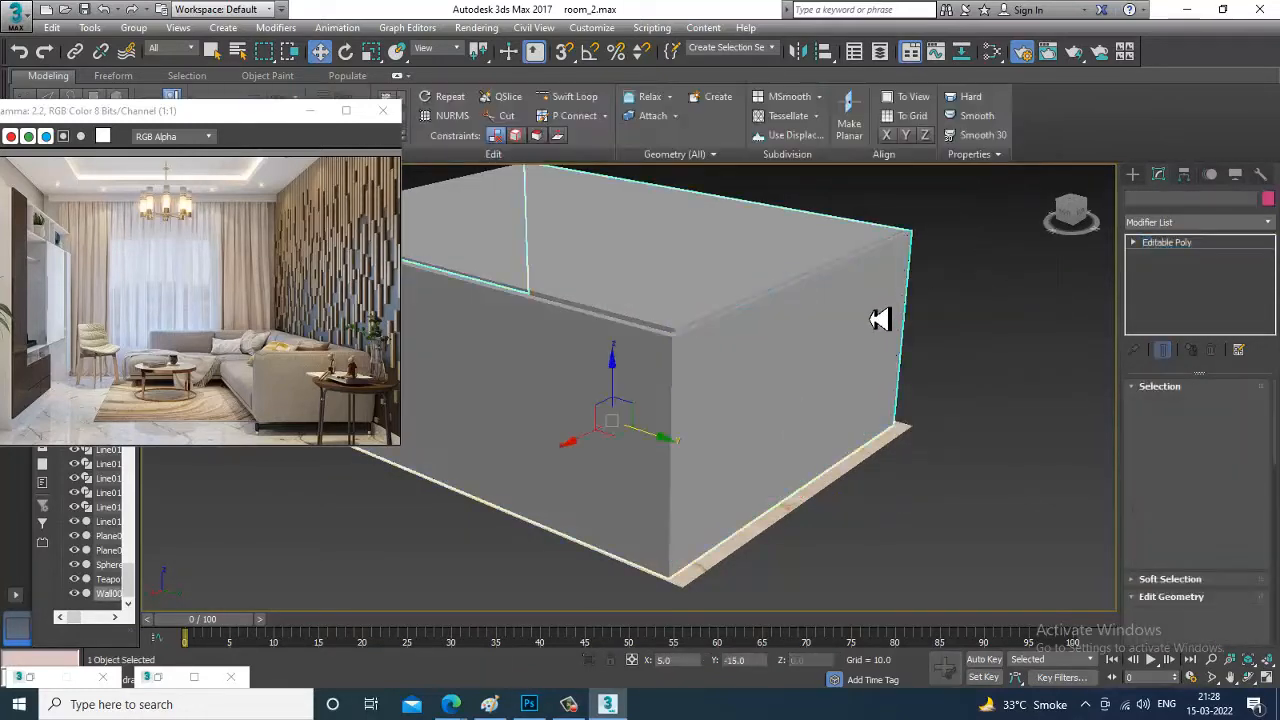
# Add three vertical edge loops with Swift Loop across the wall behind the curtain, working in wireframe view
pyautogui.keyDown('alt'); pyautogui.moveTo(870, 308); pyautogui.dragTo(851, 394, button='middle'); pyautogui.keyUp('alt')
pyautogui.press('F3')
pyautogui.click(568, 96)
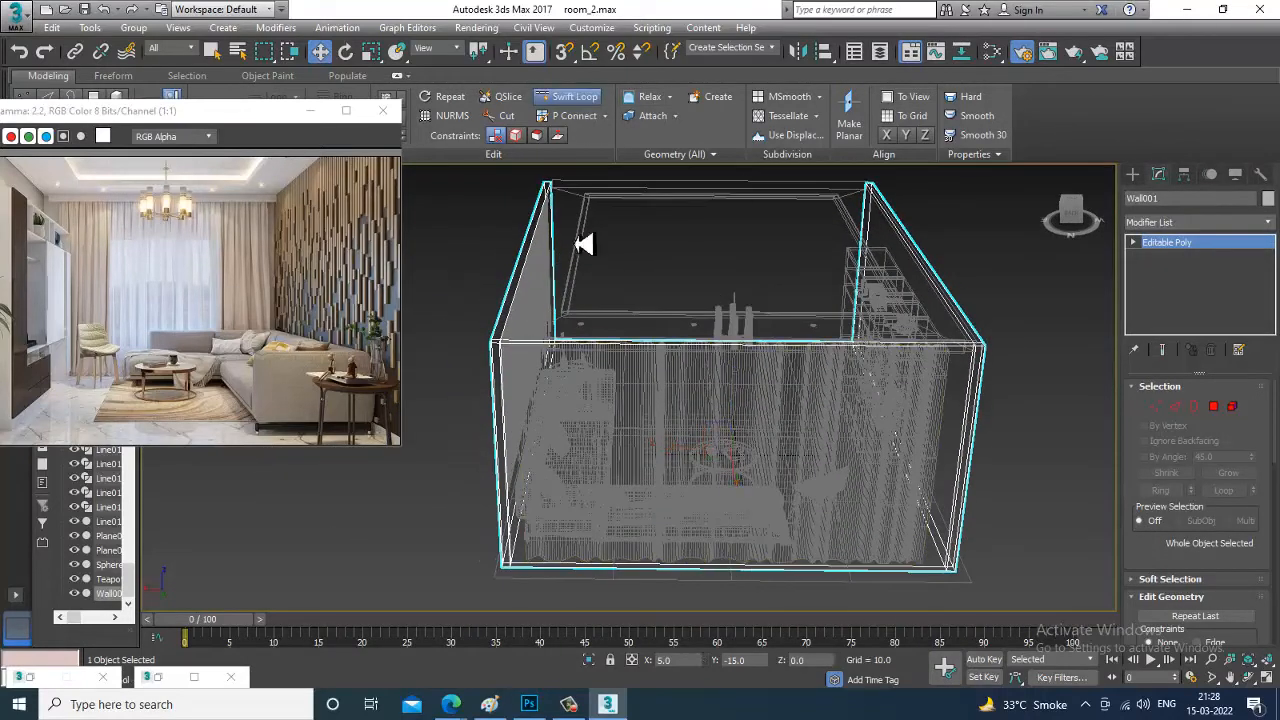
pyautogui.click(621, 365)
pyautogui.click(756, 368)
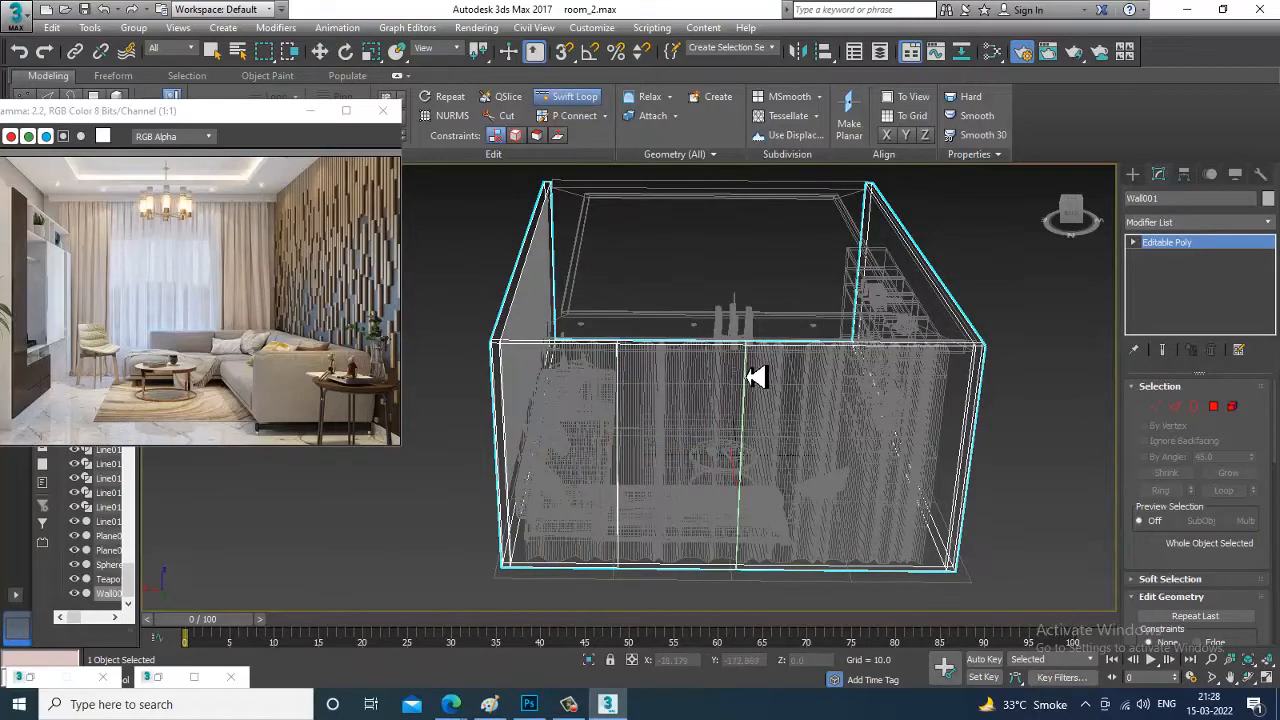
pyautogui.click(873, 366)
pyautogui.keyDown('alt'); pyautogui.moveTo(873, 392); pyautogui.dragTo(800, 380, button='middle'); pyautogui.keyUp('alt')
pyautogui.press('w')
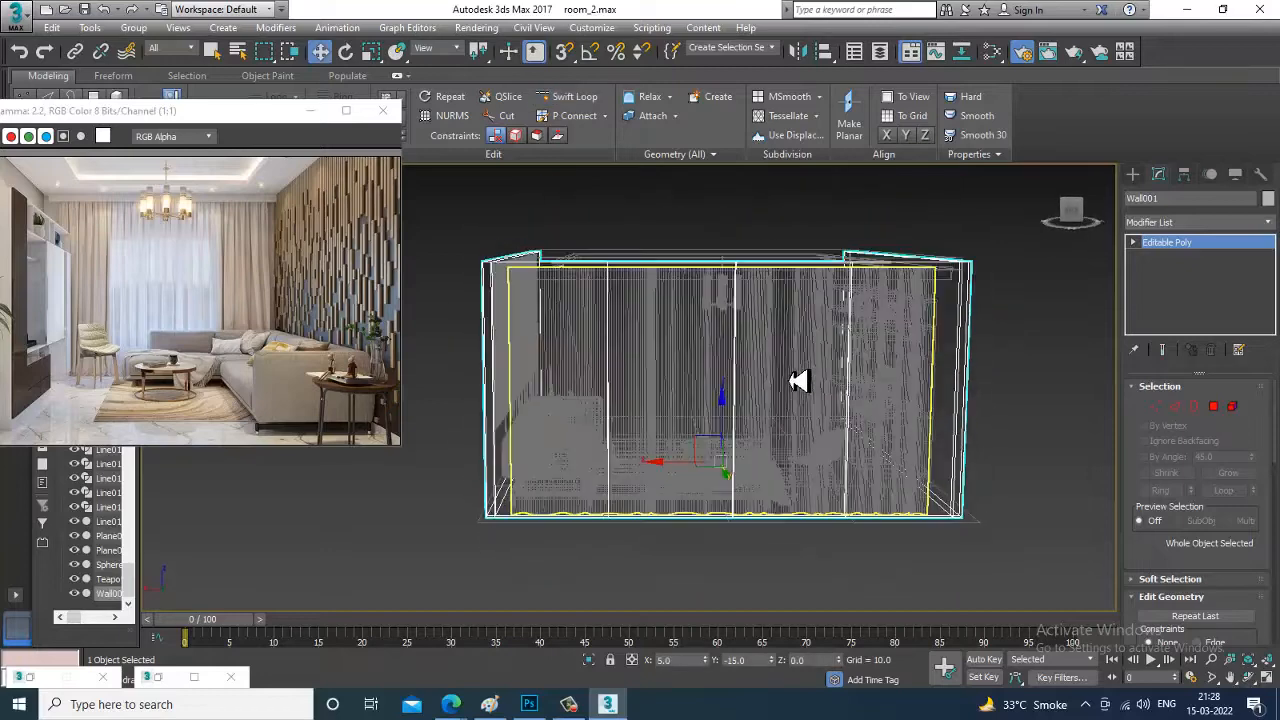
# Connect the walls' vertical edges with one horizontal segment and raise the new edge loop to just below the walls' upper edge
pyautogui.click(572, 97)
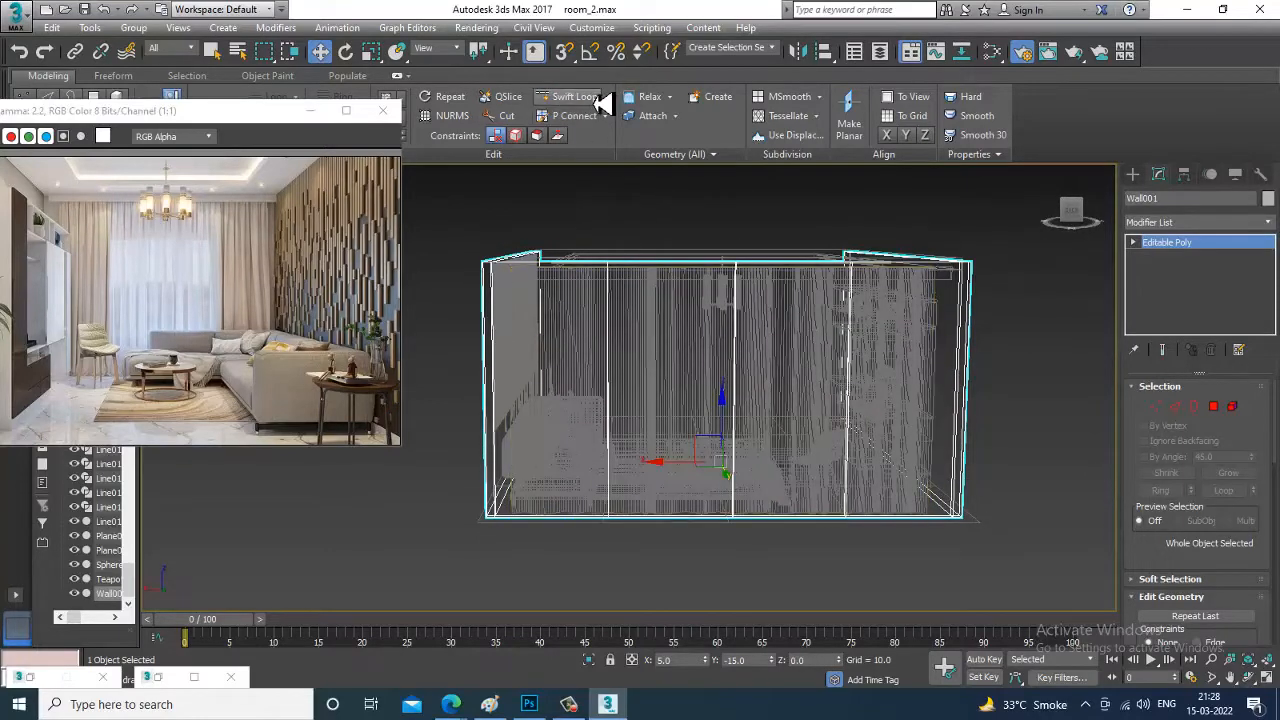
pyautogui.press('w')
pyautogui.click(1174, 409)
pyautogui.press('2')
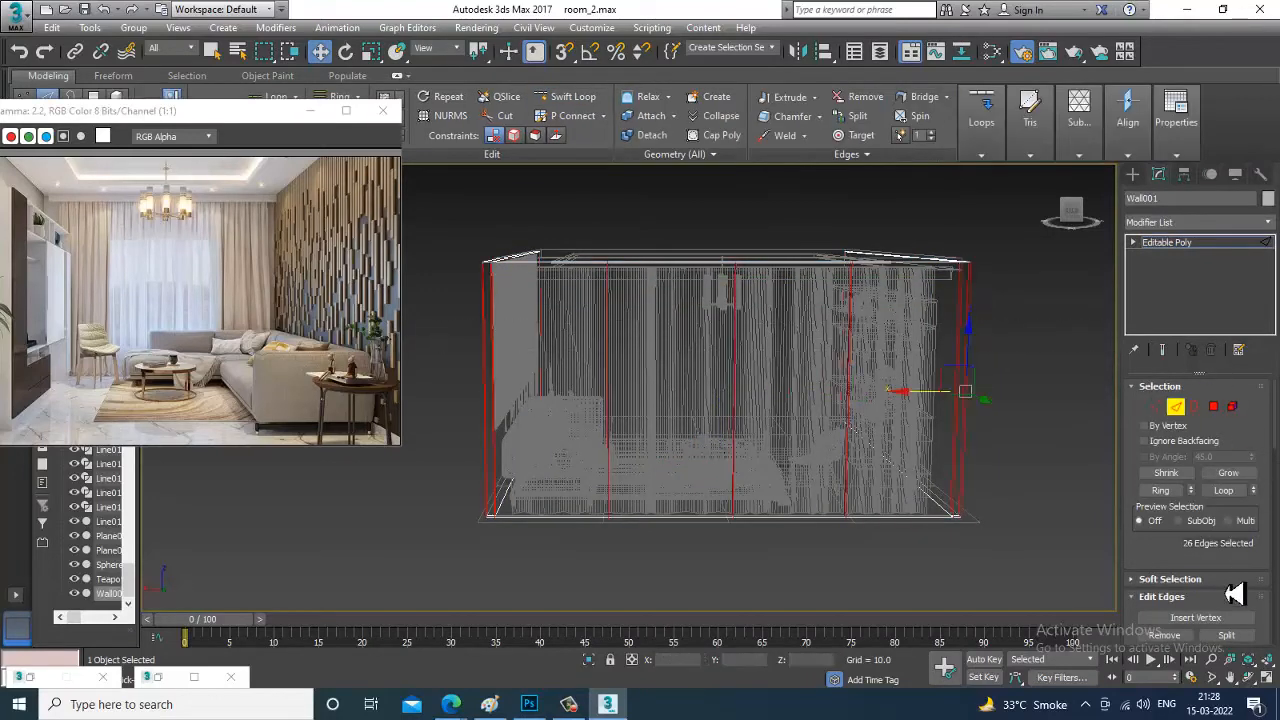
pyautogui.scroll(-3, 1234, 593)
pyautogui.click(1248, 577)
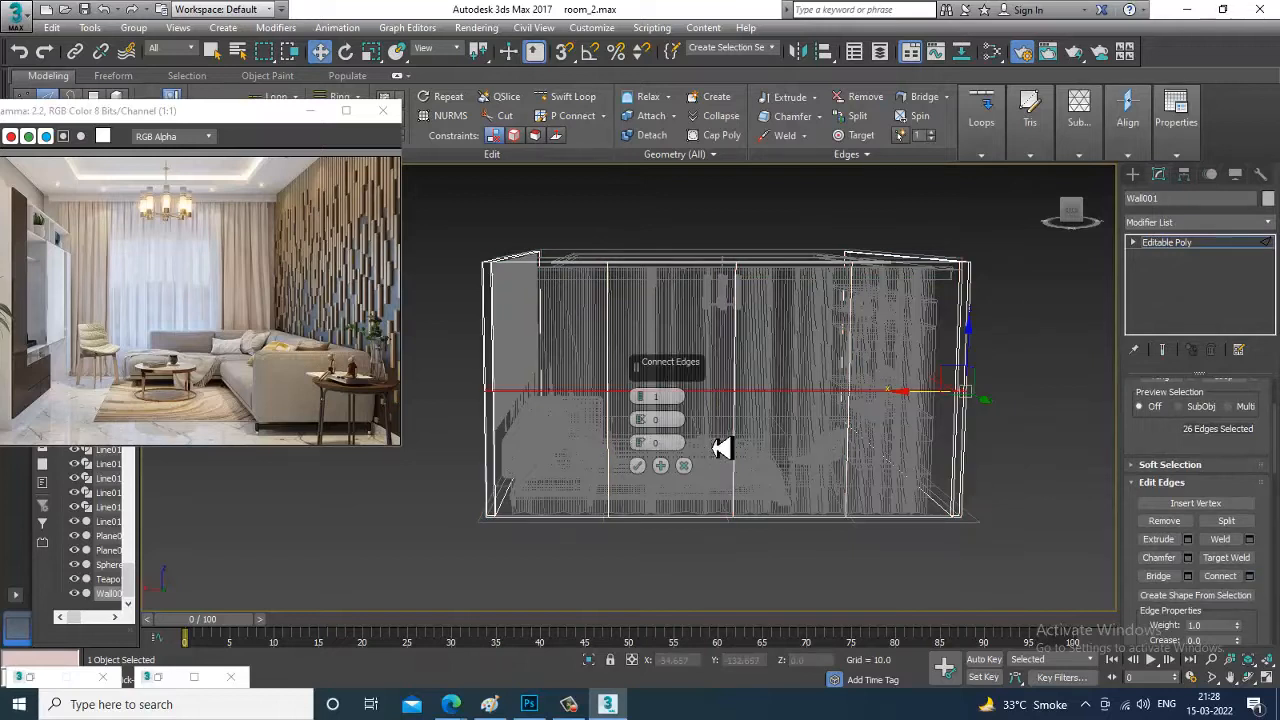
pyautogui.click(643, 466)
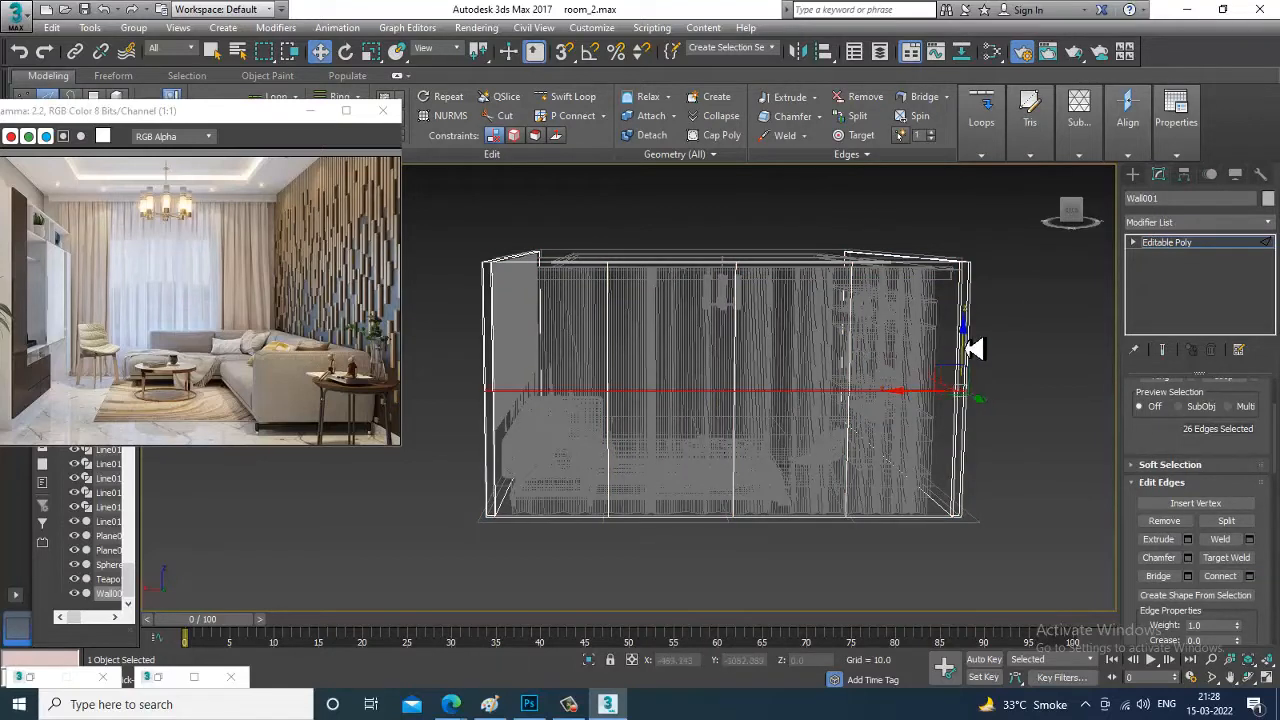
pyautogui.moveTo(975, 348); pyautogui.dragTo(971, 223)
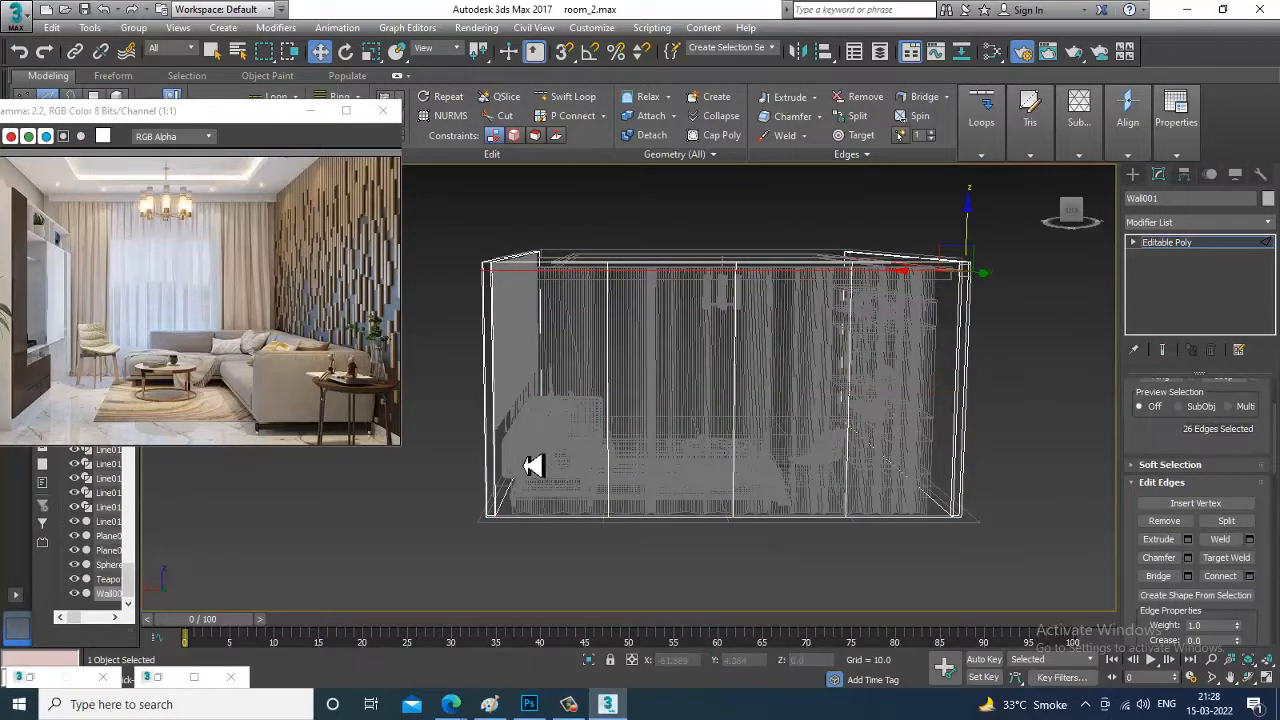
# Connect the vertical edges below that loop with another horizontal segment and lower it to just above the floor
pyautogui.moveTo(444, 362); pyautogui.dragTo(1113, 319)
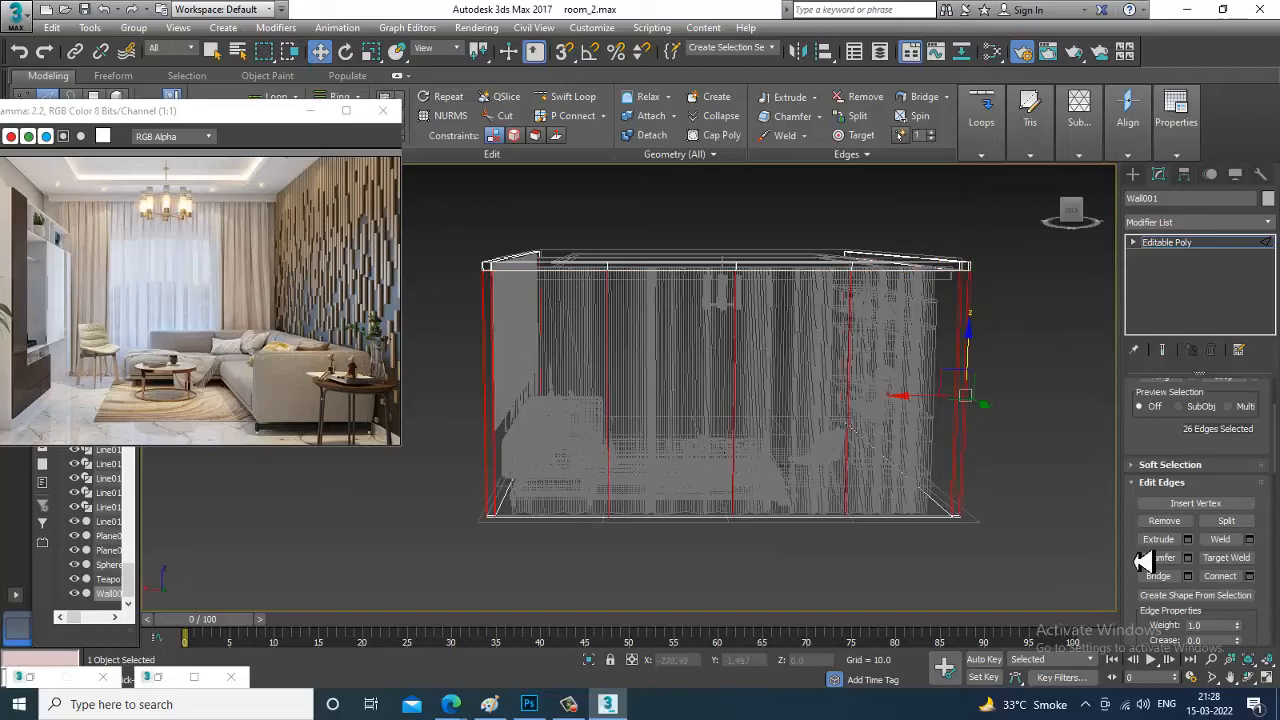
pyautogui.click(1218, 580)
pyautogui.click(649, 469)
pyautogui.keyDown('alt'); pyautogui.moveTo(649, 469); pyautogui.dragTo(812, 343, button='middle'); pyautogui.keyUp('alt')
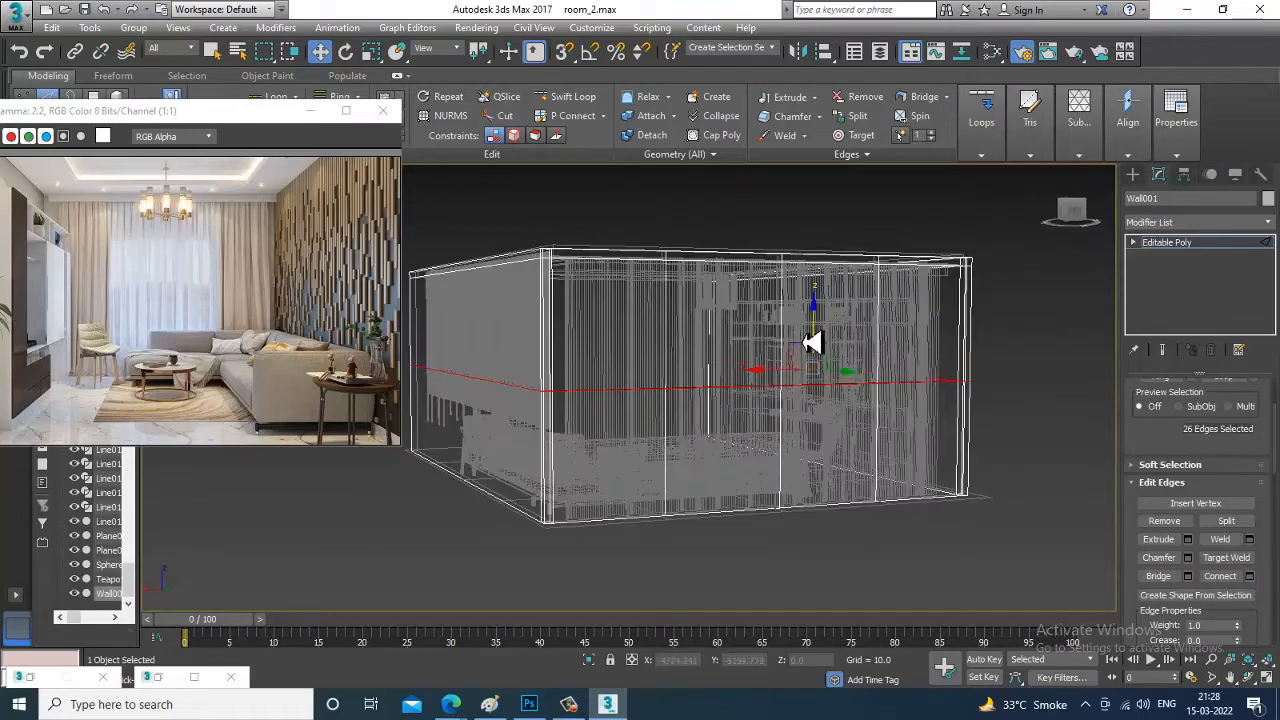
pyautogui.moveTo(825, 336); pyautogui.dragTo(846, 423)
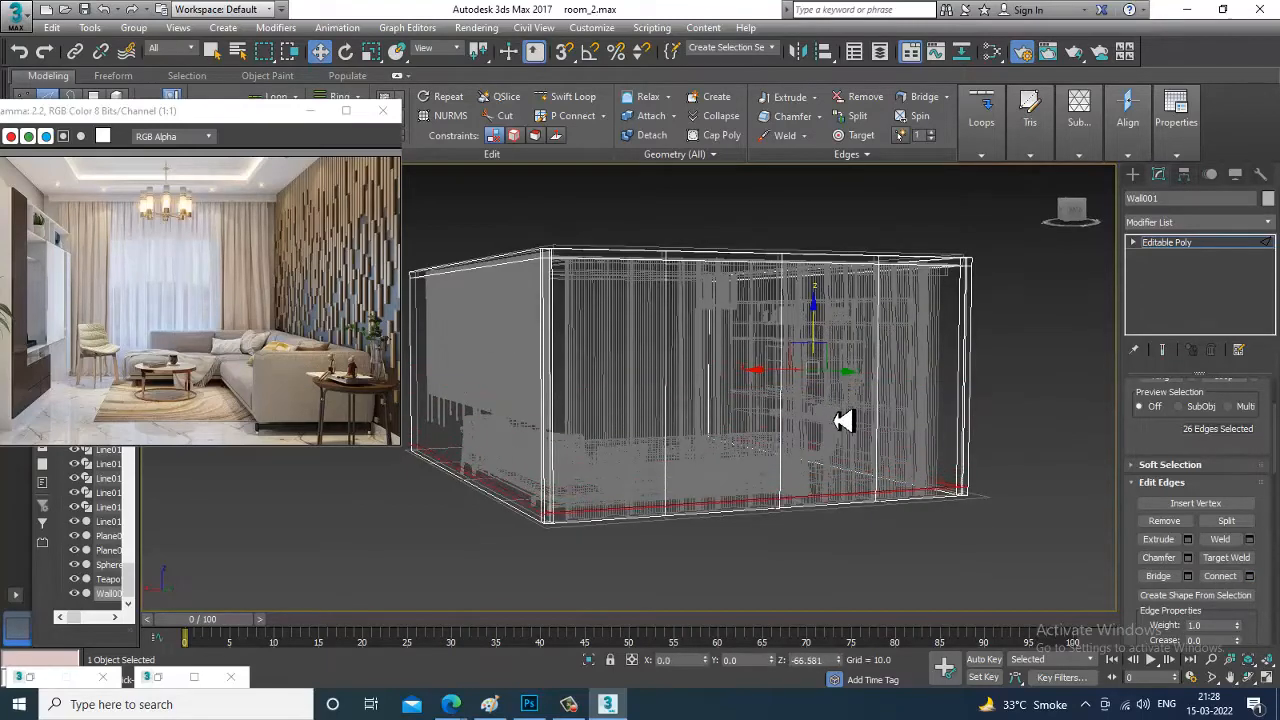
# Switch the view to shaded display, isolate the walls and show their edges
pyautogui.keyDown('alt'); pyautogui.moveTo(789, 405); pyautogui.dragTo(975, 428, button='middle'); pyautogui.keyUp('alt')
pyautogui.press('F3')
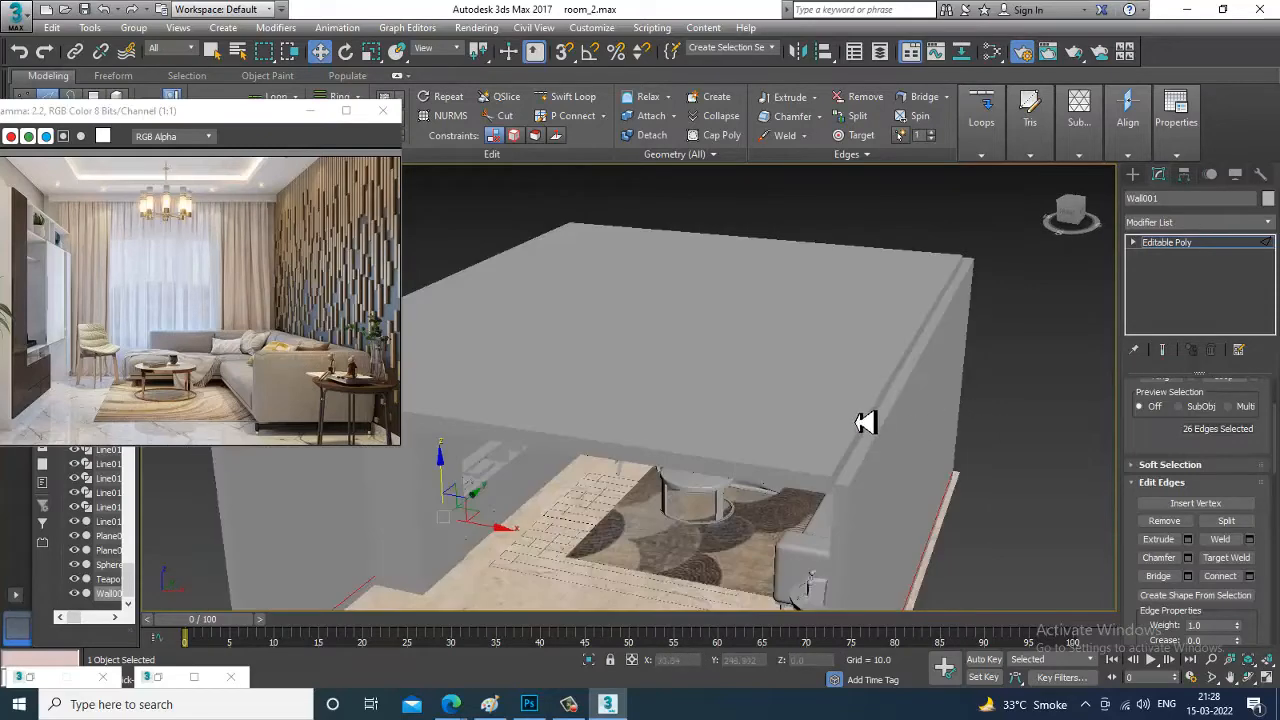
pyautogui.moveTo(866, 421)
pyautogui.keyDown('alt'); pyautogui.mouseDown(button='middle')
pyautogui.moveTo(817, 391)
pyautogui.moveTo(843, 461)
pyautogui.moveTo(790, 429)
pyautogui.mouseUp(button='middle'); pyautogui.keyUp('alt')
pyautogui.hotkey('alt', 'q')
pyautogui.press('F4')
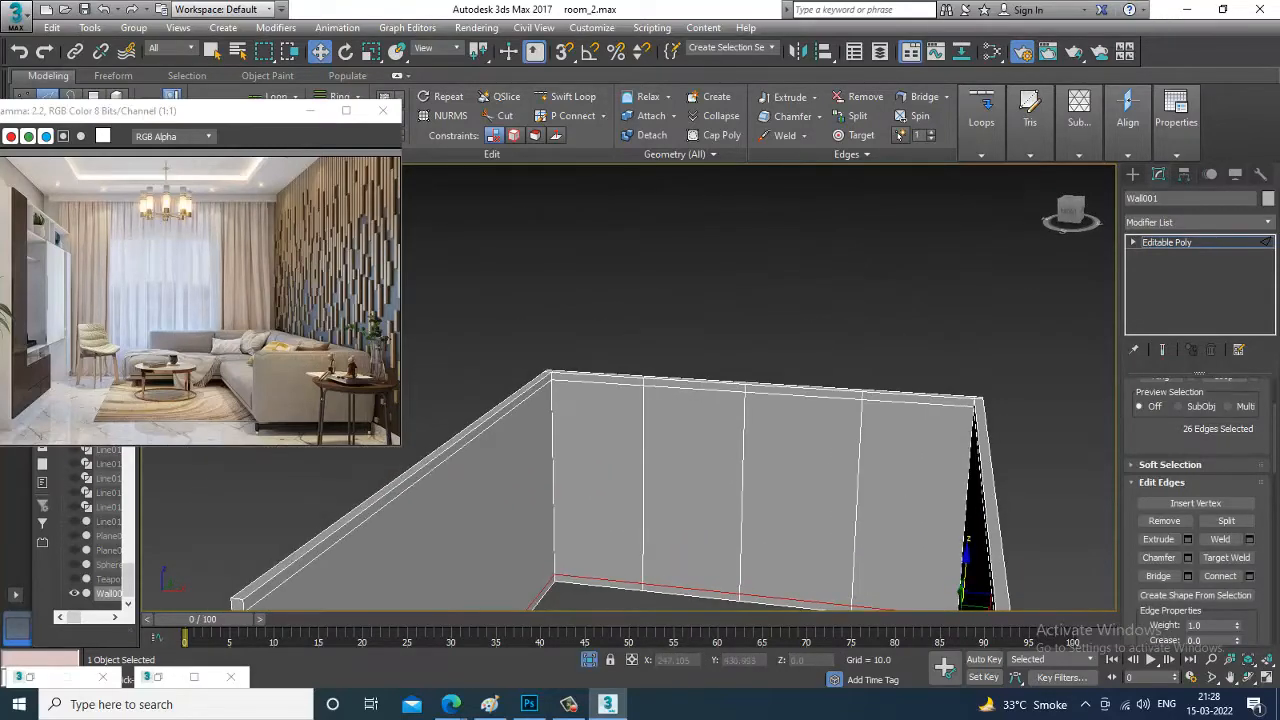
# Select the wall panels behind the curtain between the new edge loops, working in polygon mode from both sides
pyautogui.click(1136, 245)
pyautogui.click(1166, 297)
pyautogui.keyDown('alt'); pyautogui.moveTo(820, 503); pyautogui.dragTo(626, 425, button='middle'); pyautogui.keyUp('alt')
pyautogui.click(633, 484)
pyautogui.keyDown('ctrl'); pyautogui.click(541, 485); pyautogui.keyUp('ctrl')
pyautogui.keyDown('alt'); pyautogui.moveTo(436, 497); pyautogui.dragTo(703, 437, button='middle'); pyautogui.keyUp('alt')
pyautogui.click(794, 382)
pyautogui.click(663, 463)
pyautogui.click(703, 440)
pyautogui.keyDown('ctrl'); pyautogui.click(592, 475); pyautogui.keyUp('ctrl')
pyautogui.keyDown('alt'); pyautogui.moveTo(597, 475); pyautogui.dragTo(749, 491, button='middle'); pyautogui.keyUp('alt')
pyautogui.keyDown('ctrl'); pyautogui.click(737, 479); pyautogui.keyUp('ctrl')
# Create a VRayMtl material named glass and set its diffuse colour to a darker grey
pyautogui.press('m')
pyautogui.moveTo(660, 476); pyautogui.dragTo(634, 390, button='middle')
pyautogui.moveTo(292, 596); pyautogui.dragTo(540, 450)
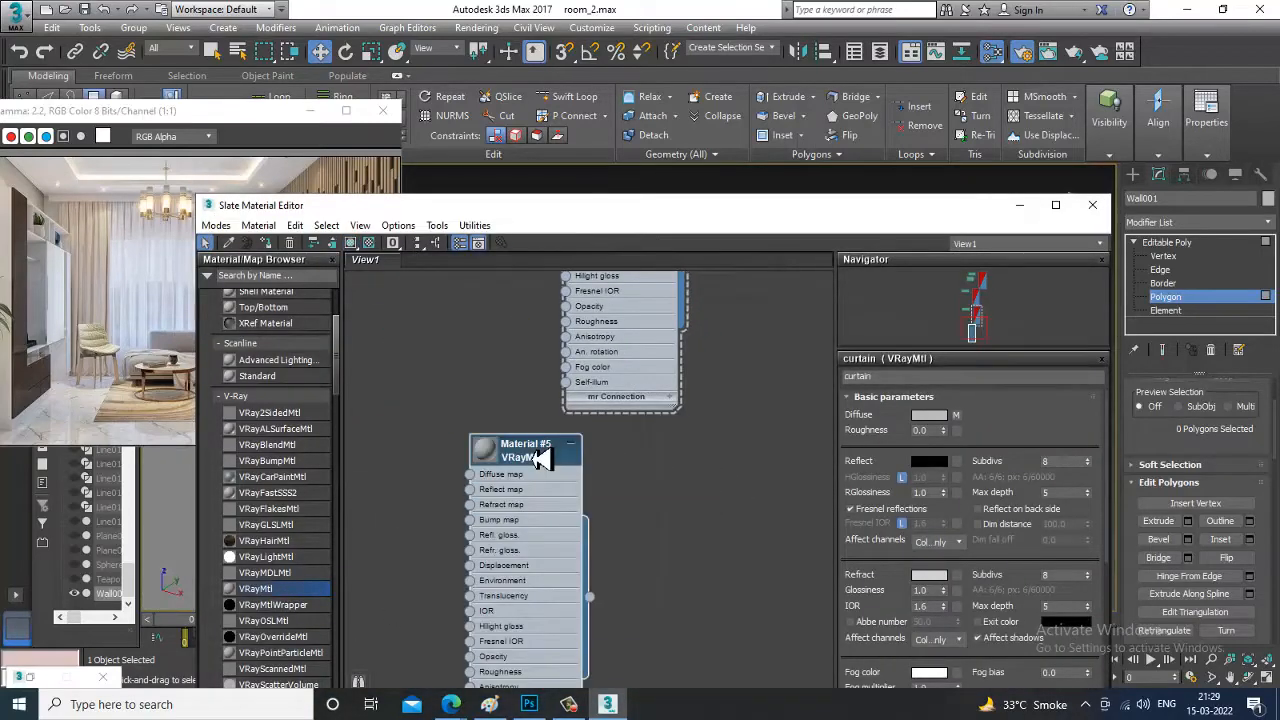
pyautogui.doubleClick(540, 452)
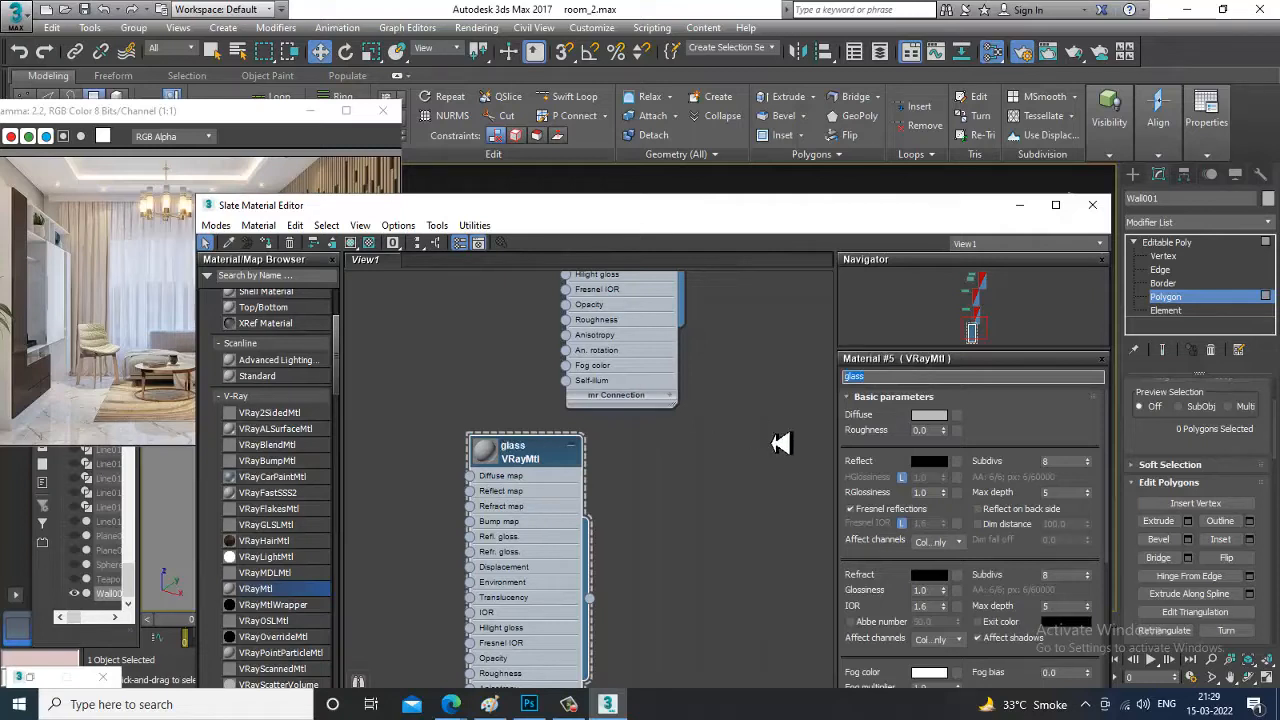
pyautogui.click(928, 417)
pyautogui.moveTo(470, 197); pyautogui.dragTo(491, 146)
pyautogui.click(594, 246)
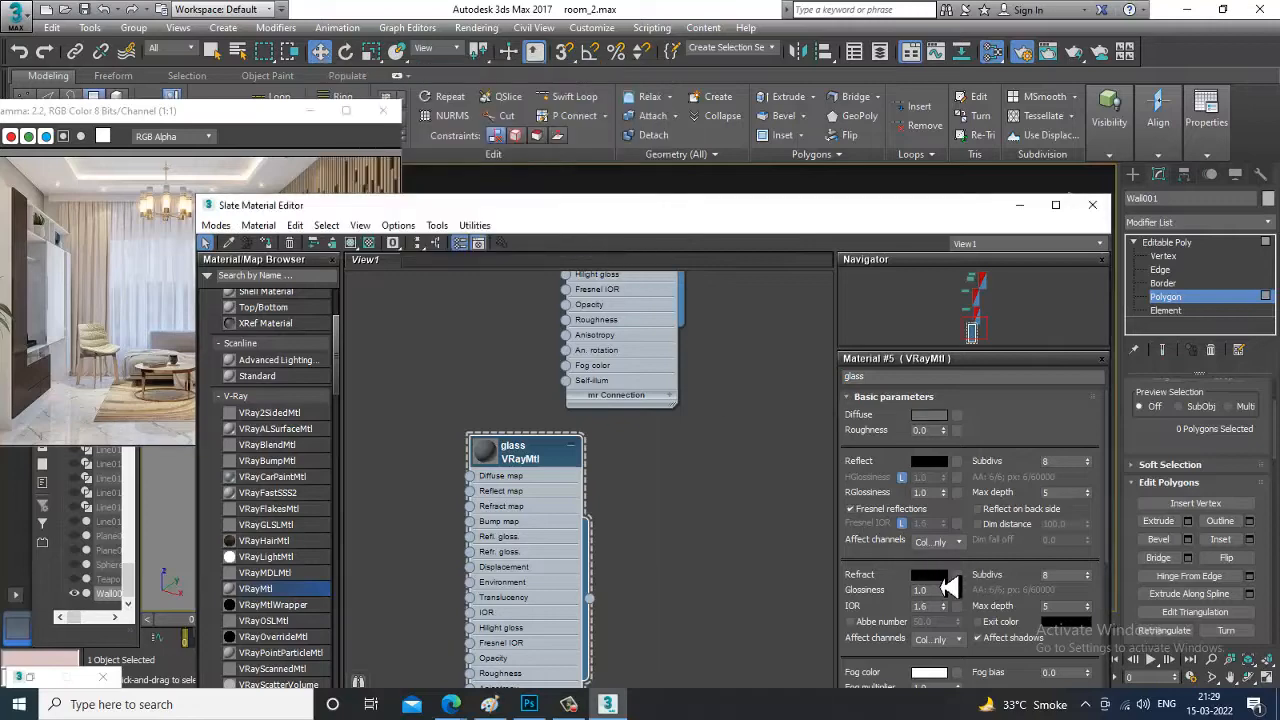
# Set the glass material's refraction colour to white (255) and assign the material to the wall selection
pyautogui.click(938, 577)
pyautogui.moveTo(466, 137); pyautogui.dragTo(478, 228)
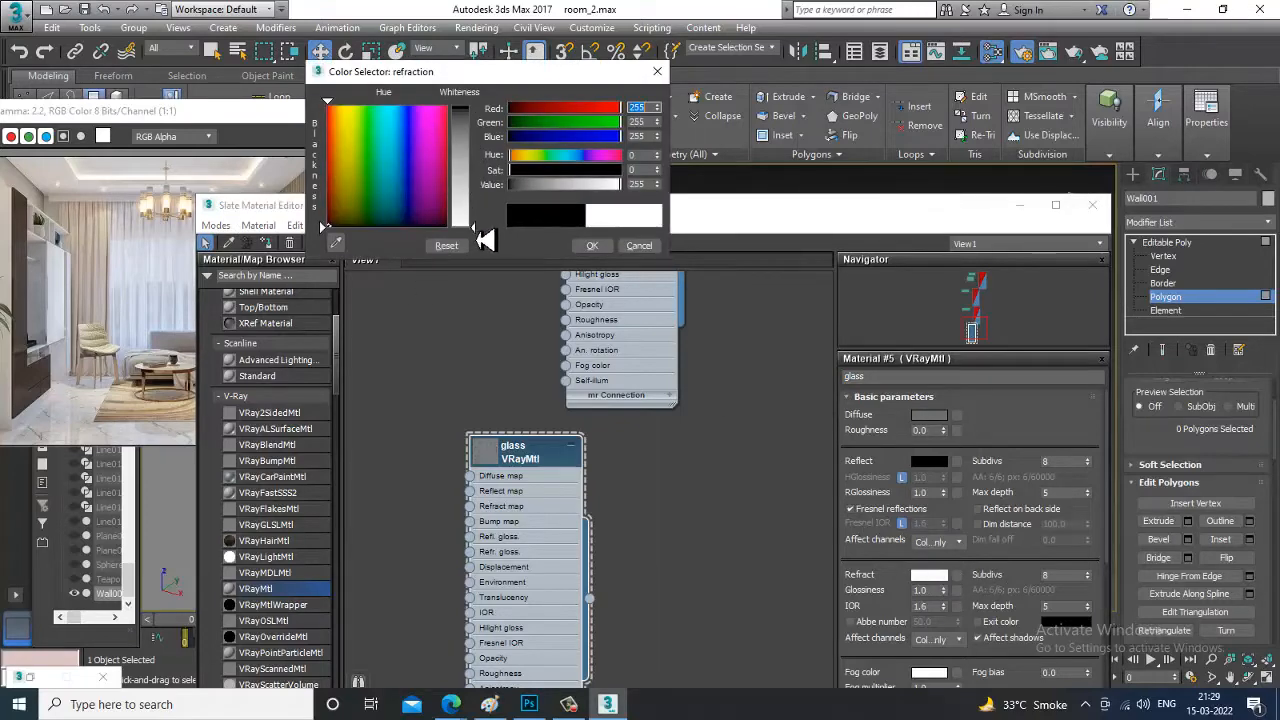
pyautogui.click(592, 245)
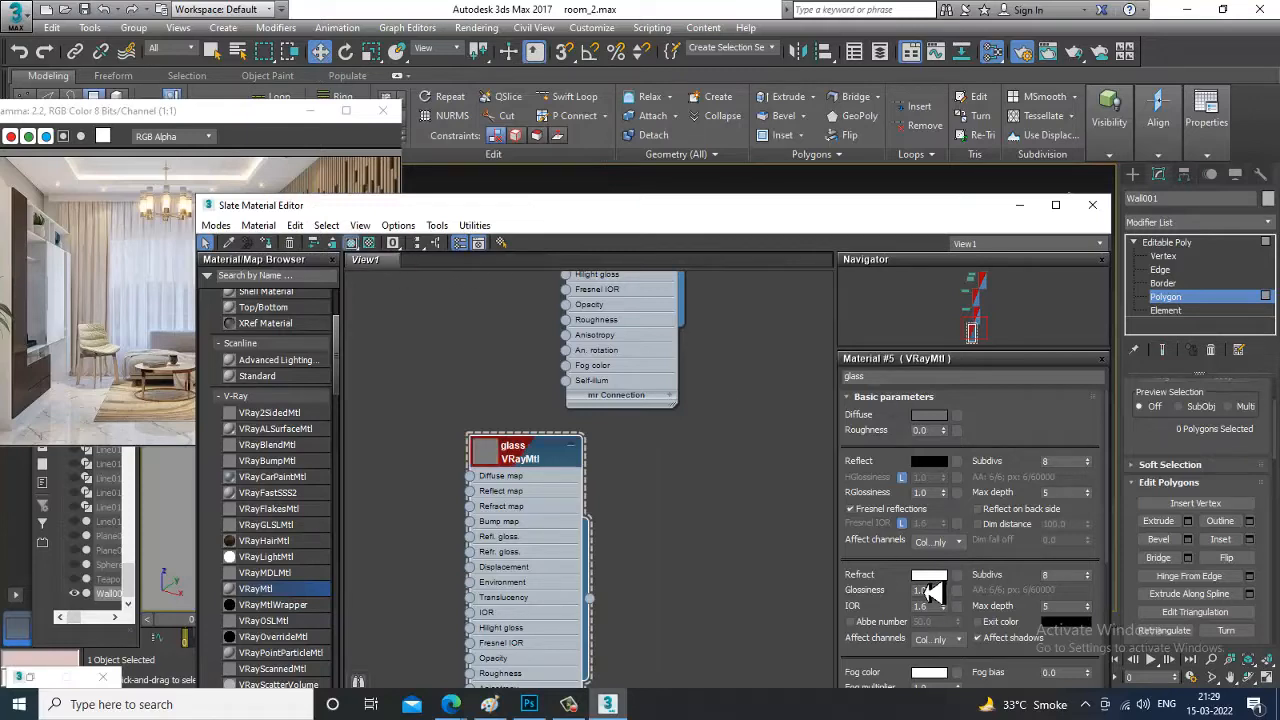
# Set the glass material's reflection colour to a dark grey and its IOR to 1.7, and put the material editor away
pyautogui.click(929, 462)
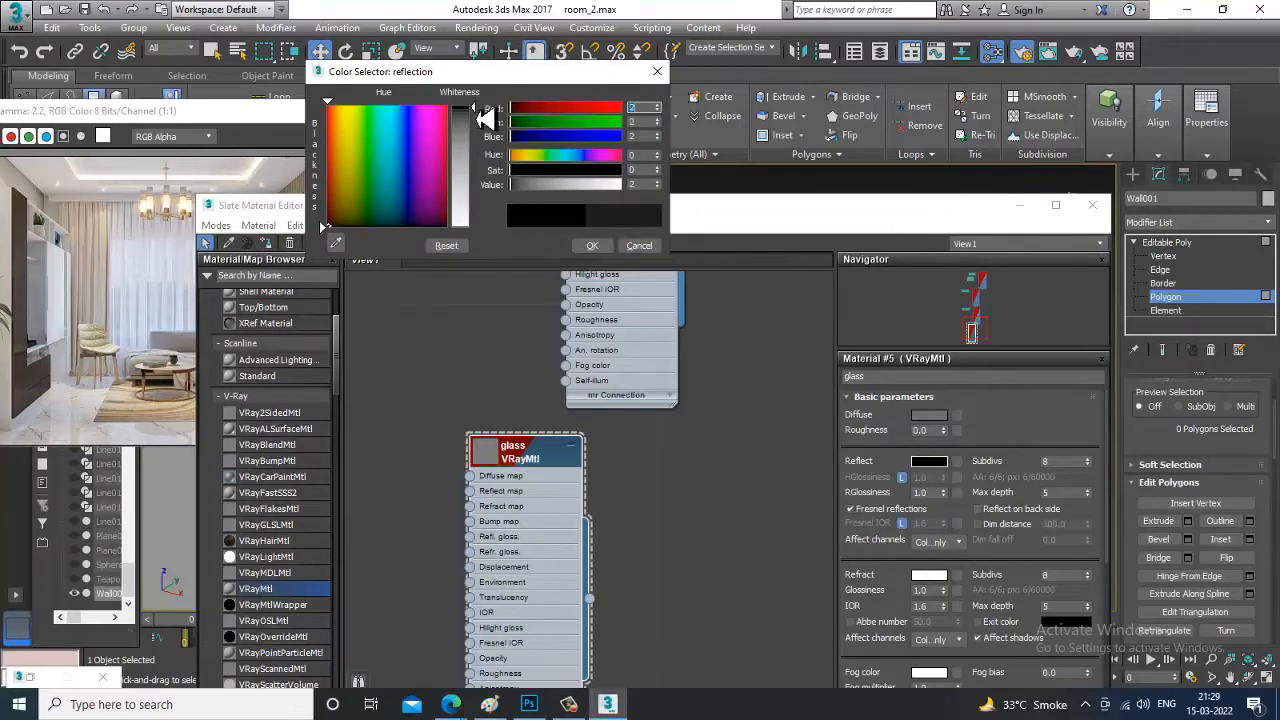
pyautogui.moveTo(476, 106); pyautogui.dragTo(488, 130)
pyautogui.click(592, 245)
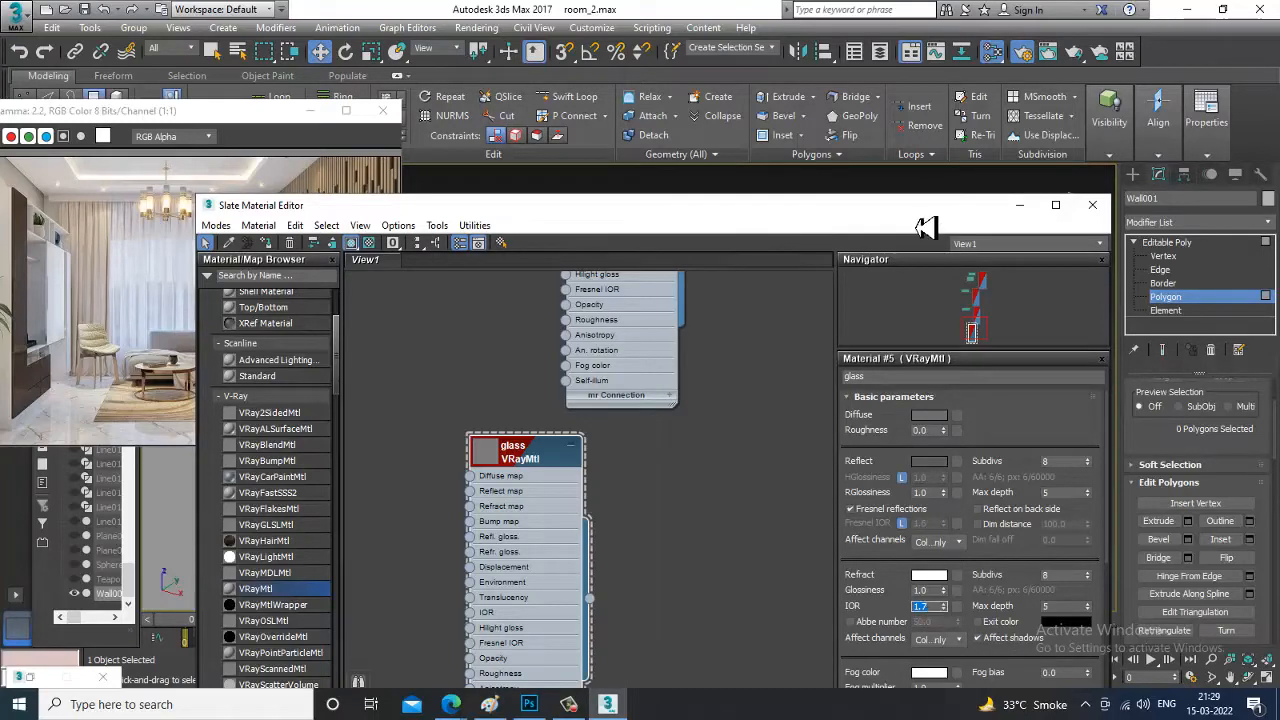
pyautogui.click(1020, 212)
# End the isolation of the walls to bring back the rest of the room
pyautogui.keyDown('alt'); pyautogui.moveTo(886, 414); pyautogui.dragTo(851, 343, button='middle'); pyautogui.keyUp('alt')
pyautogui.rightClick(836, 326)
pyautogui.click(892, 204)
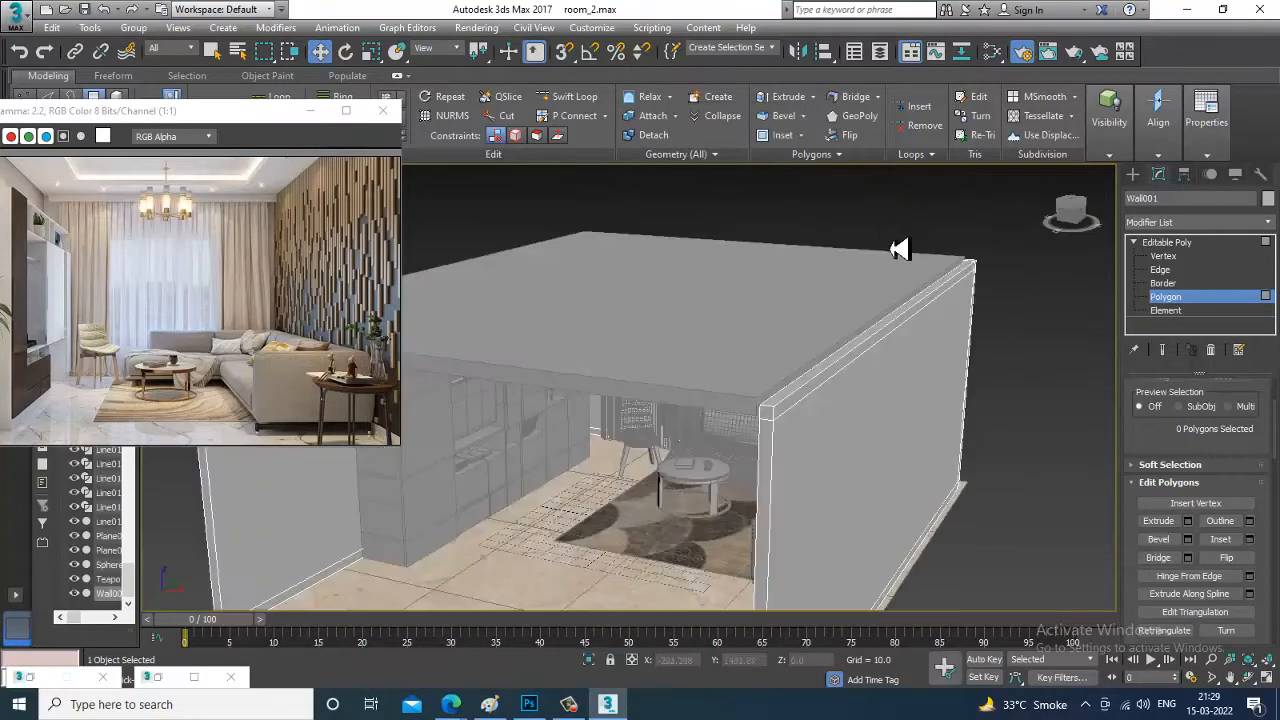
# Move the reference image aside, leave polygon editing of the walls and hide the edges in a view facing the curtain
pyautogui.keyDown('alt'); pyautogui.moveTo(851, 323); pyautogui.dragTo(814, 374, button='middle'); pyautogui.keyUp('alt')
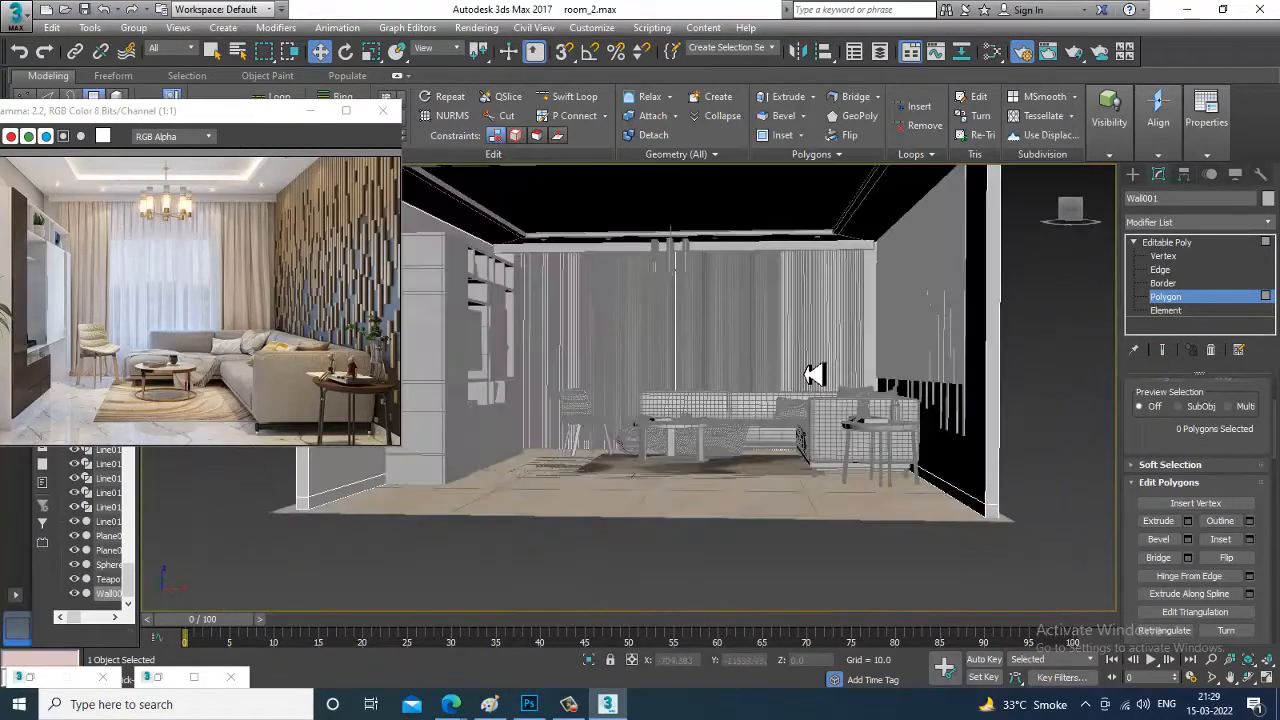
pyautogui.scroll(4, 805, 455)
pyautogui.keyDown('alt'); pyautogui.moveTo(803, 463); pyautogui.dragTo(829, 482, button='middle'); pyautogui.keyUp('alt')
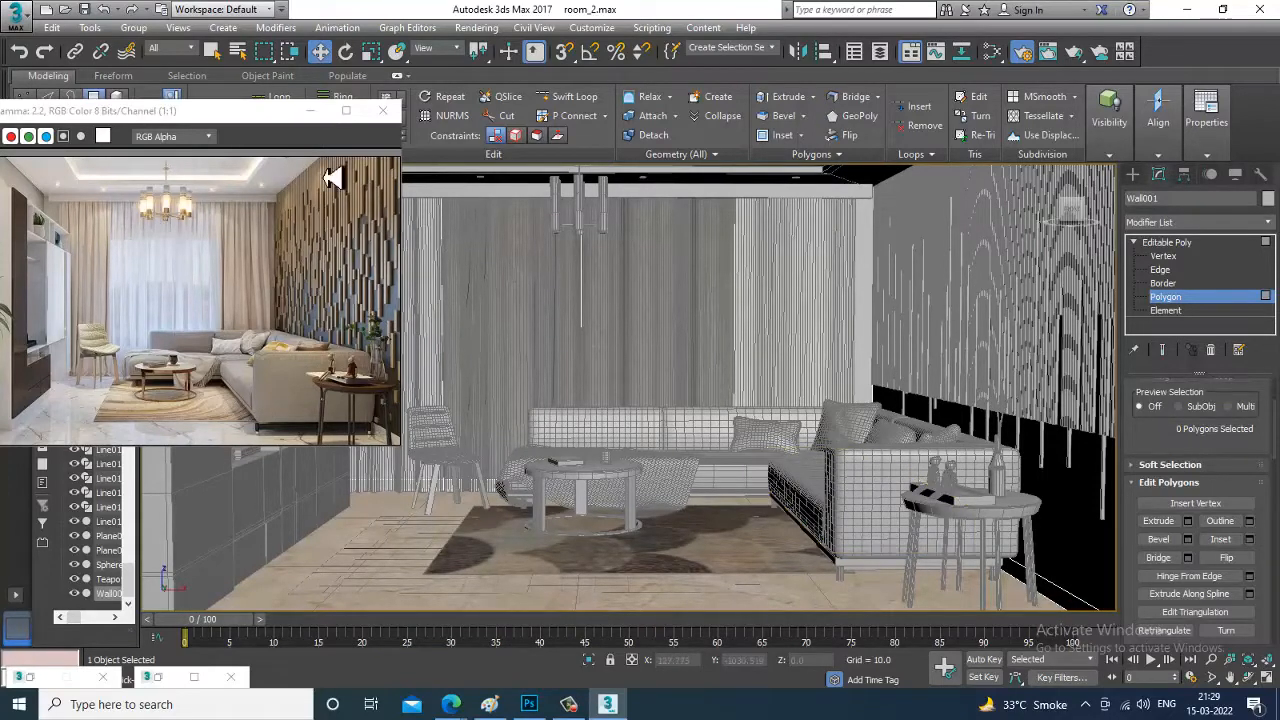
pyautogui.moveTo(260, 112); pyautogui.dragTo(97, 112)
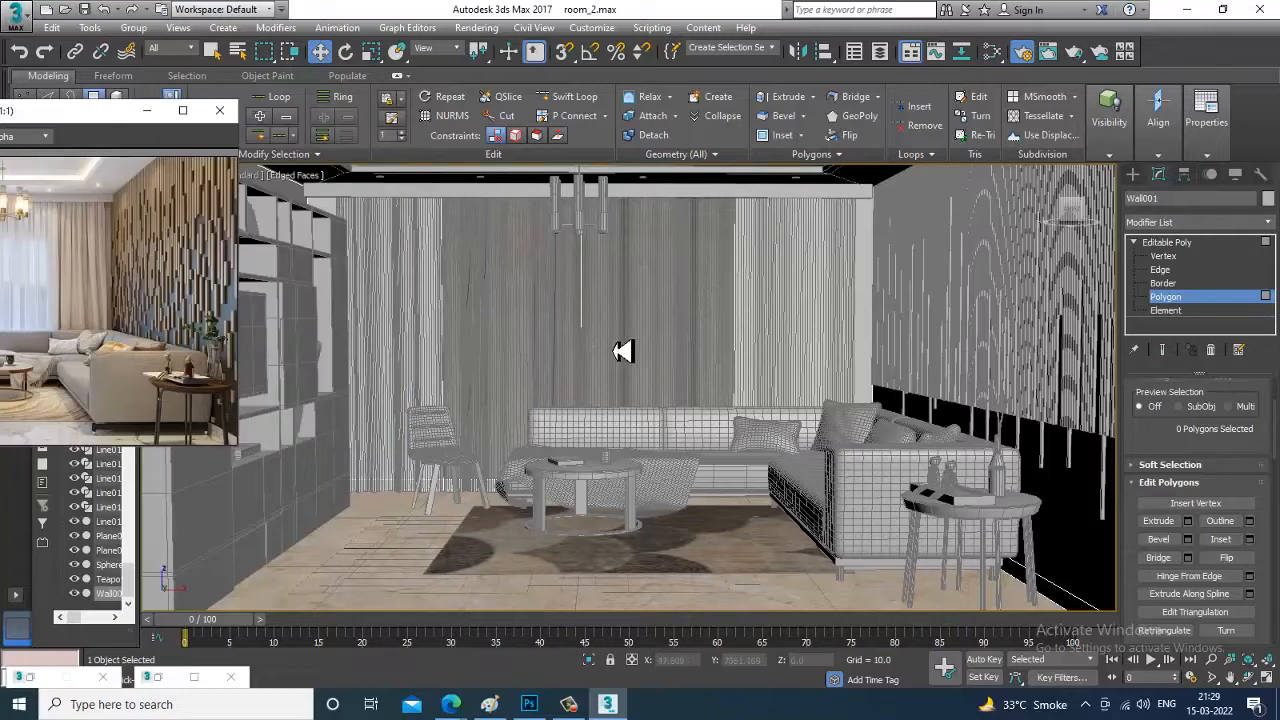
pyautogui.click(1226, 246)
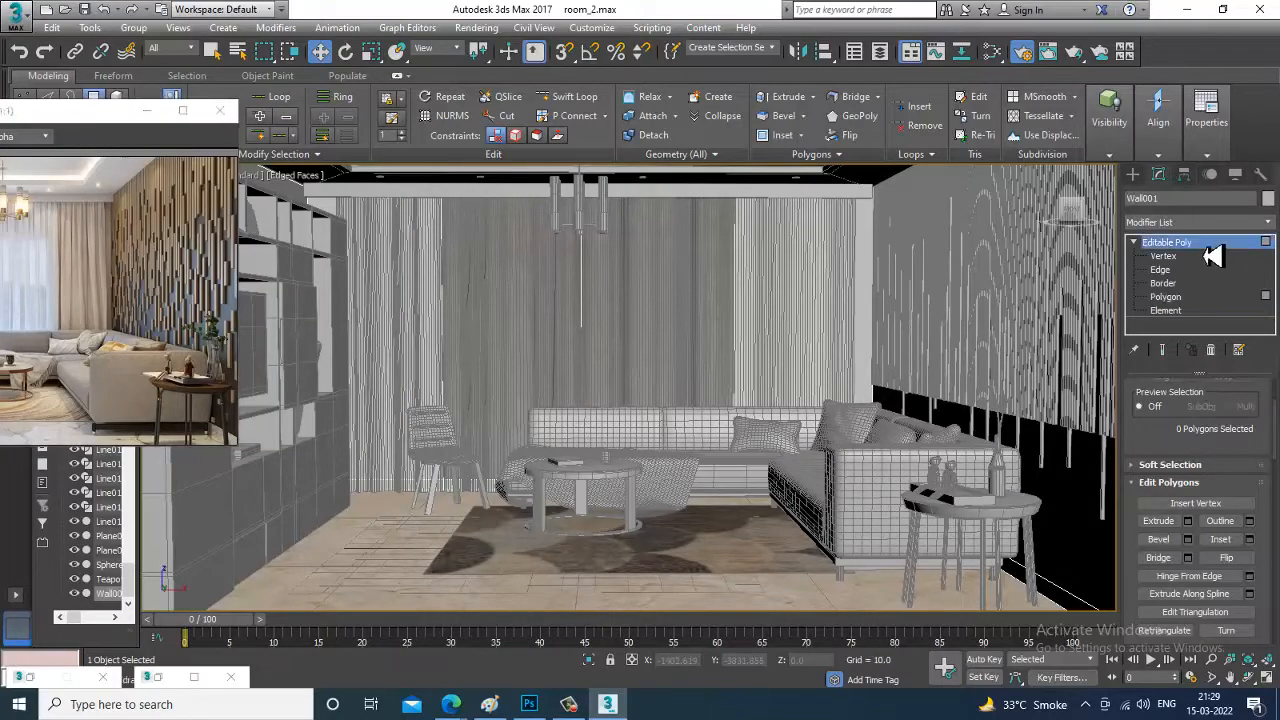
pyautogui.press('F4')
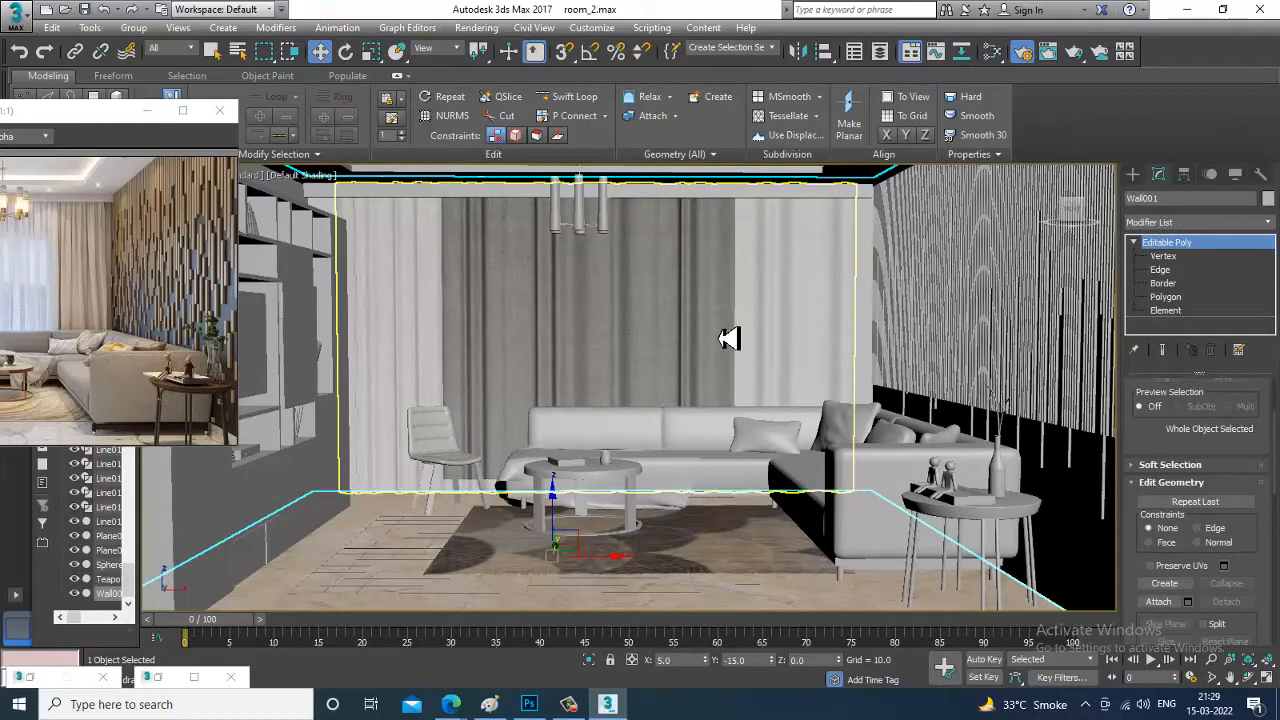
pyautogui.click(752, 312)
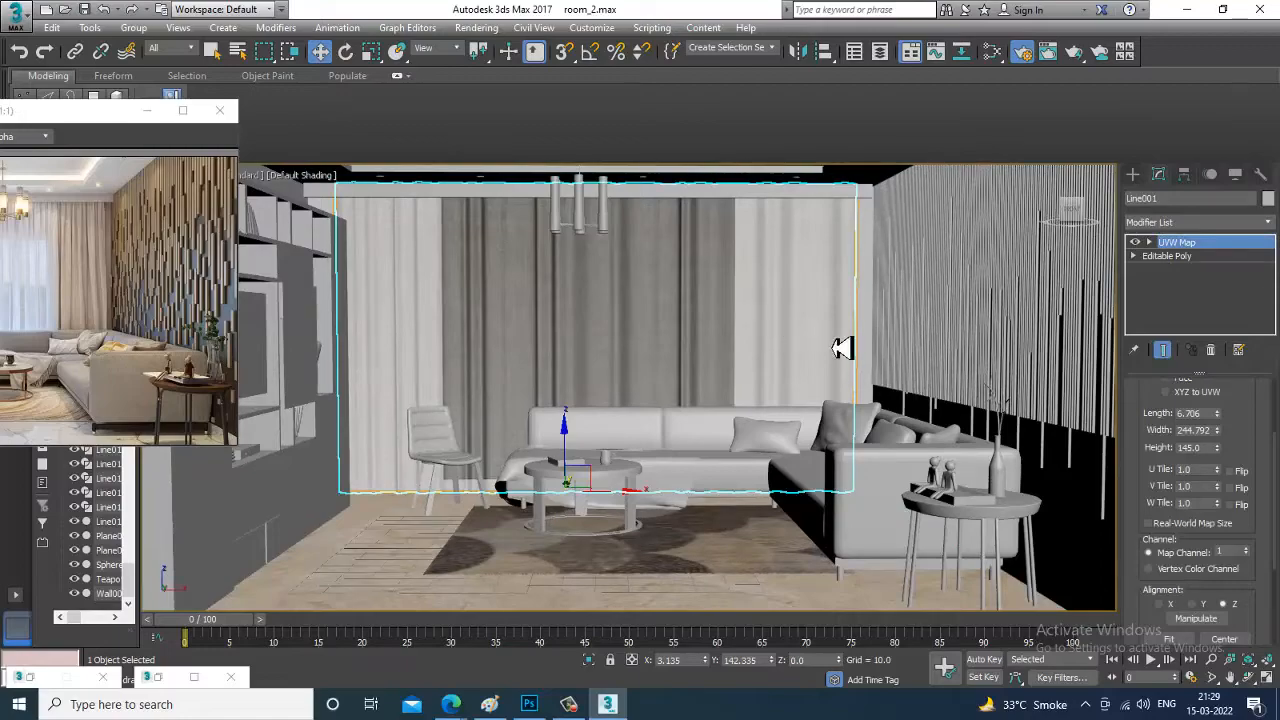
pyautogui.keyDown('alt'); pyautogui.moveTo(971, 366); pyautogui.dragTo(694, 434, button='middle'); pyautogui.keyUp('alt')
pyautogui.moveTo(568, 488); pyautogui.dragTo(771, 663)
pyautogui.hotkey('ctrl', 'z')
# Start a V-Ray test render of the room facing the curtain wall and close the frame buffer
pyautogui.moveTo(808, 425)
pyautogui.keyDown('alt'); pyautogui.mouseDown(button='middle')
pyautogui.moveTo(751, 409)
pyautogui.moveTo(766, 403)
pyautogui.moveTo(760, 377)
pyautogui.moveTo(778, 401)
pyautogui.moveTo(800, 380)
pyautogui.moveTo(826, 423)
pyautogui.moveTo(805, 418)
pyautogui.moveTo(848, 432)
pyautogui.moveTo(795, 437)
pyautogui.mouseUp(button='middle'); pyautogui.keyUp('alt')
pyautogui.click(818, 421)
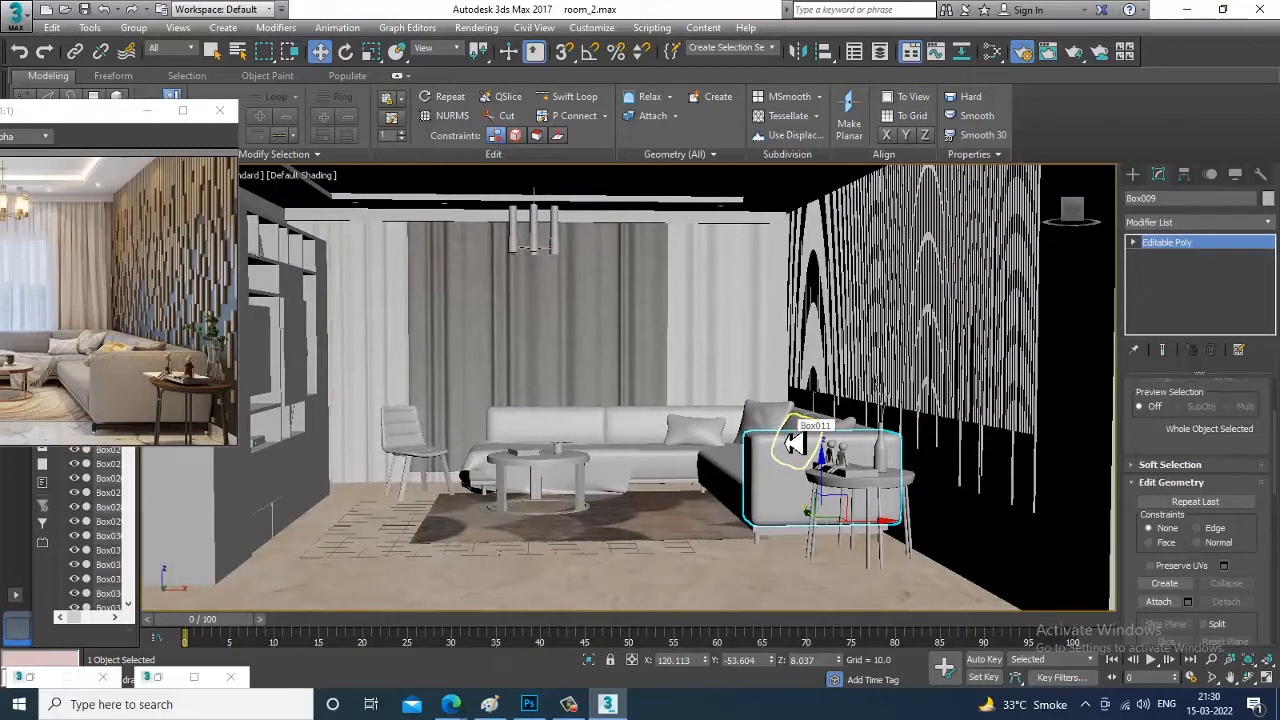
pyautogui.click(476, 27)
pyautogui.click(503, 48)
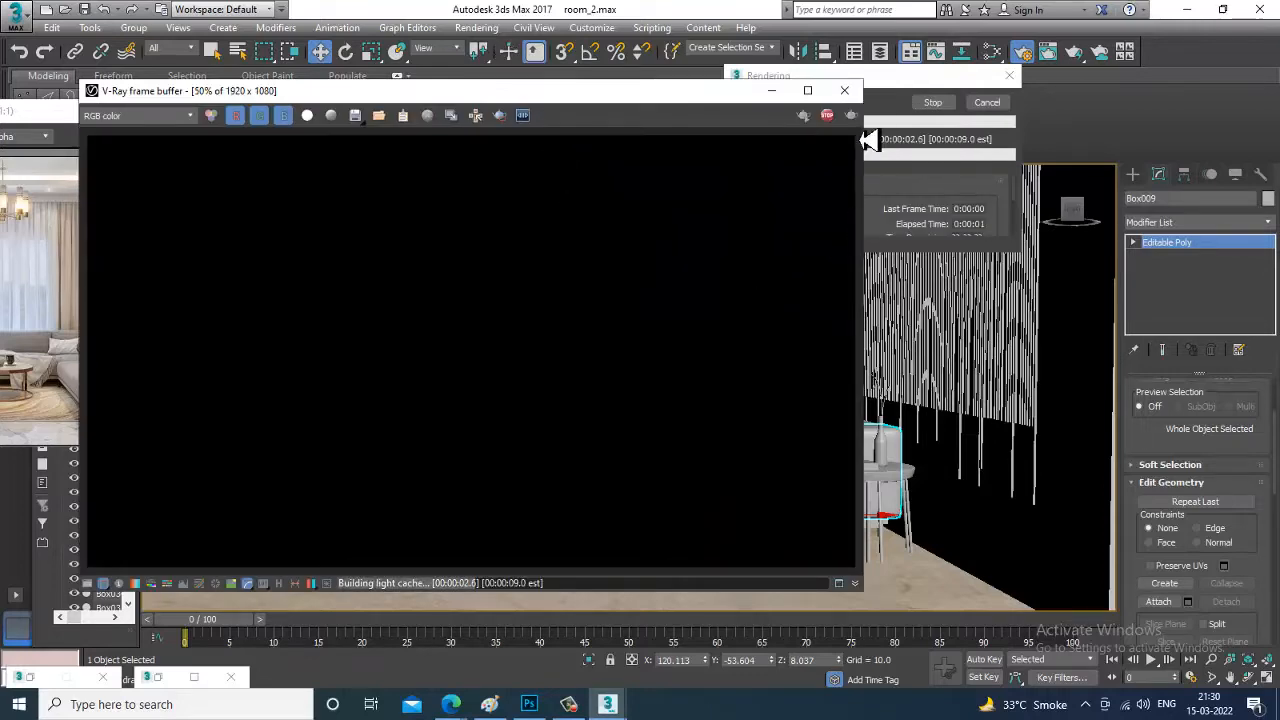
pyautogui.click(850, 92)
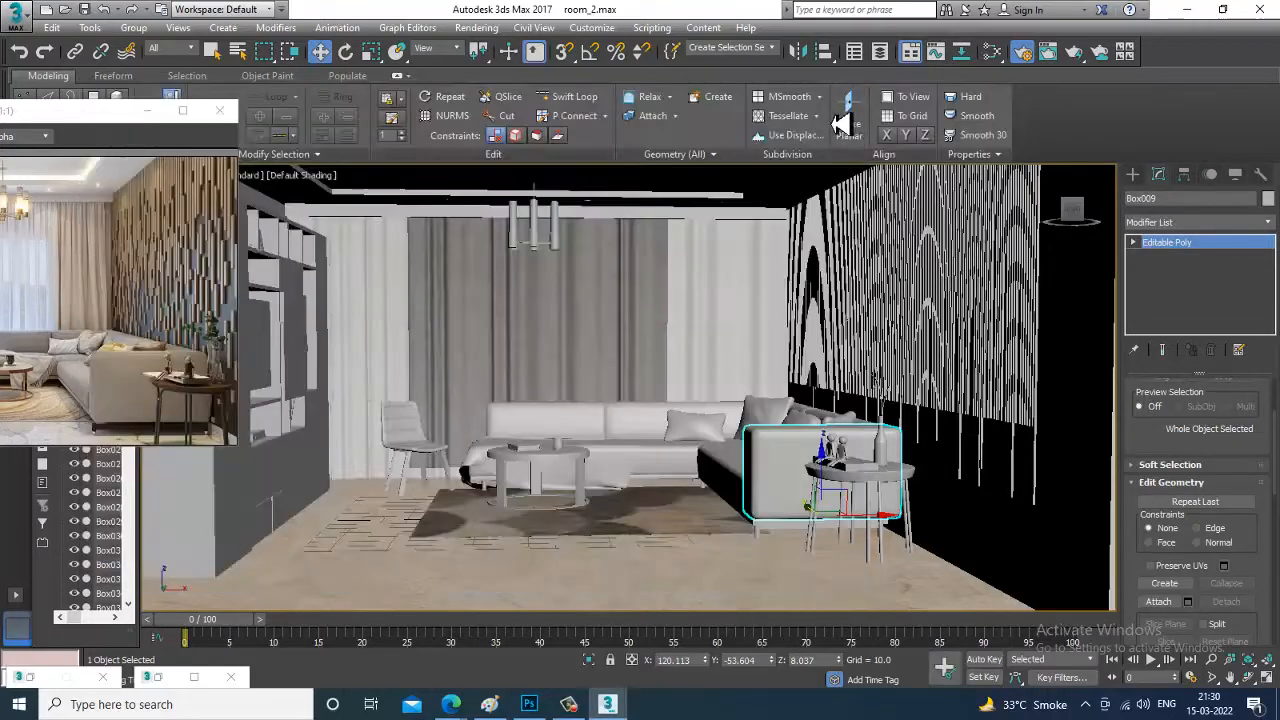